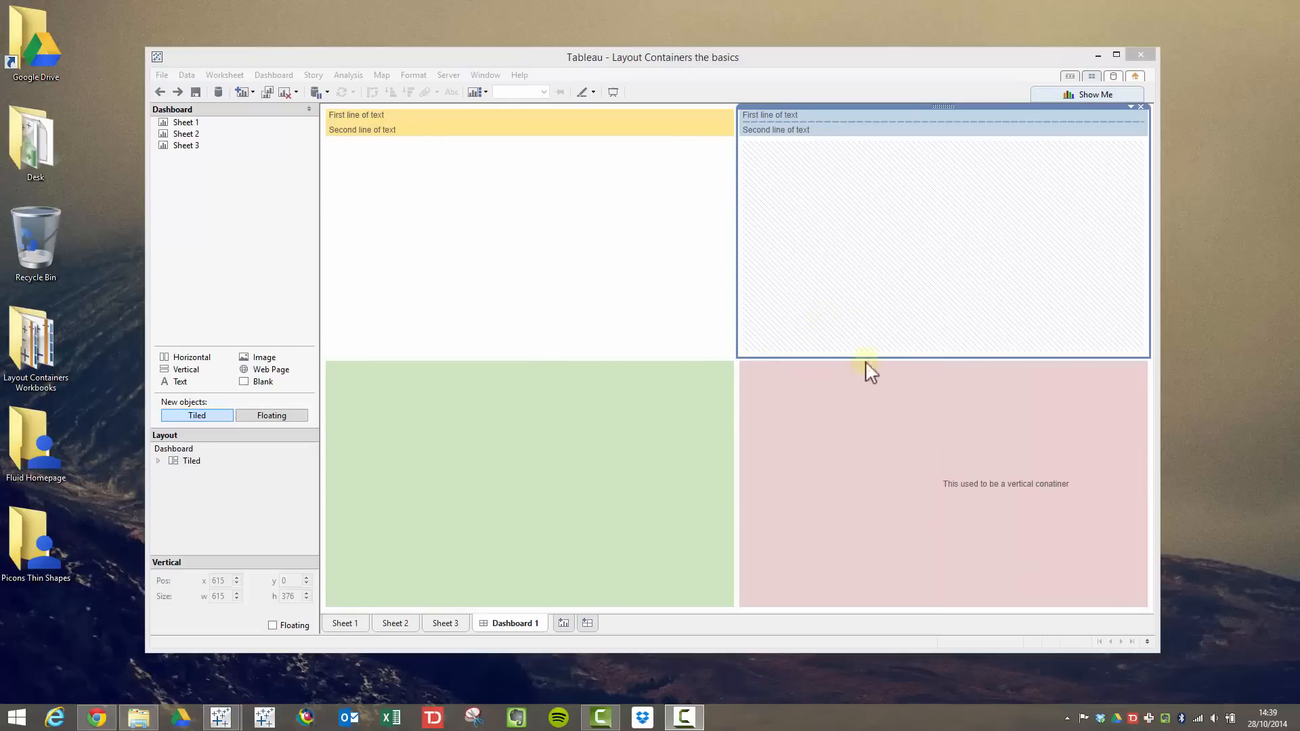
Step: Switch to the Homepage workbook and widen its window to examine how the Example menu dashboard adapts
mouse_move(220, 716)
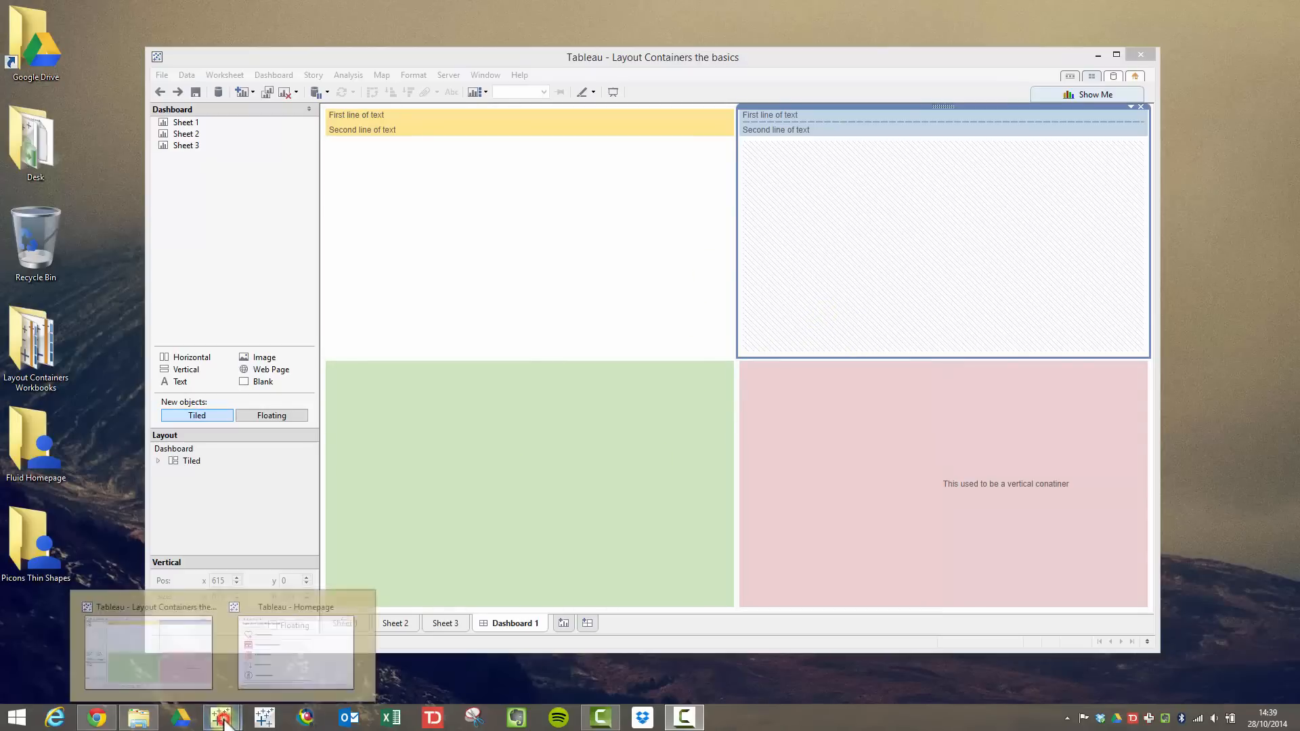
left_click(280, 670)
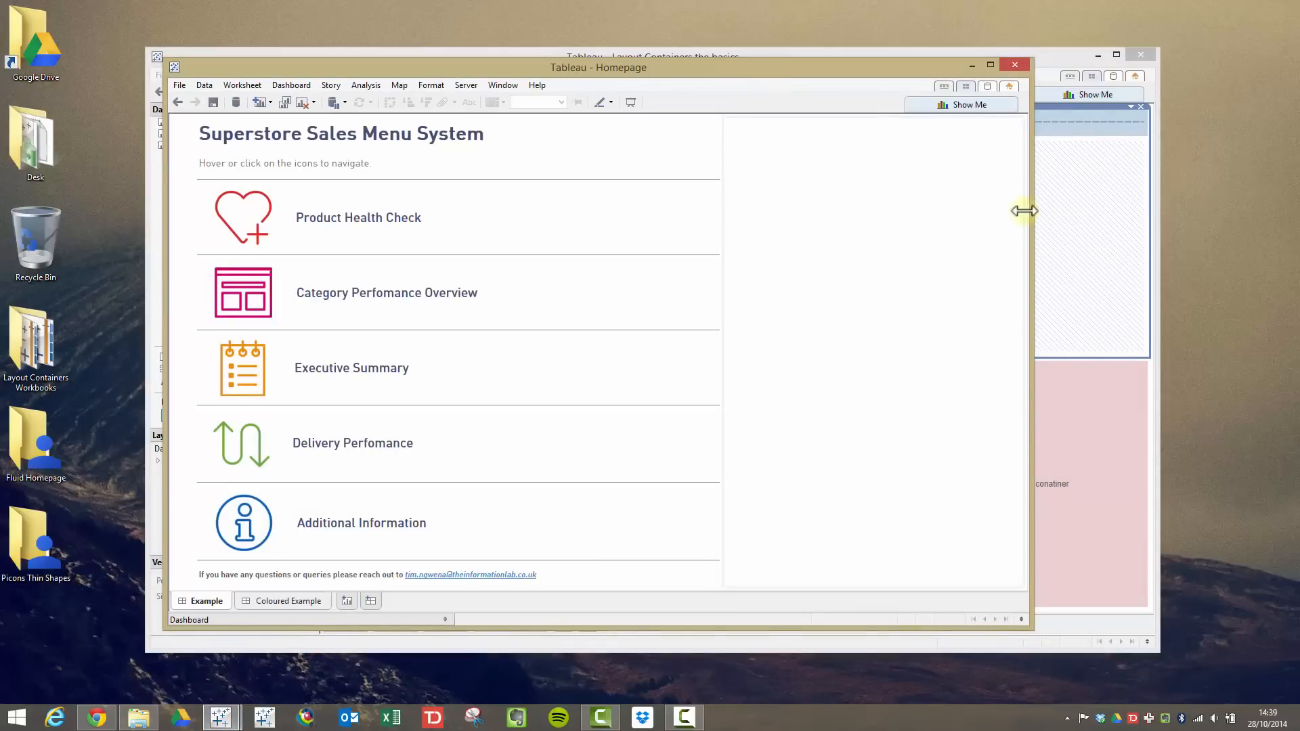
left_click_drag(1034, 204, 1141, 203)
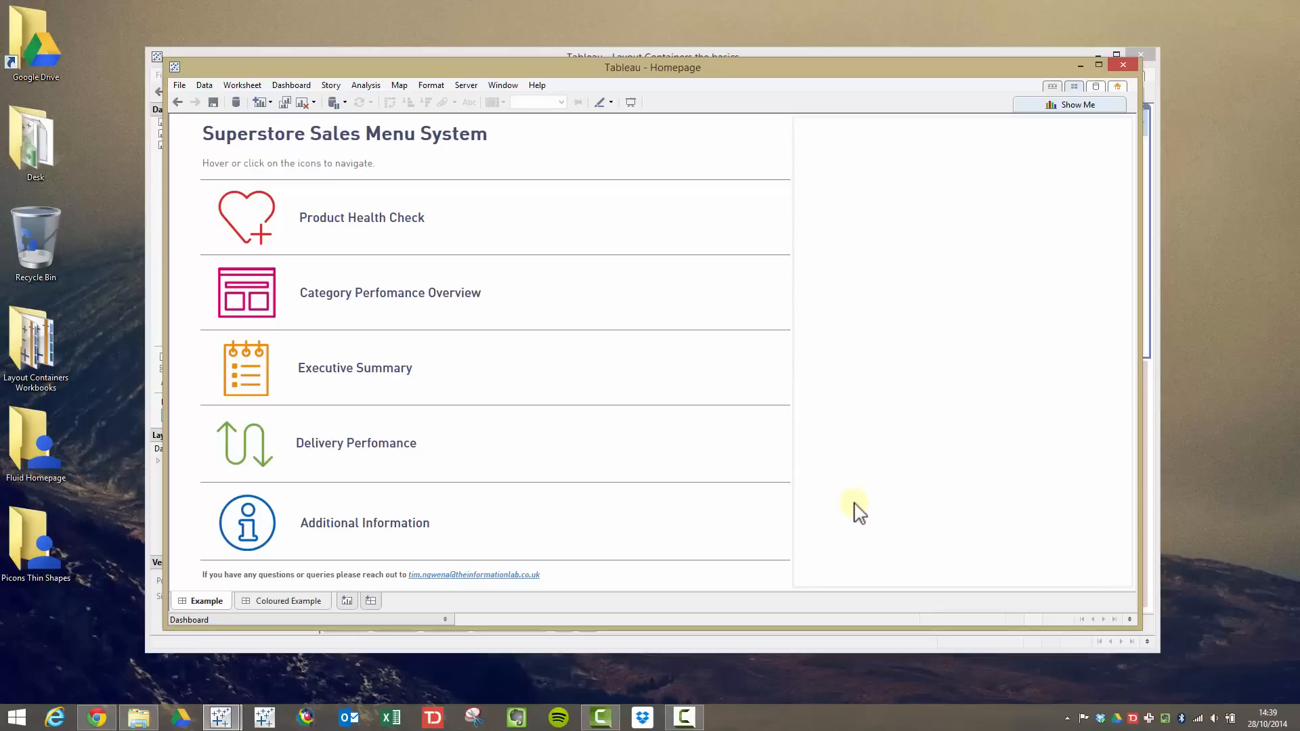
Step: View the Coloured Example dashboard in a maximized window
left_click(289, 602)
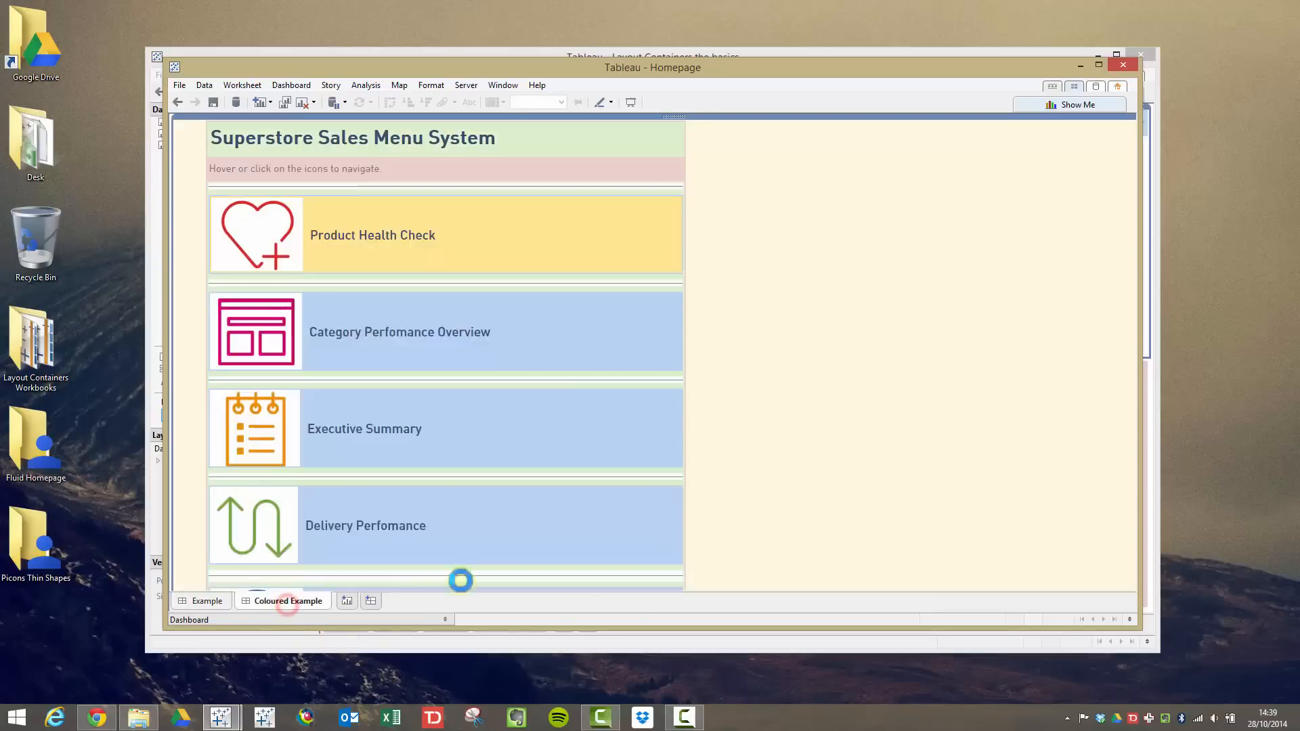
left_click(1099, 65)
left_click(778, 95)
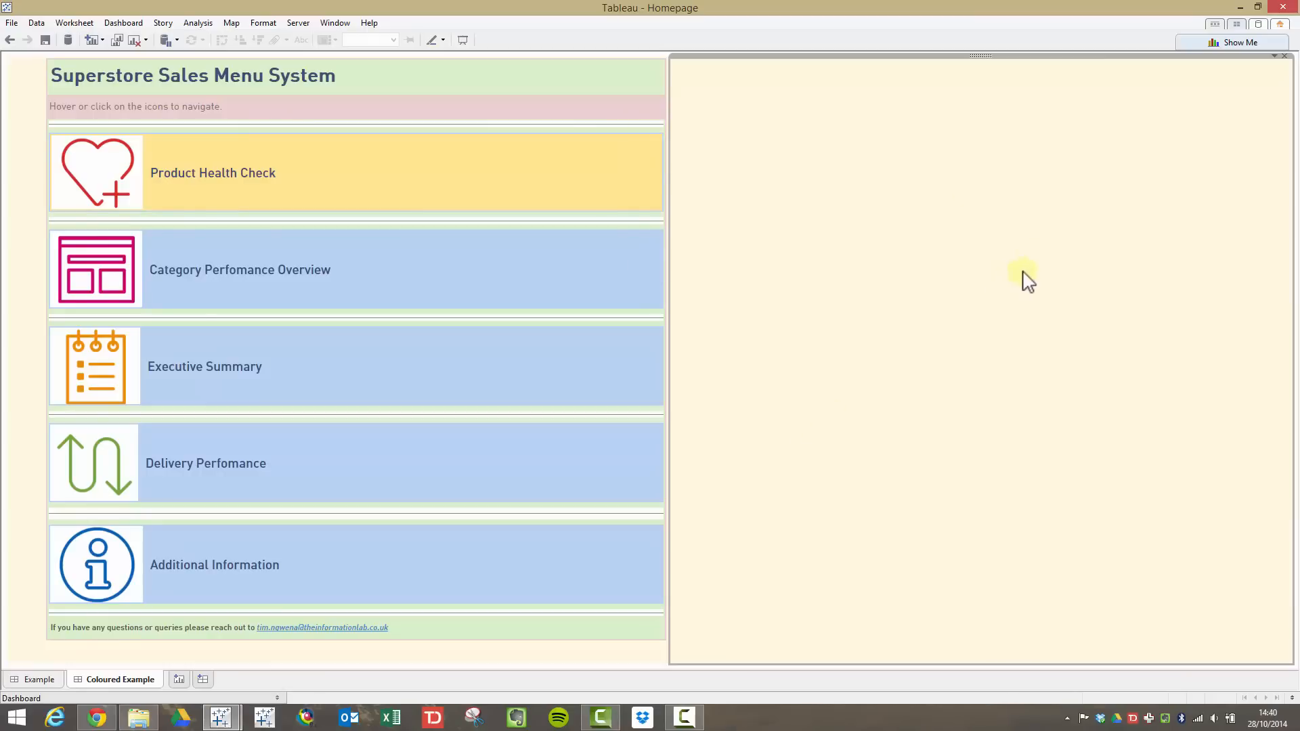
Step: Show the dashboard pane and select the outermost horizontal container in the layout hierarchy
left_click(277, 698)
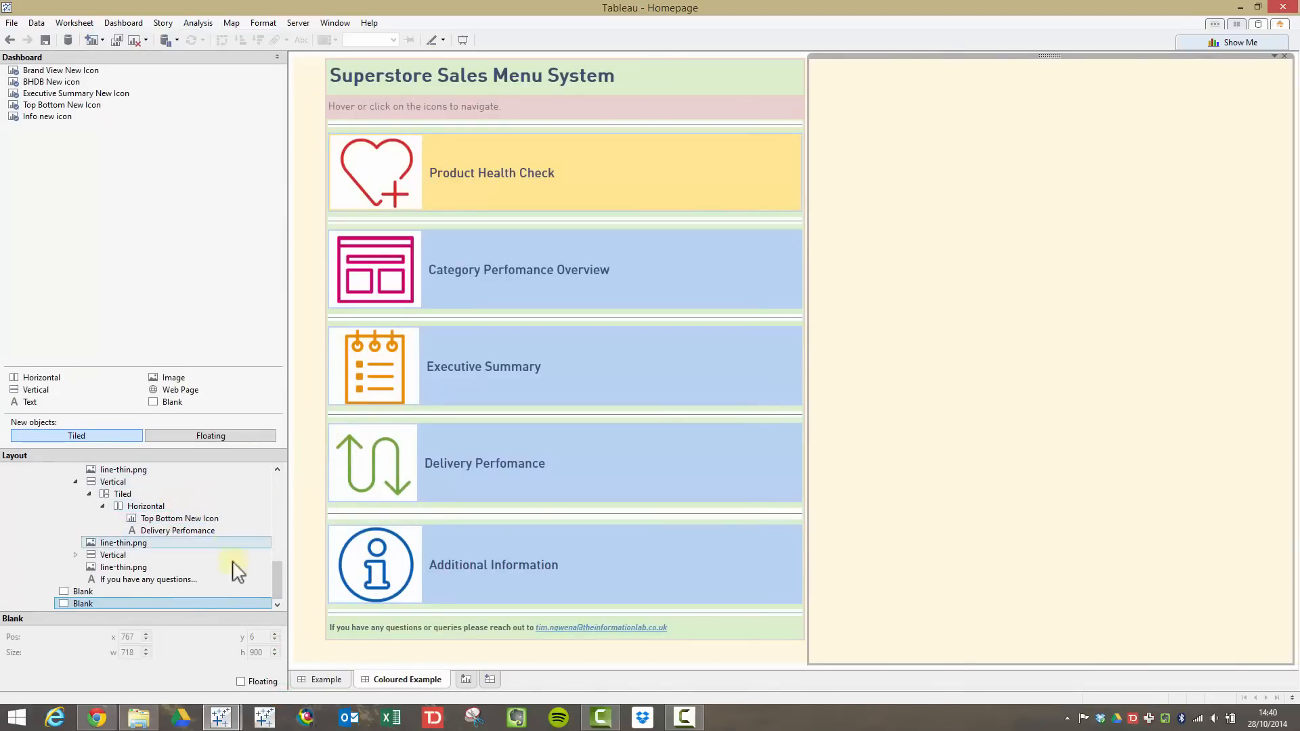
left_click_drag(278, 574, 270, 474)
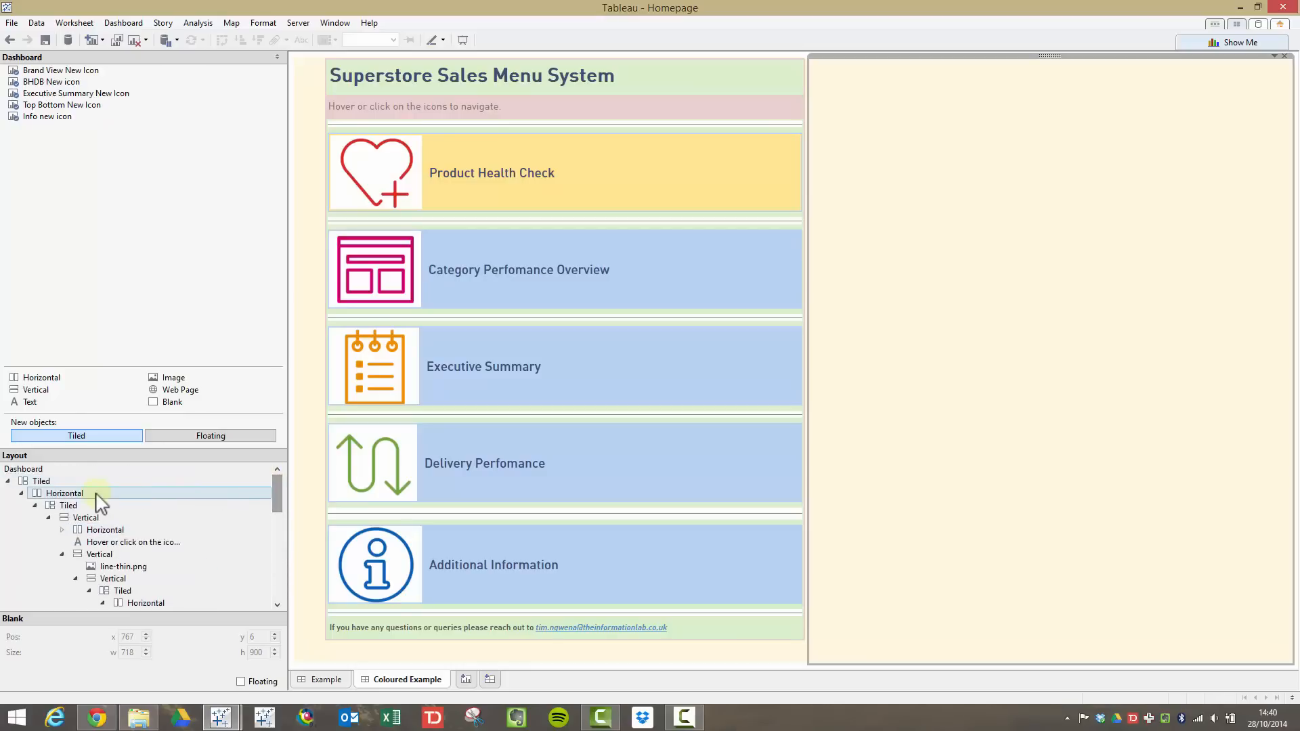
left_click(60, 493)
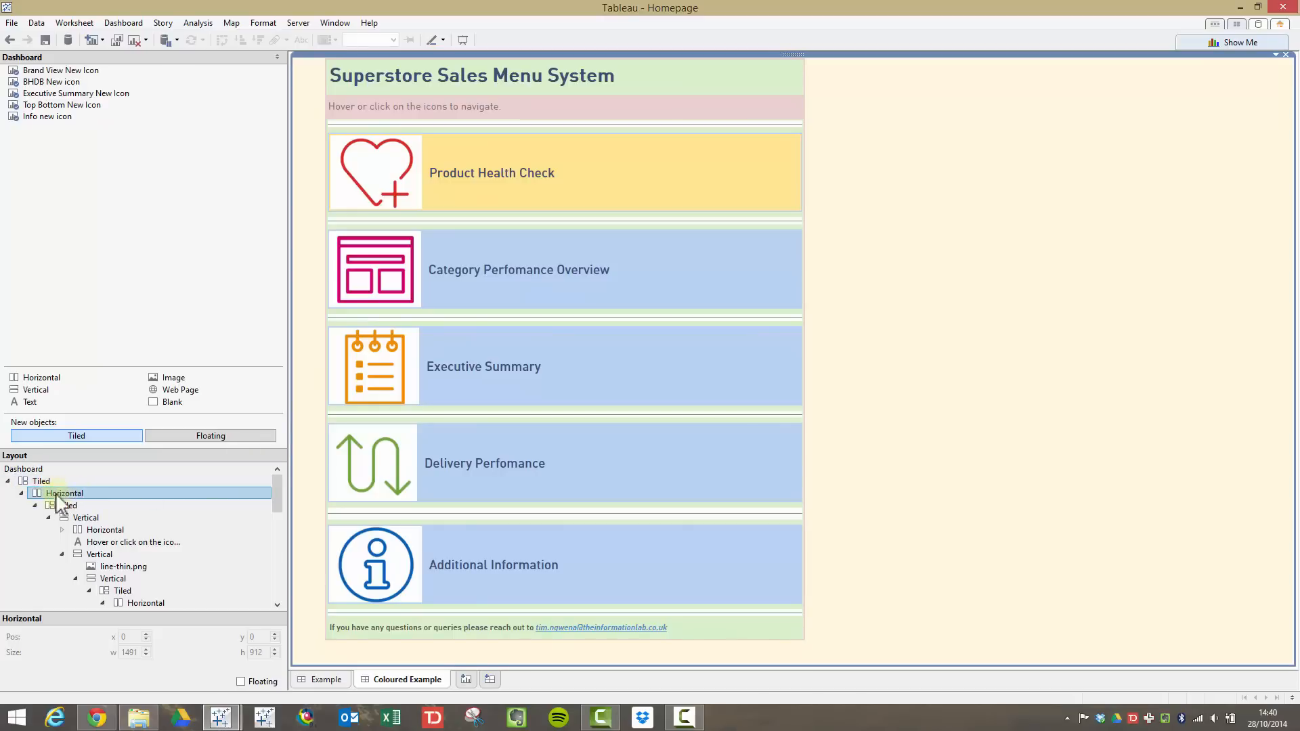
Step: Inspect the main vertical container, collapse it, and inspect the two blank objects beside it in the layout hierarchy
left_click(101, 518)
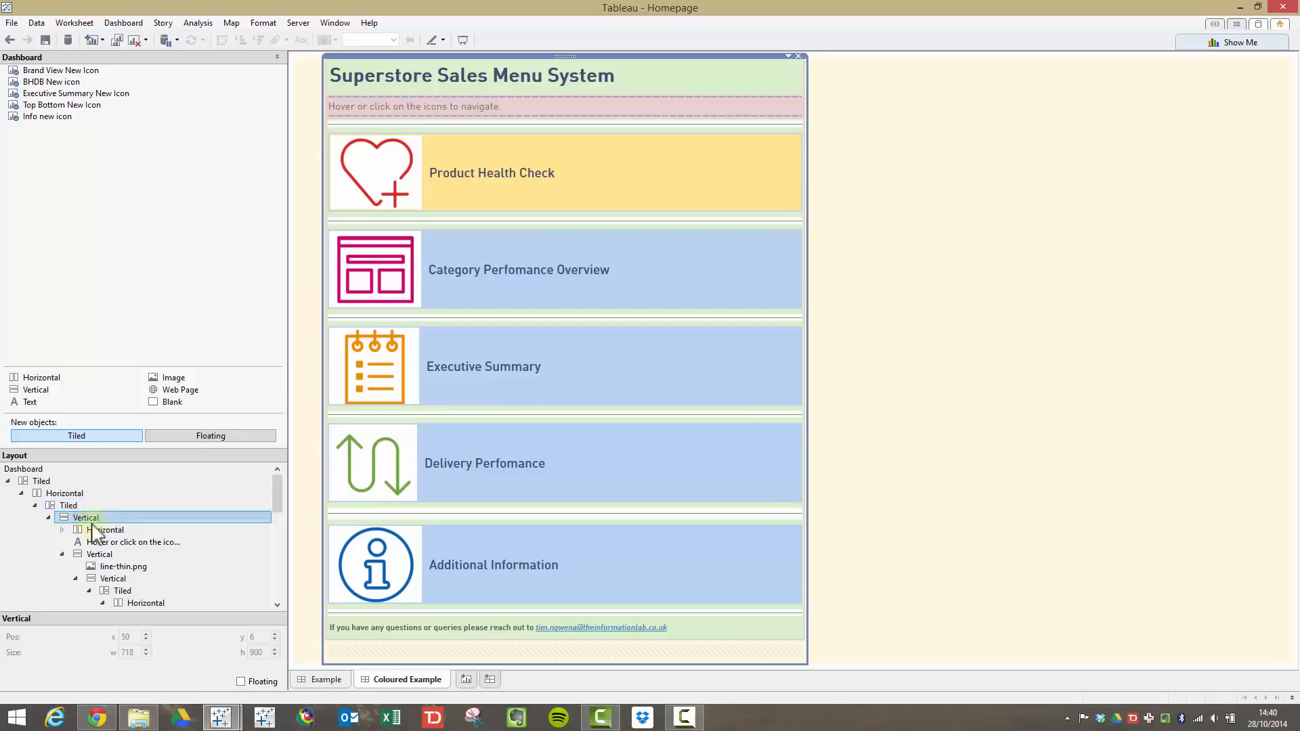
left_click(48, 517)
left_click(84, 530)
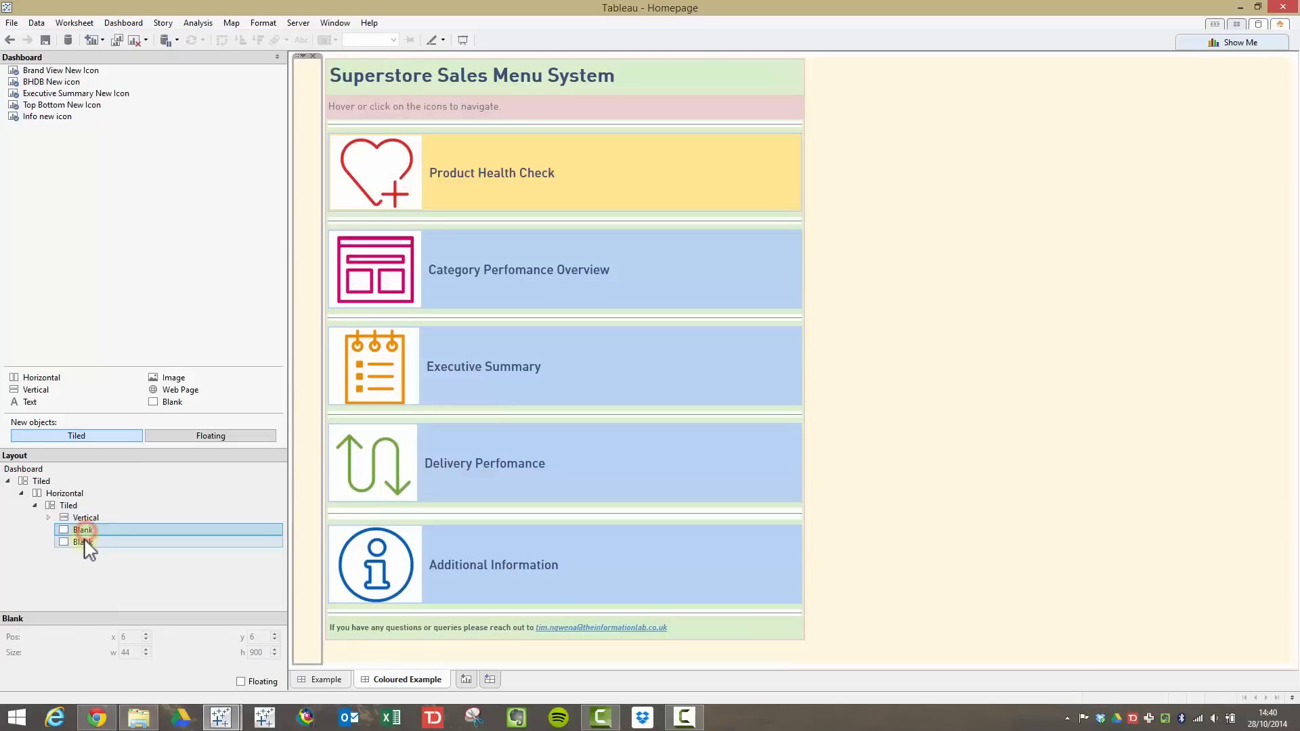
left_click(83, 542)
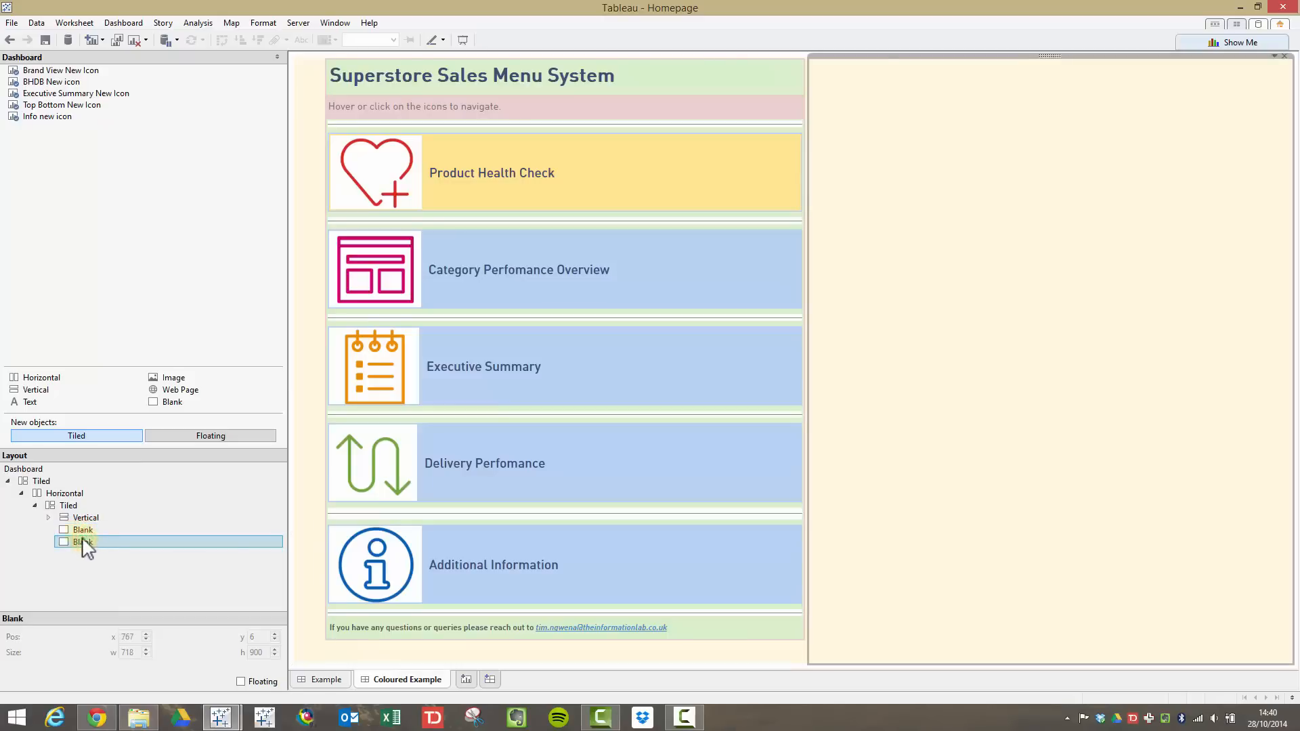
Step: Expand the main vertical container and inspect its title container, the title text and the subtitle text object
left_click(48, 517)
left_click(88, 518)
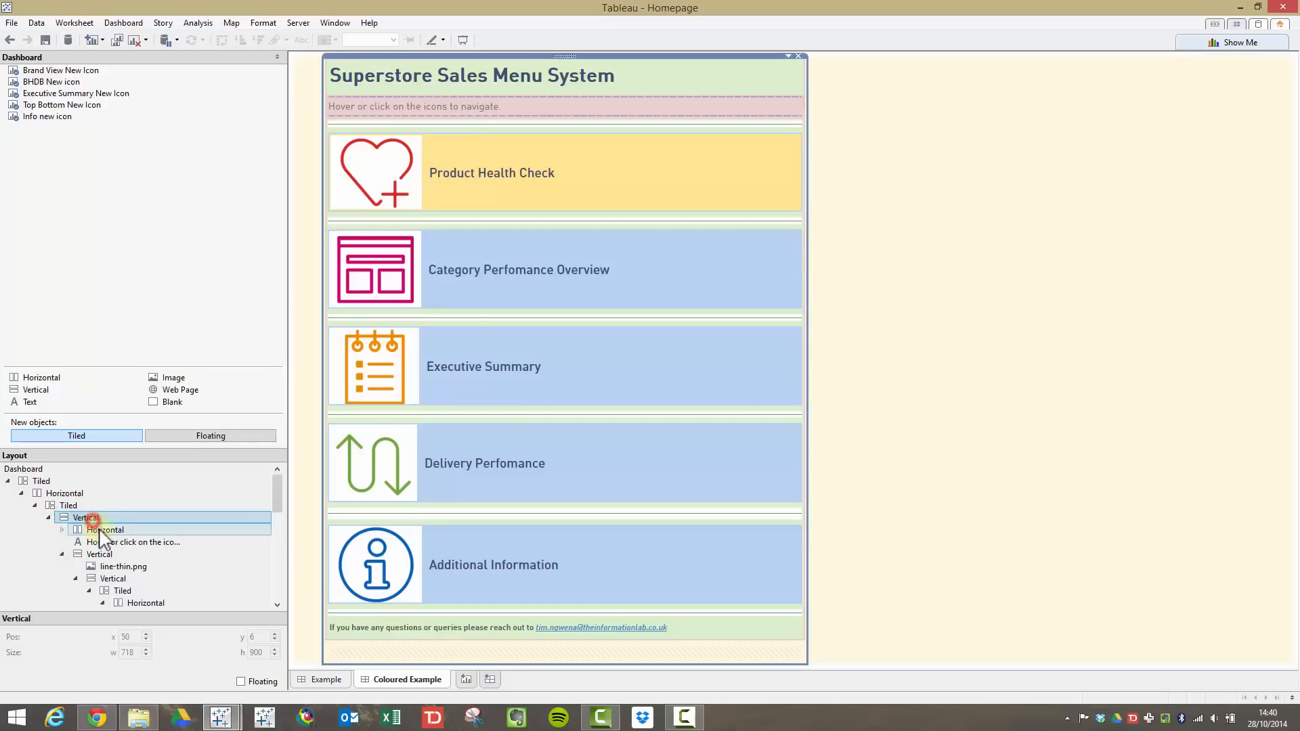
left_click(101, 530)
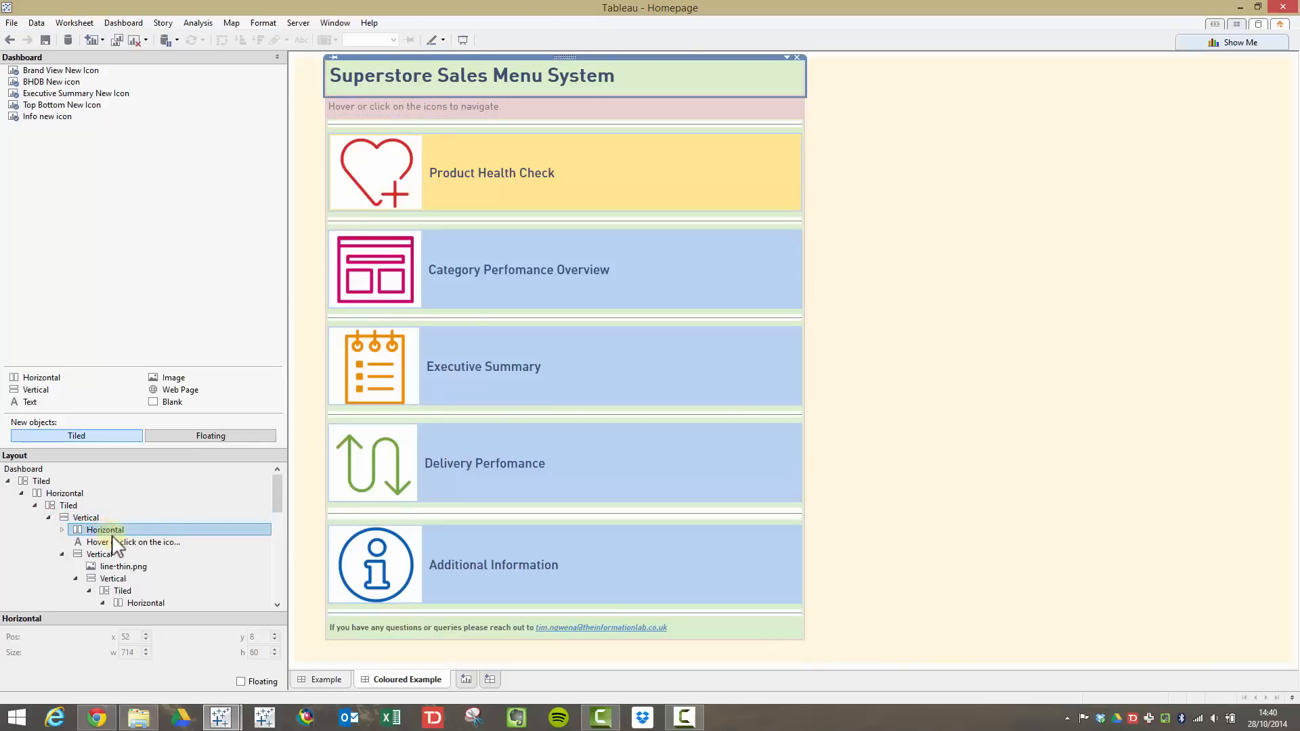
left_click(116, 542)
left_click(61, 530)
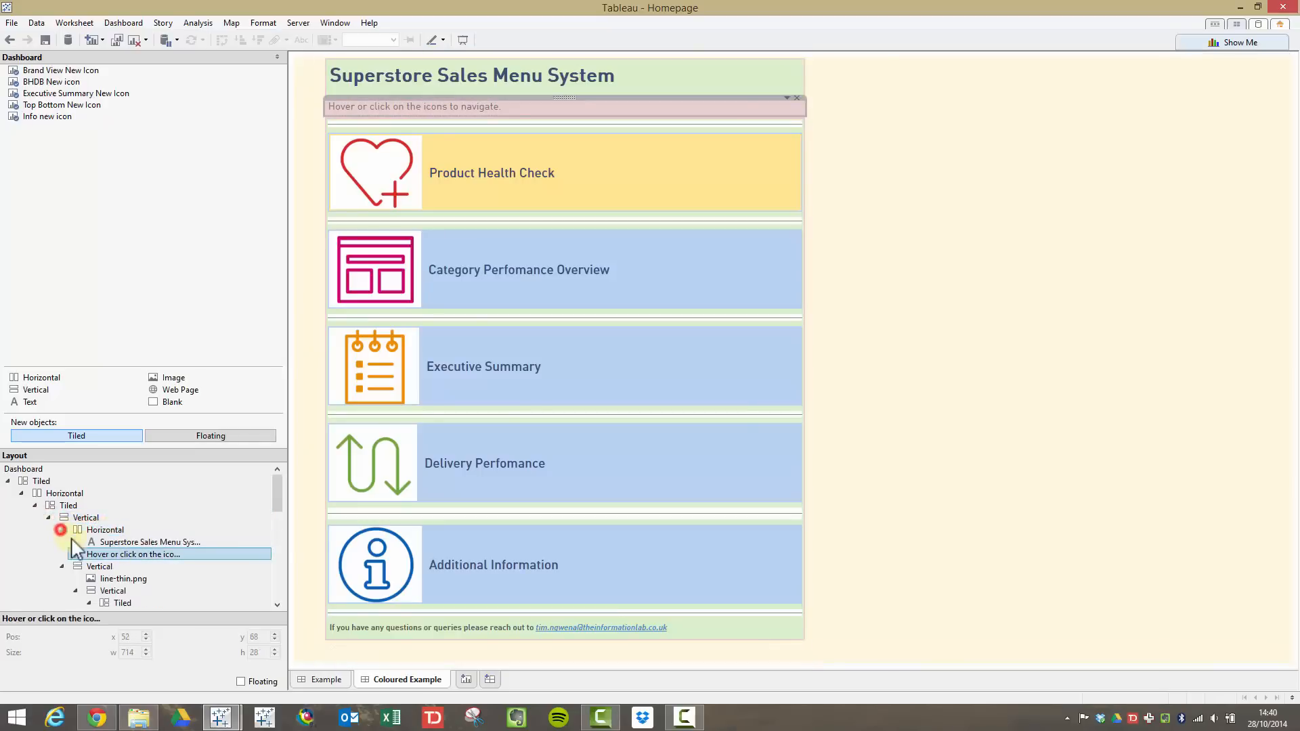
left_click(95, 542)
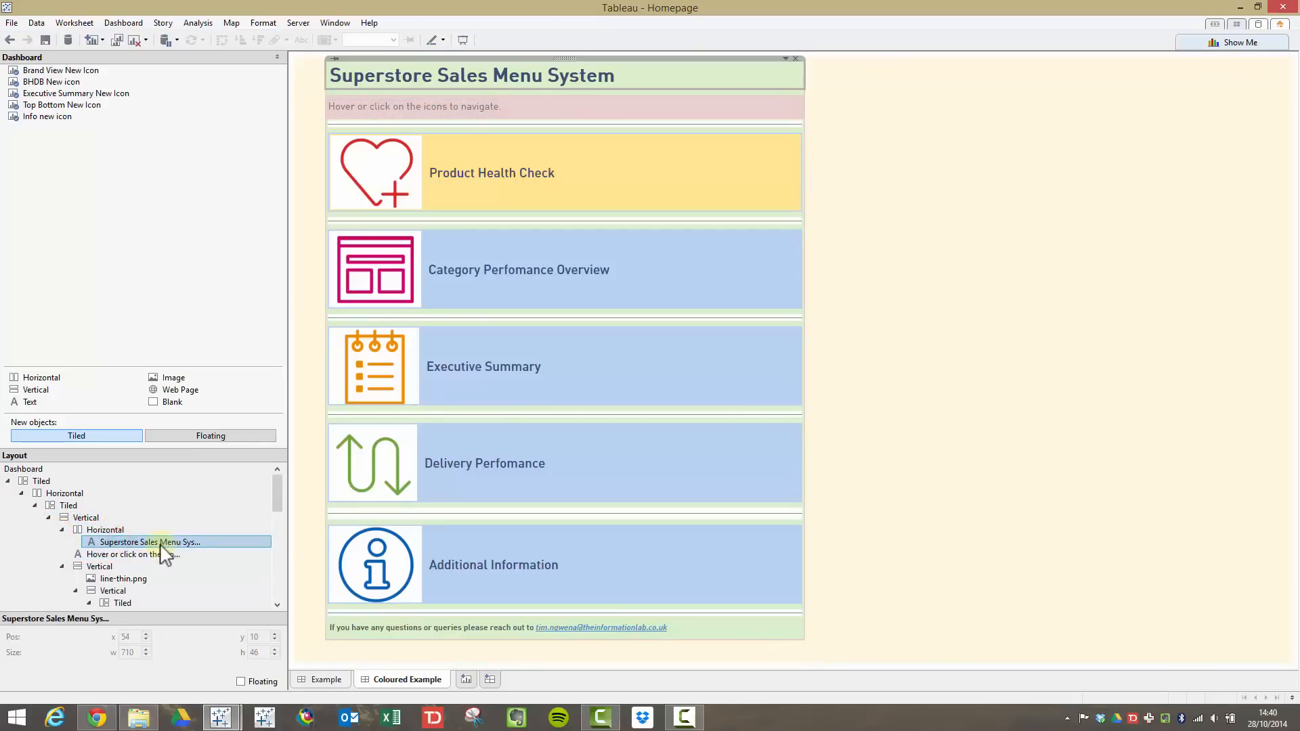
left_click(62, 529)
left_click(119, 543)
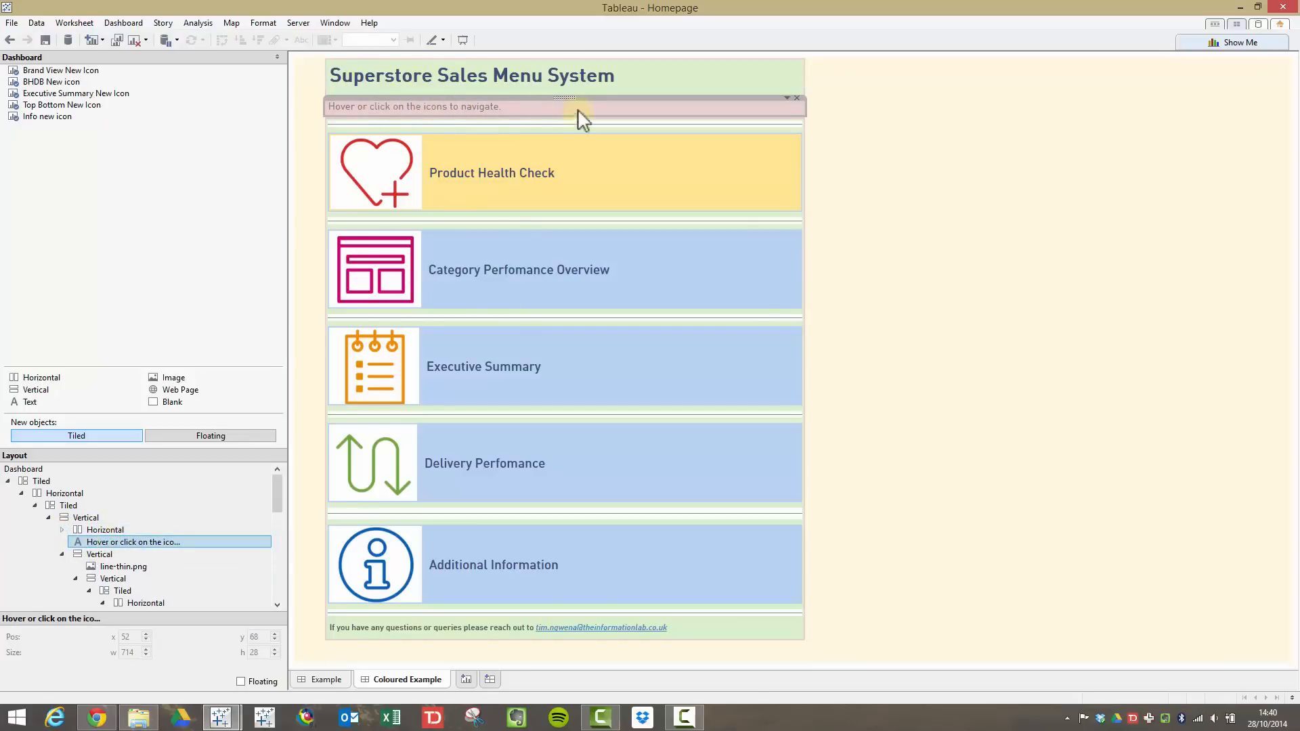
Step: Select the inner vertical container holding the menu rows and collapse its nested vertical containers in the layout hierarchy
left_click(62, 554)
left_click(87, 554)
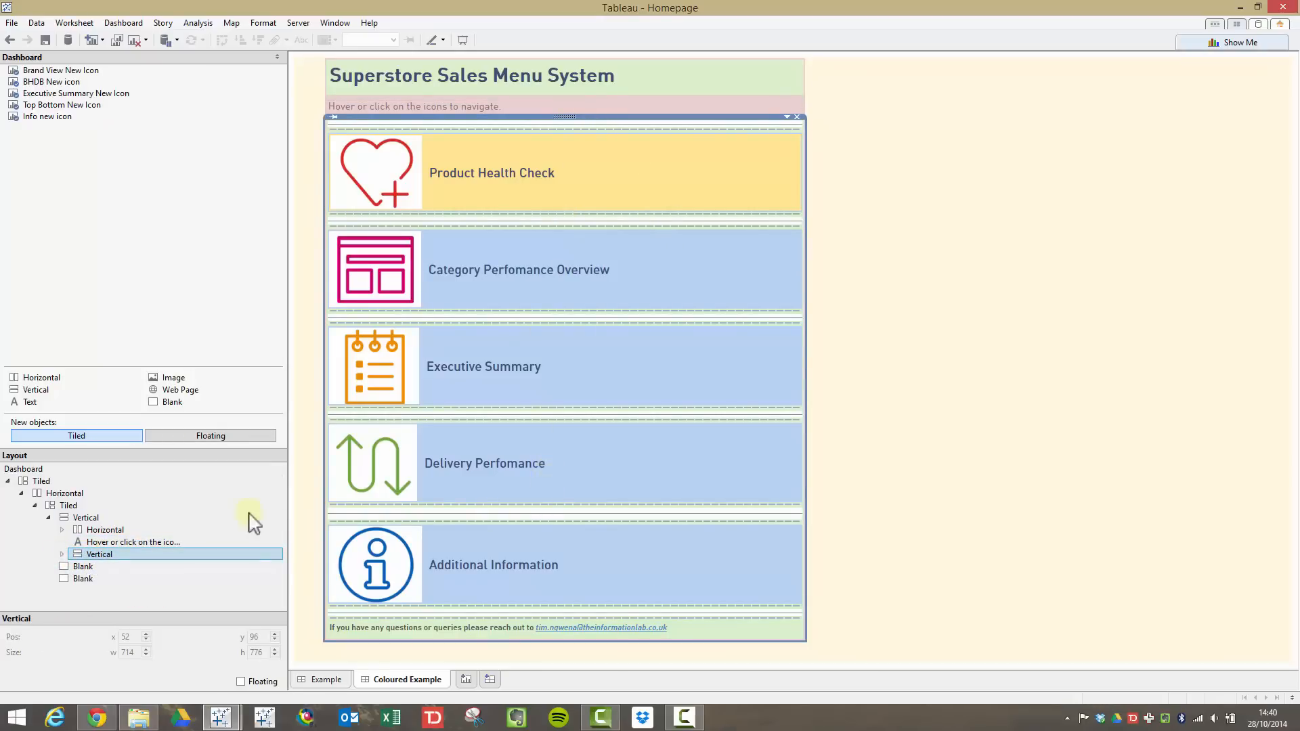
left_click(62, 554)
scroll(61, 552, "down", 3)
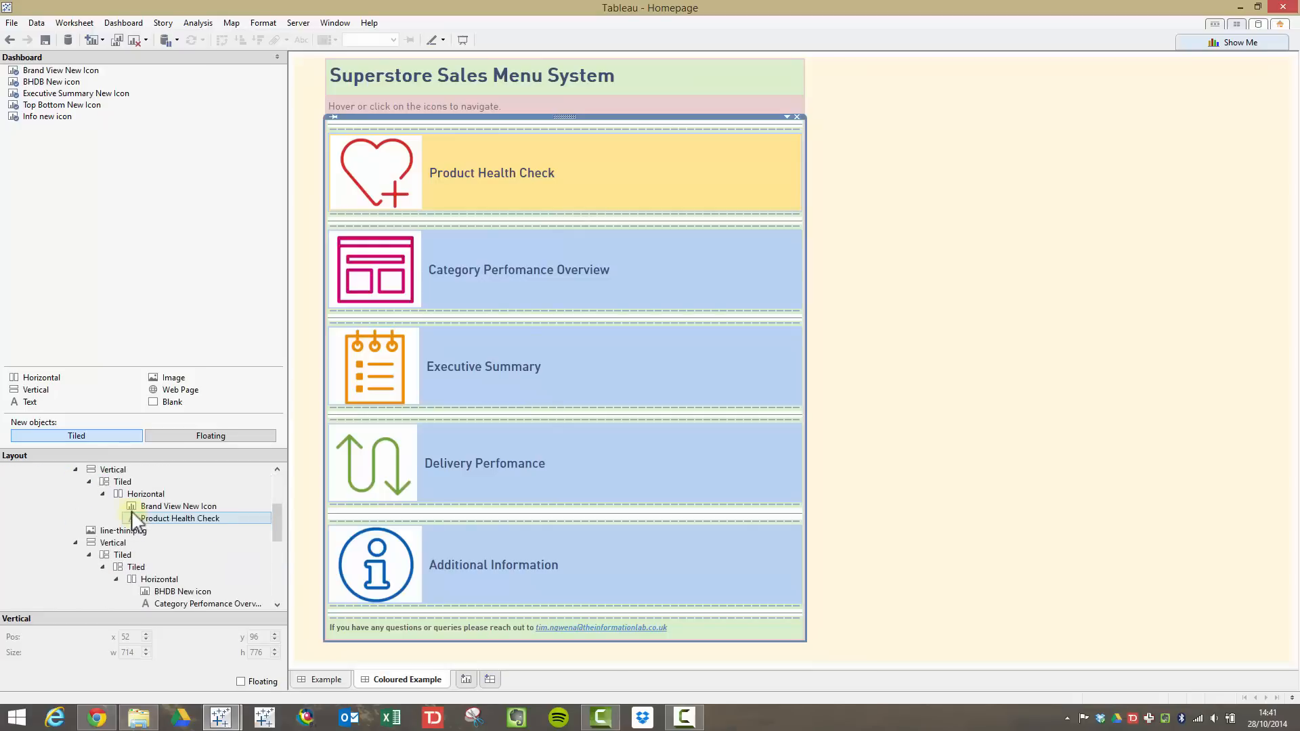
scroll(135, 521, "up", 1)
left_click(75, 506)
left_click(75, 530)
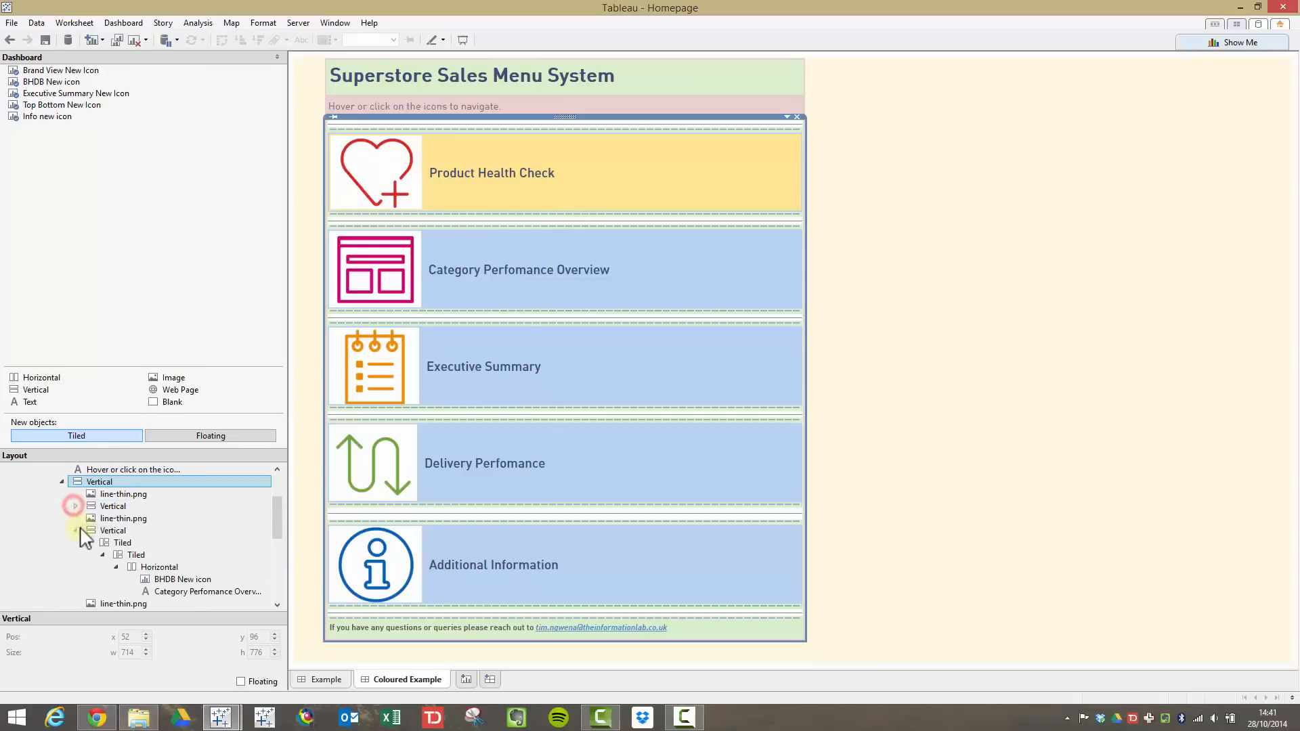
left_click(75, 554)
scroll(82, 556, "down", 1)
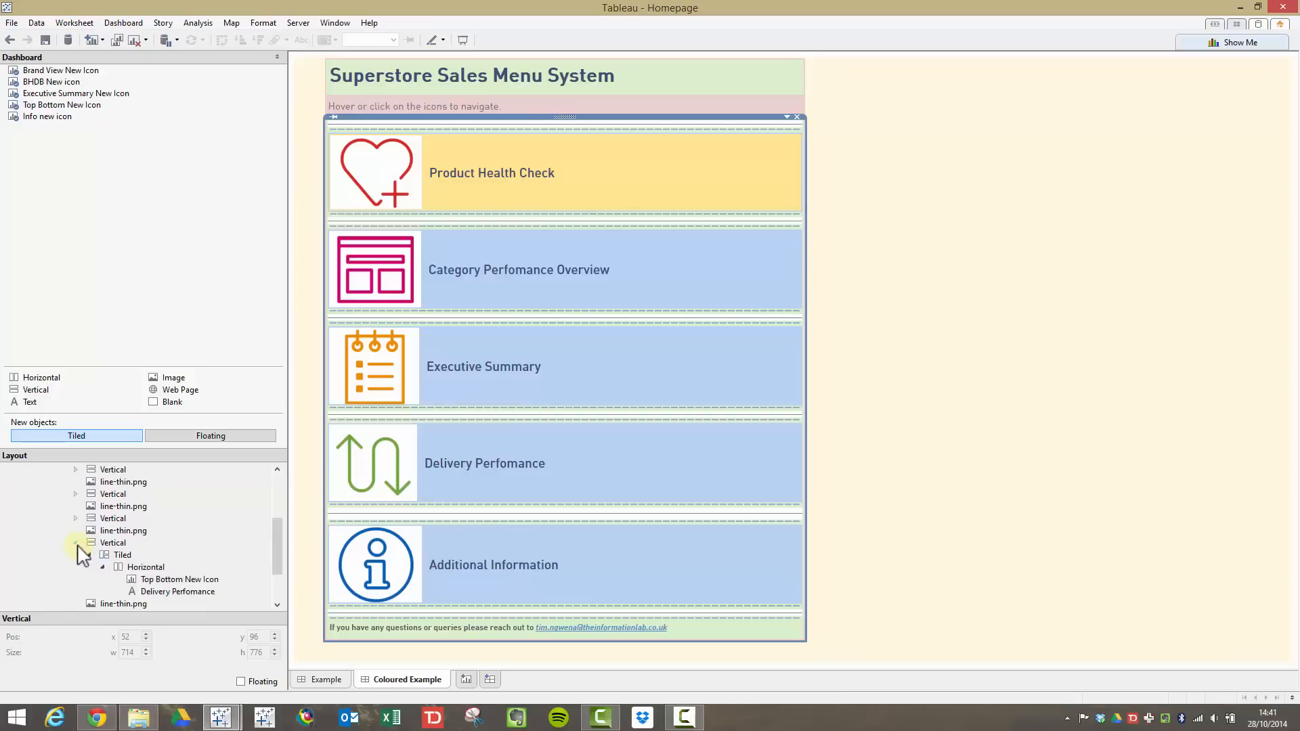
left_click(76, 543)
scroll(132, 545, "up", 1)
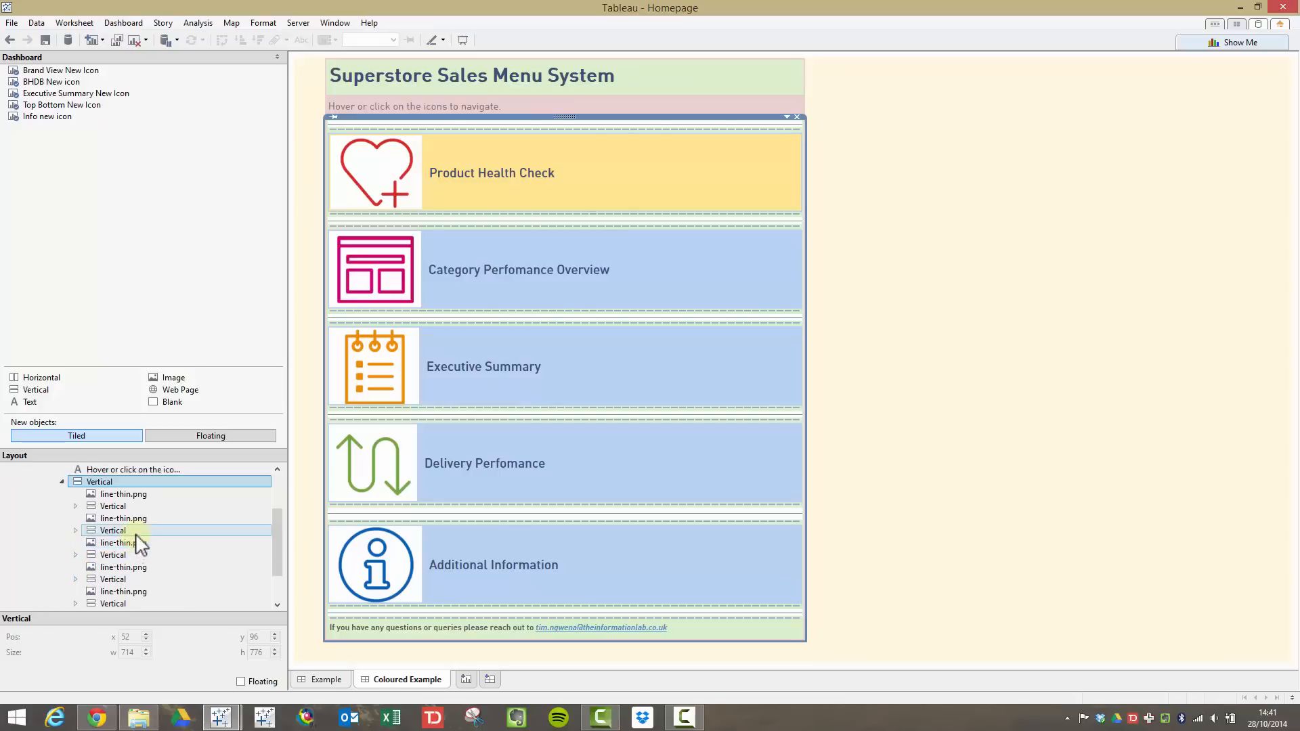
Step: Switch to the Example dashboard, restore the window to a slightly enlarged floating size and hide the dashboard pane
left_click(332, 681)
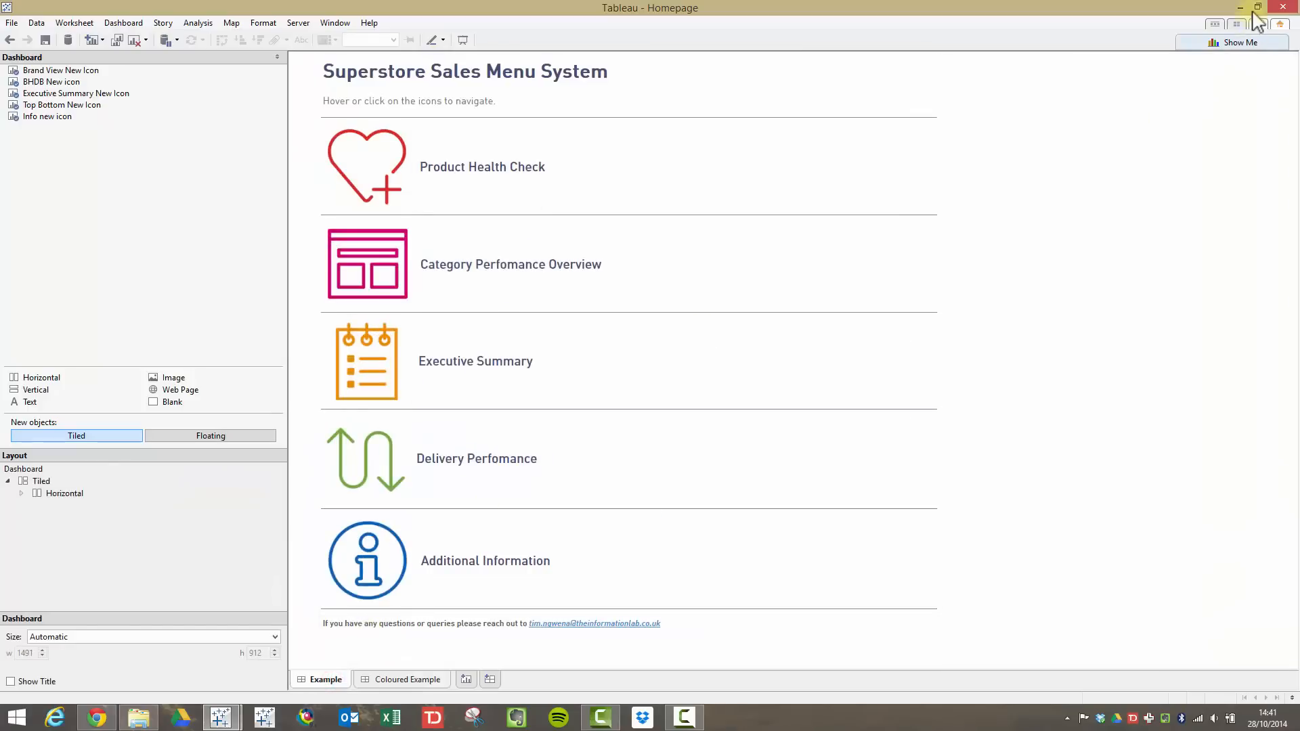
left_click(1257, 7)
left_click_drag(1132, 628, 1170, 637)
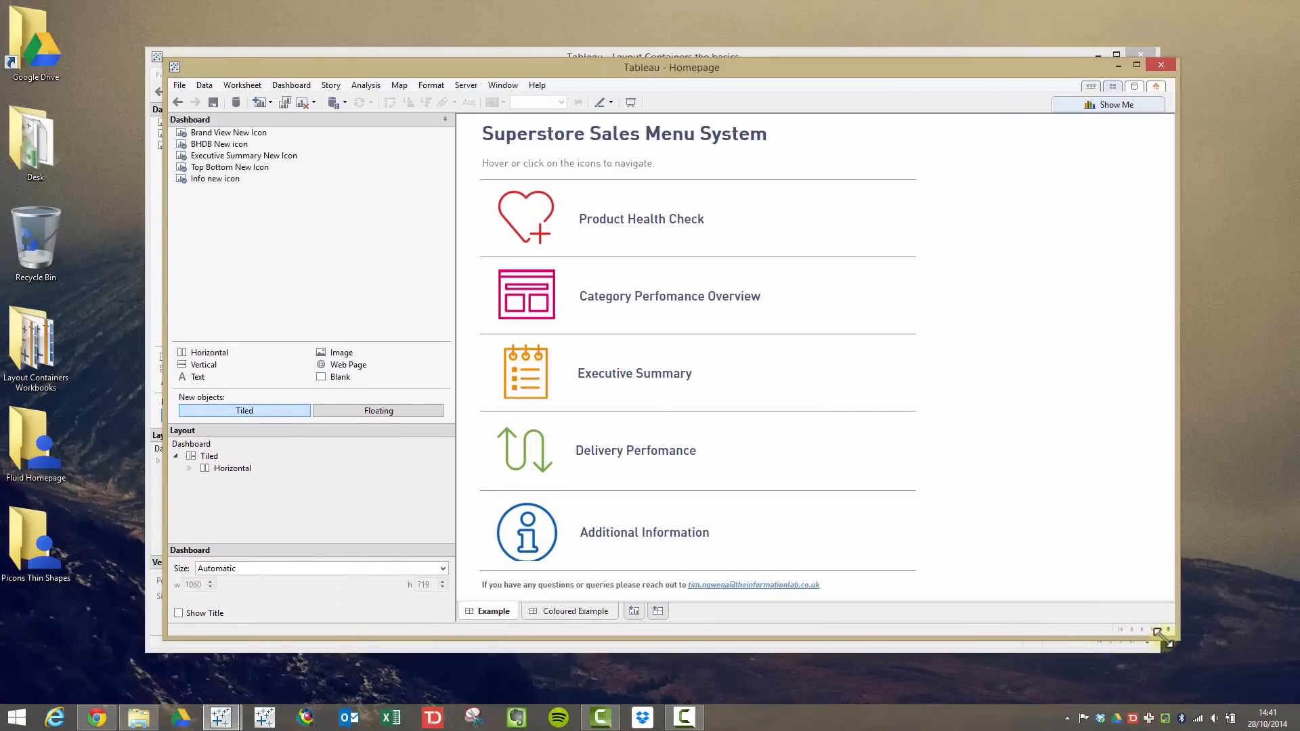
left_click(443, 118)
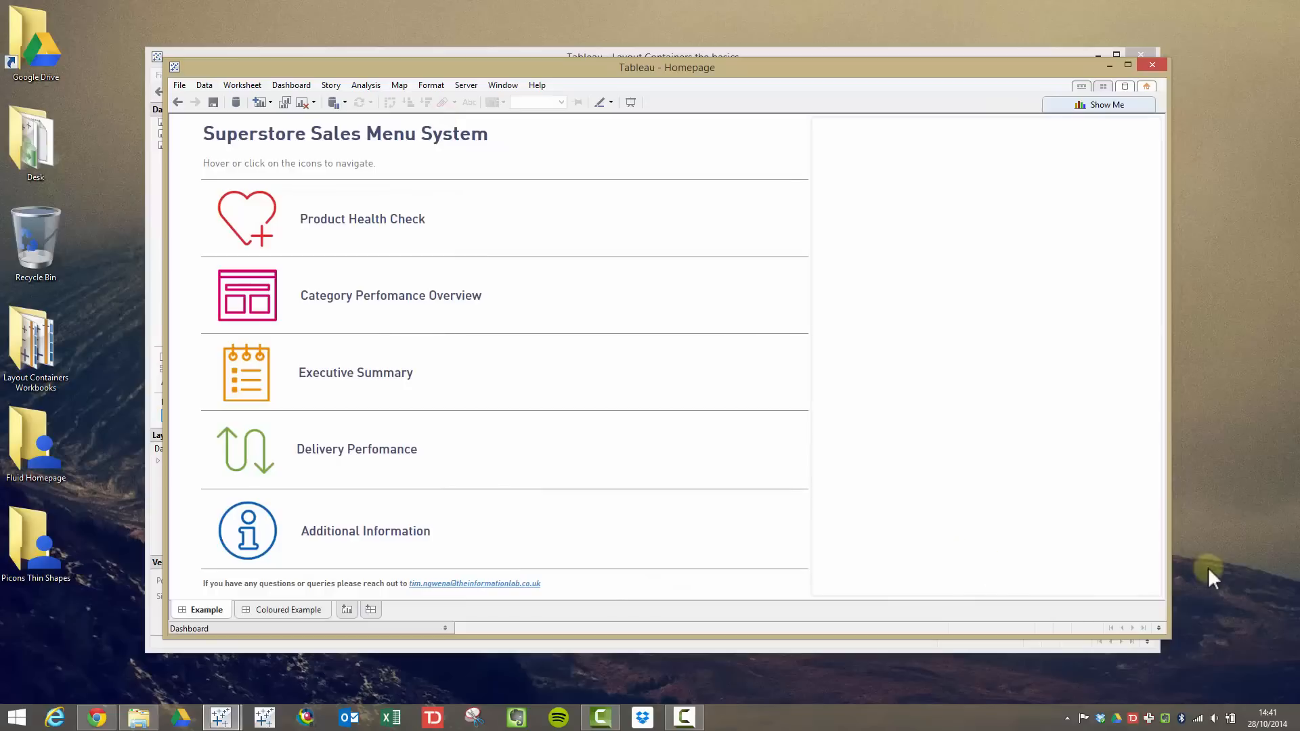
Step: Enlarge and shrink the window to examine how the menu rows and the blank area scale
mouse_move(1167, 635)
left_mouse_down()
mouse_move(1094, 592)
mouse_move(934, 624)
mouse_move(827, 664)
mouse_move(829, 679)
mouse_move(850, 672)
mouse_move(945, 591)
mouse_move(962, 483)
mouse_move(943, 583)
mouse_move(1176, 587)
mouse_move(1135, 601)
mouse_move(1110, 648)
mouse_move(1187, 649)
left_mouse_up()
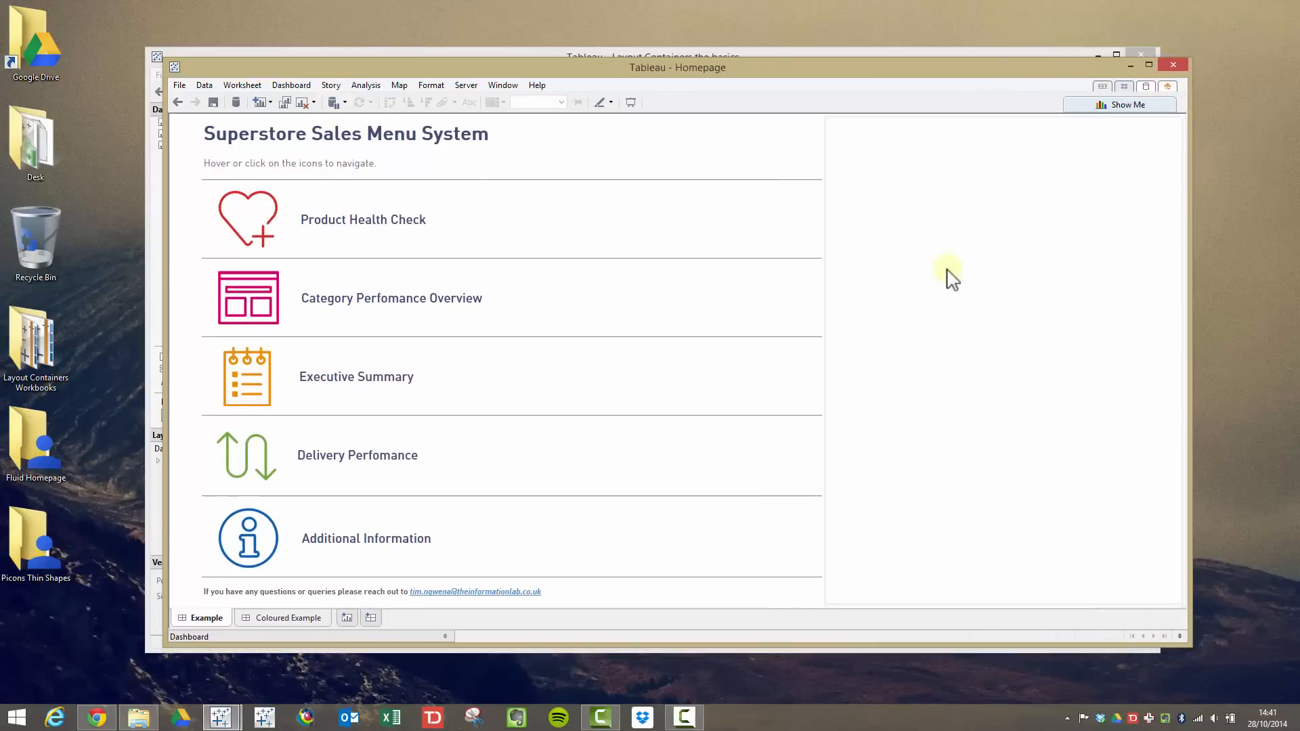
left_click(973, 263)
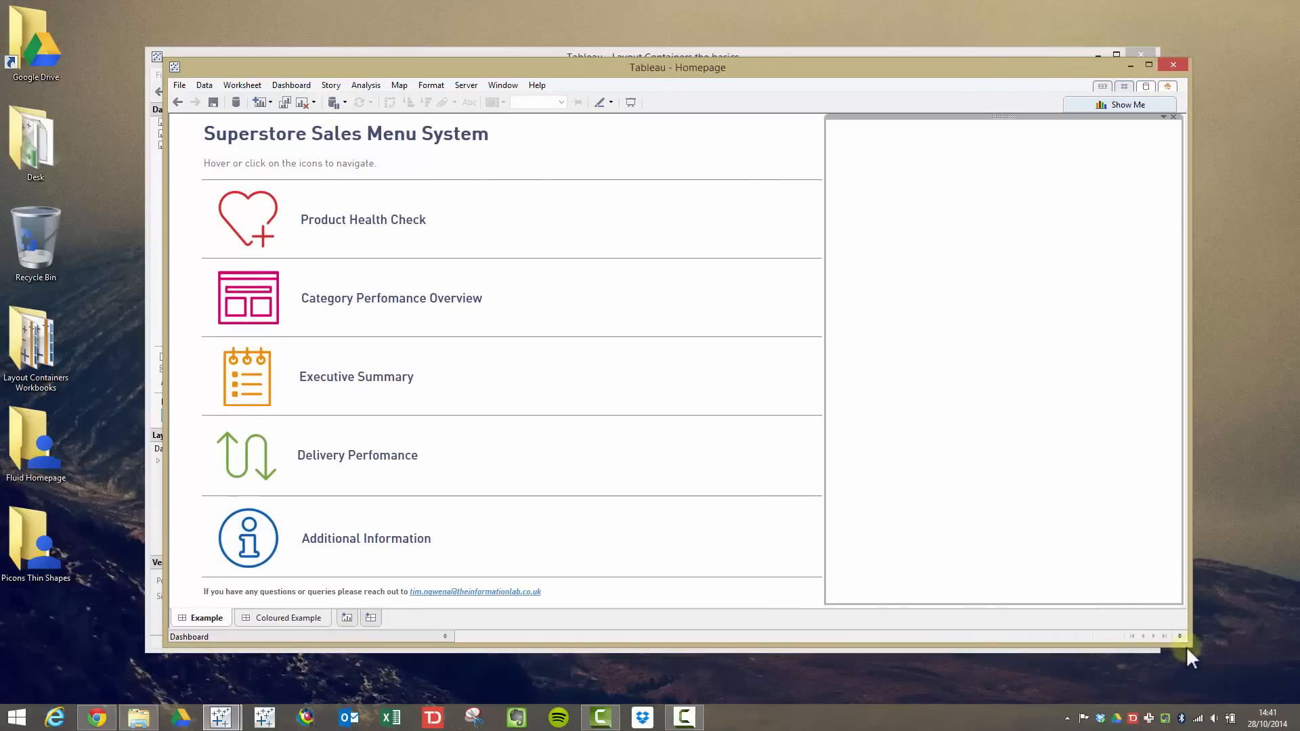
left_click_drag(1189, 648, 1151, 611)
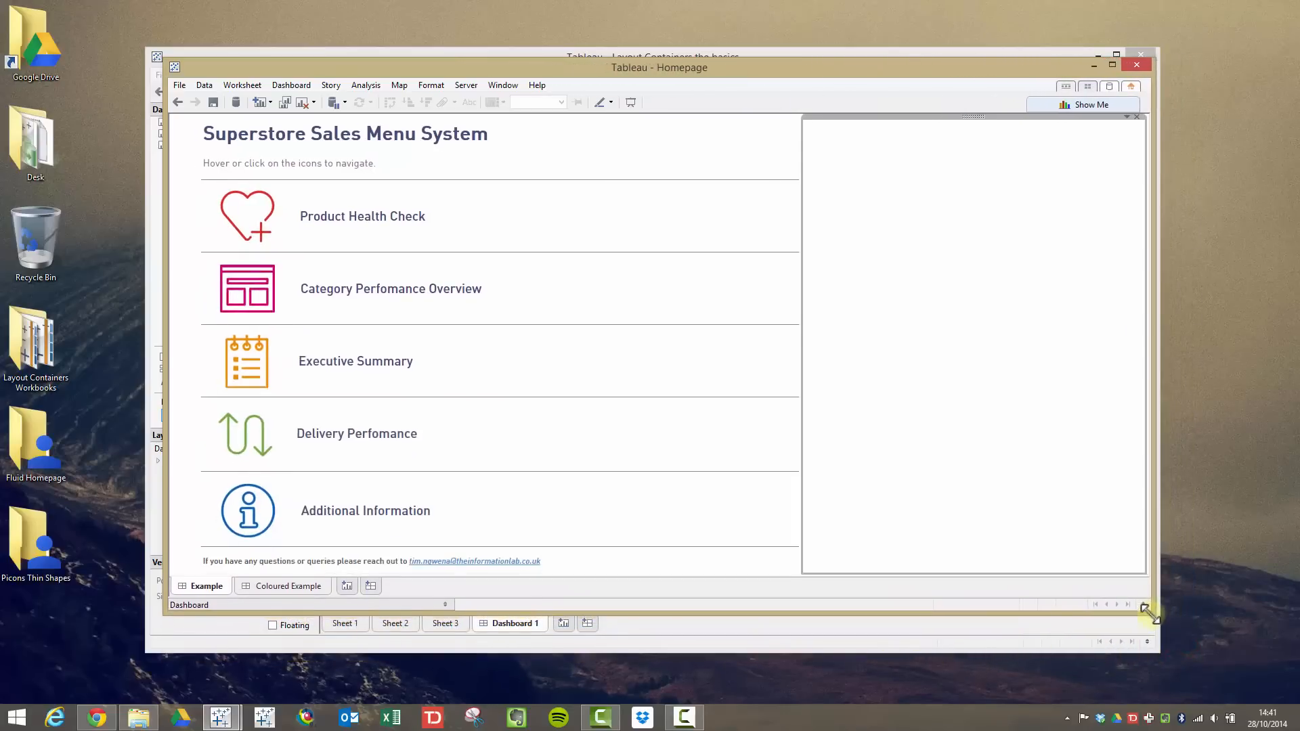
Step: Return to the Coloured Example dashboard in a maximized window with the dashboard pane shown
left_click(289, 586)
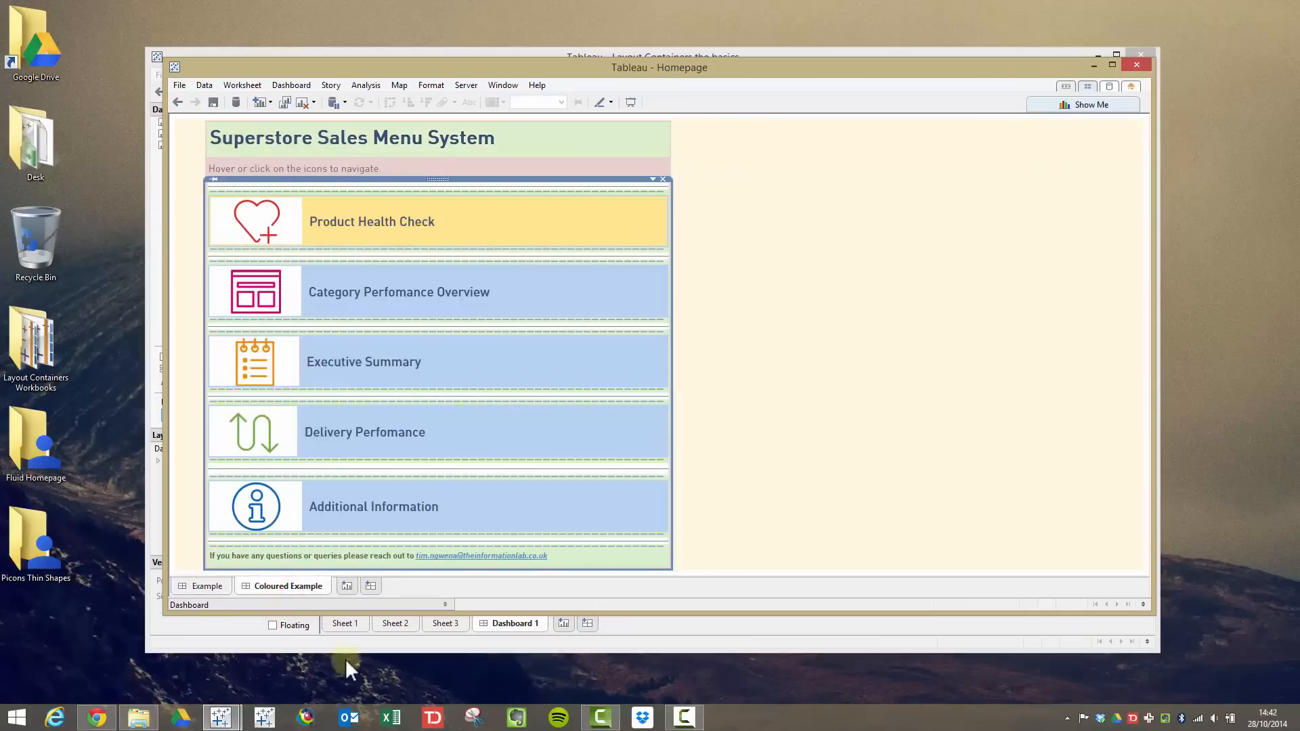
left_click(1111, 64)
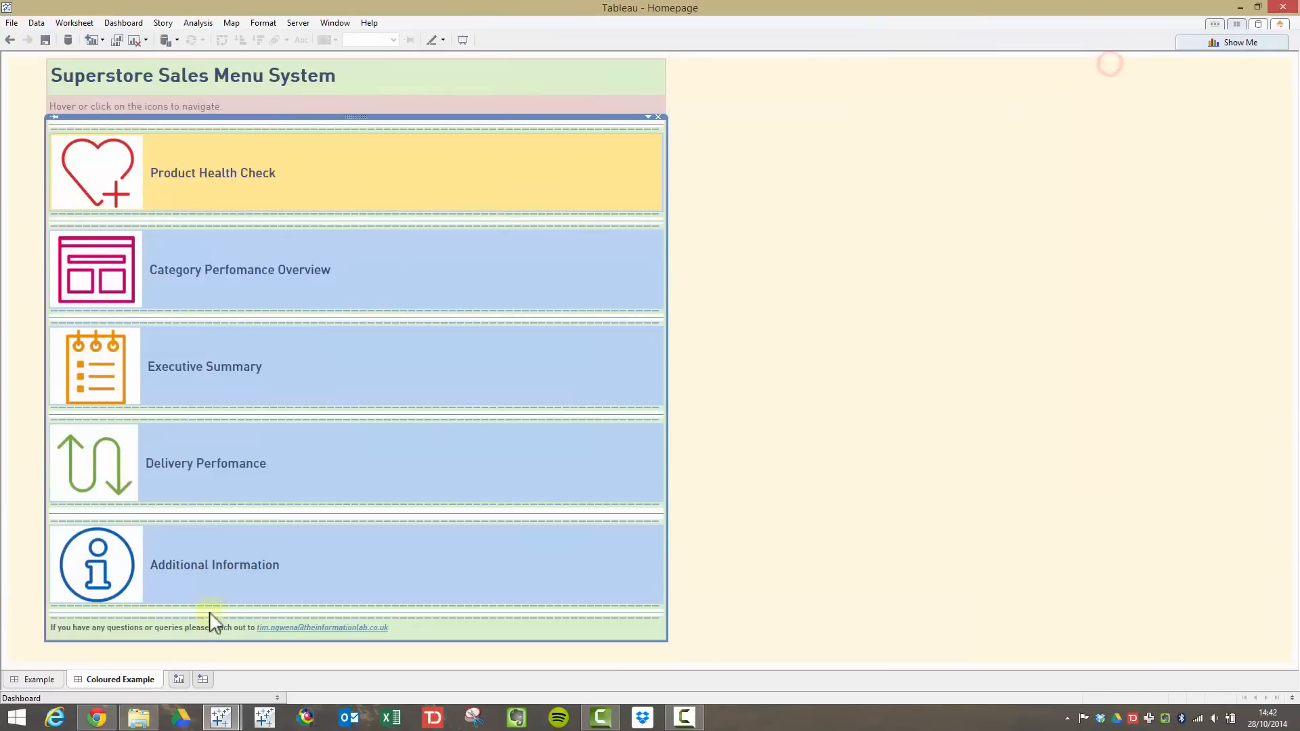
left_click(276, 697)
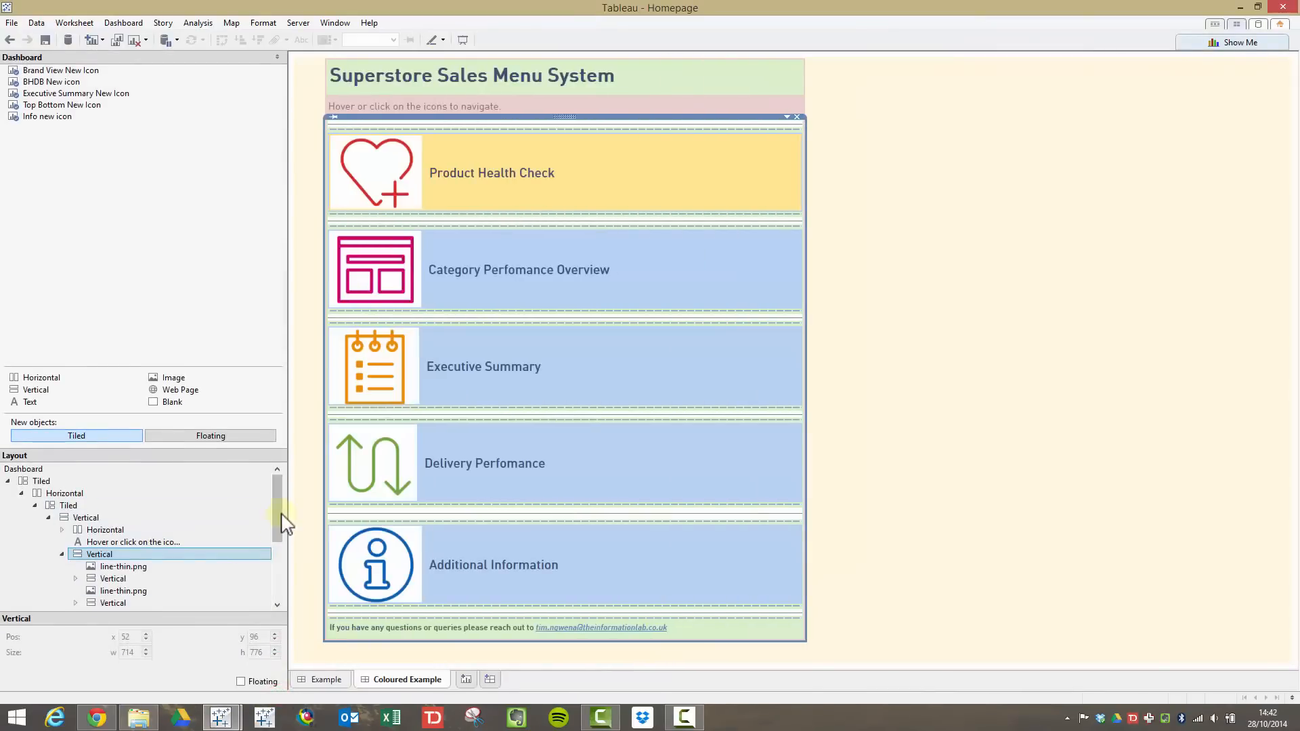
Step: Inspect the nested vertical container around the Product Health Check row, then clear the selection
left_click_drag(277, 503, 276, 514)
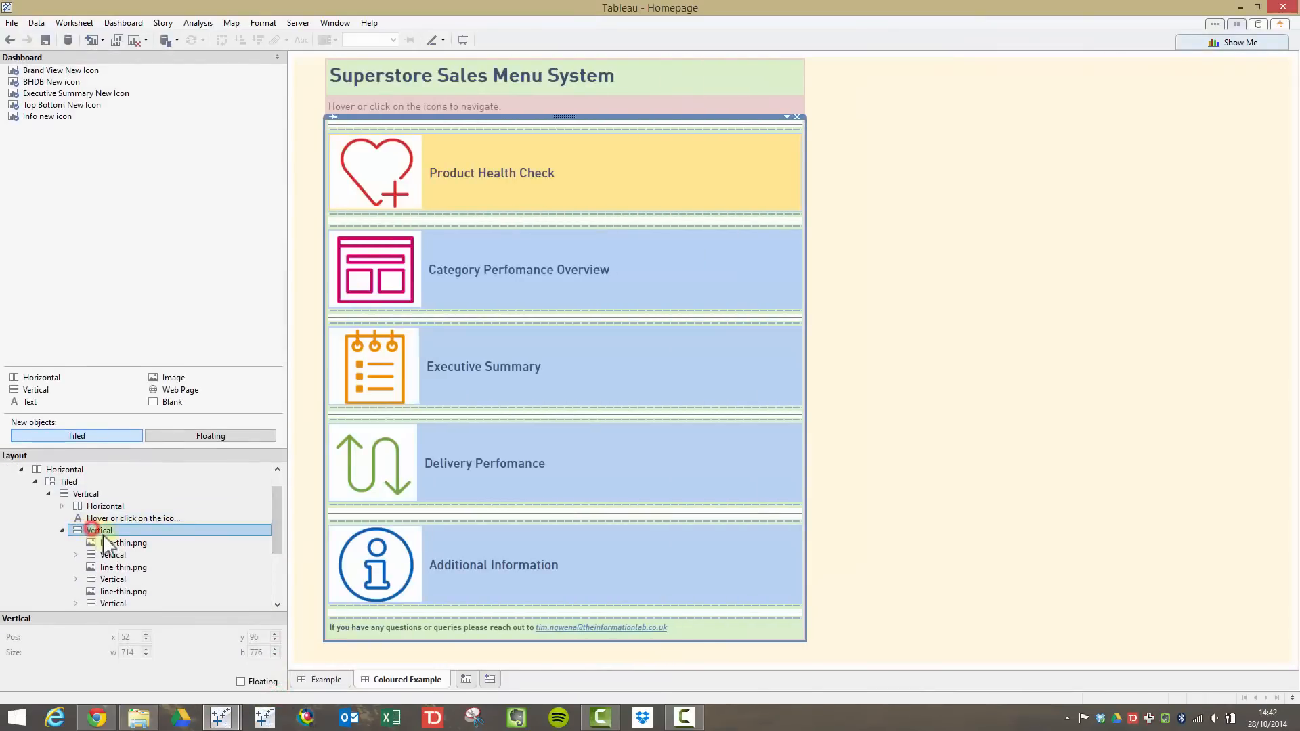
left_click(135, 555)
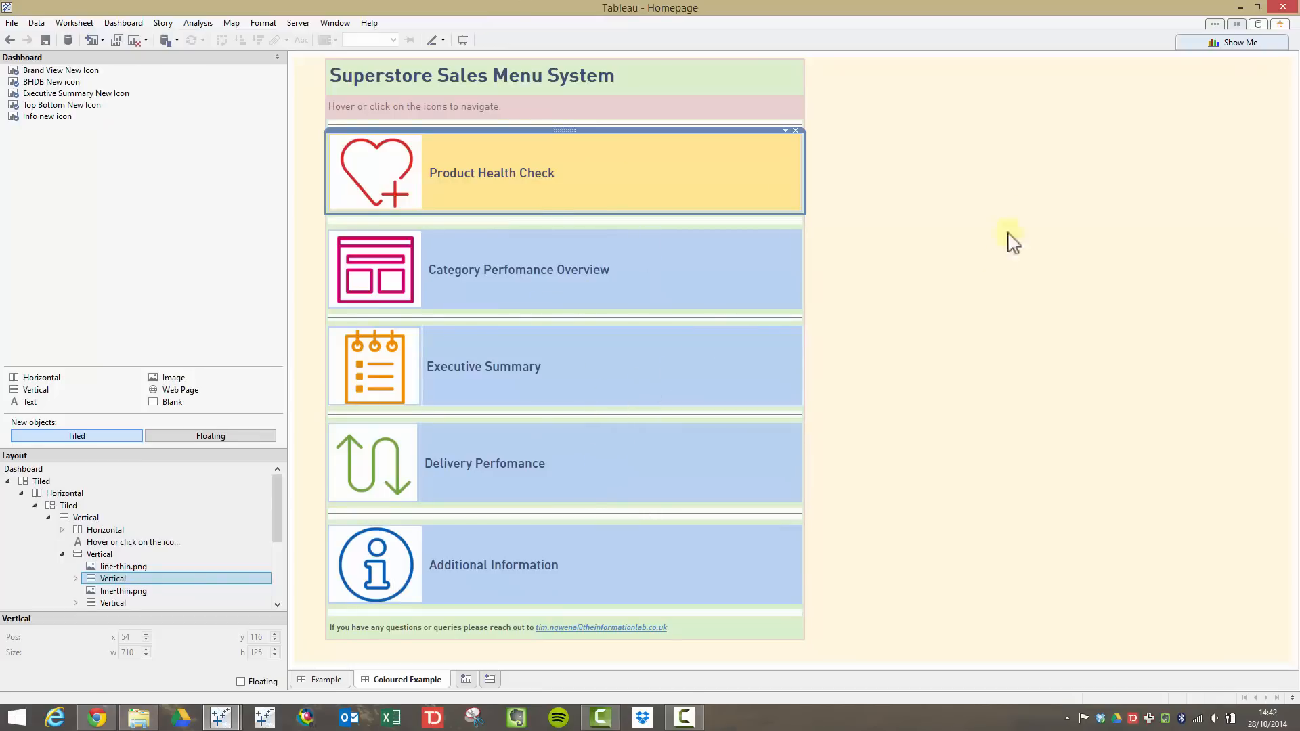
left_click(803, 156)
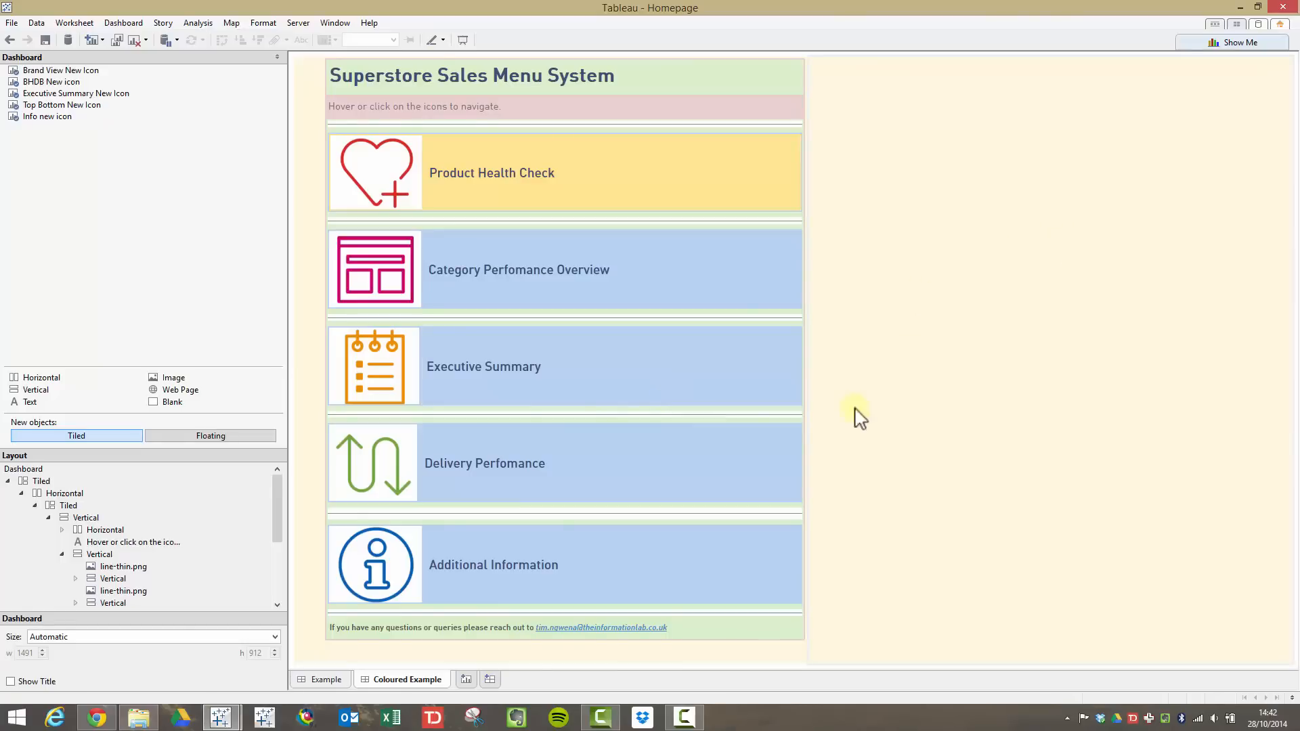
Step: Minimize the Homepage workbook and maximize the Layout Containers the basics workbook
left_click(1235, 8)
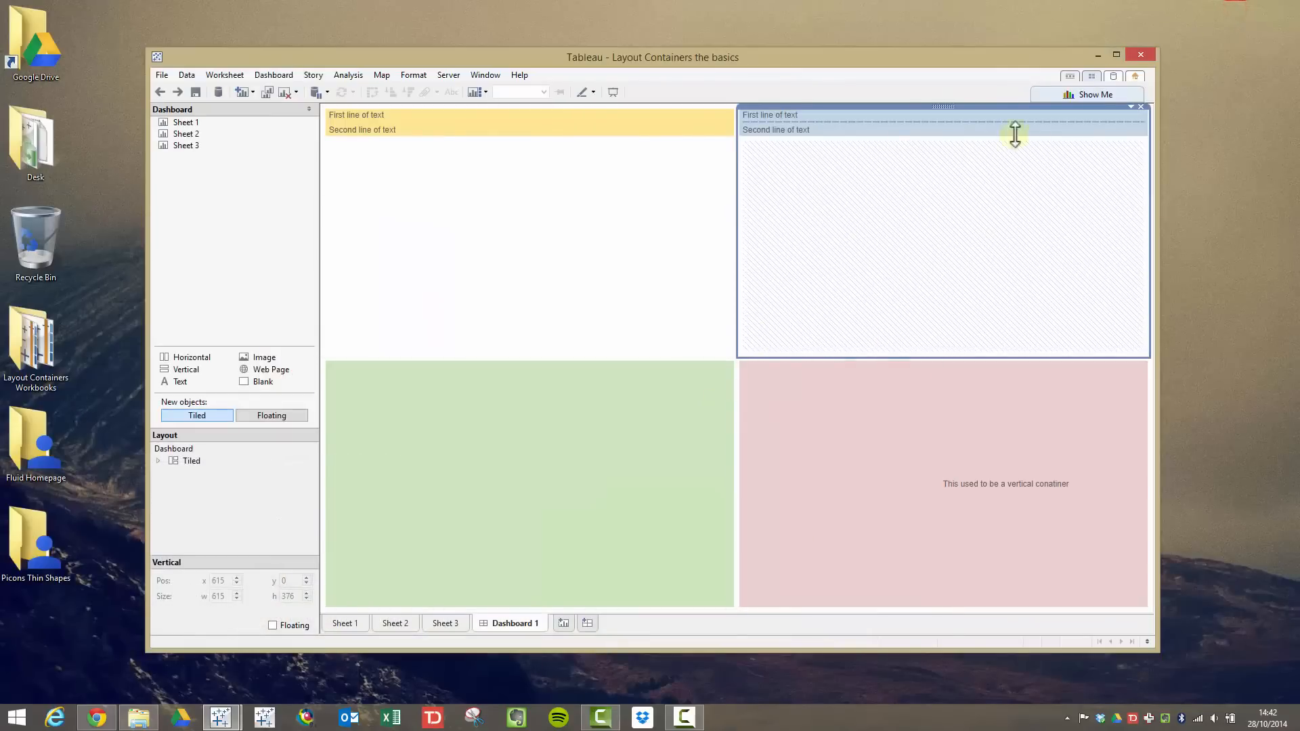
left_click(1116, 54)
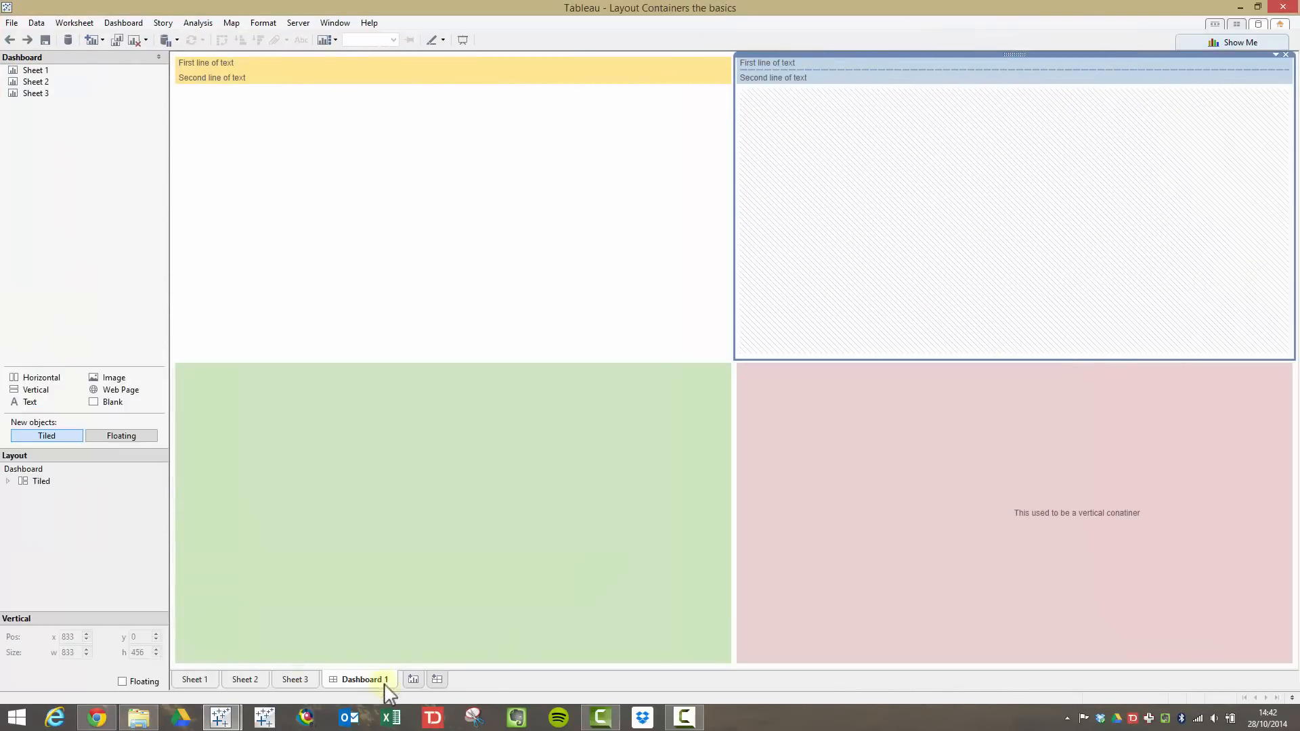
Step: Create a new dashboard, widen the dashboard pane, and set the dashboard size to Automatic
left_click(438, 681)
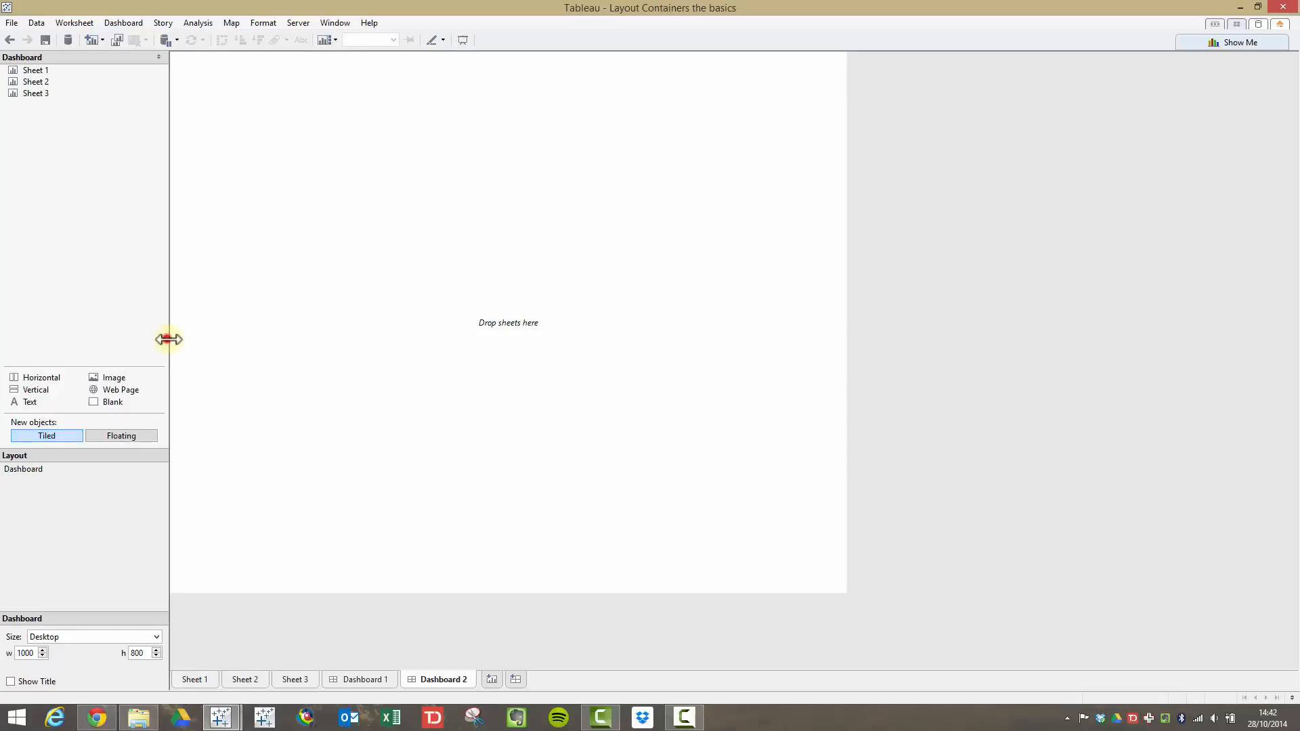
left_click_drag(168, 339, 243, 369)
left_click(76, 467)
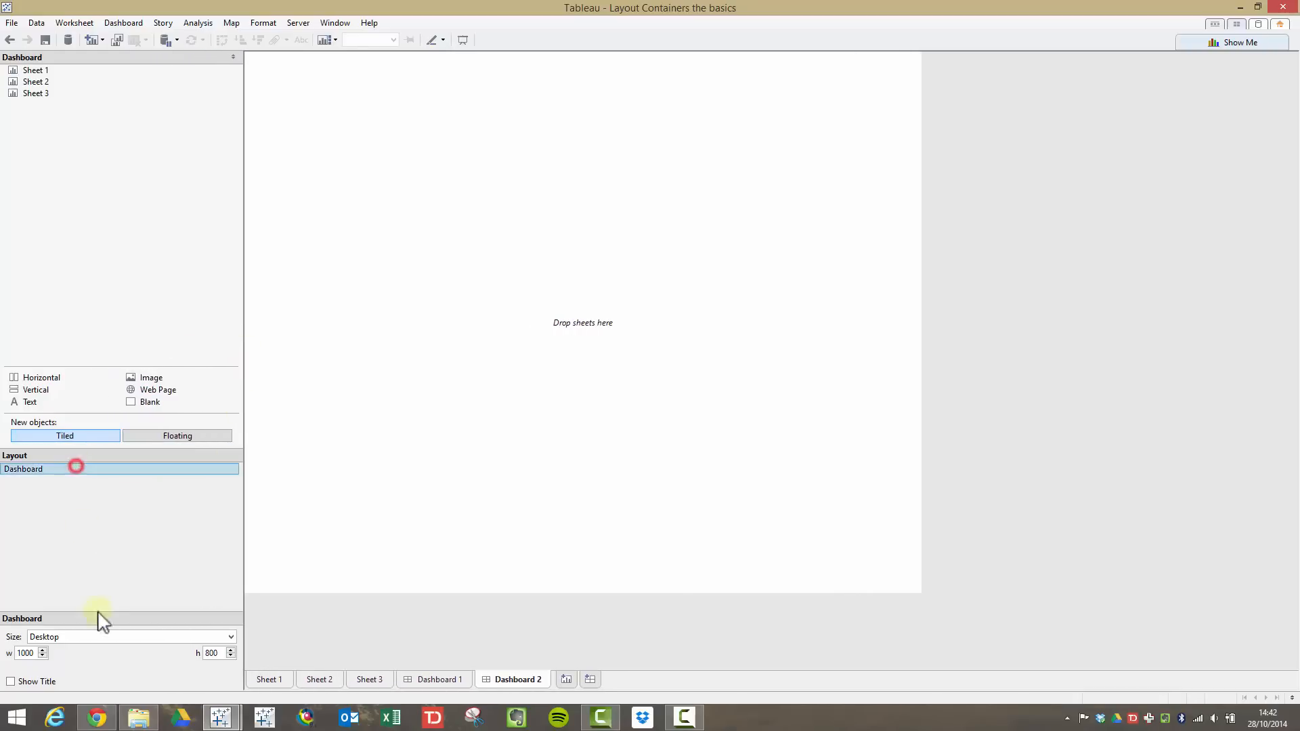
left_click(101, 636)
left_click(81, 415)
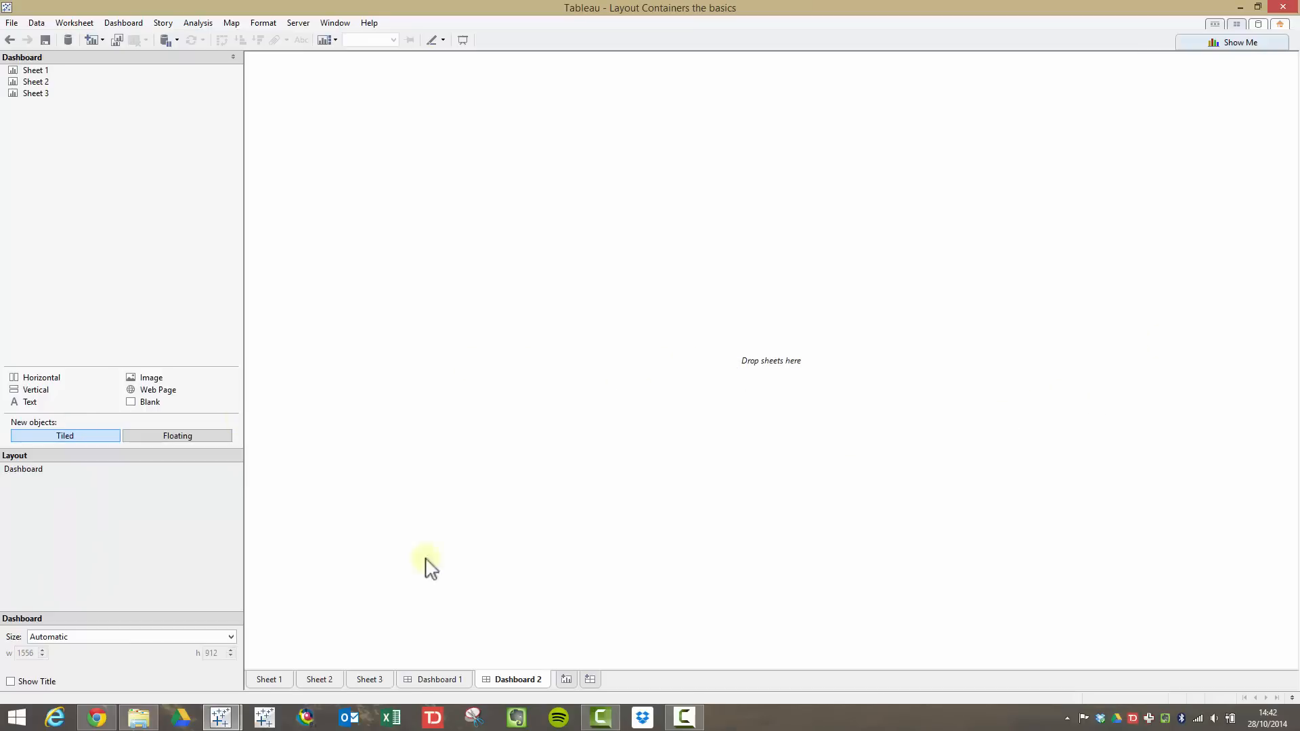
left_click(120, 595)
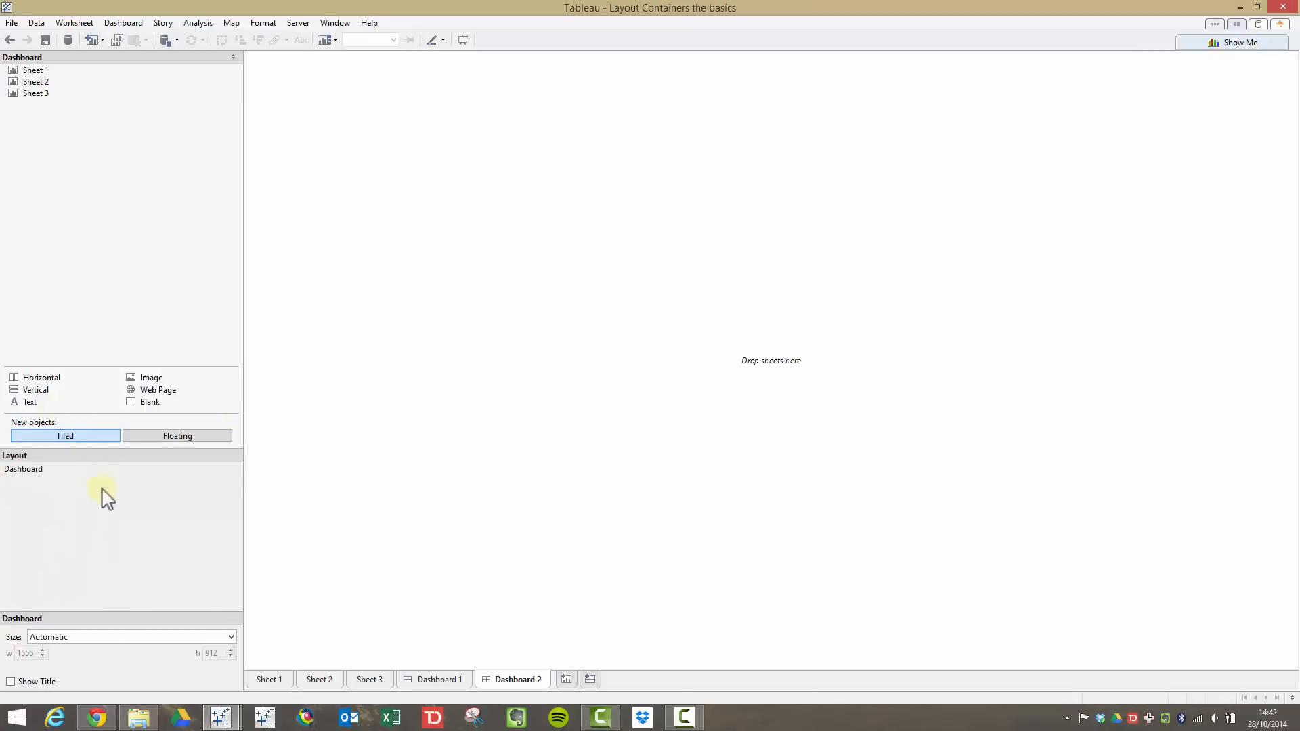
Step: Add a tiled horizontal layout container to the empty dashboard and give it pale yellow shading
left_click_drag(42, 384, 688, 341)
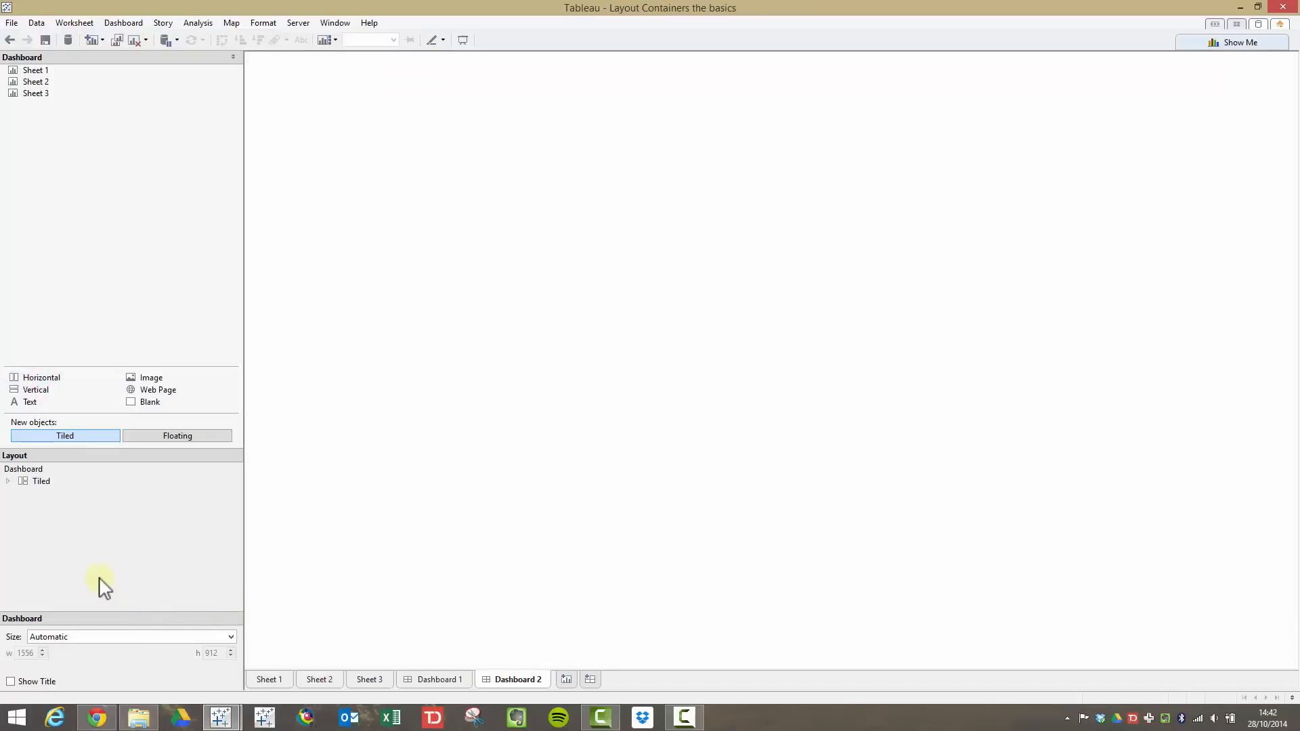
left_click(652, 410)
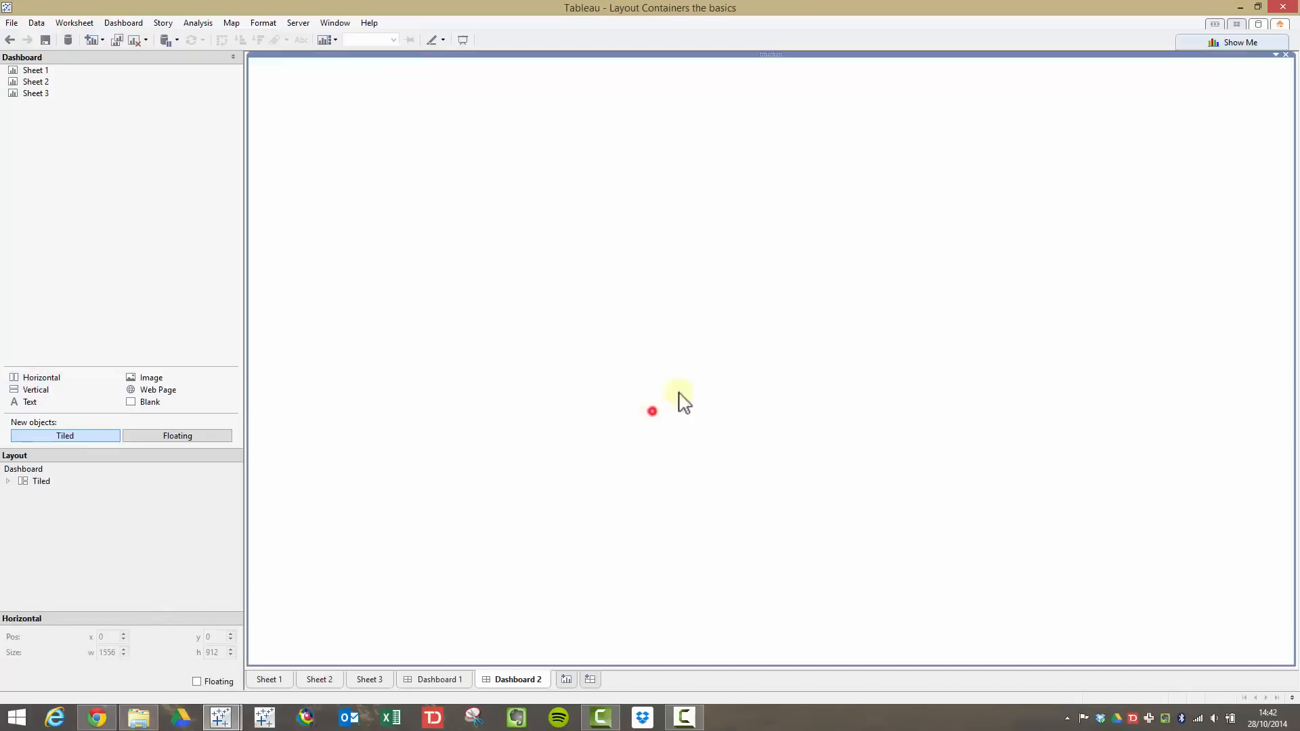
left_click(1276, 54)
left_click(1219, 65)
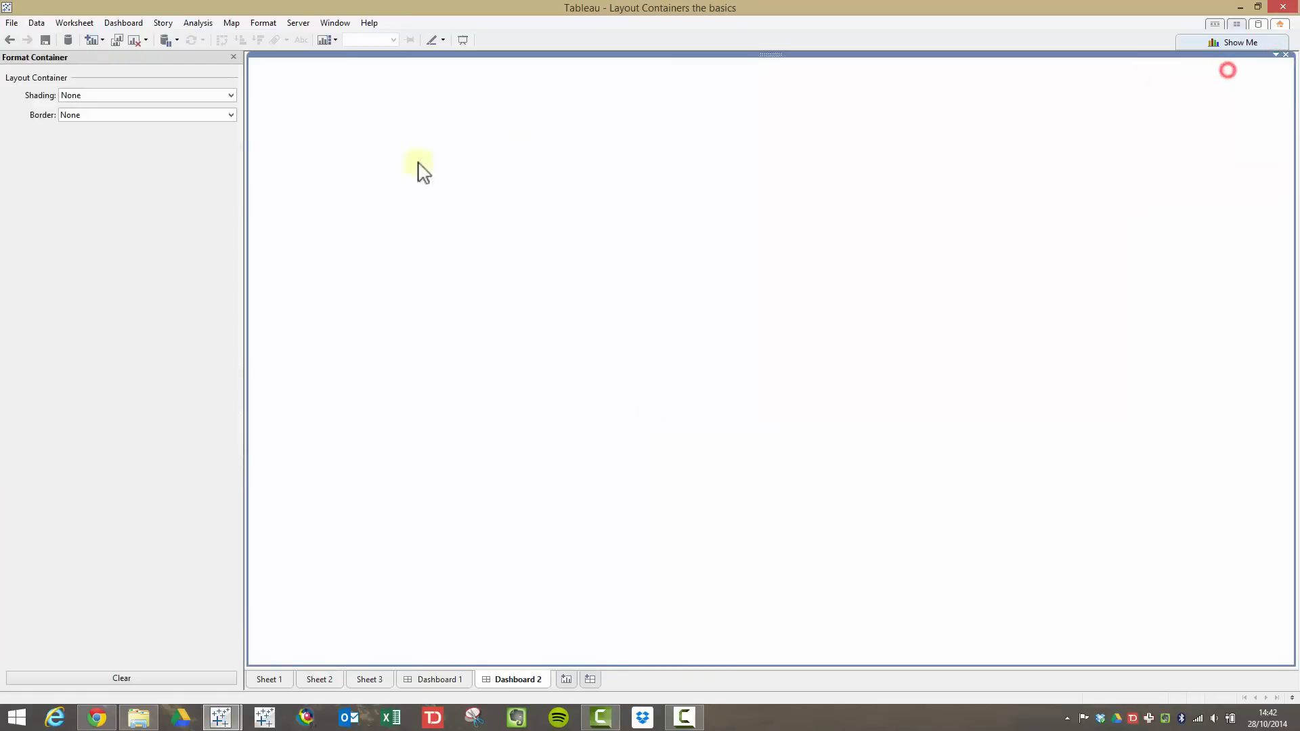
left_click(183, 97)
left_click(143, 146)
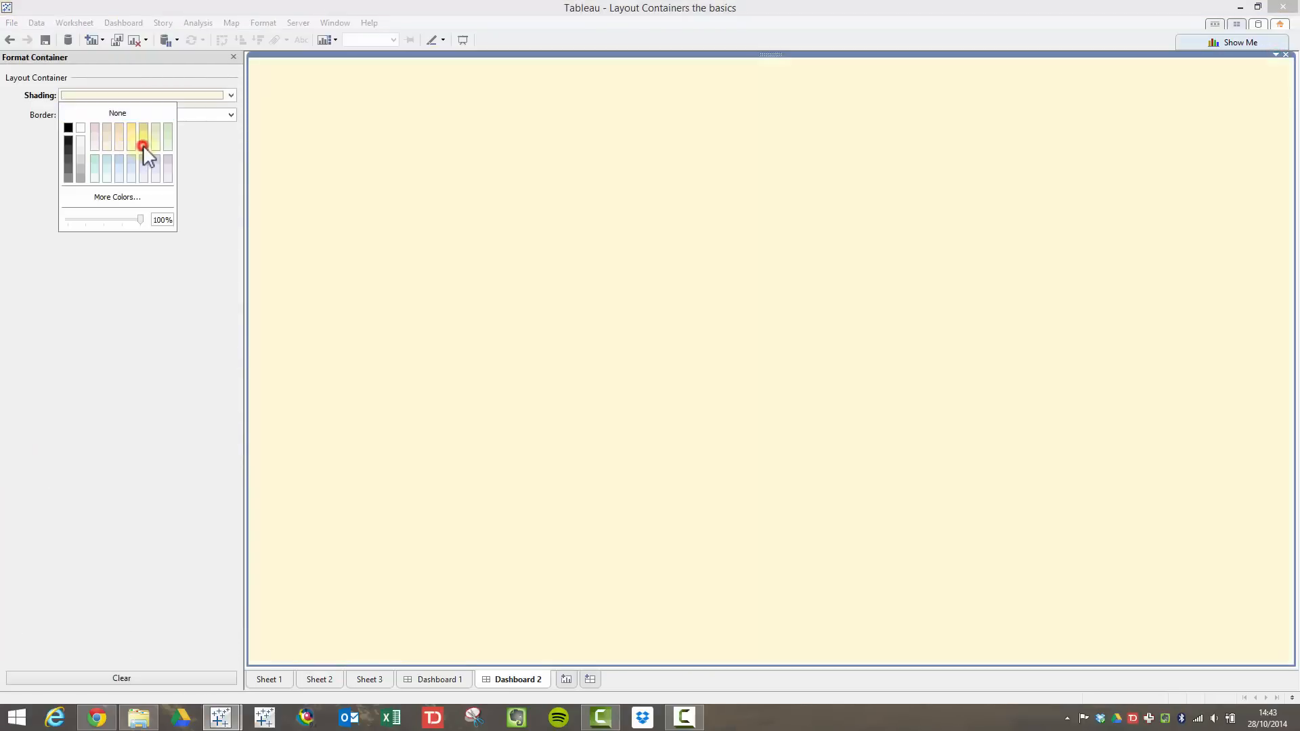
left_click(178, 432)
left_click(234, 57)
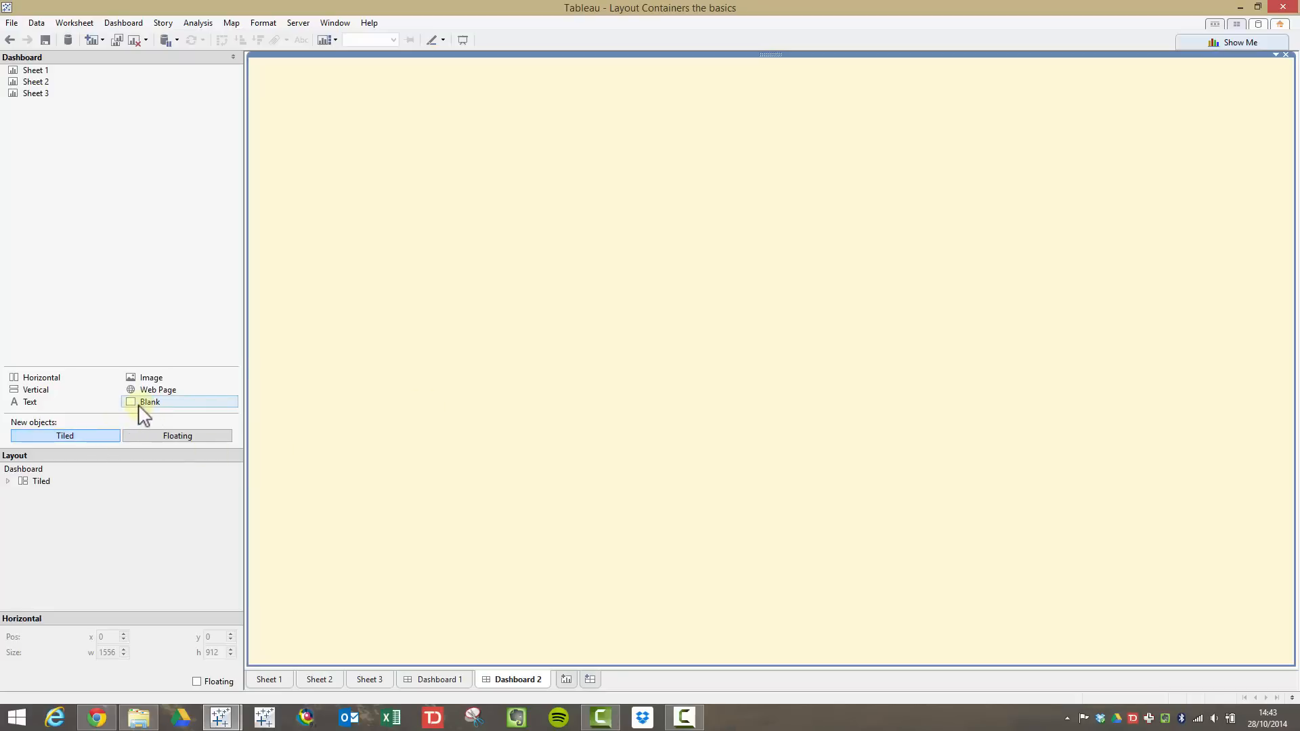
Step: Place a blank object inside the horizontal container and check its nesting in the expanded layout hierarchy
left_click_drag(138, 406, 900, 363)
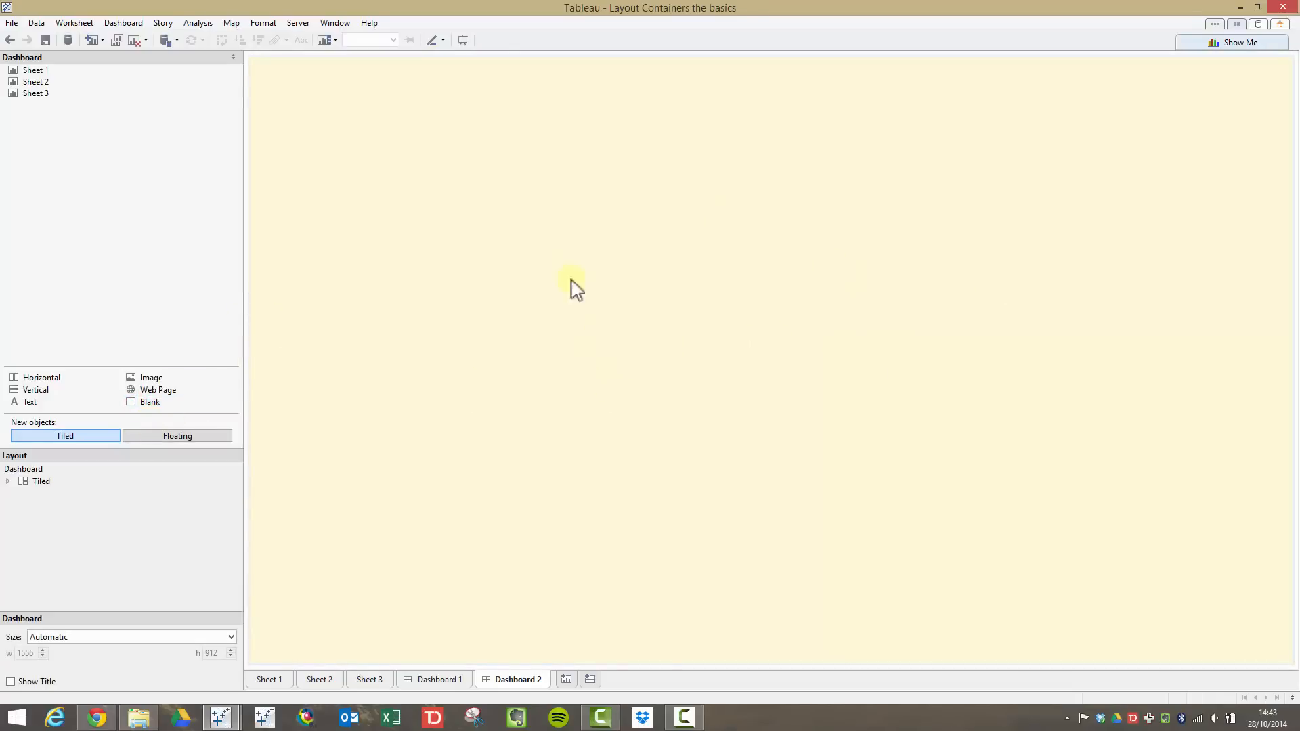
left_click(8, 481)
left_click(21, 493)
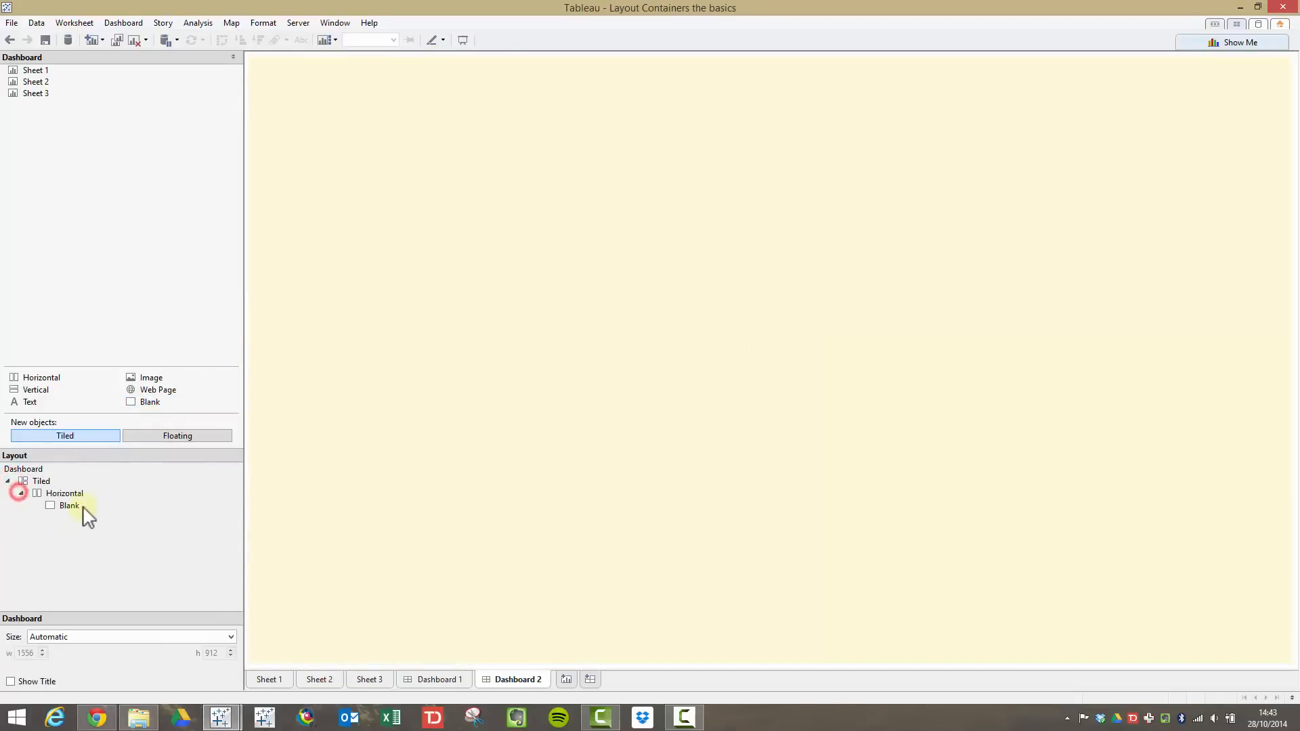
left_click(68, 505)
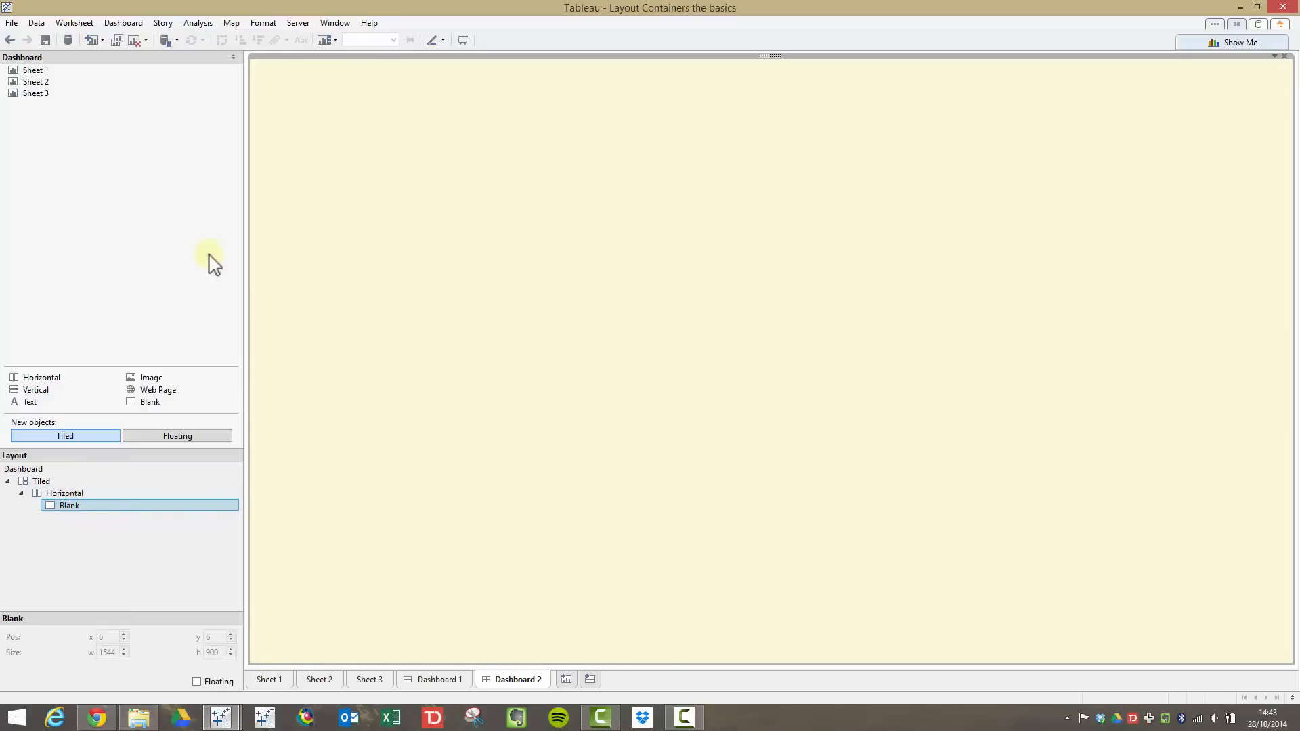
left_click(183, 275)
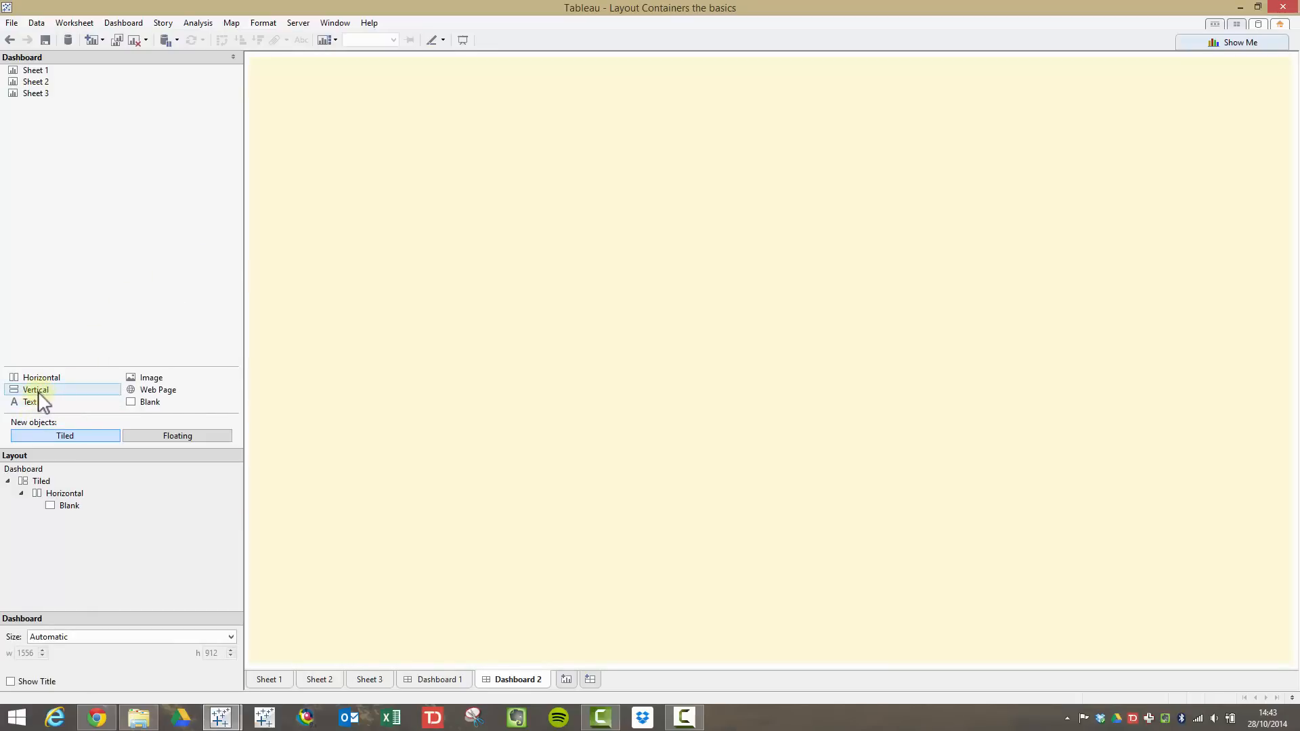
Step: Add a vertical container before the blank inside the horizontal container, and compare the areas the two occupy
left_click_drag(38, 393, 325, 342)
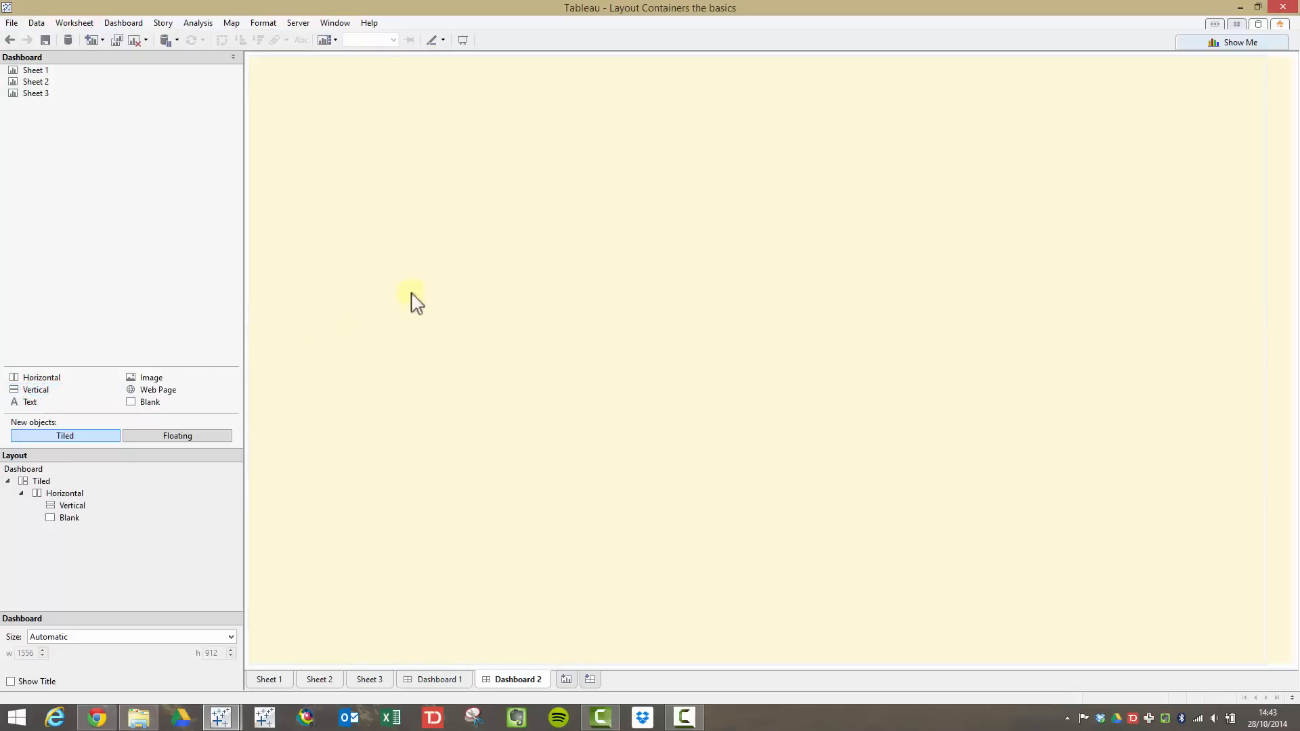
left_click(473, 282)
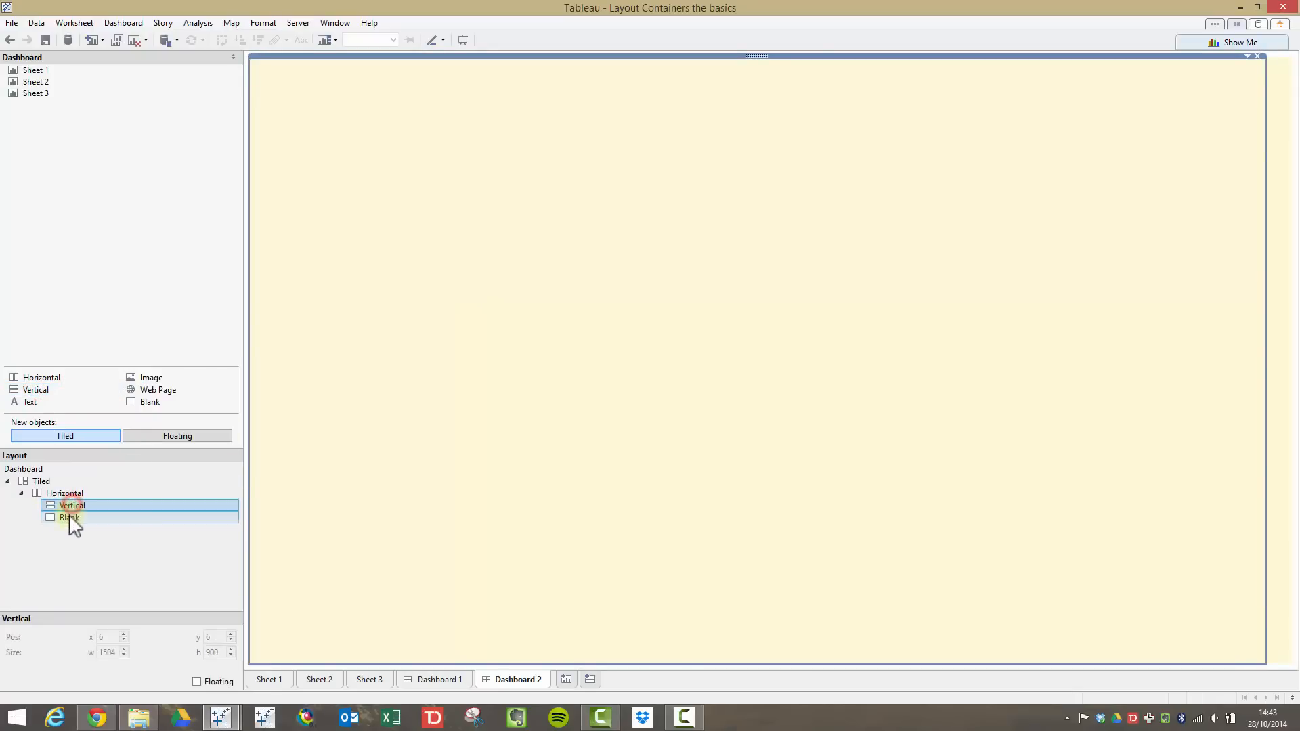
left_click(69, 518)
left_click(71, 506)
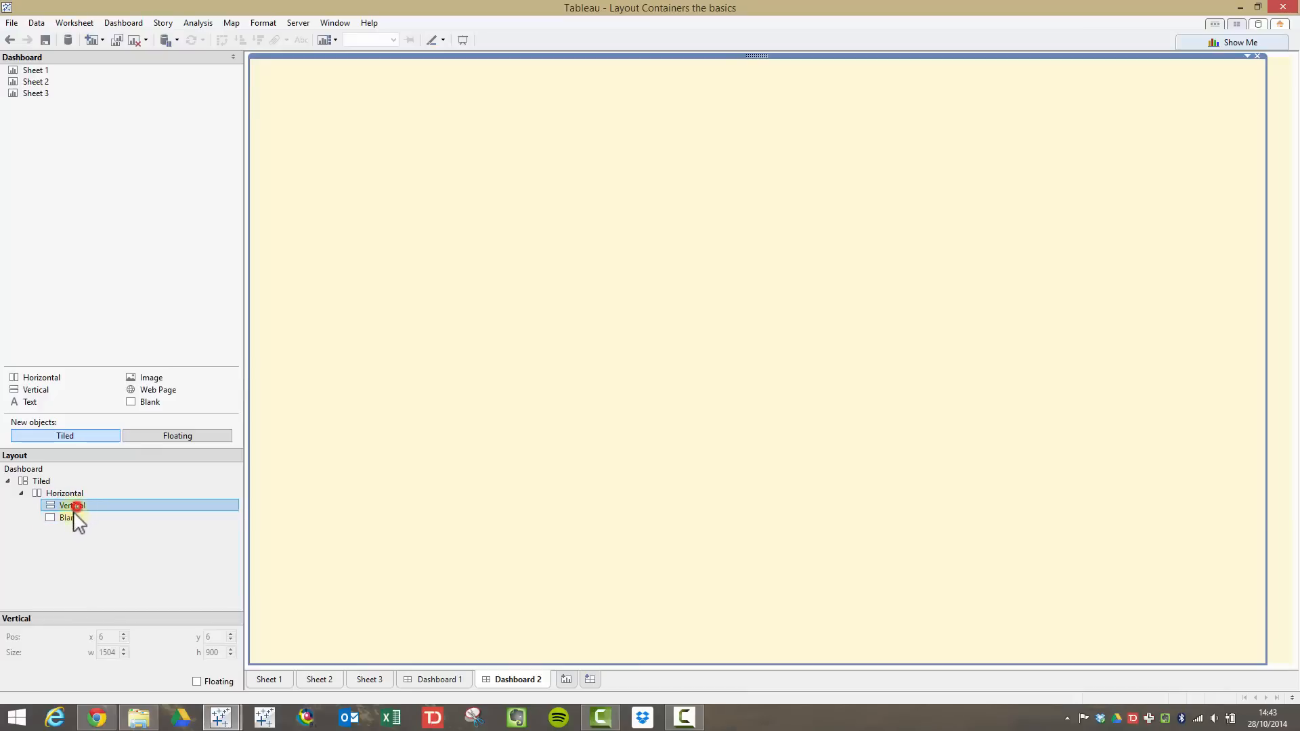
left_click(71, 518)
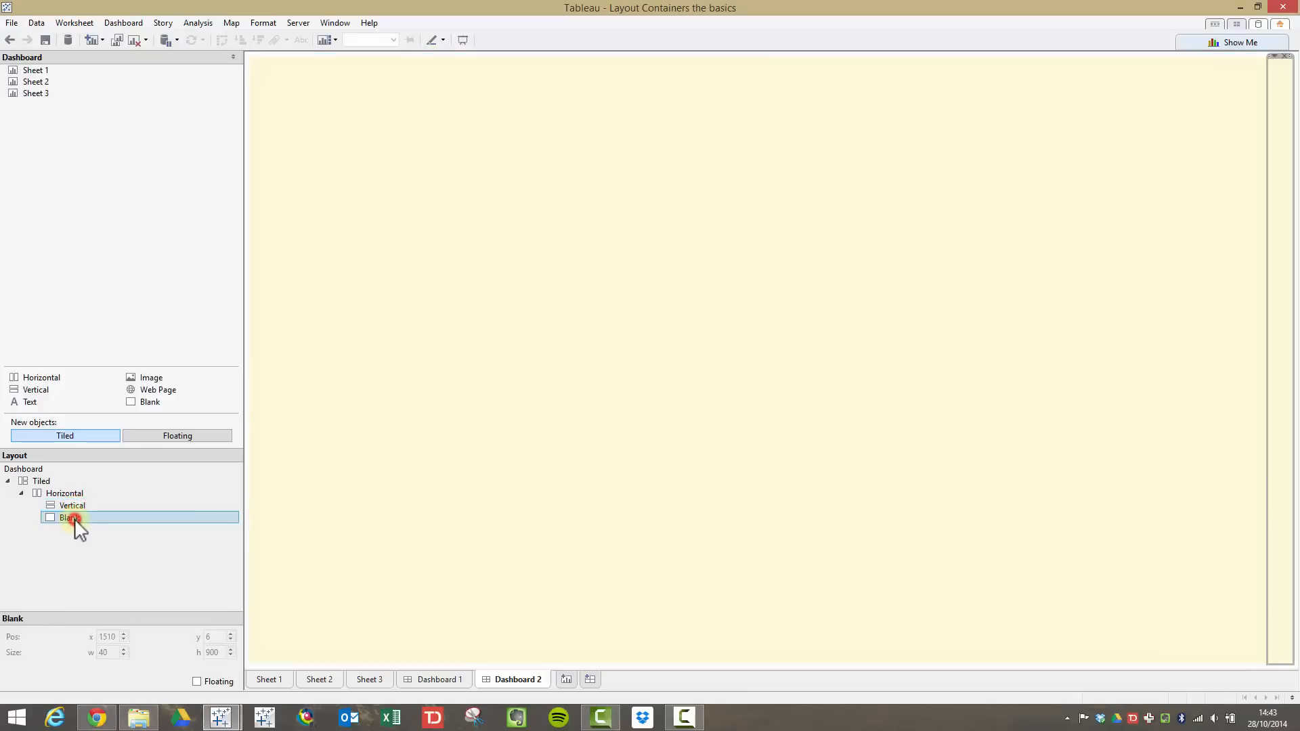
Step: Examine the width options available for the blank and the vertical container, then clear the selection
left_click(1273, 56)
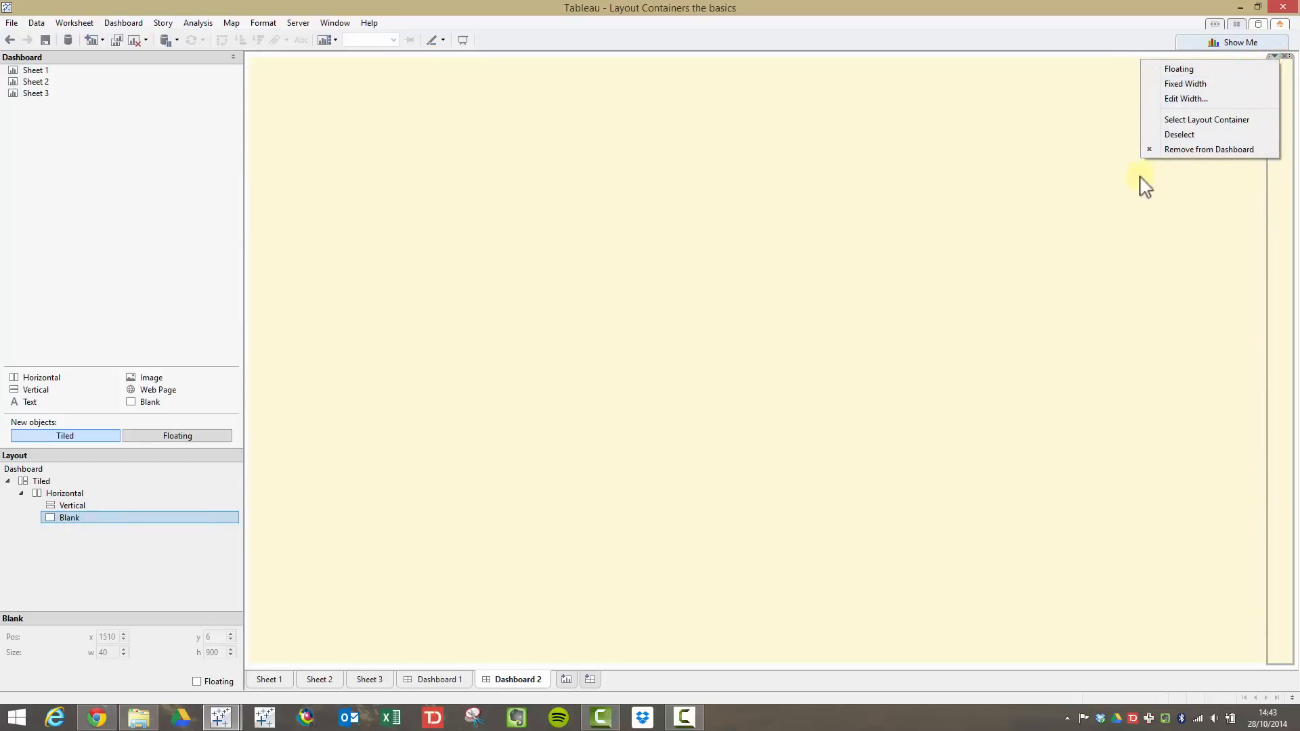
left_click(72, 506)
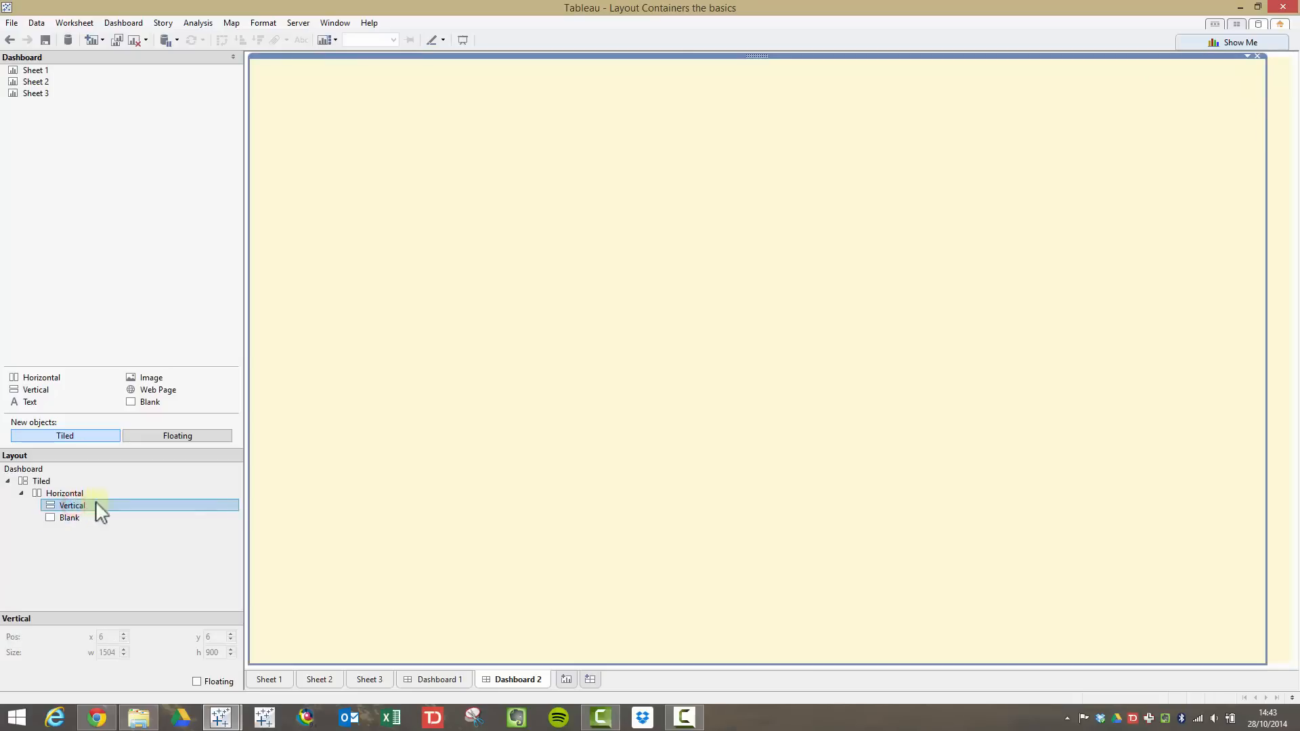
left_click(1248, 57)
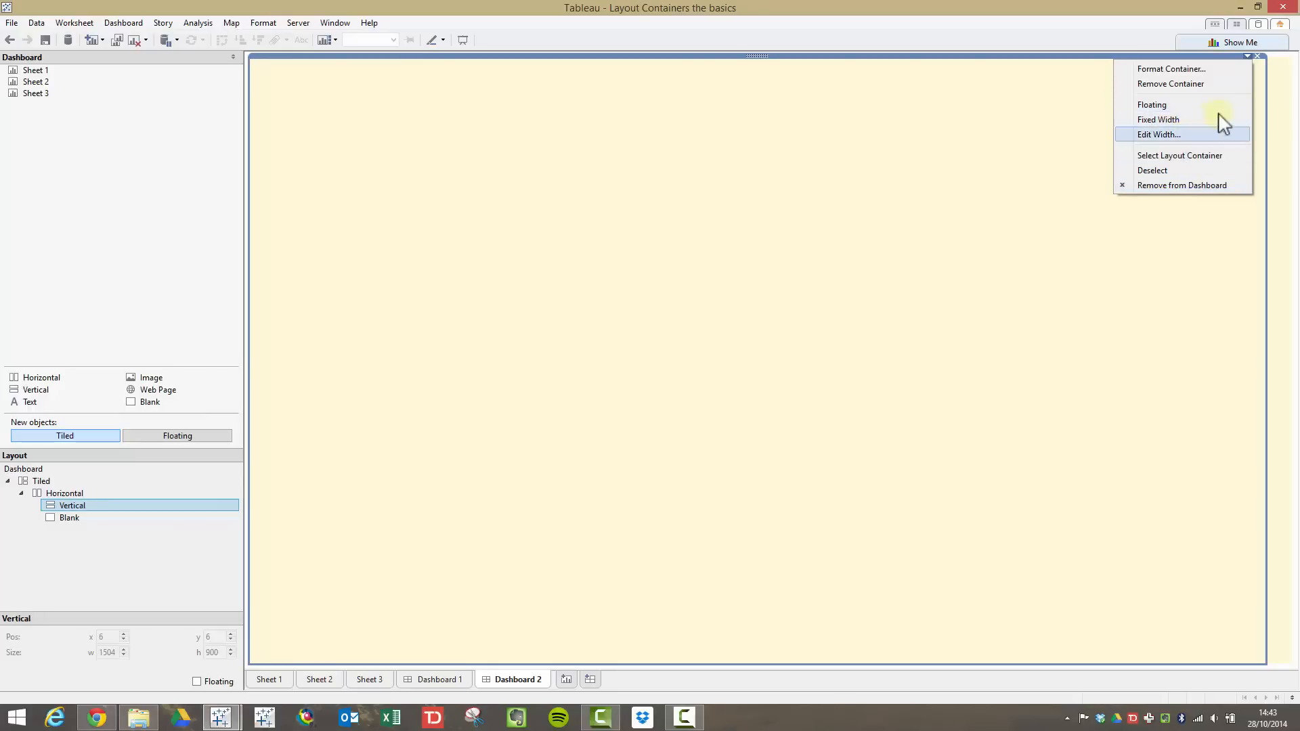
left_click(1284, 109)
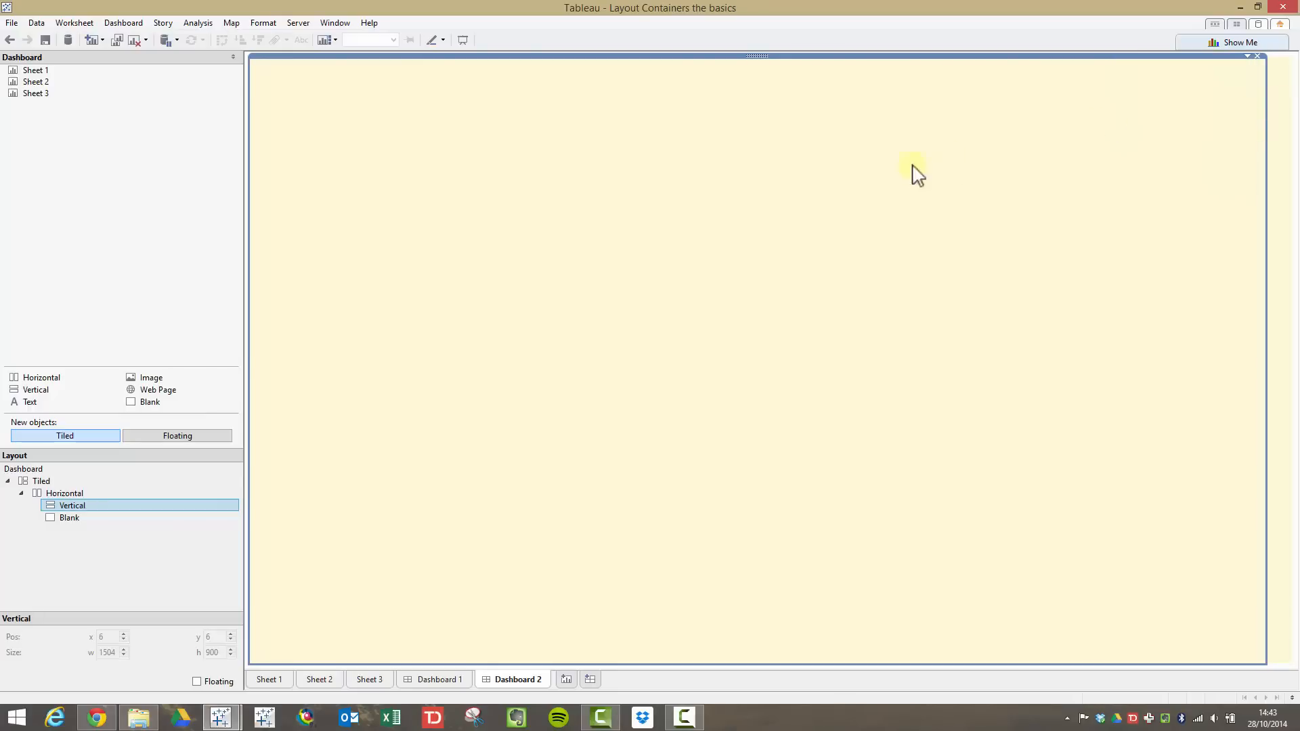
left_click(1285, 145)
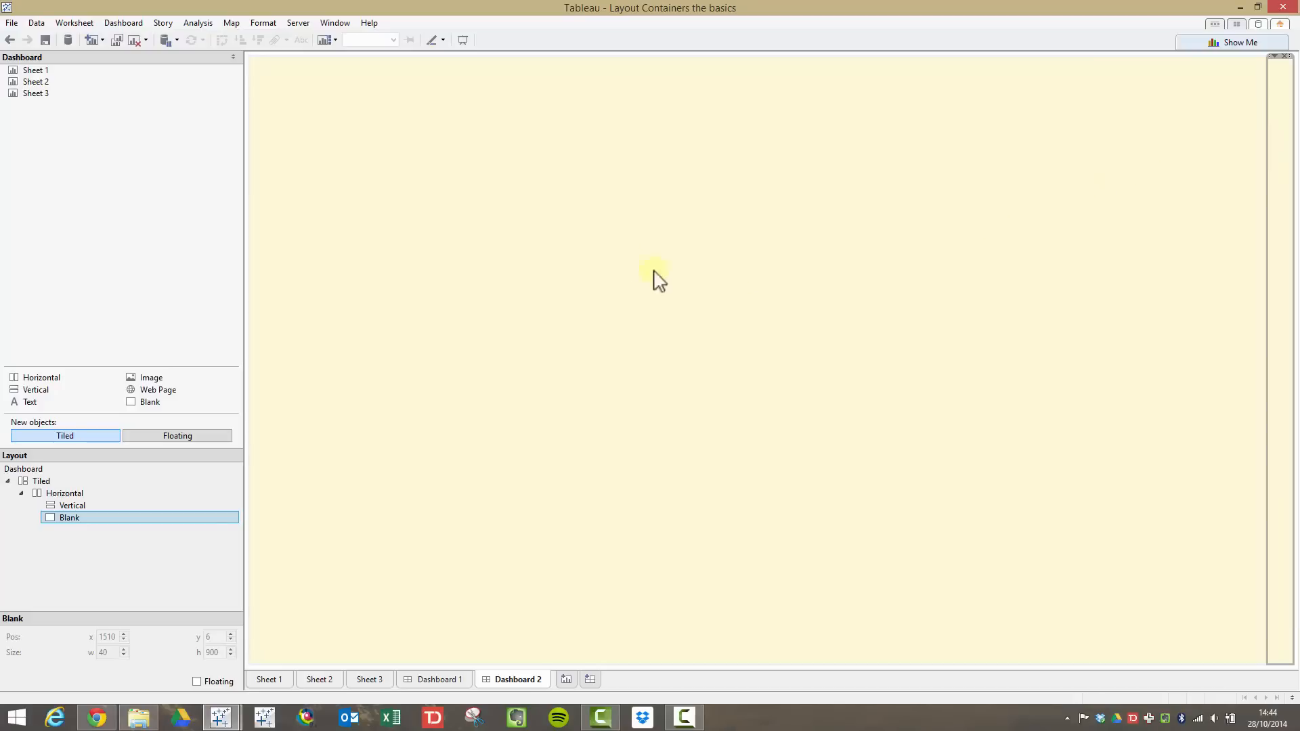
left_click(1274, 56)
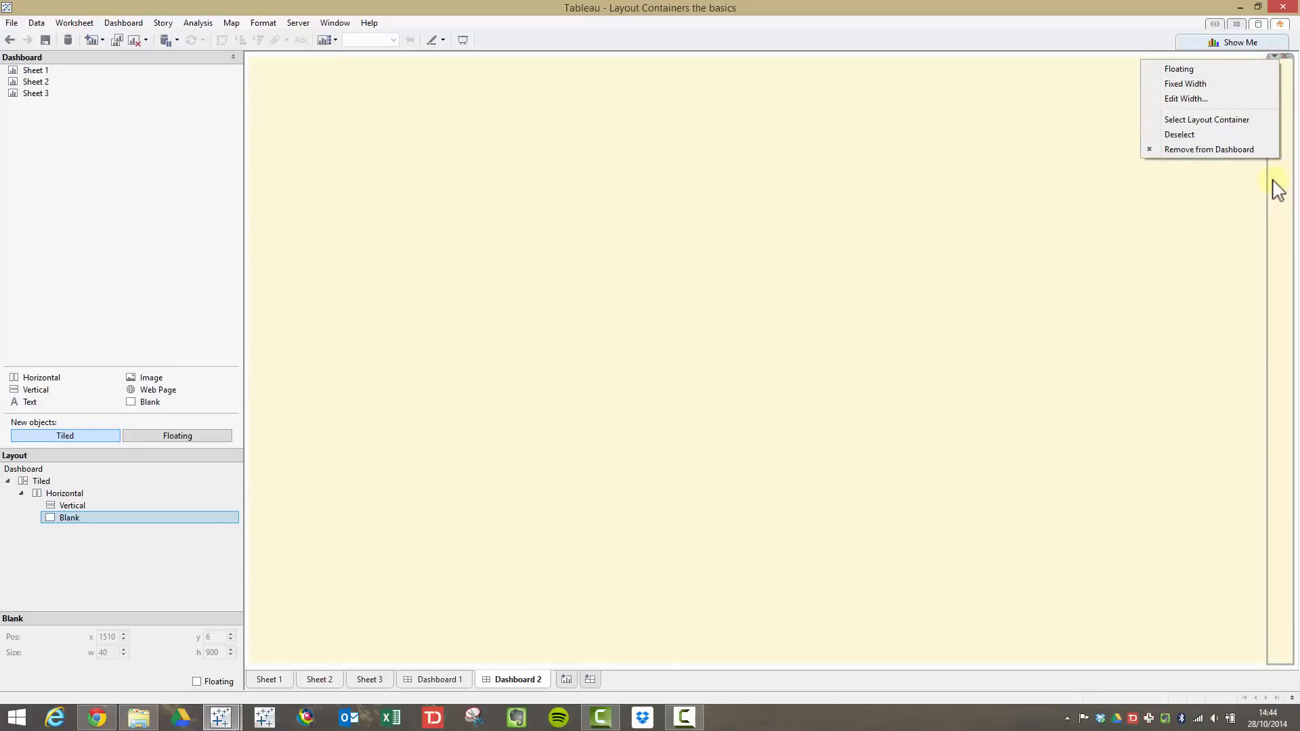
left_click(61, 245)
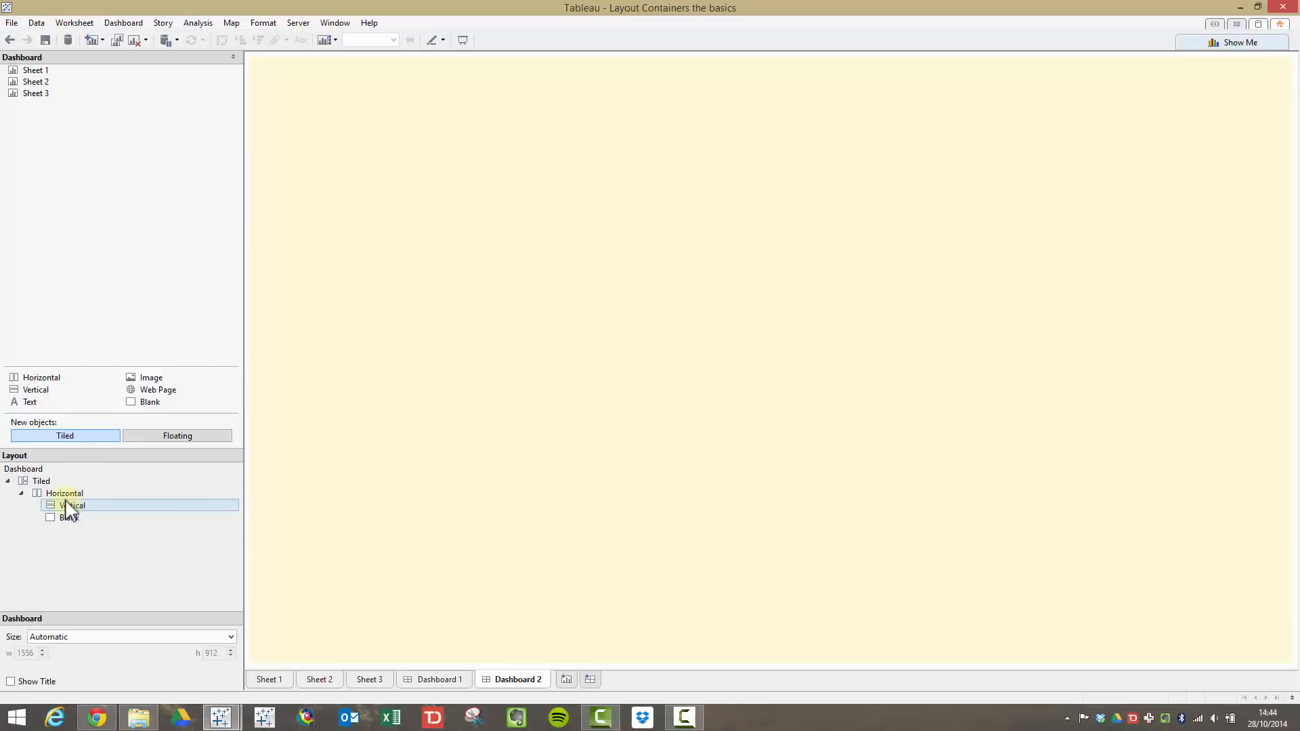
Step: Nest a horizontal container inside the vertical container and select it in the expanded layout hierarchy
mouse_move(45, 377)
left_mouse_down()
mouse_move(342, 265)
mouse_move(656, 218)
left_mouse_up()
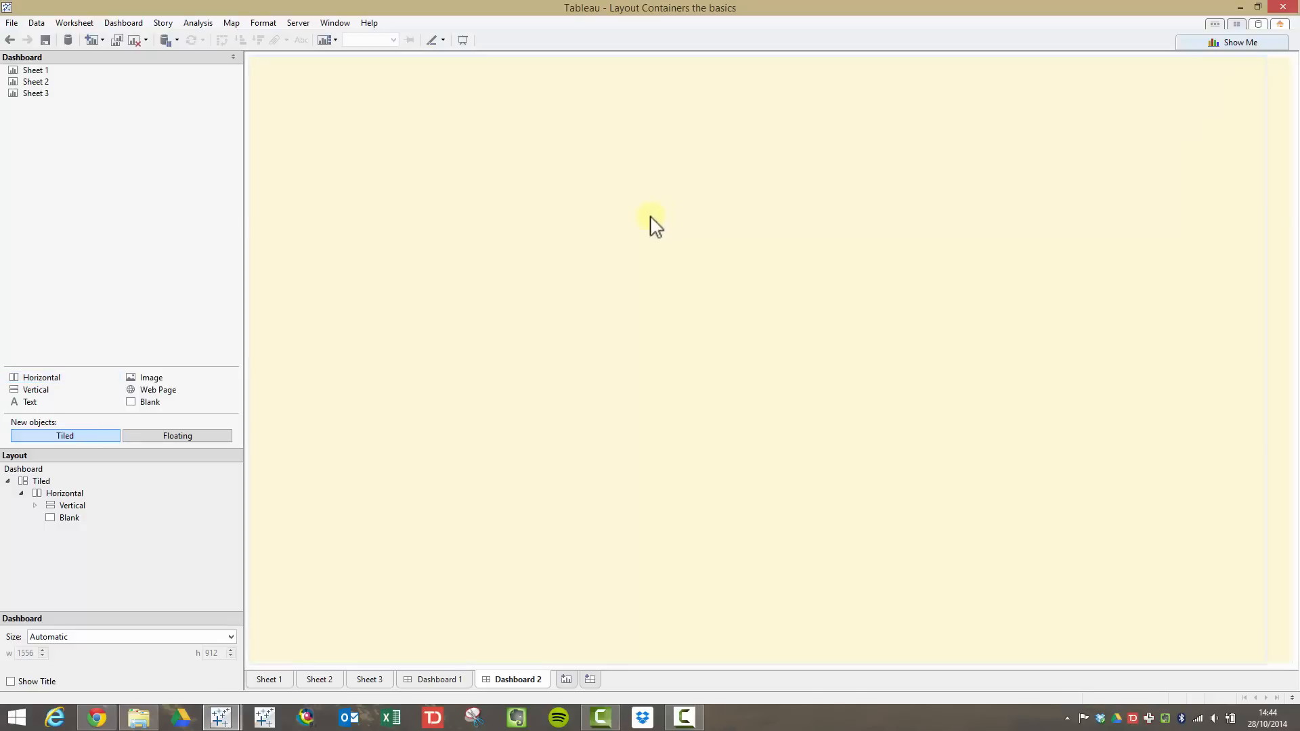
left_click(66, 493)
left_click(34, 505)
left_click(76, 518)
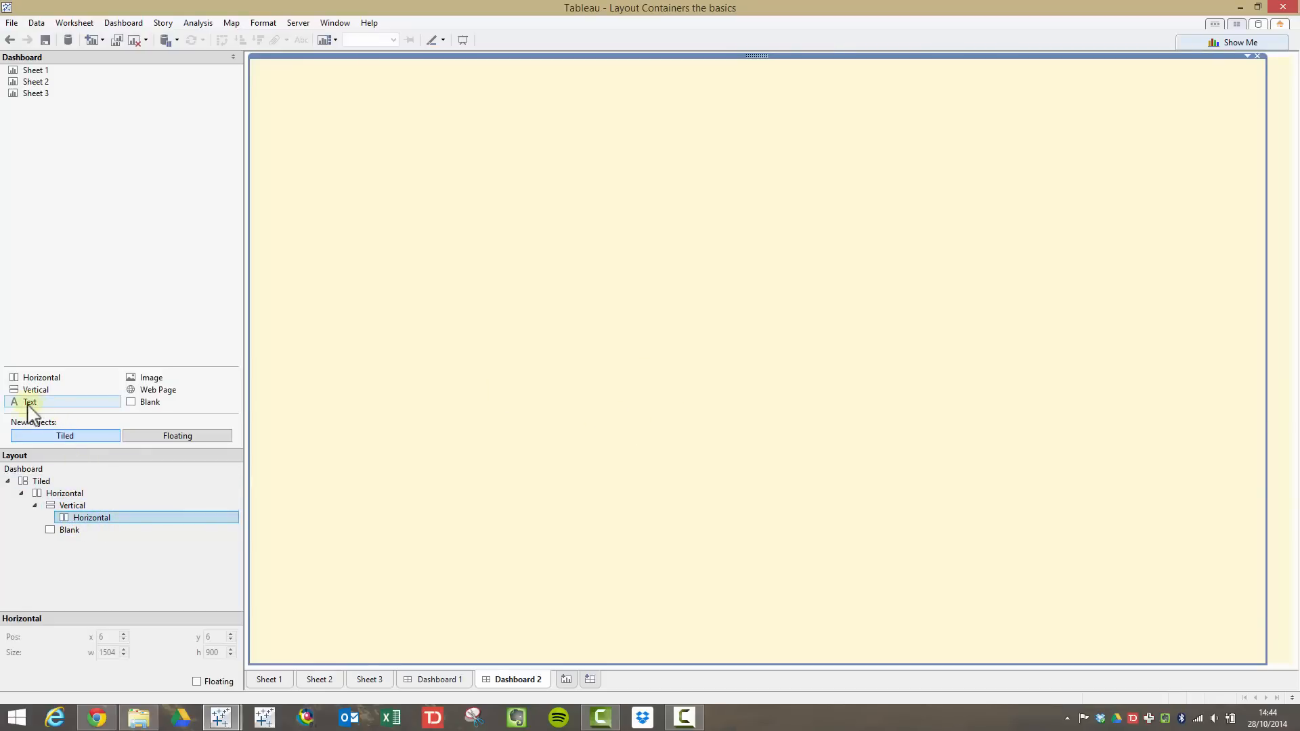
Step: Add the text "Superstore sales menu System" to the nested horizontal container, formatted bold at size 20
left_click_drag(28, 405, 604, 325)
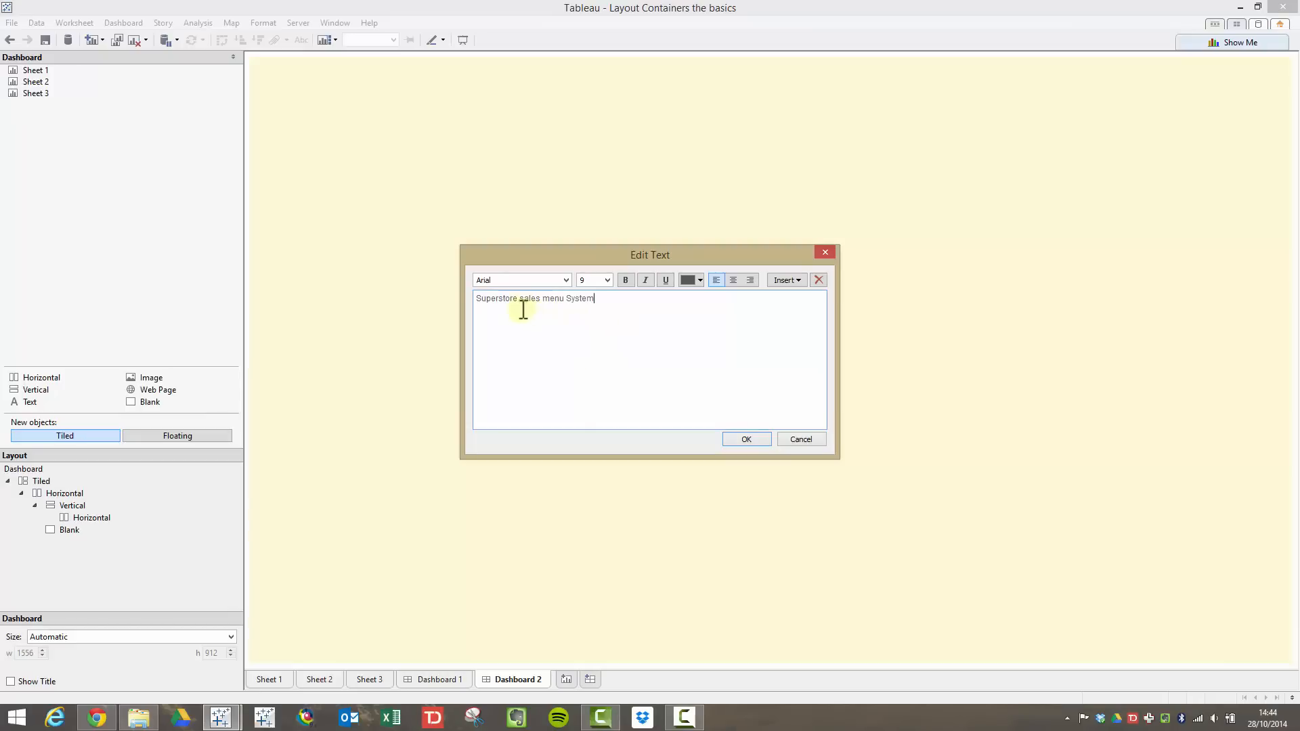
mouse_move(644, 311)
left_mouse_down()
mouse_move(428, 296)
mouse_move(443, 291)
left_mouse_up()
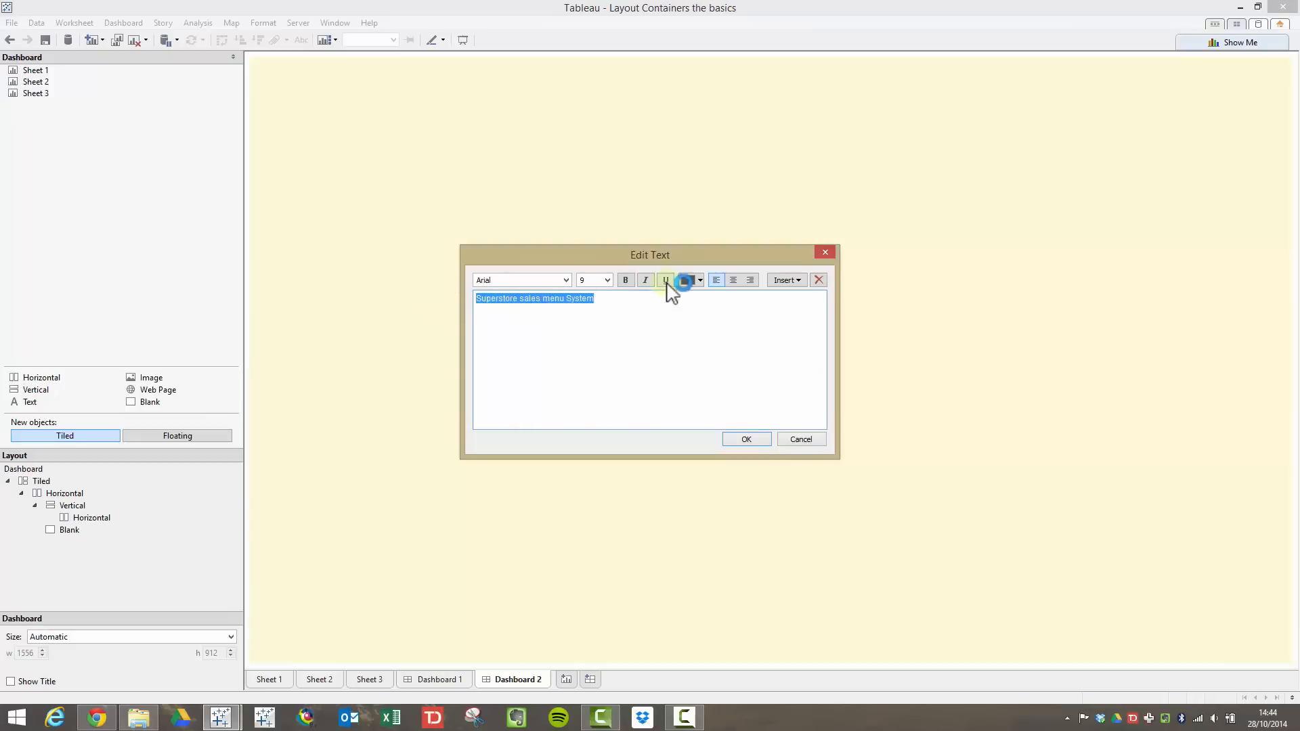
left_click(626, 281)
left_click(608, 280)
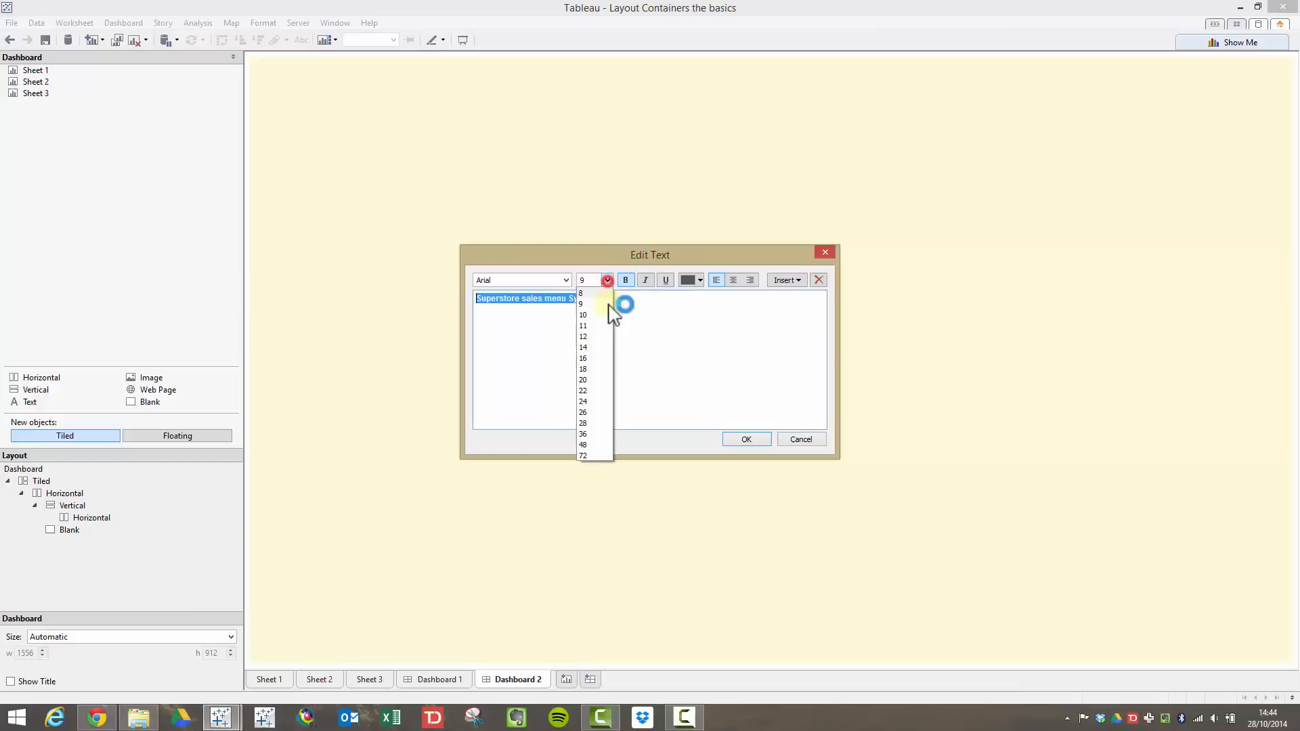
left_click(608, 381)
left_click(815, 309)
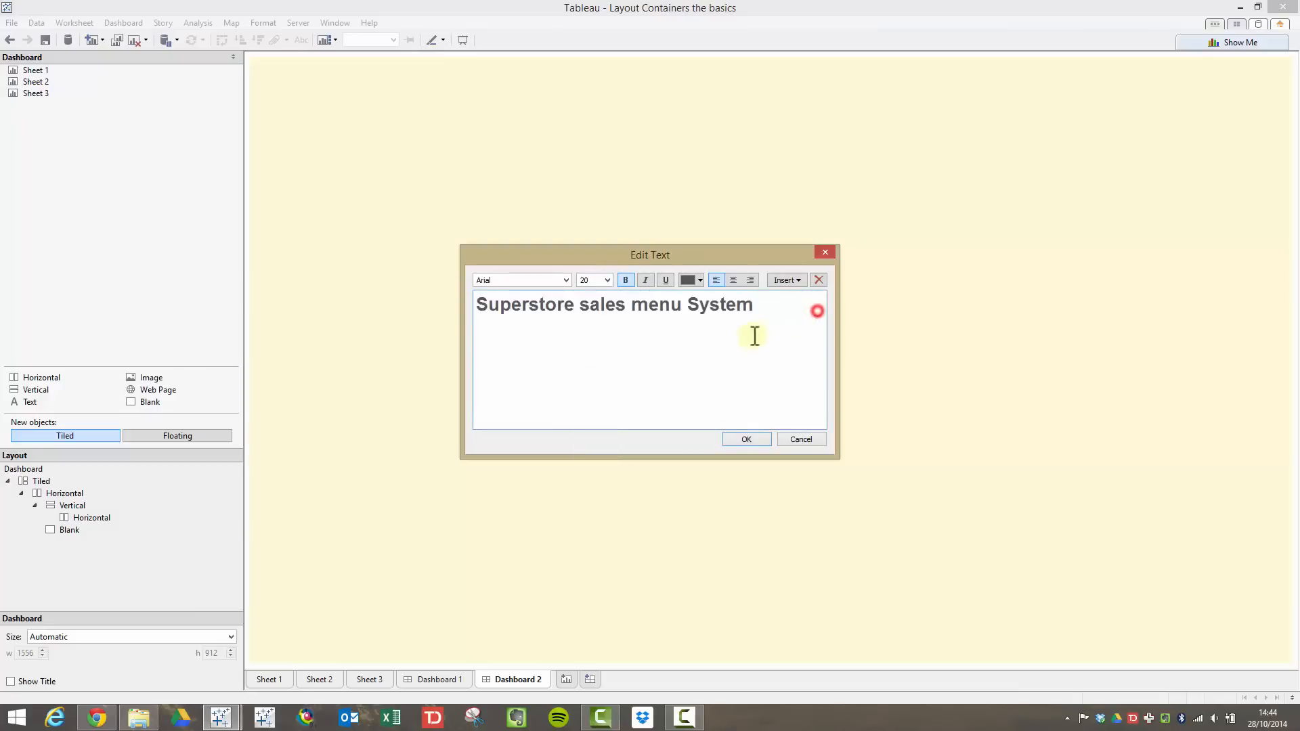
left_click(748, 439)
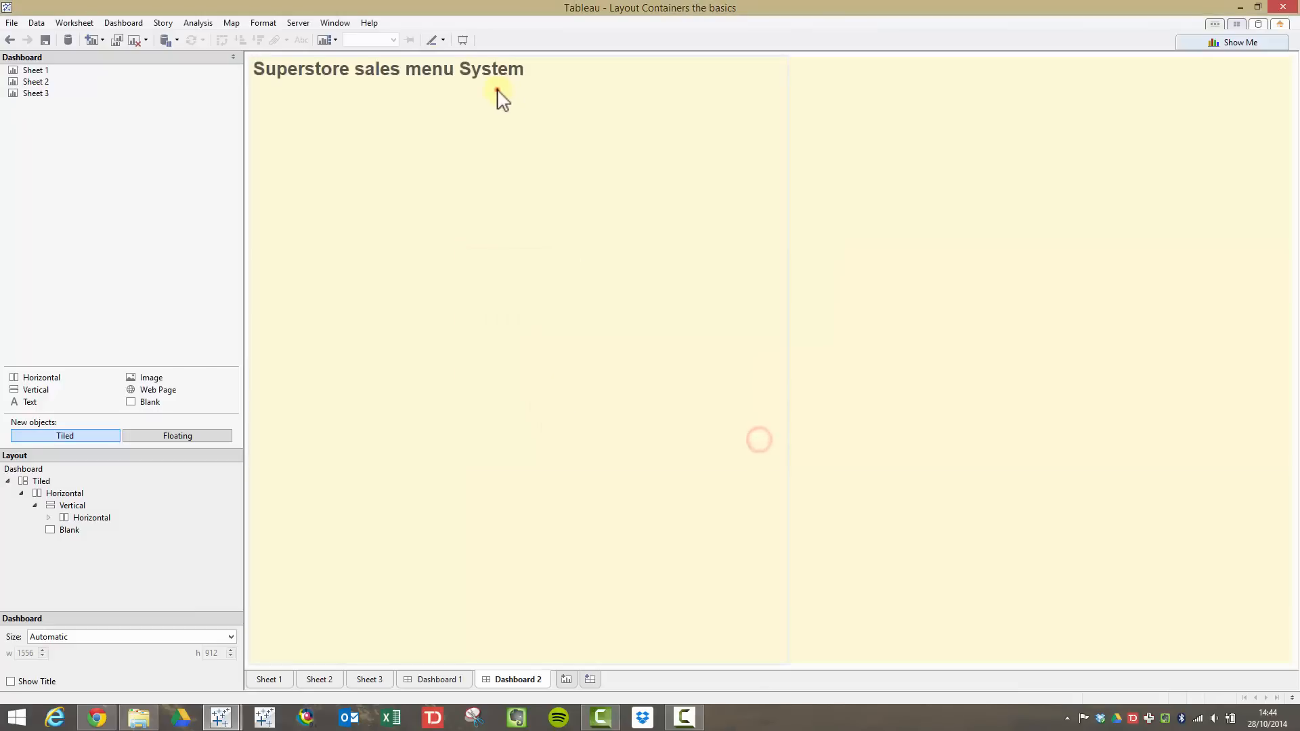
Step: Inspect how the title text sits within the nested horizontal container, then collapse that container in the layout hierarchy
left_click(497, 90)
left_click(411, 79)
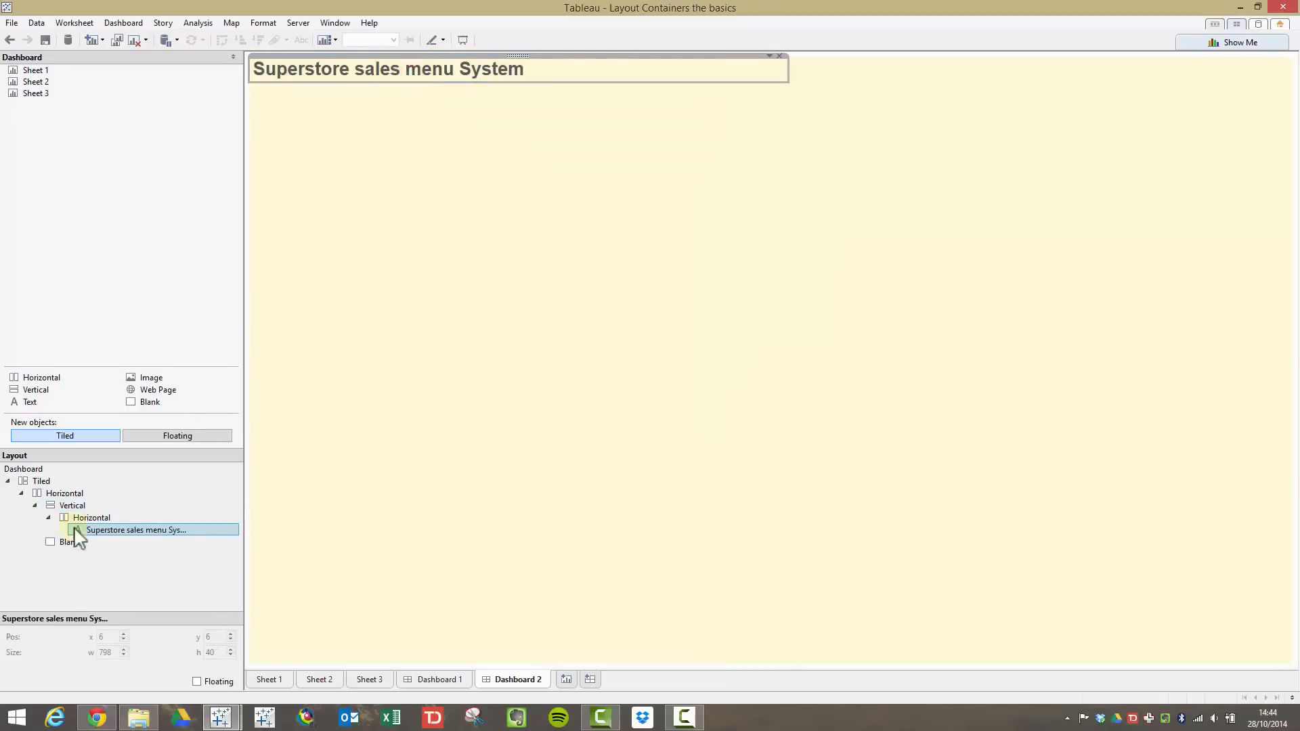
left_click(97, 518)
left_click(102, 531)
left_click(99, 519)
left_click(123, 531)
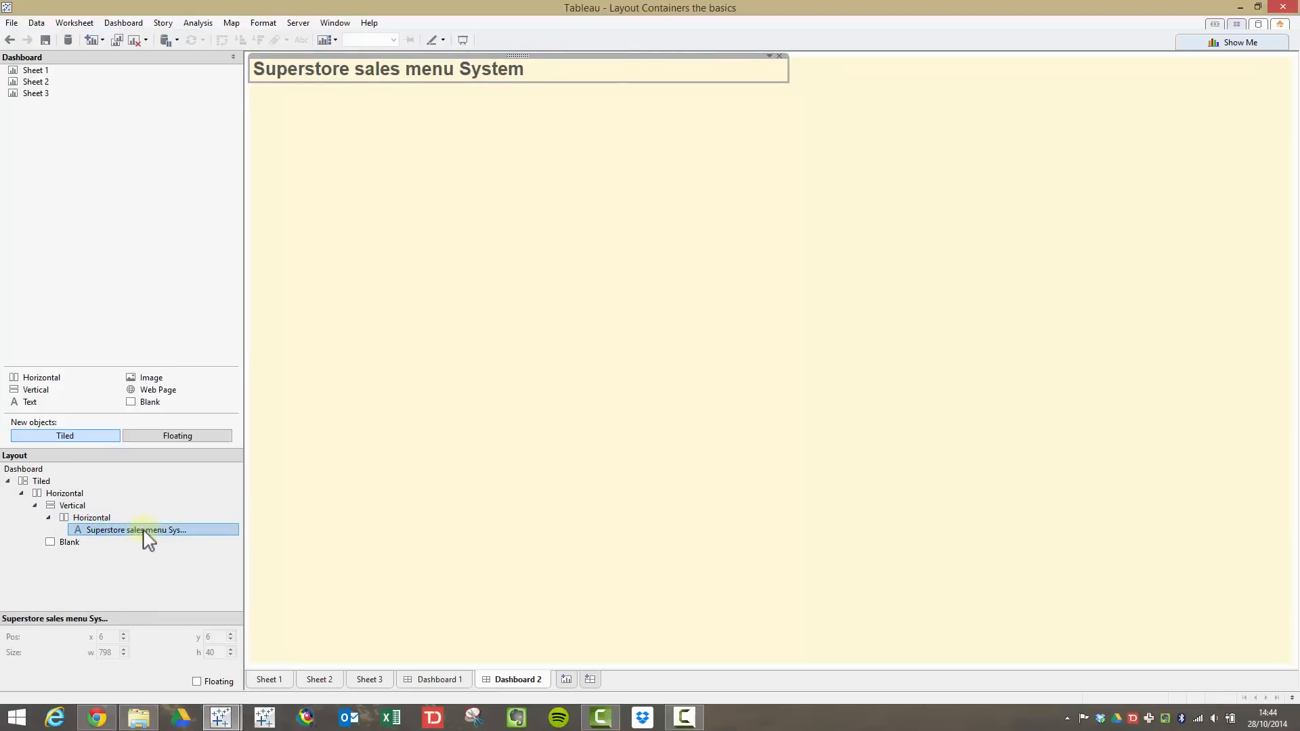
left_click(49, 518)
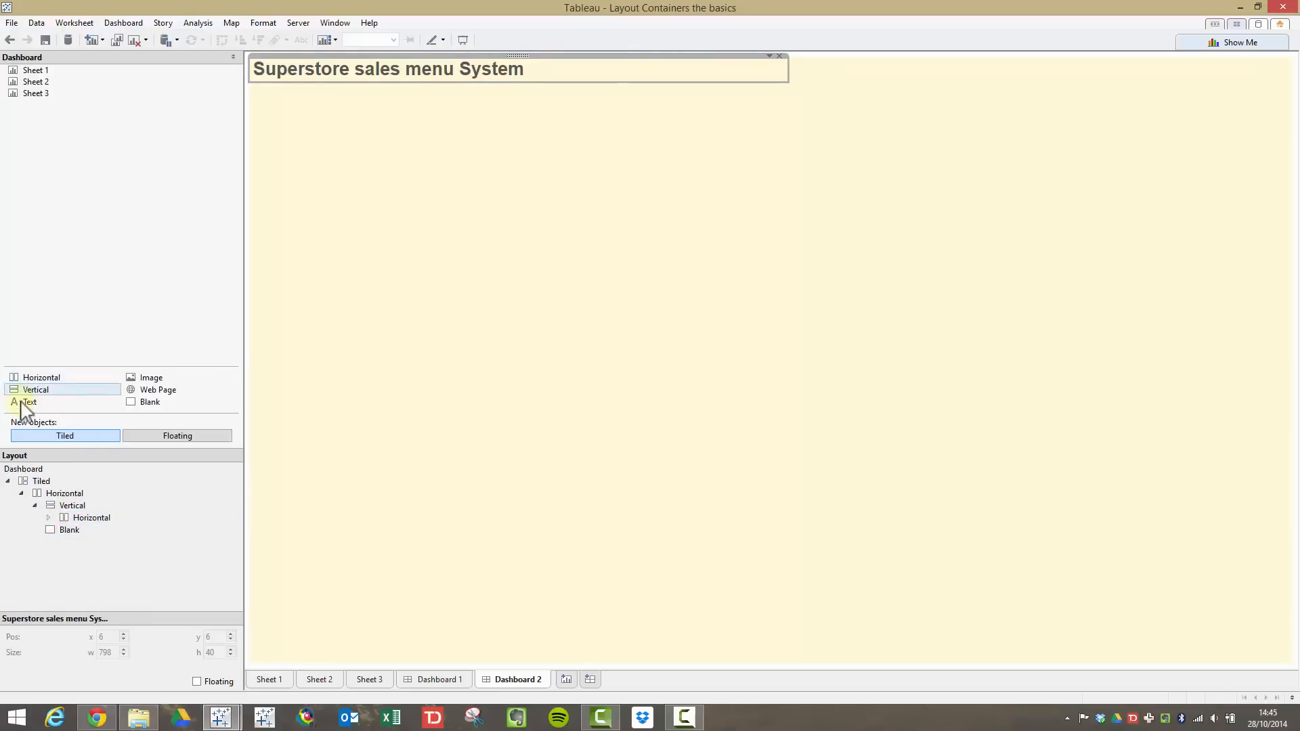
Step: Add the text "This bit of text descibes something." below the title container, inside the outer vertical container
left_click_drag(22, 405, 496, 212)
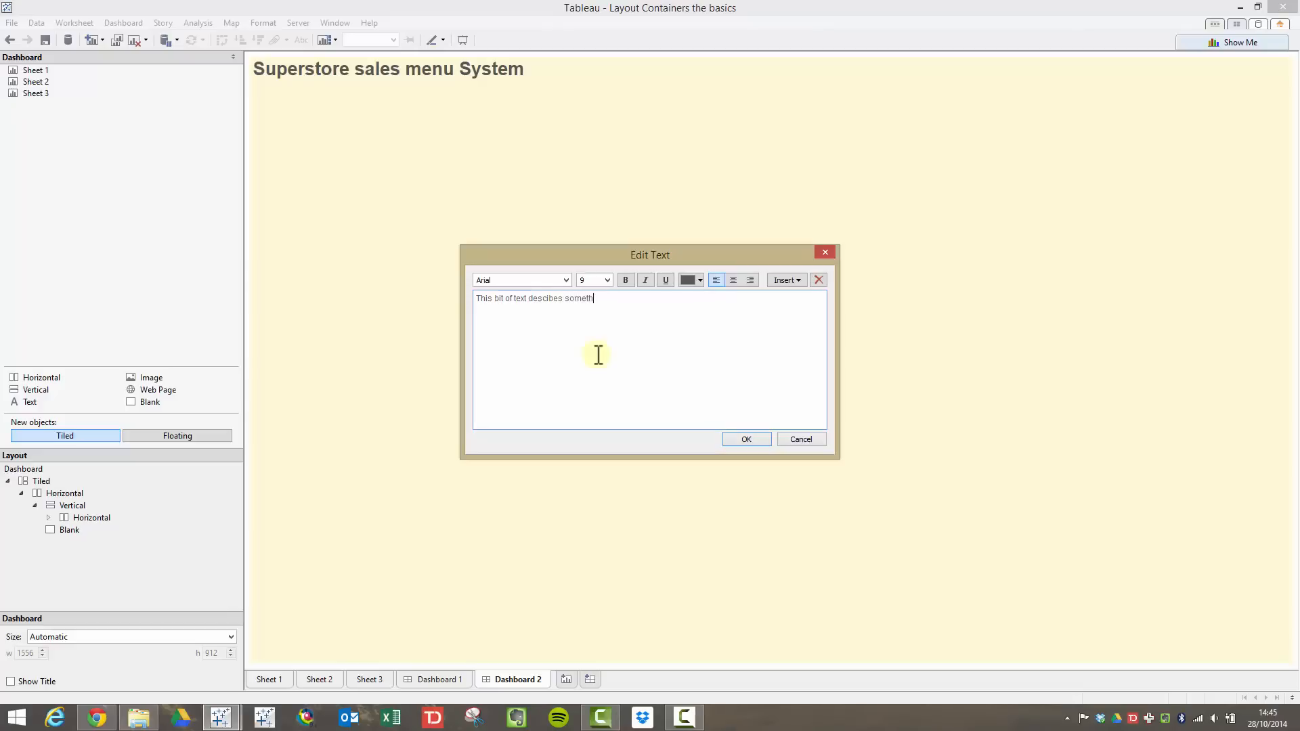
left_click(743, 439)
Step: Shade the horizontal container holding the title light green and close the formatting options
left_click(351, 78)
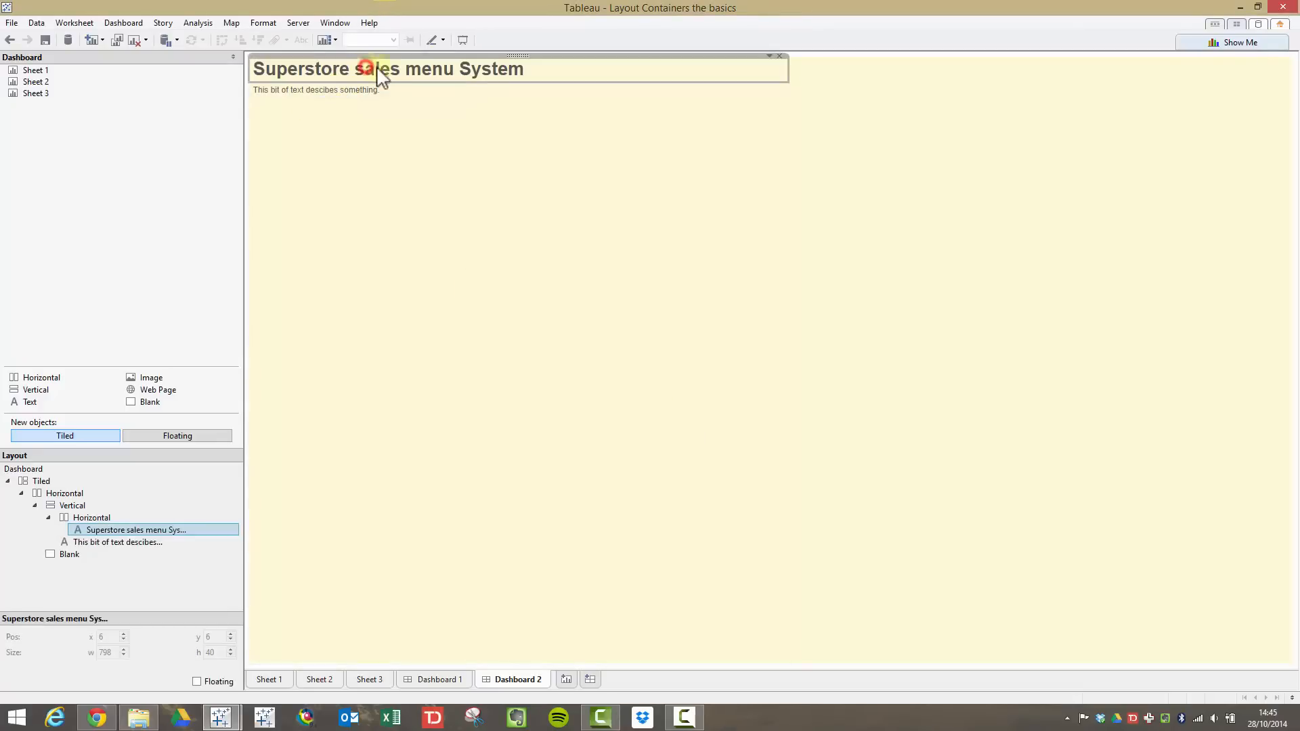
left_click(89, 519)
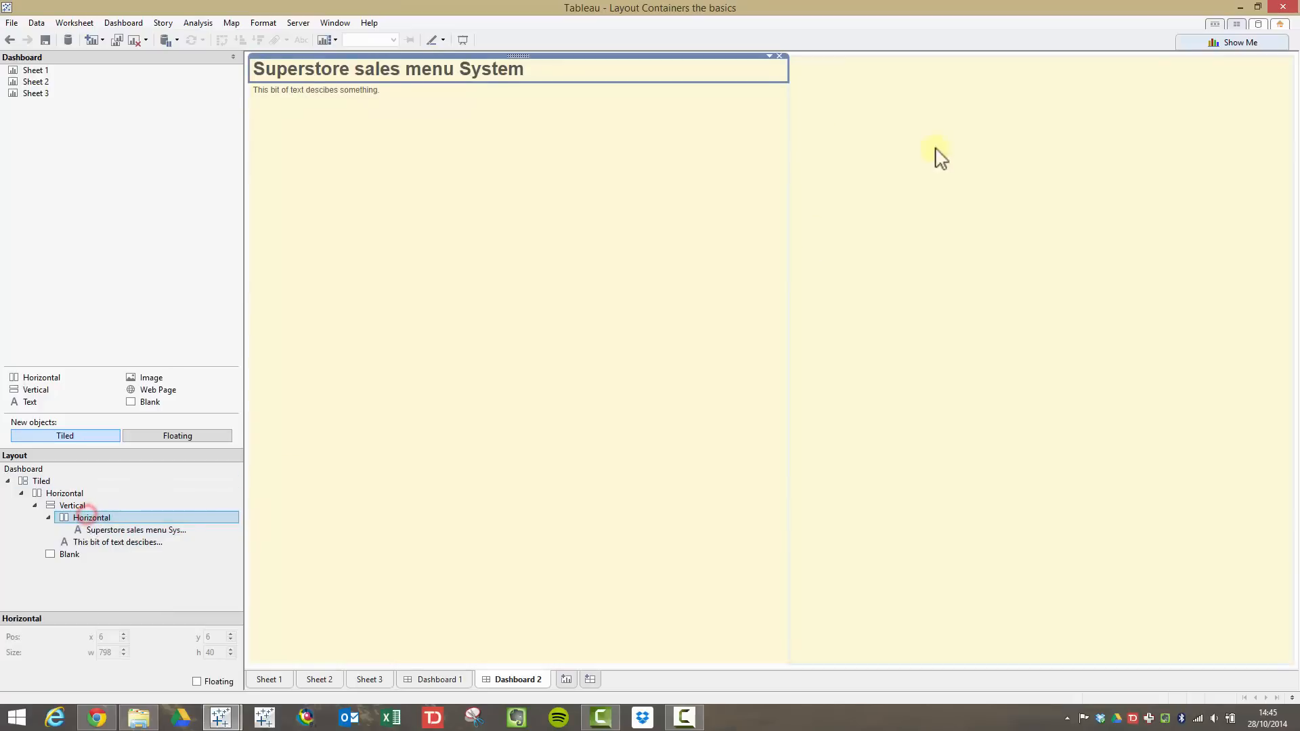
left_click(769, 56)
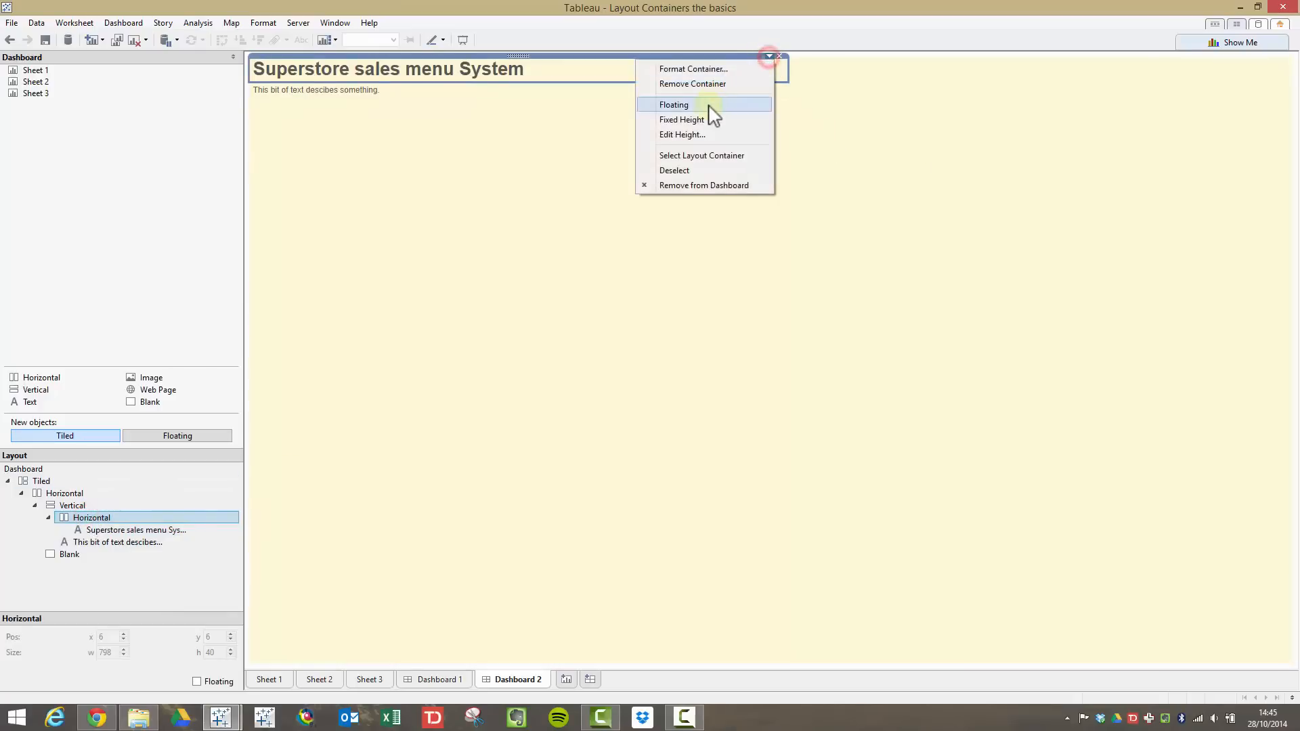
left_click(717, 68)
left_click(164, 94)
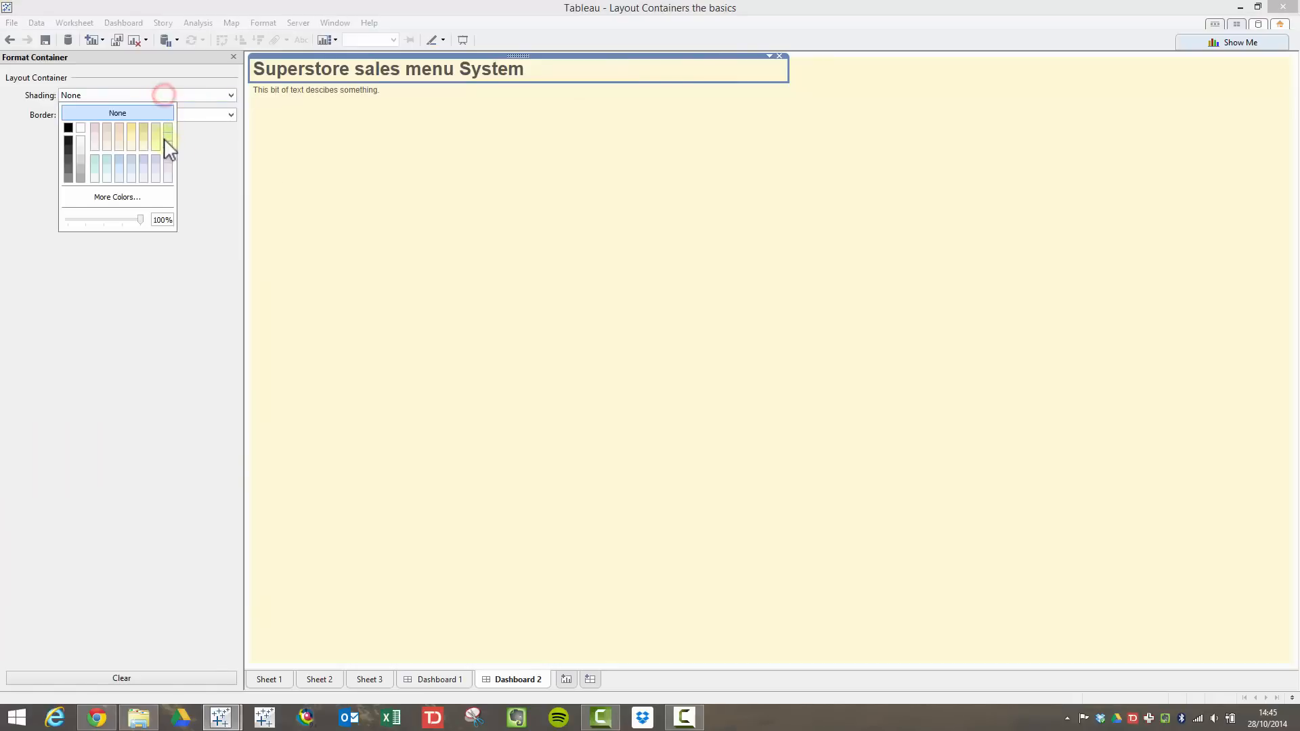
left_click(168, 135)
left_click(682, 145)
left_click(366, 90)
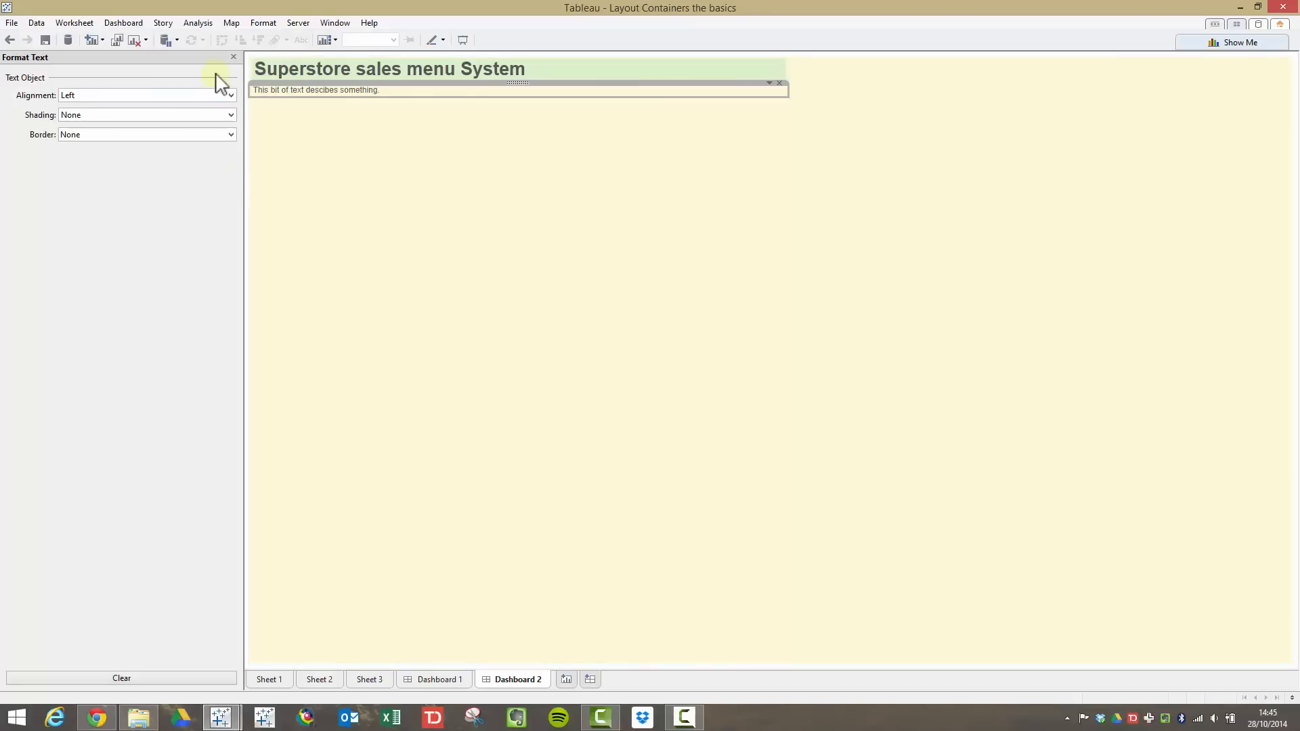
left_click(234, 57)
Step: Examine the outer vertical container and its nested title container, then collapse the title container in the layout hierarchy
left_click(77, 508)
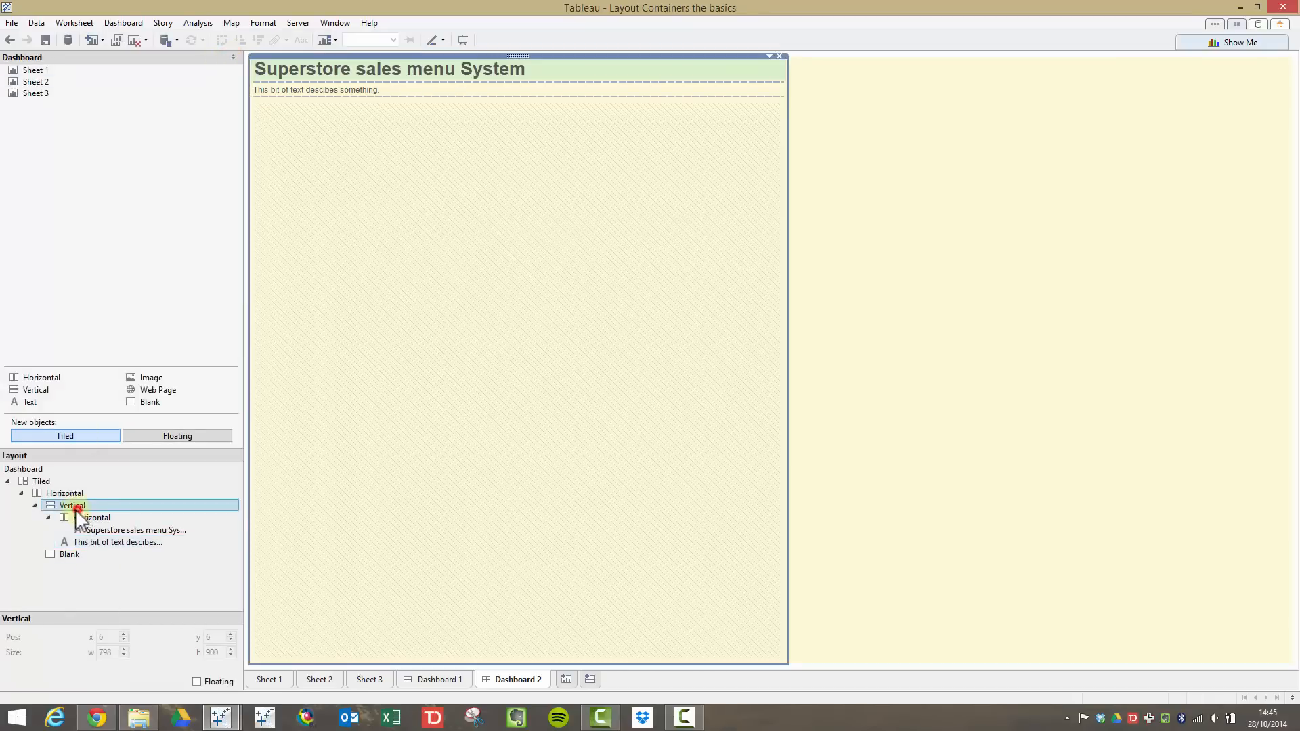
left_click(48, 518)
left_click(48, 518)
left_click(80, 519)
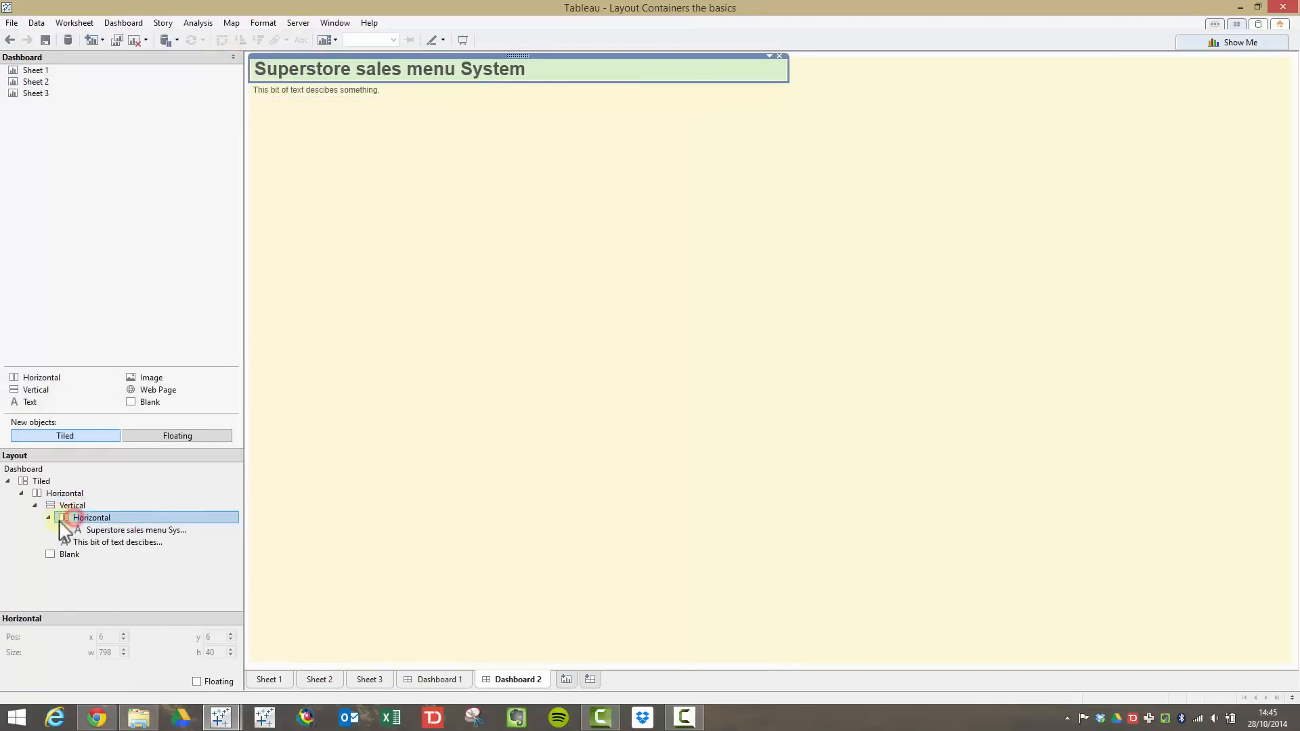
left_click(48, 518)
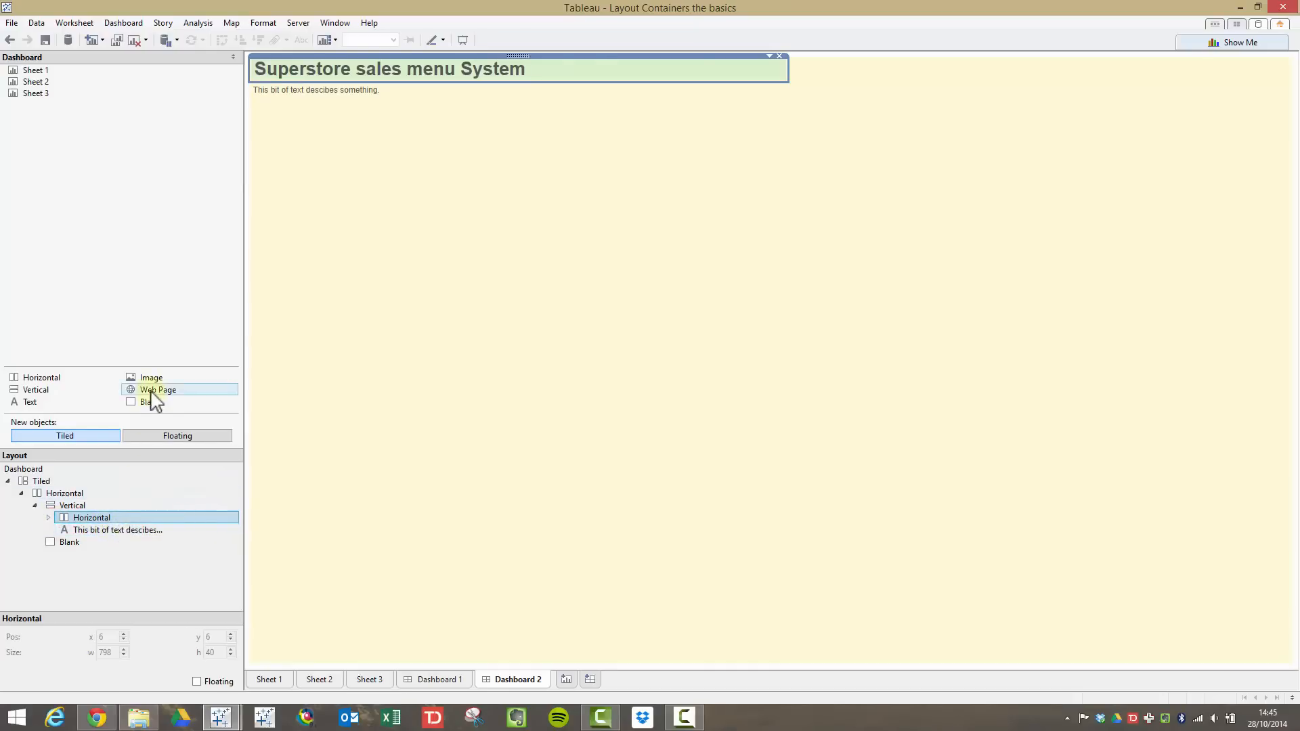
Step: Nest a vertical container between the description text and a helper blank, then remove that blank from the dashboard
left_click_drag(145, 402, 418, 424)
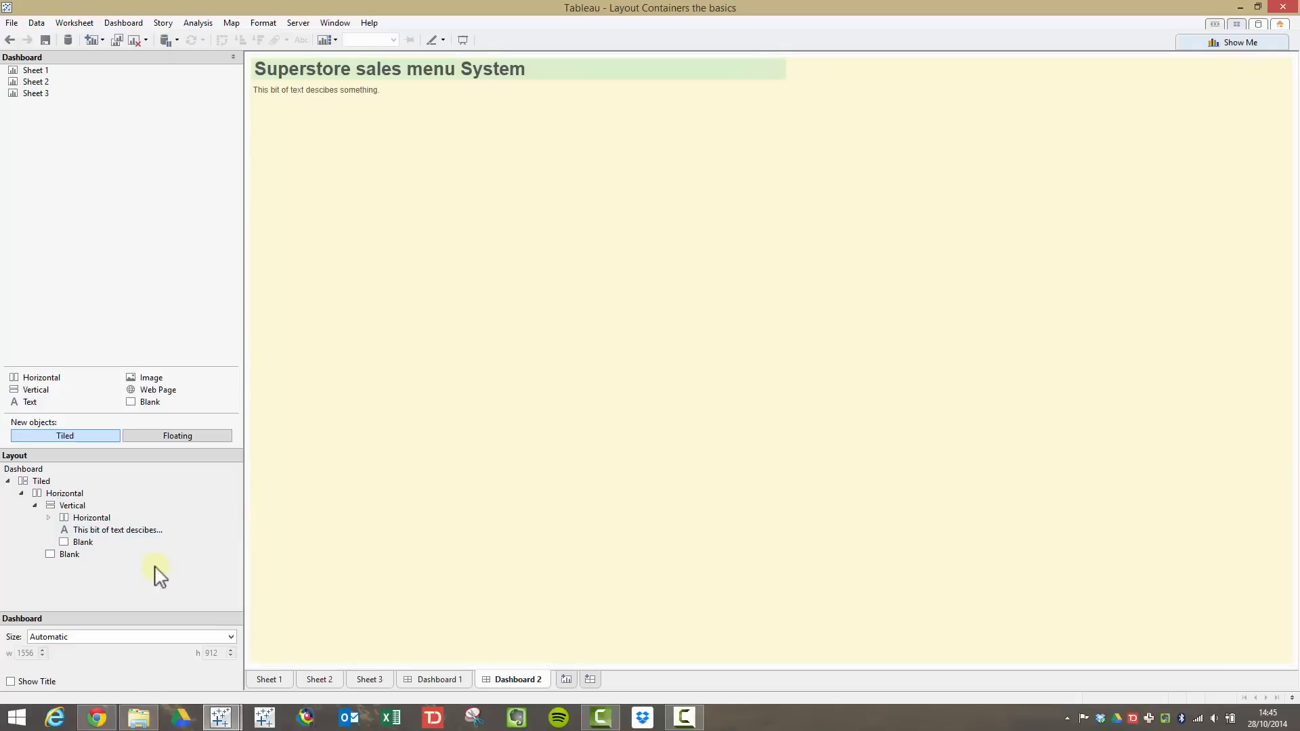
left_click_drag(60, 390, 540, 123)
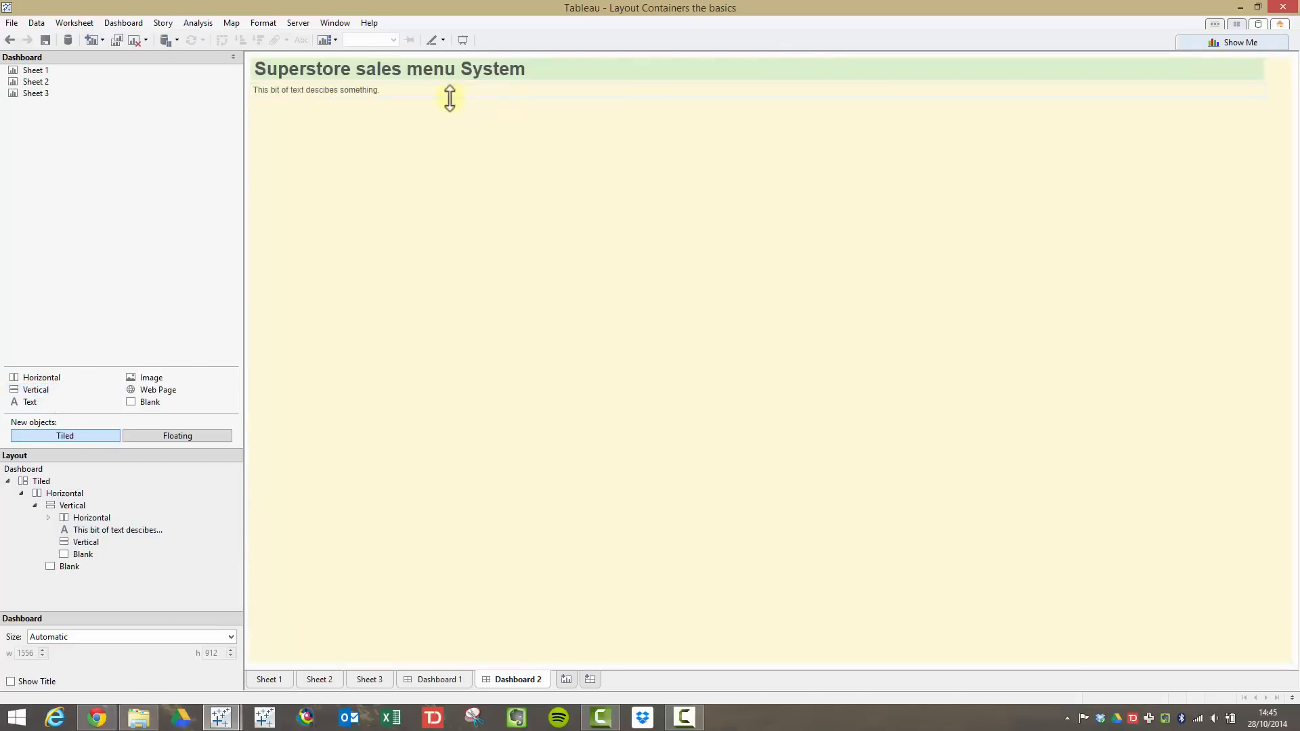
left_click(442, 152)
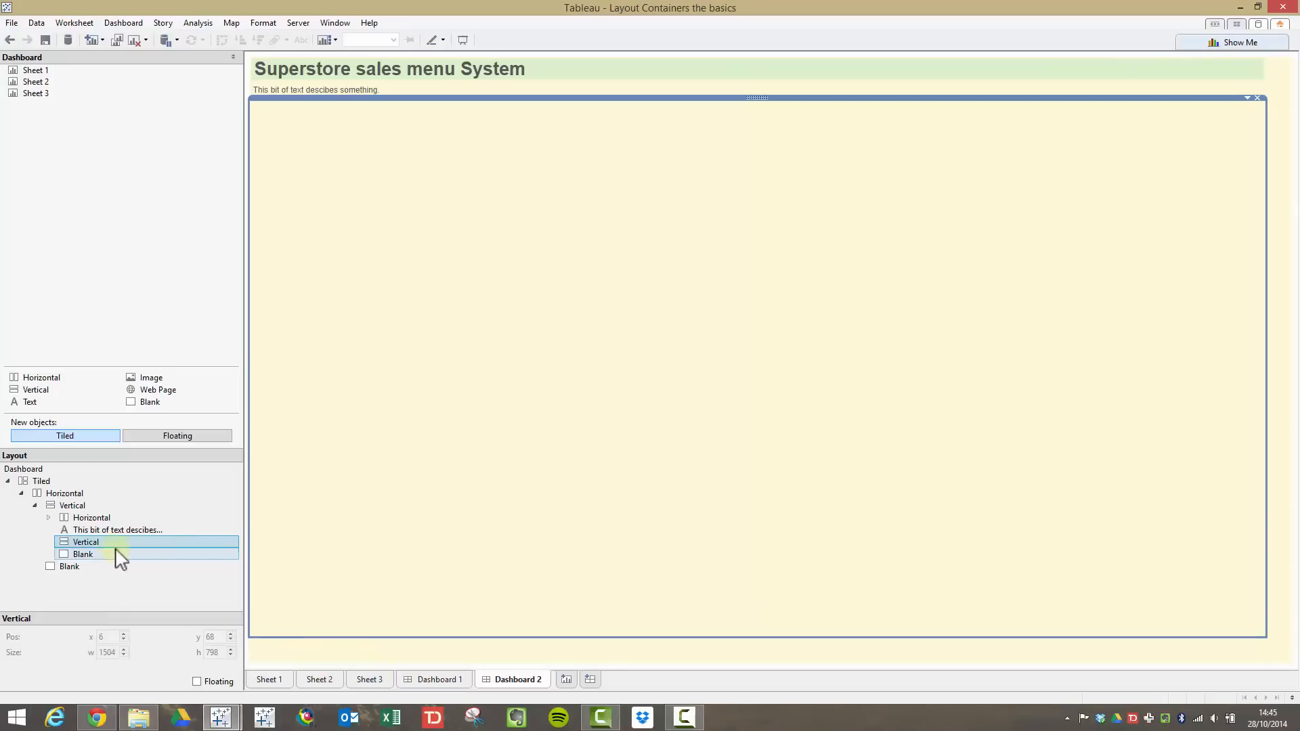
left_click(91, 555)
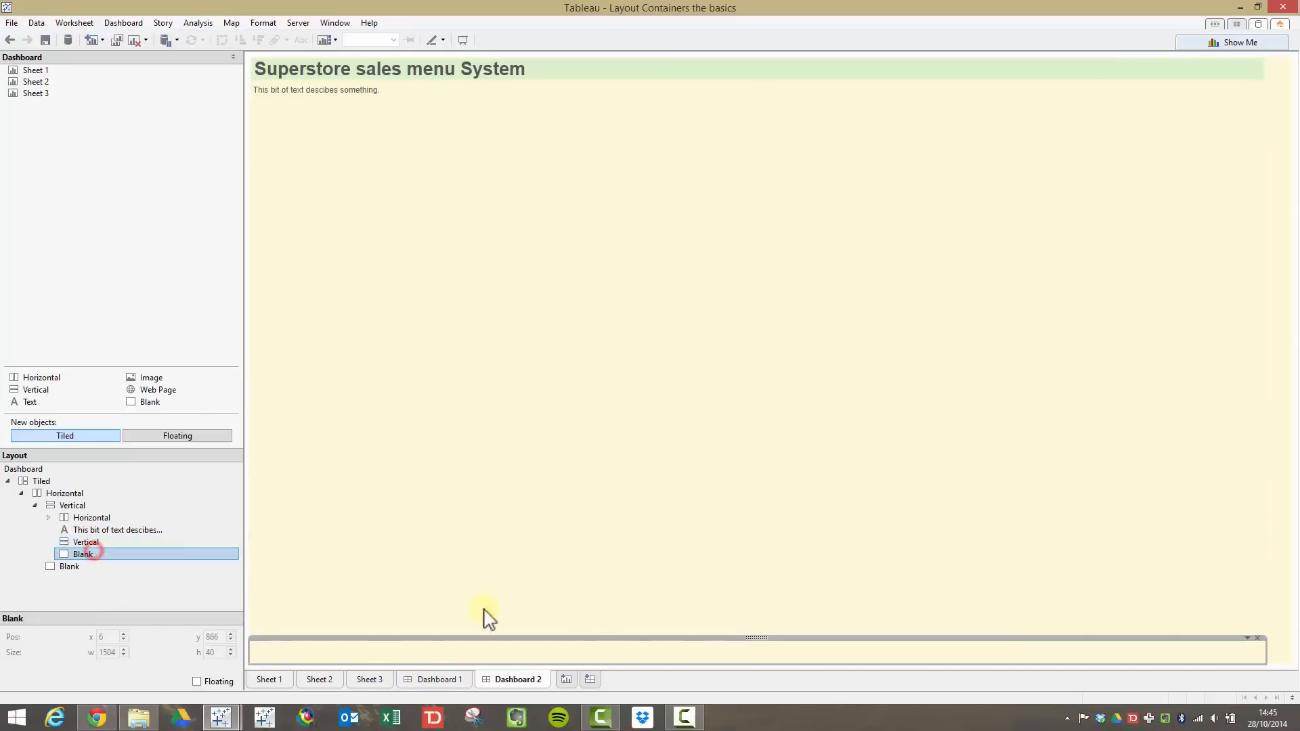
left_click(1259, 639)
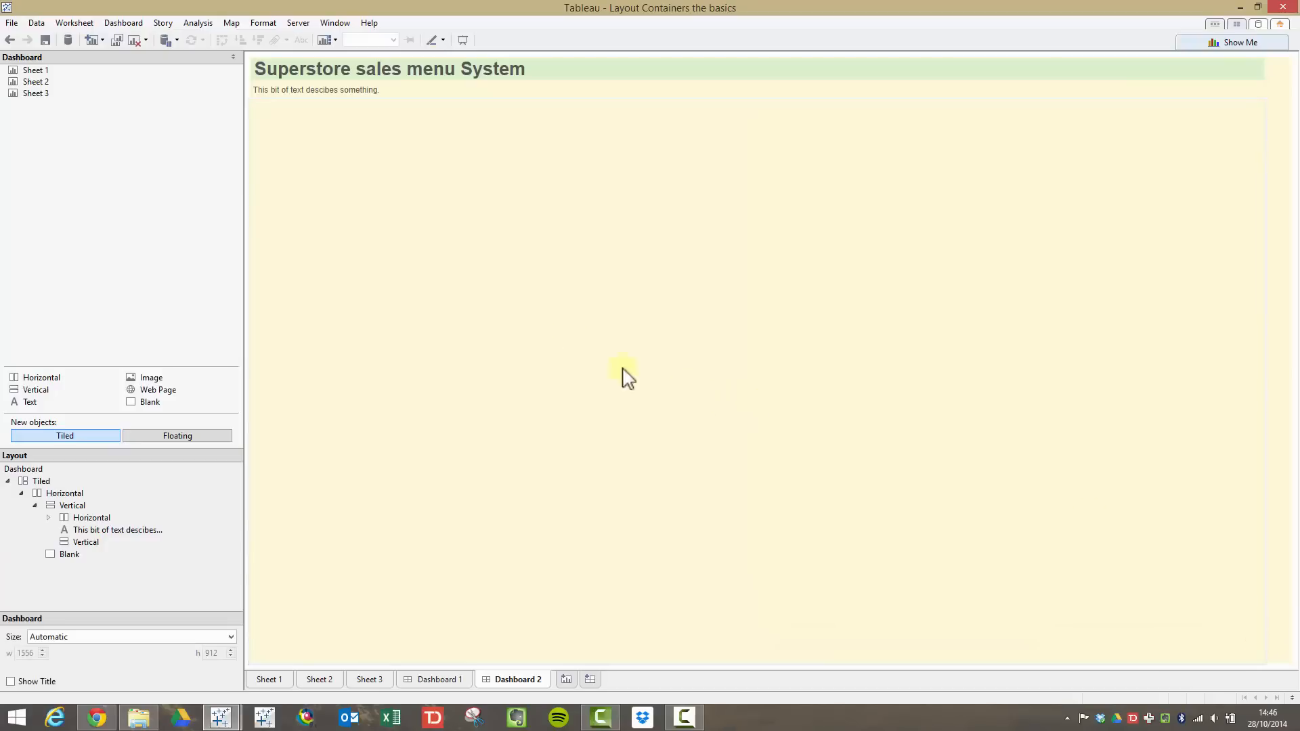
Step: Check the extents of the new vertical container, the description text and the title by selecting each one
left_click(528, 293)
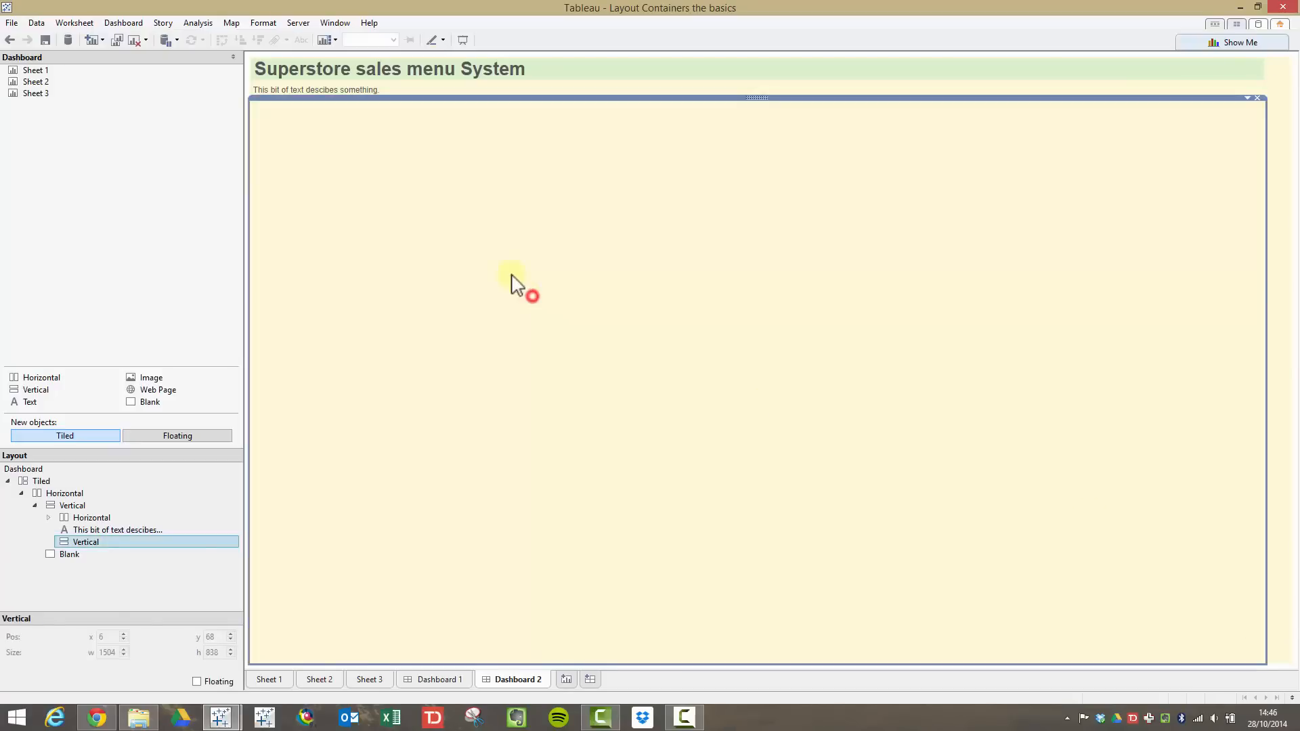
left_click(330, 92)
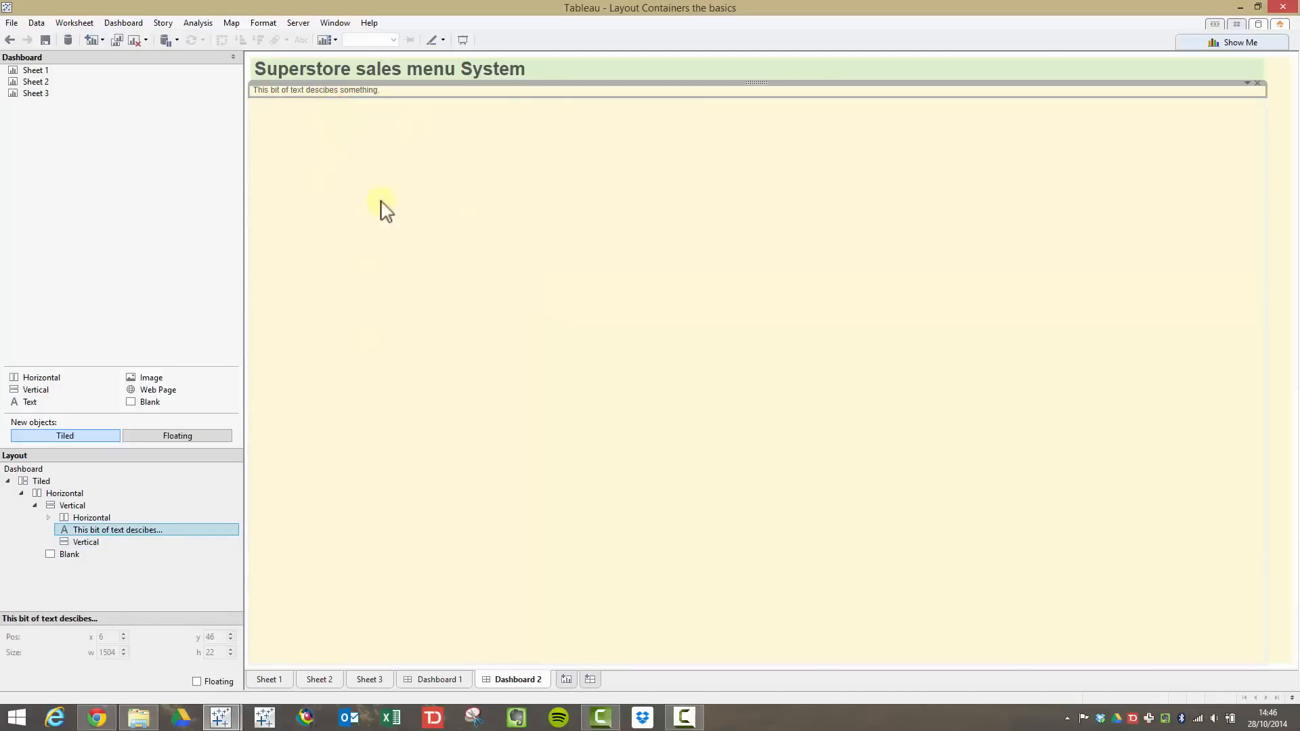
left_click(398, 69)
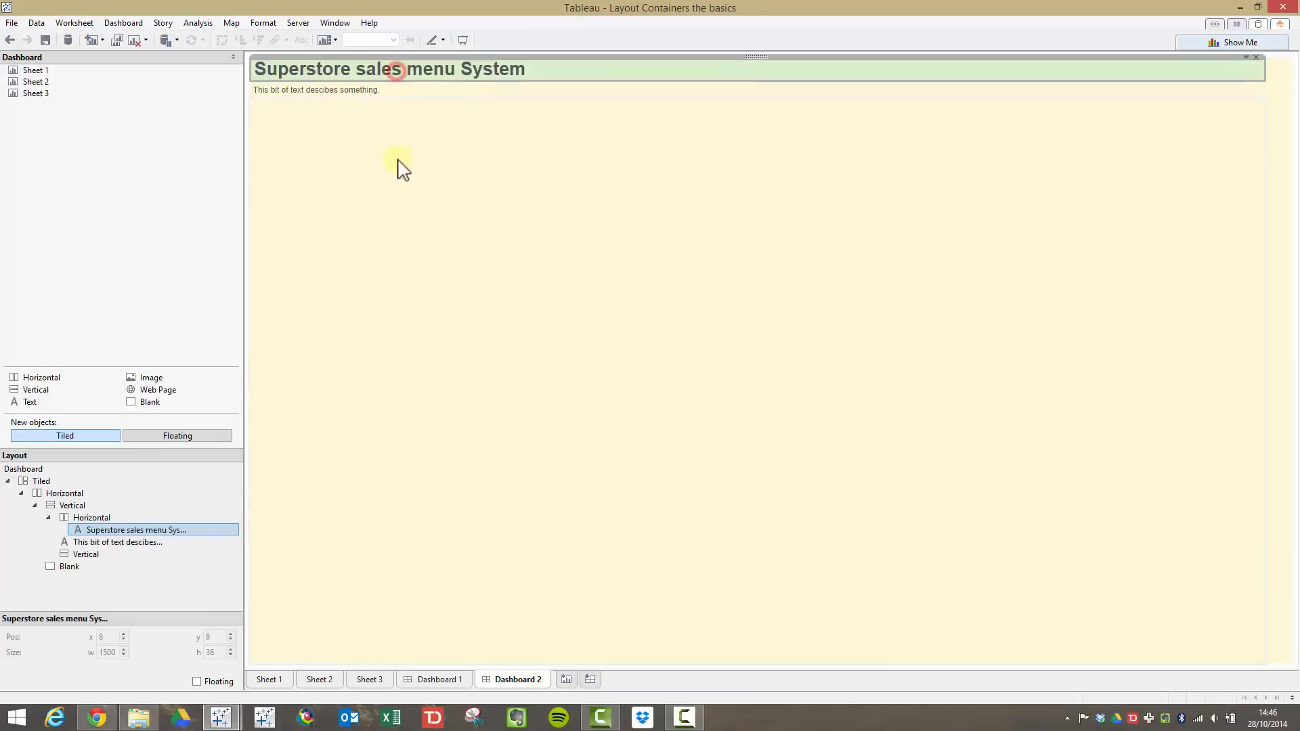
left_click(398, 180)
Step: Switch to the Homepage workbook window, review its Coloured Example menu dashboard at a smaller window size, and minimise it
mouse_move(221, 717)
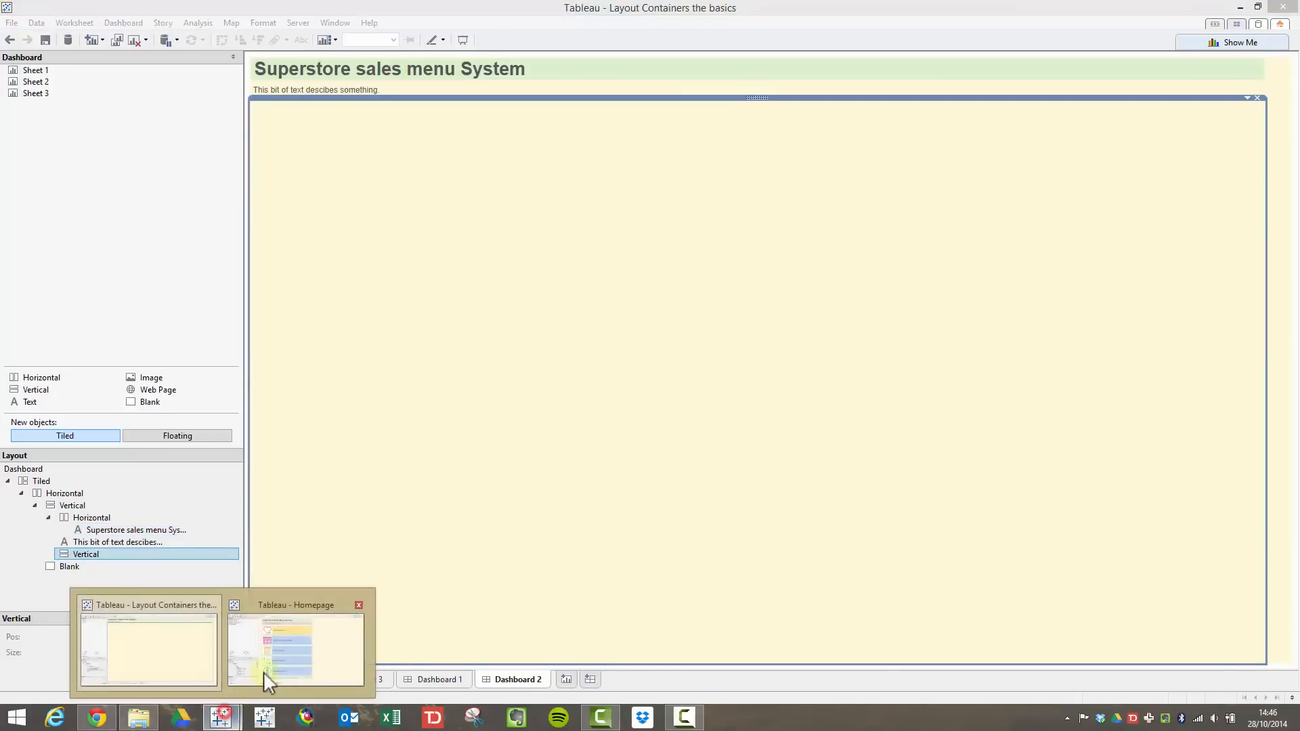
left_click(299, 640)
left_click_drag(581, 8, 501, 157)
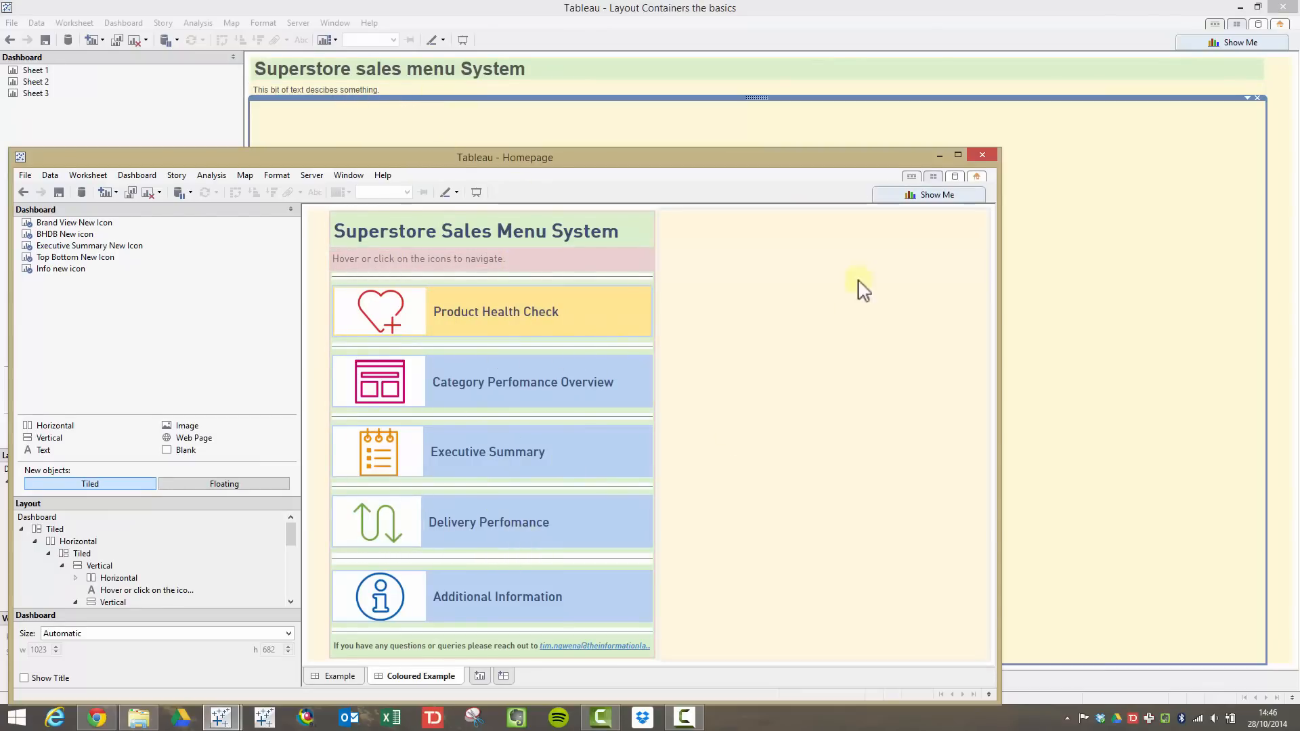
left_click(941, 155)
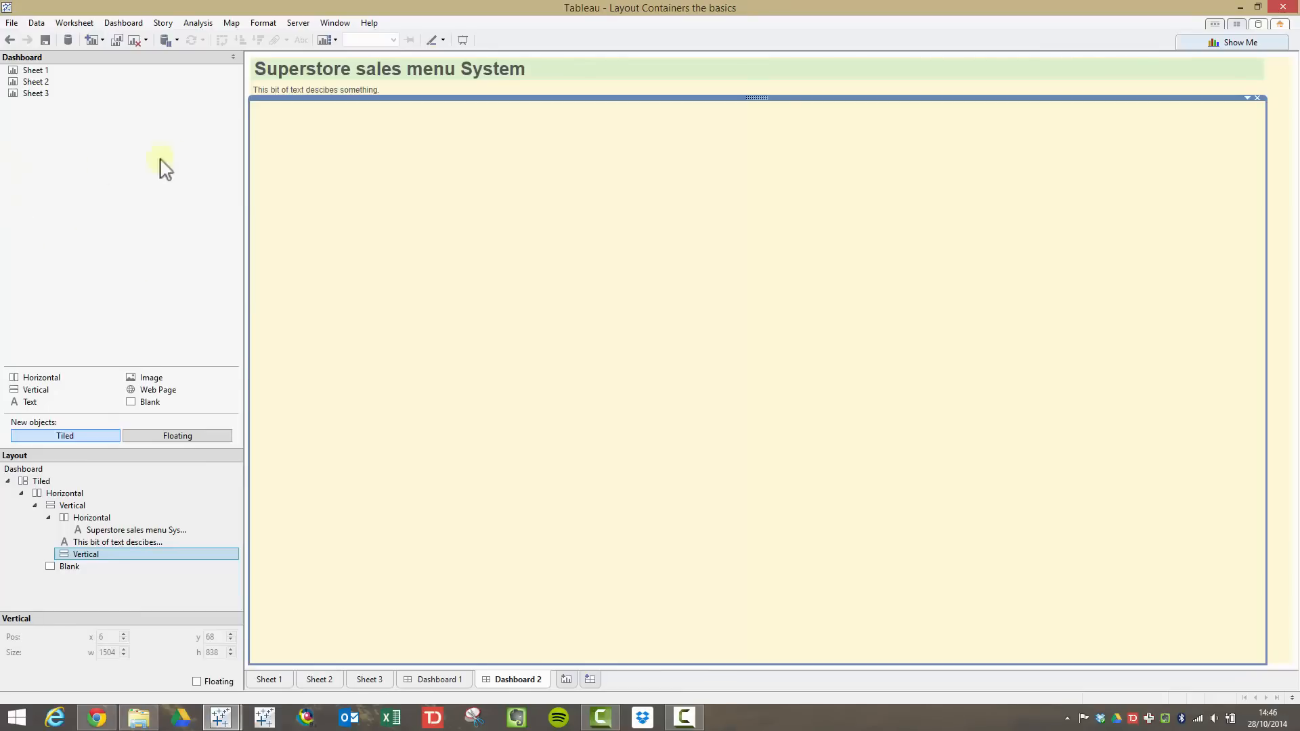
Step: Place two blanks, one above the other, inside the vertical container below the description text
left_click(248, 163)
left_click(149, 179)
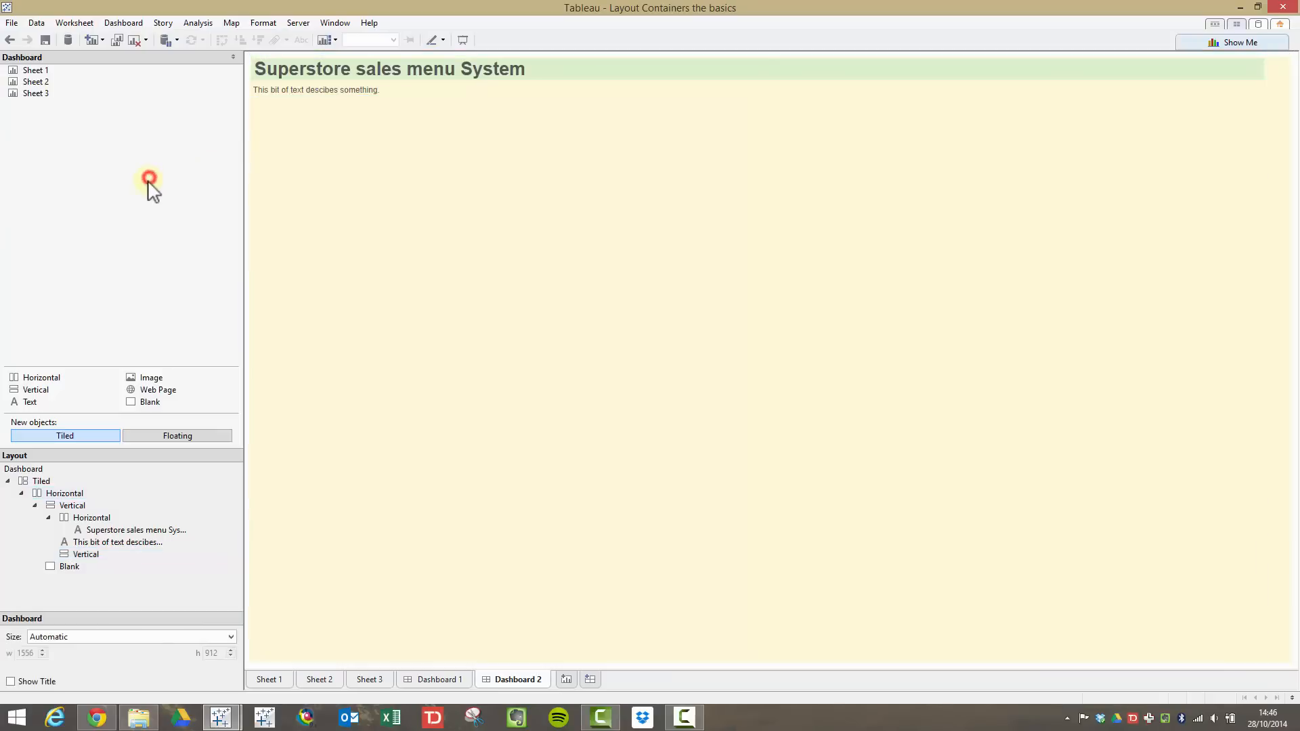
left_click(468, 207)
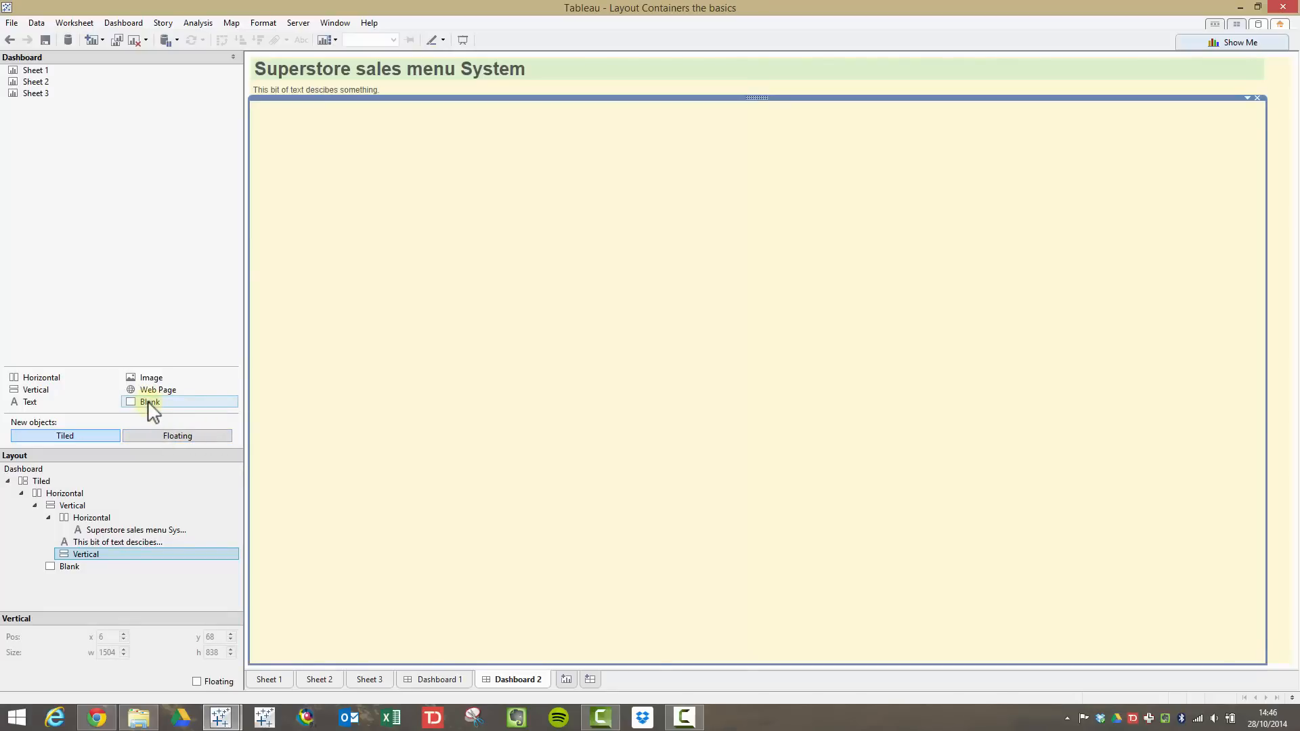
left_click_drag(150, 406, 529, 363)
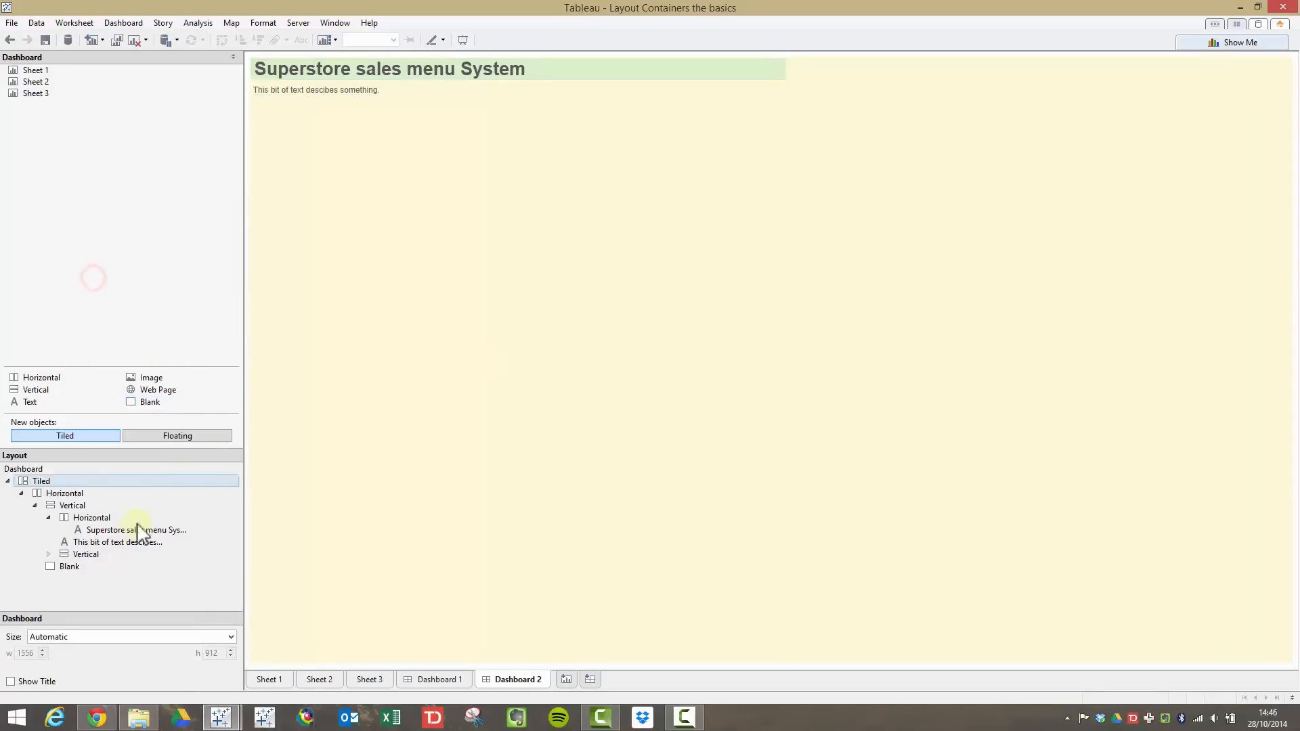
left_click(535, 427)
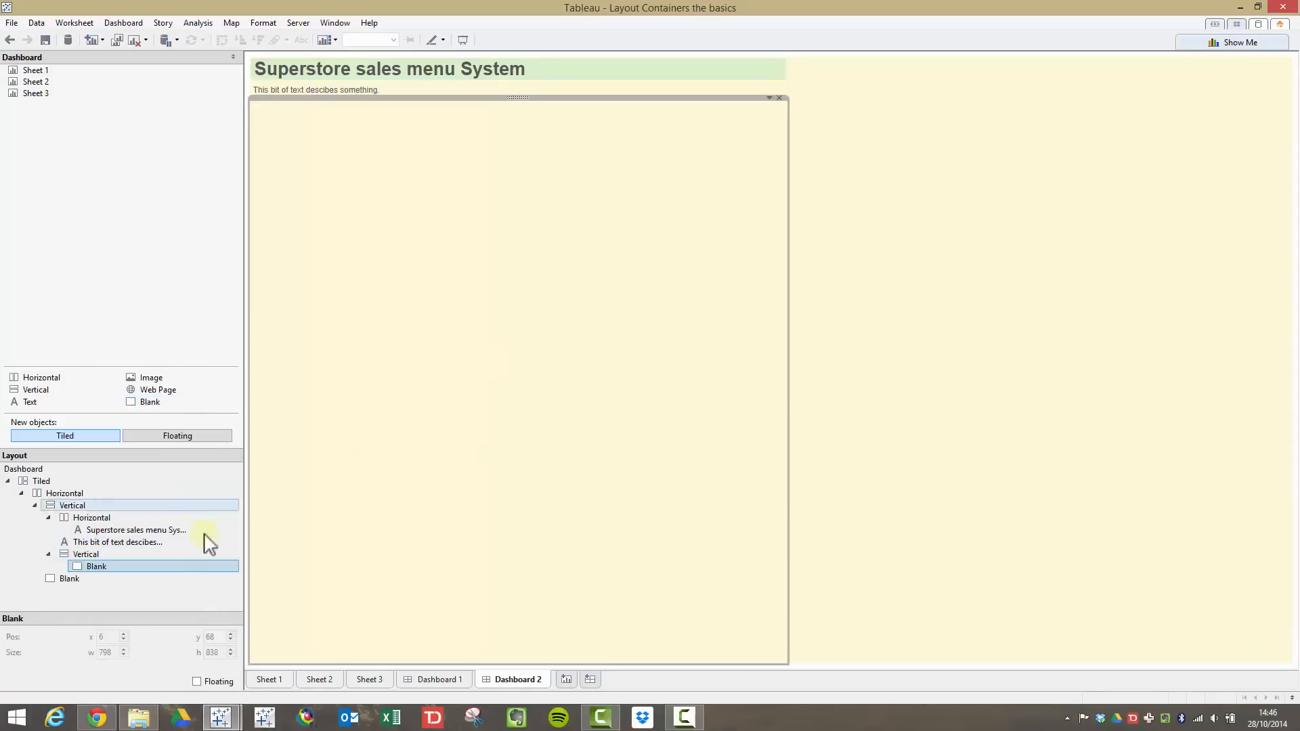
left_click(90, 556)
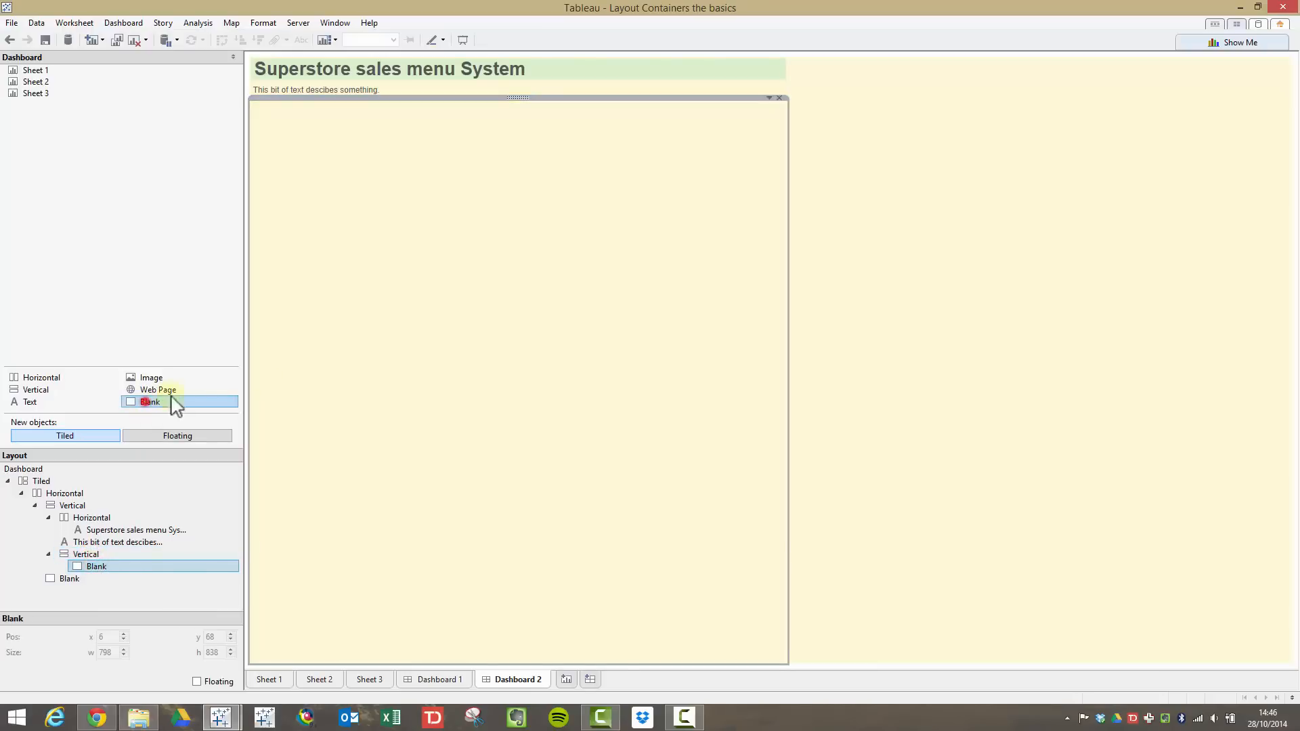
left_click_drag(146, 403, 505, 485)
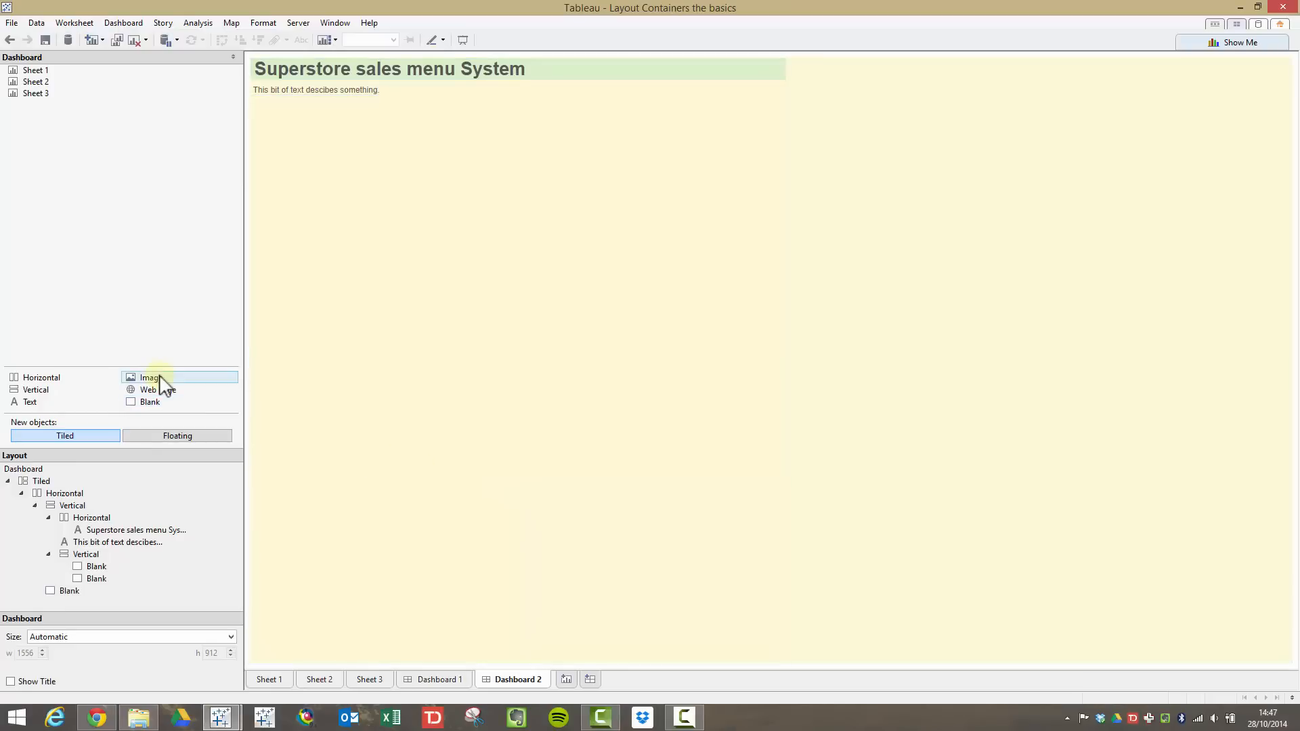
Step: Compare the positions and sizes of the two stacked blanks by selecting them alternately
left_click(474, 455)
left_click(494, 258)
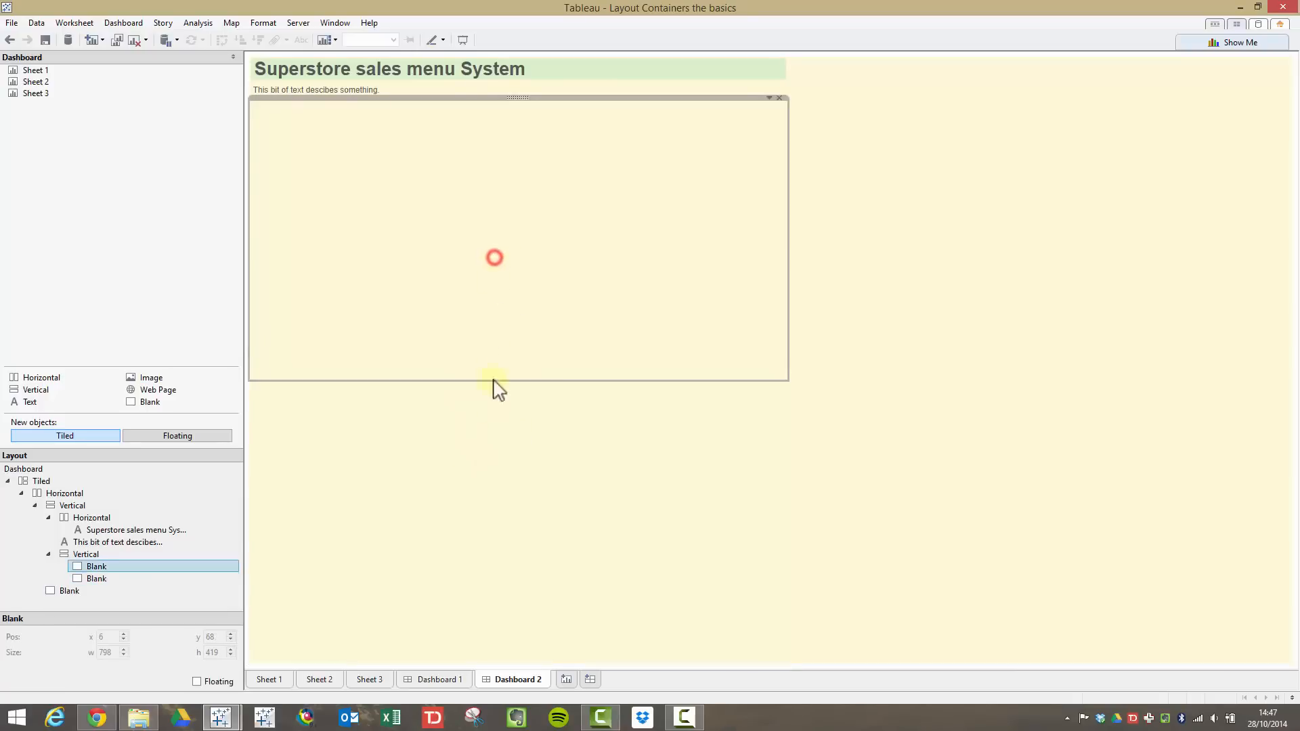
left_click(494, 444)
left_click(515, 251)
left_click(504, 452)
left_click(516, 264)
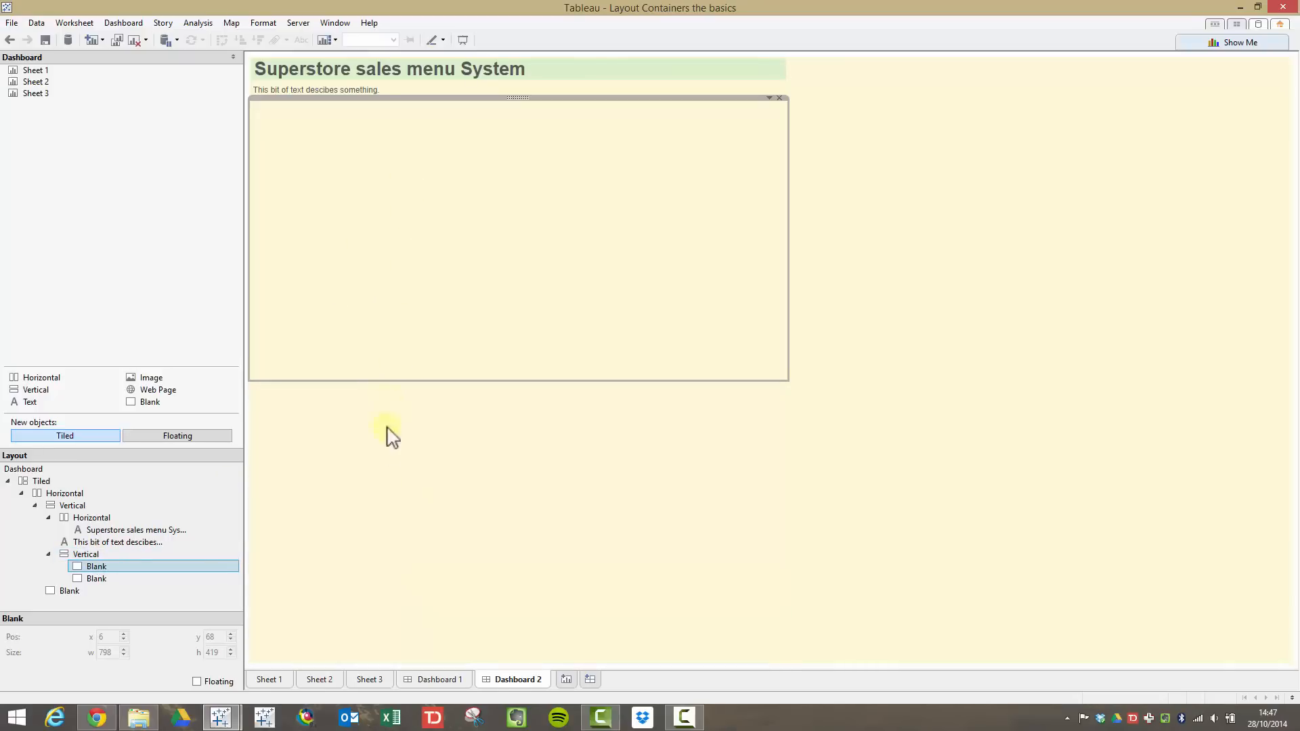
left_click(380, 453)
left_click(395, 295)
left_click(393, 531)
left_click(400, 242)
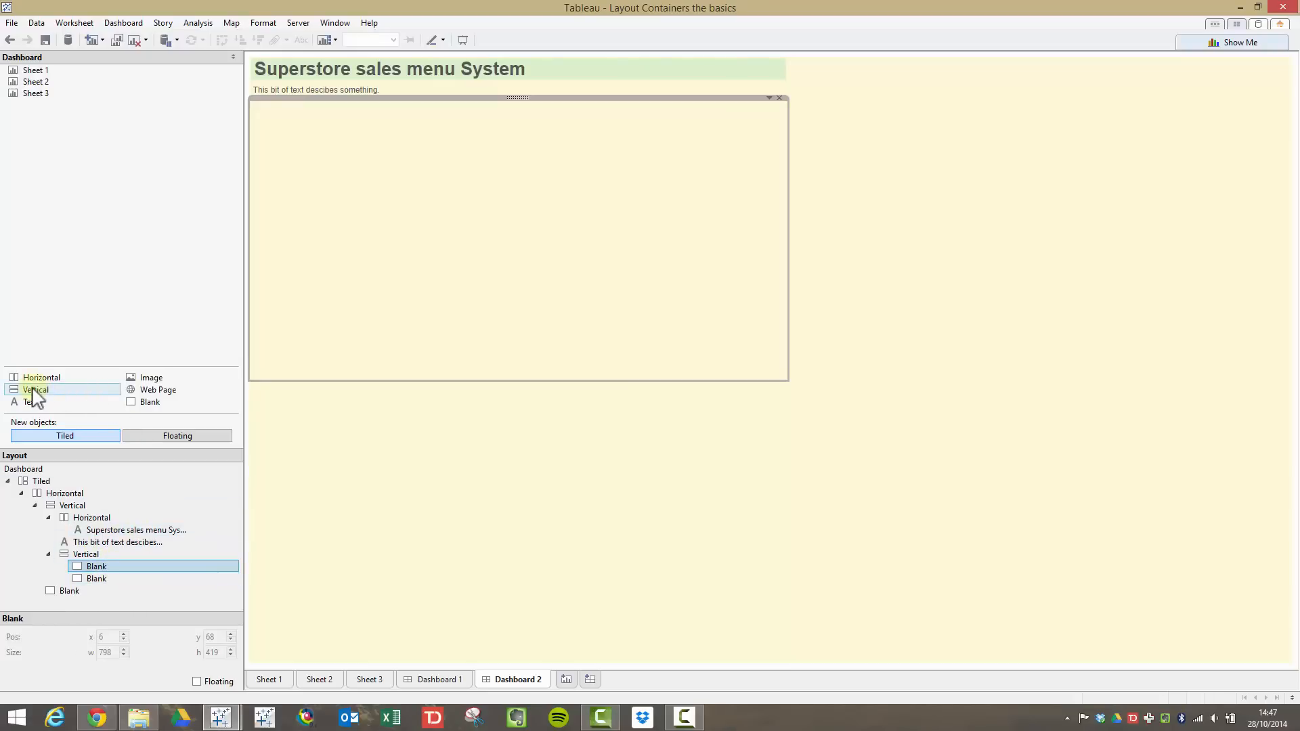
Step: Insert four vertical containers between the two blanks in the vertical container below the description text
left_click_drag(34, 391, 380, 373)
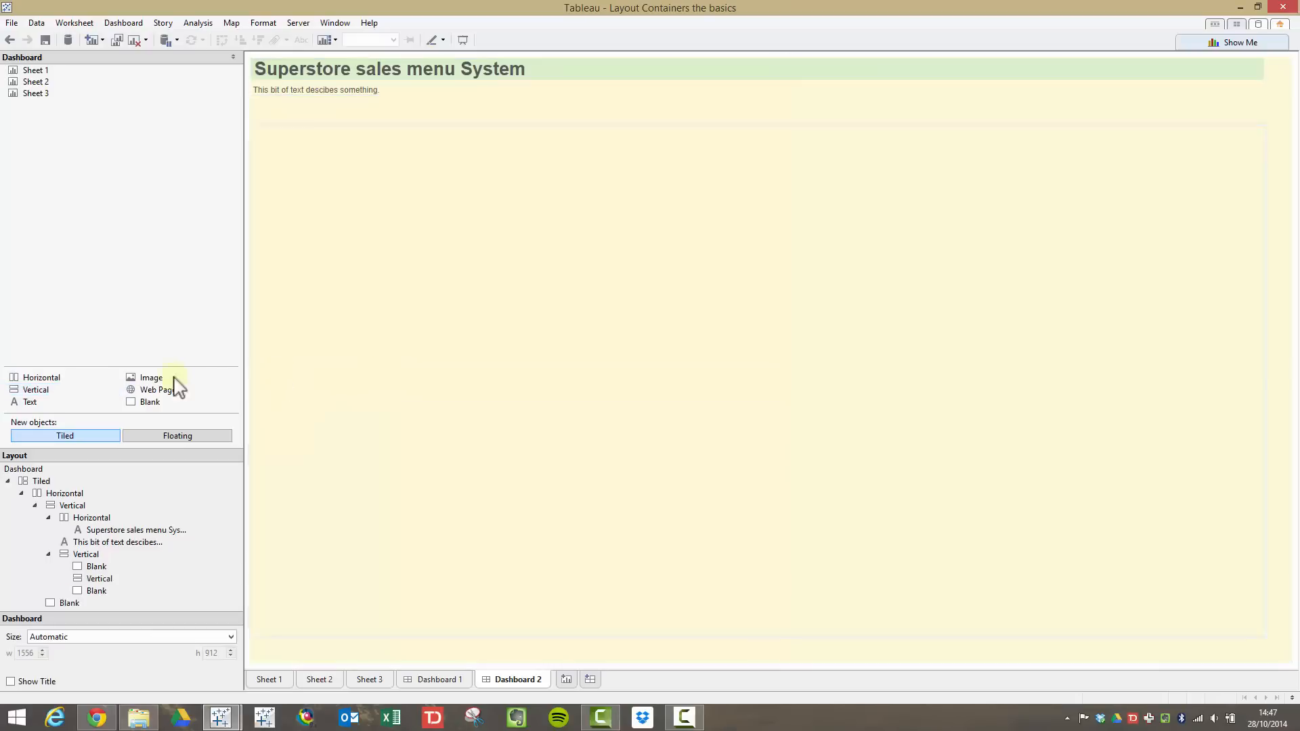
left_click_drag(35, 391, 409, 126)
left_click_drag(40, 392, 380, 135)
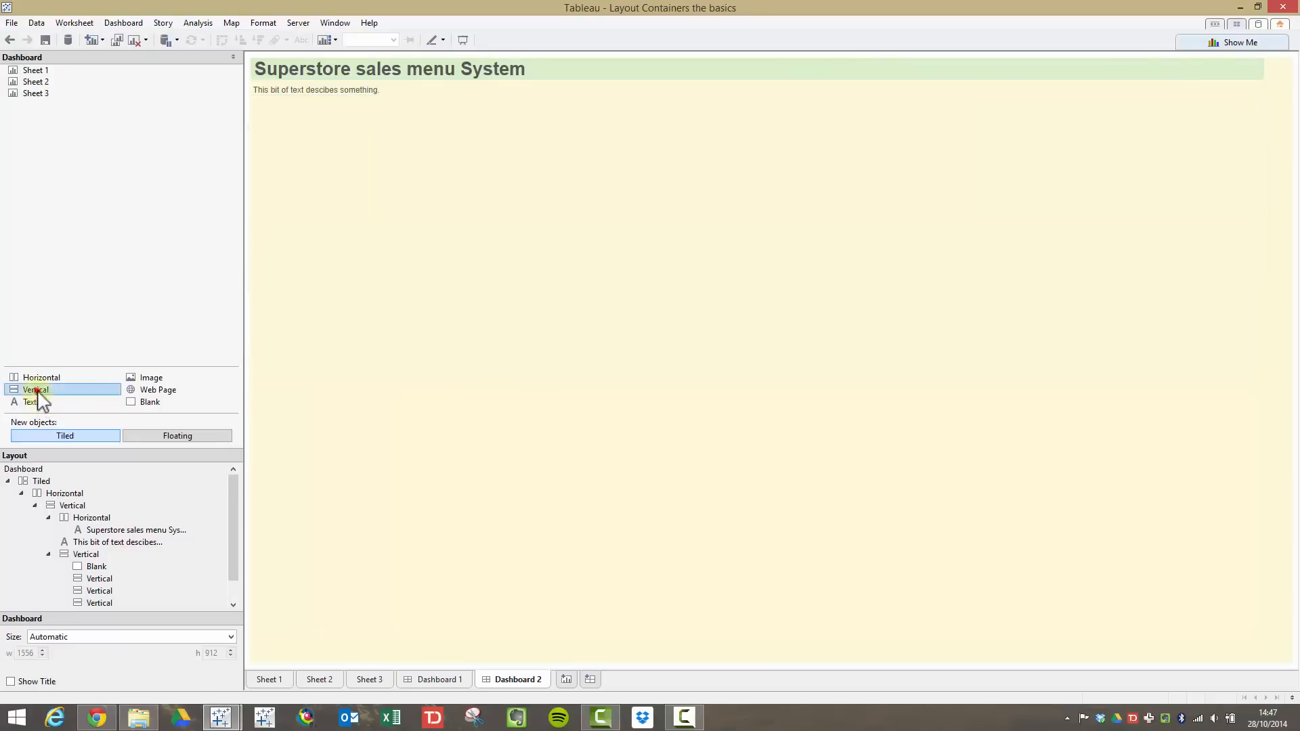
left_click_drag(38, 392, 397, 128)
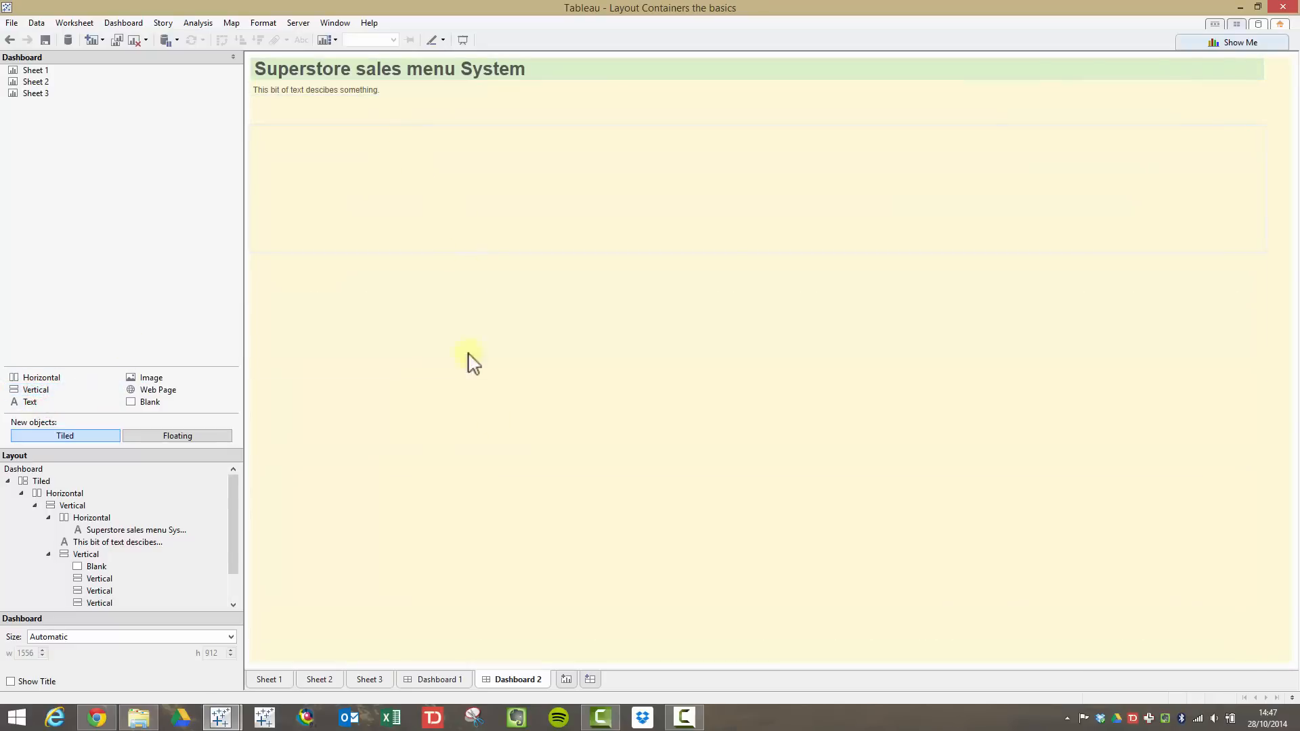
Step: Check the stacking of the four nested vertical containers by selecting each in order
left_click(376, 169)
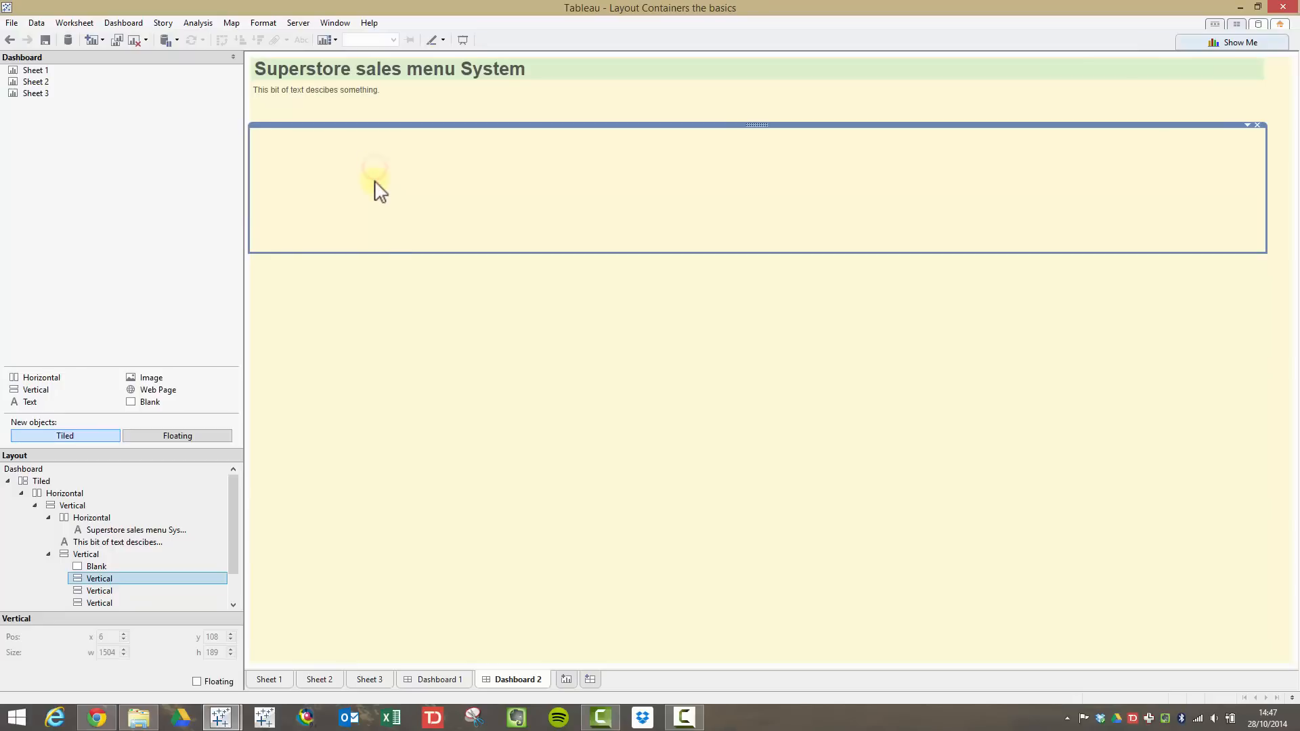
left_click(371, 311)
left_click(351, 437)
left_click(348, 550)
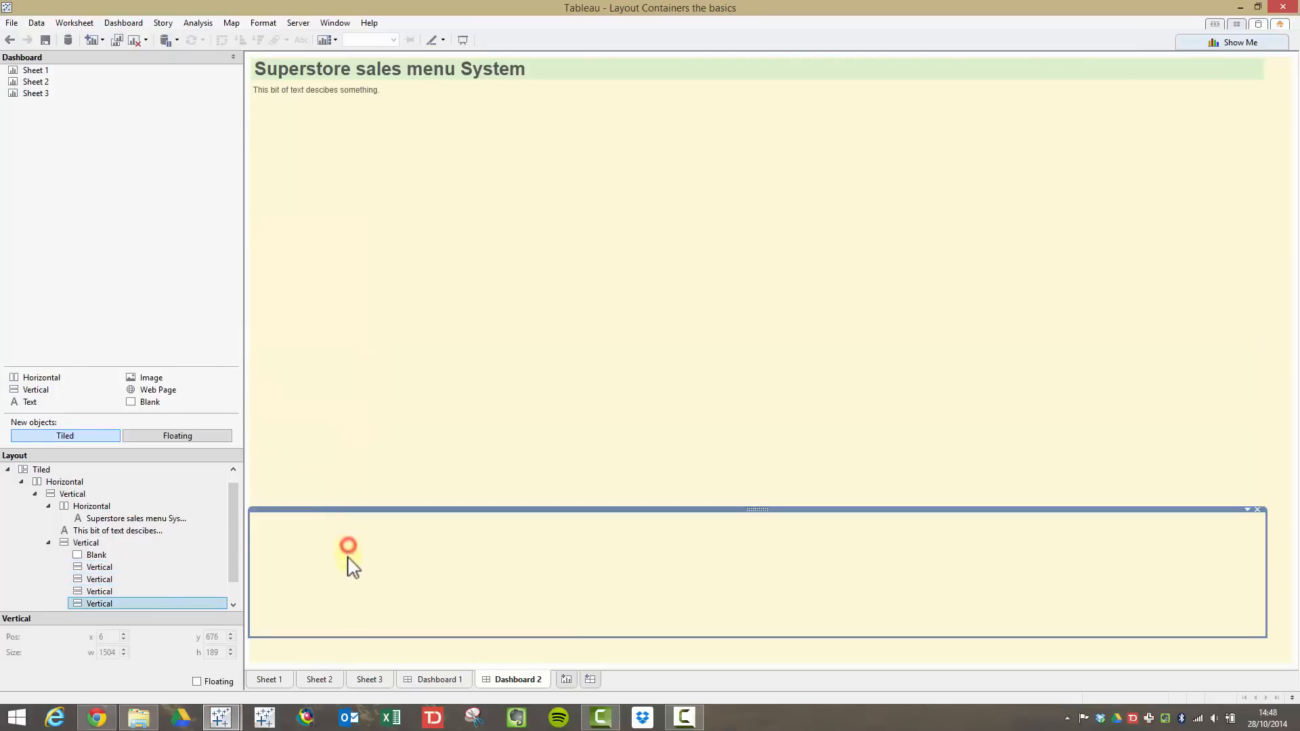
Step: Insert a fifth vertical container among the four between the blanks and shade the topmost one light orange
left_click_drag(34, 378, 413, 261)
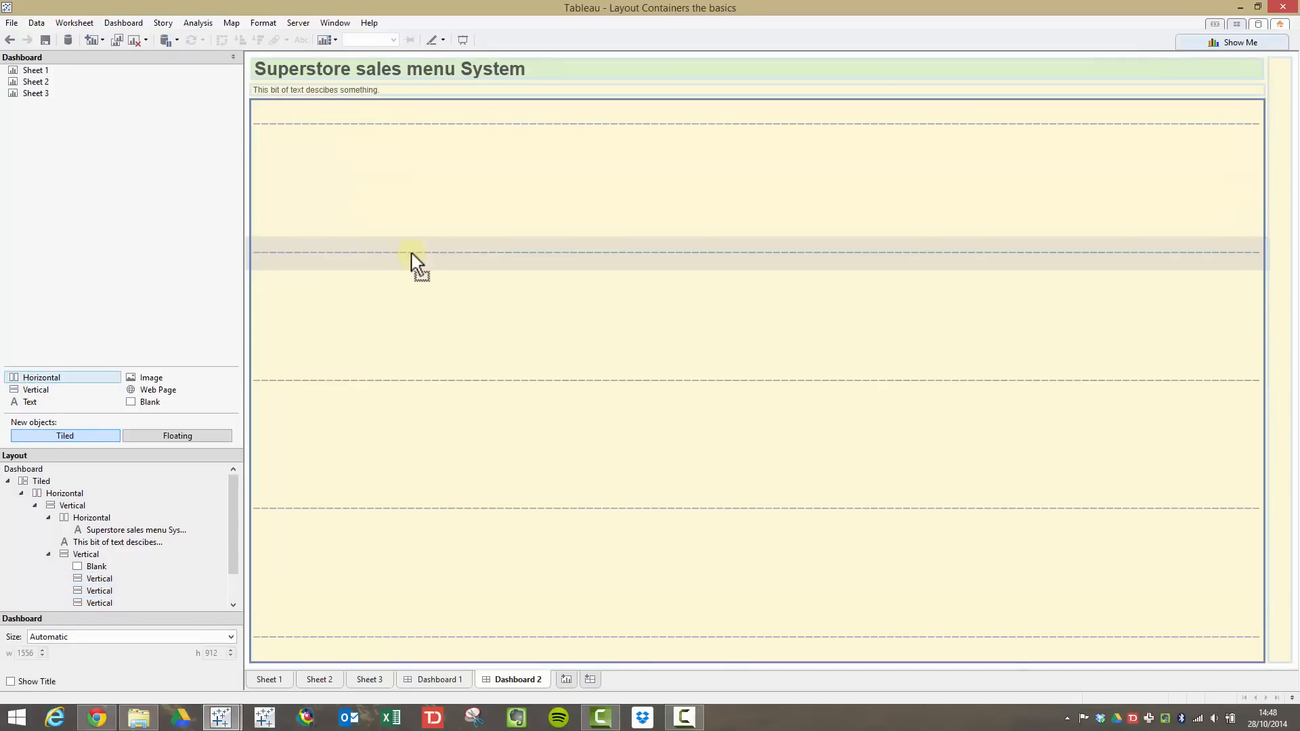
left_click(619, 159)
left_click(1248, 126)
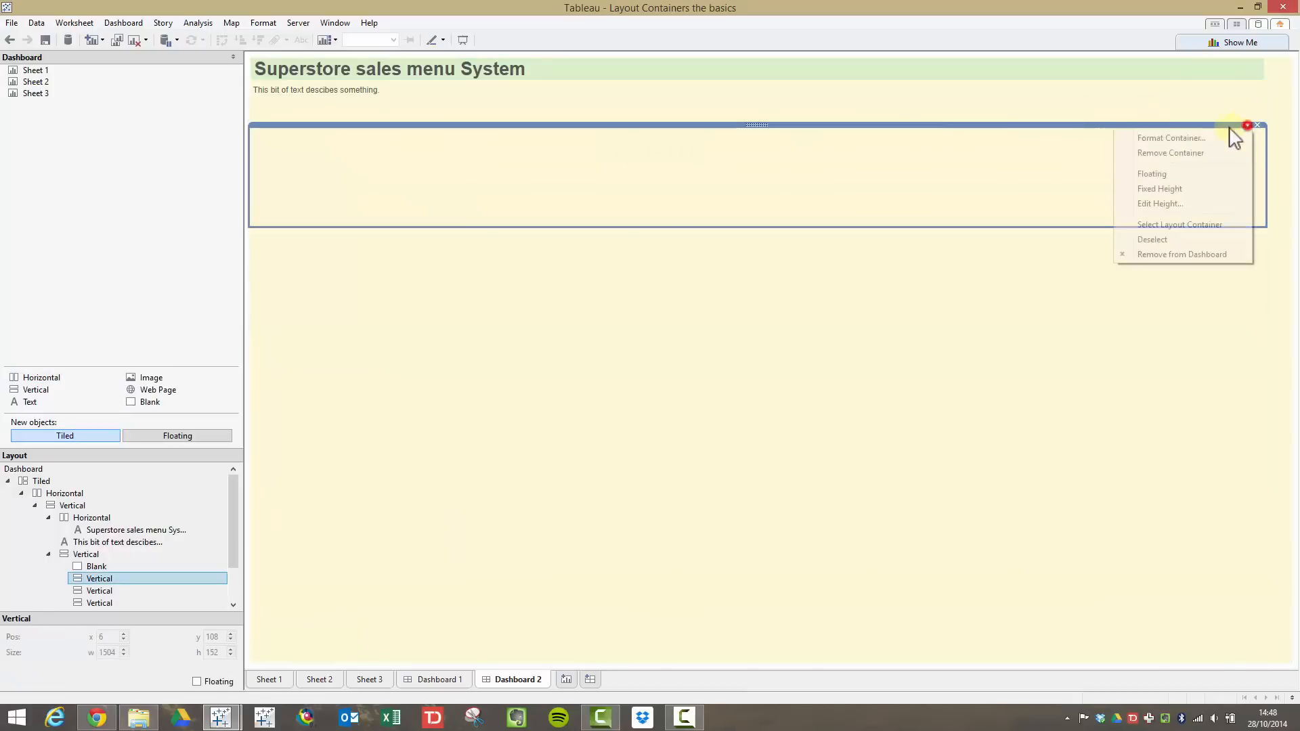
left_click(1181, 139)
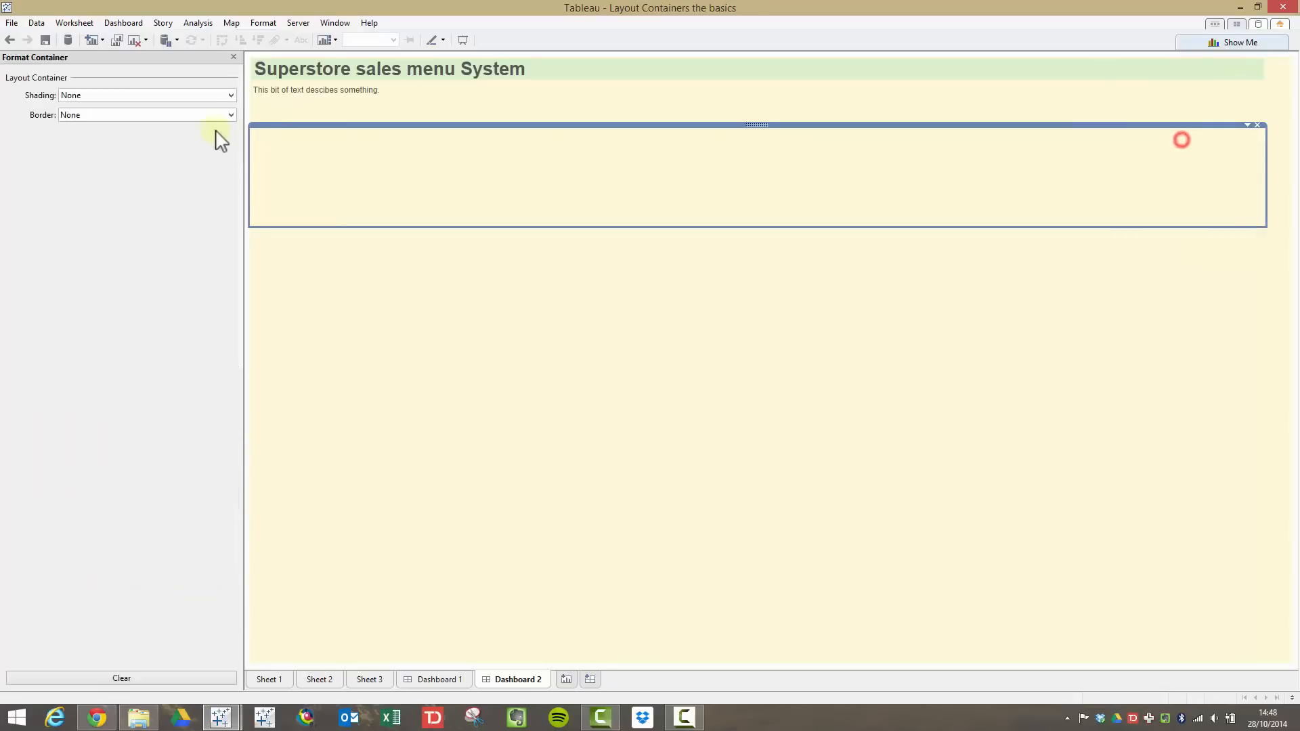
left_click(203, 95)
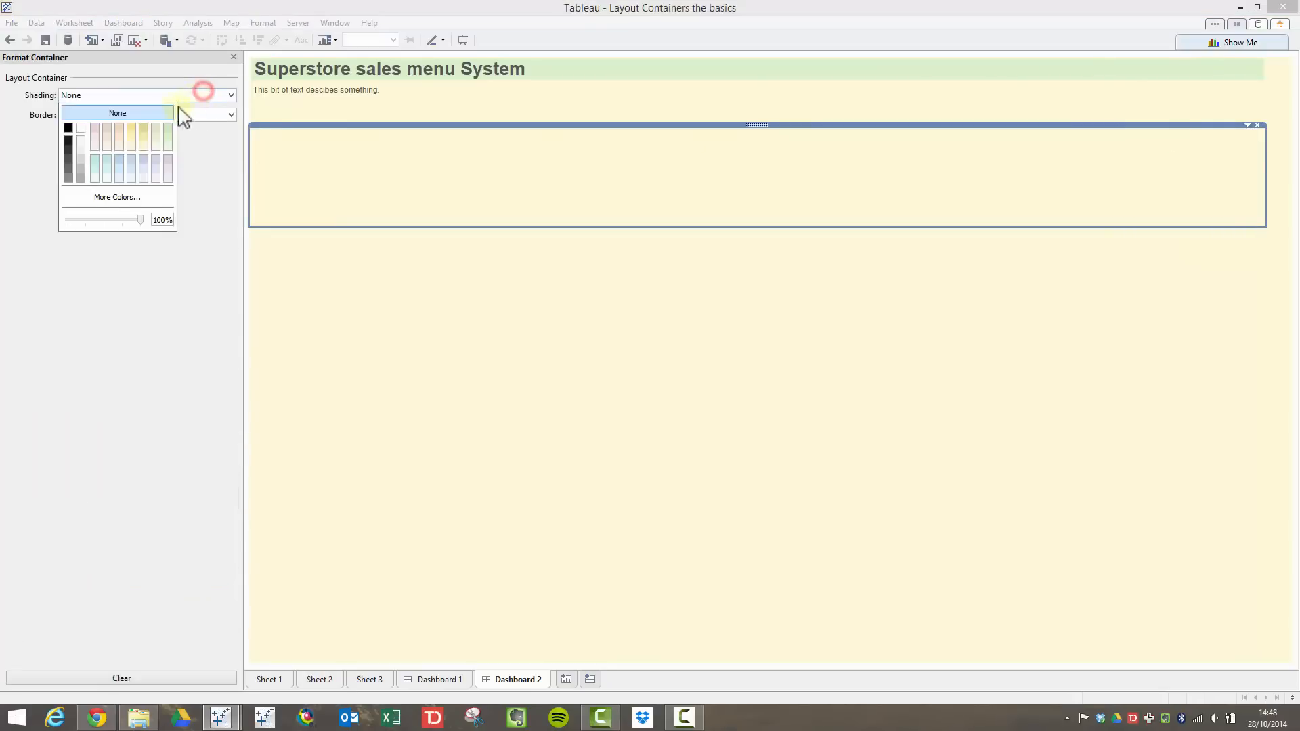
left_click(119, 139)
Step: Shade the third nested vertical container from the top pale tan
left_click(360, 370)
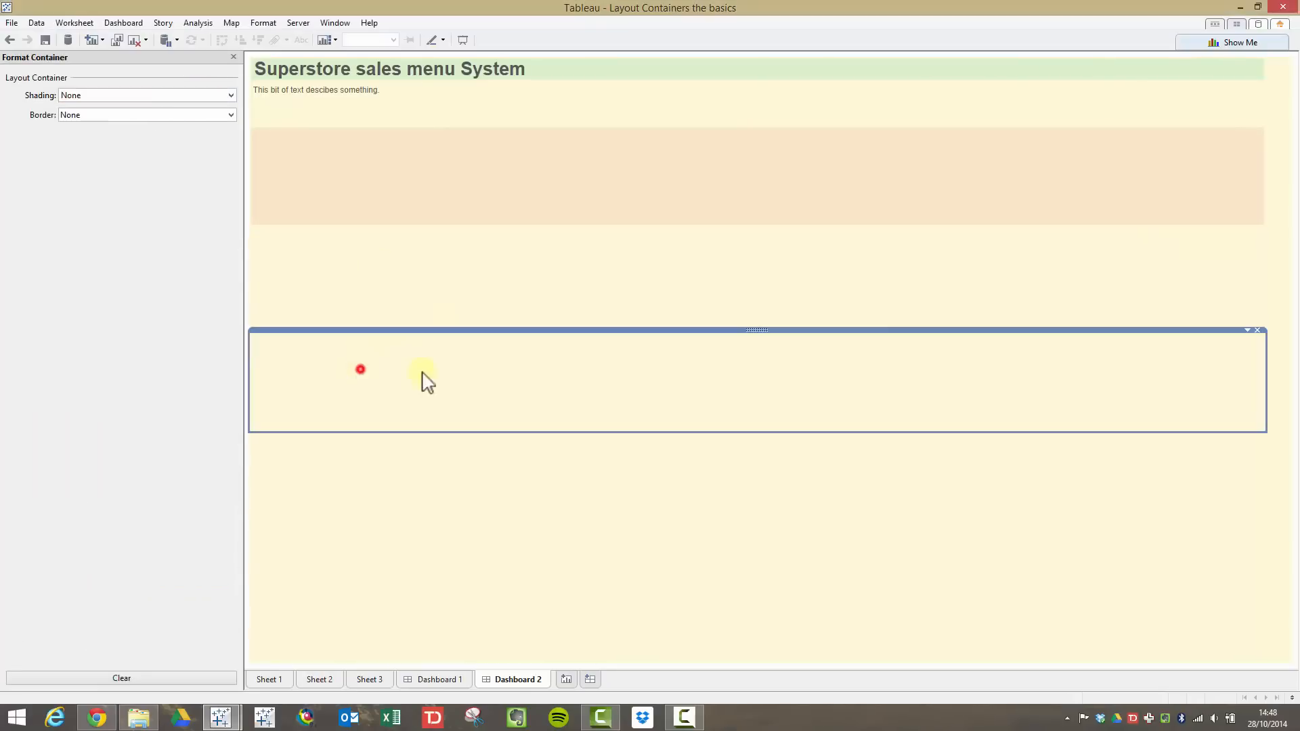
left_click(1247, 331)
left_click(1198, 344)
left_click(172, 95)
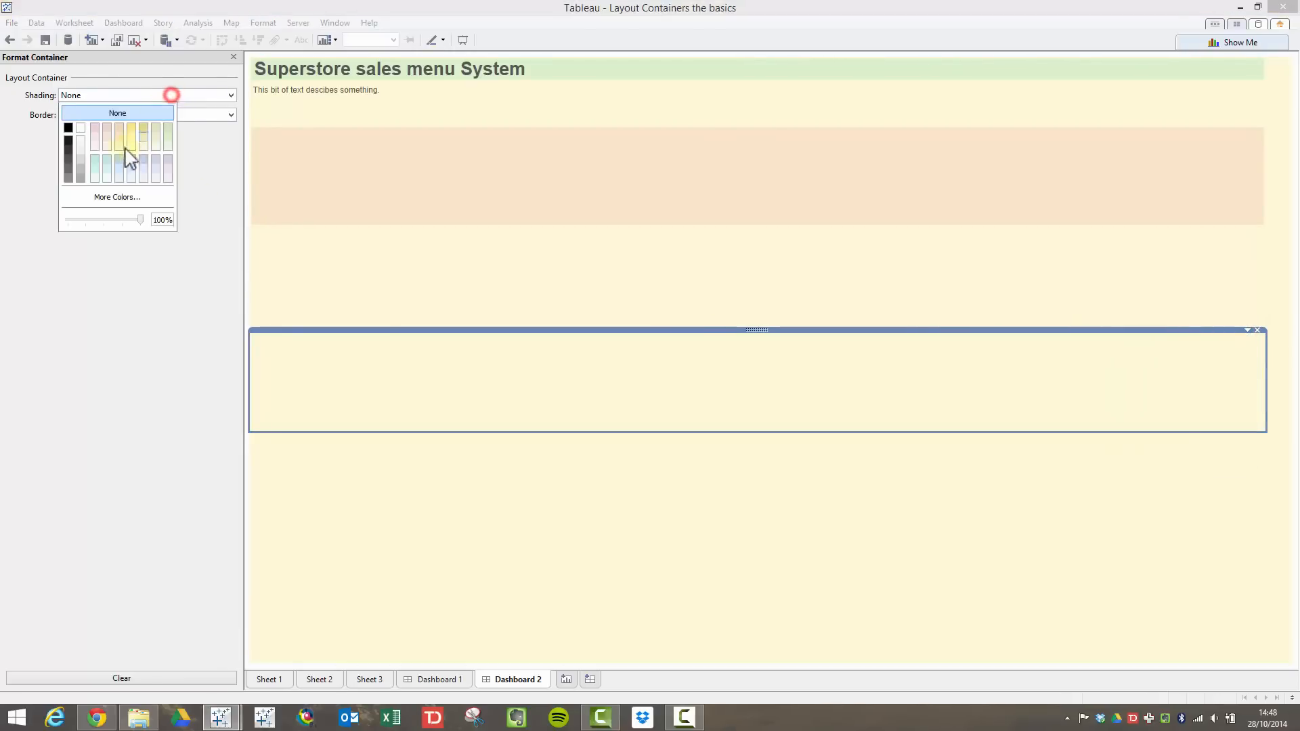
left_click(106, 135)
Step: Shade the fifth nested vertical container, just above the lower blank, pale pink
left_click(603, 565)
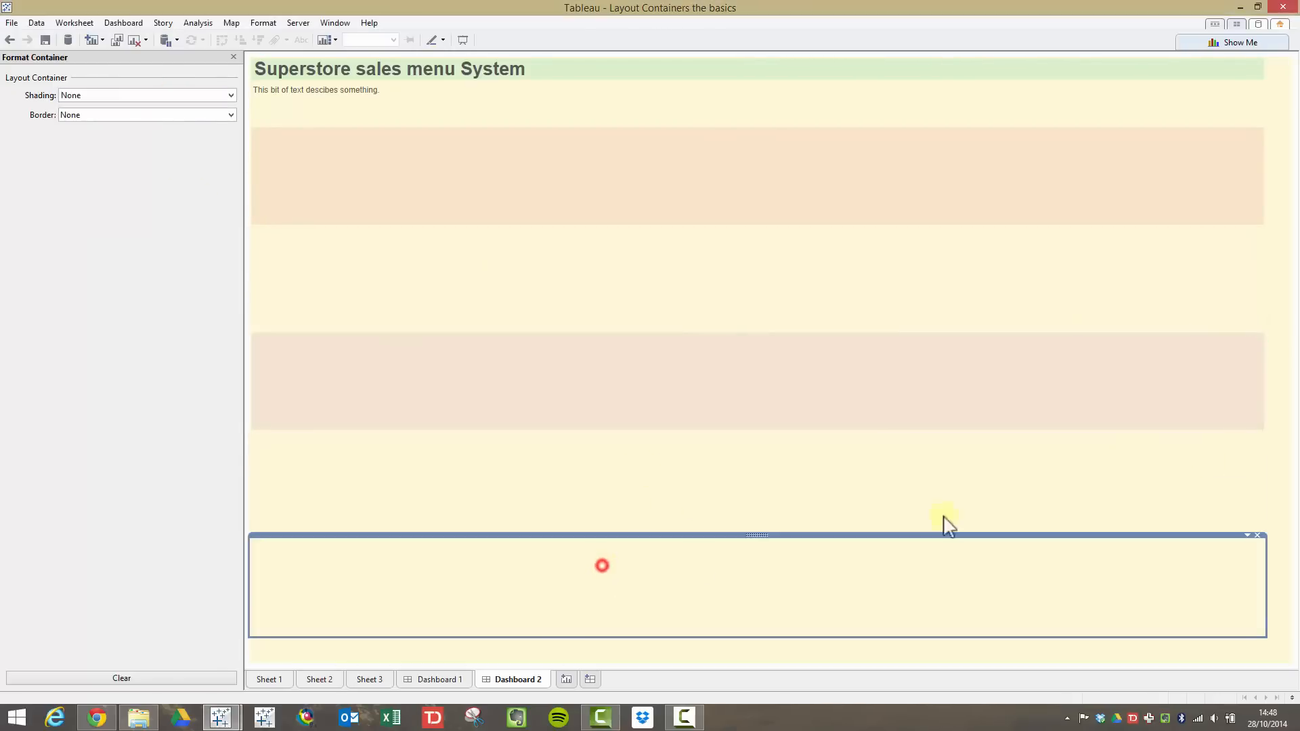
left_click(1248, 536)
left_click(1161, 543)
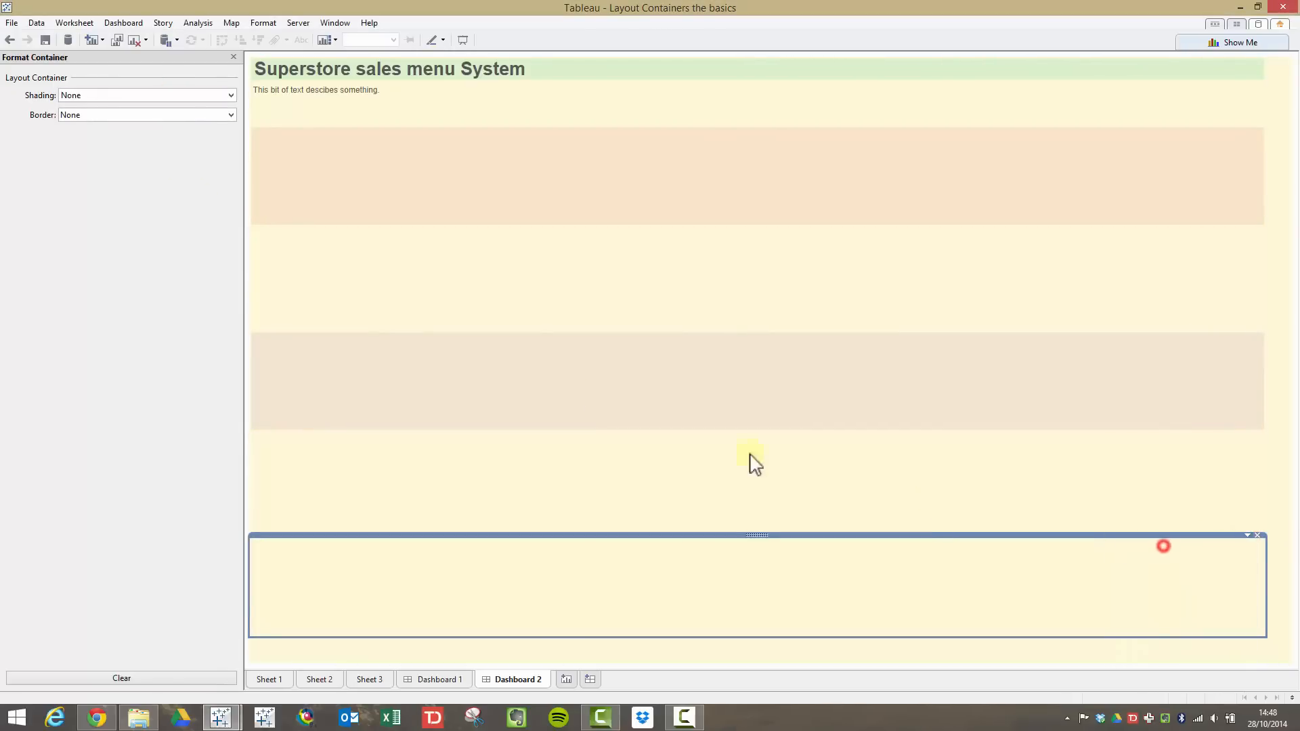
left_click(183, 95)
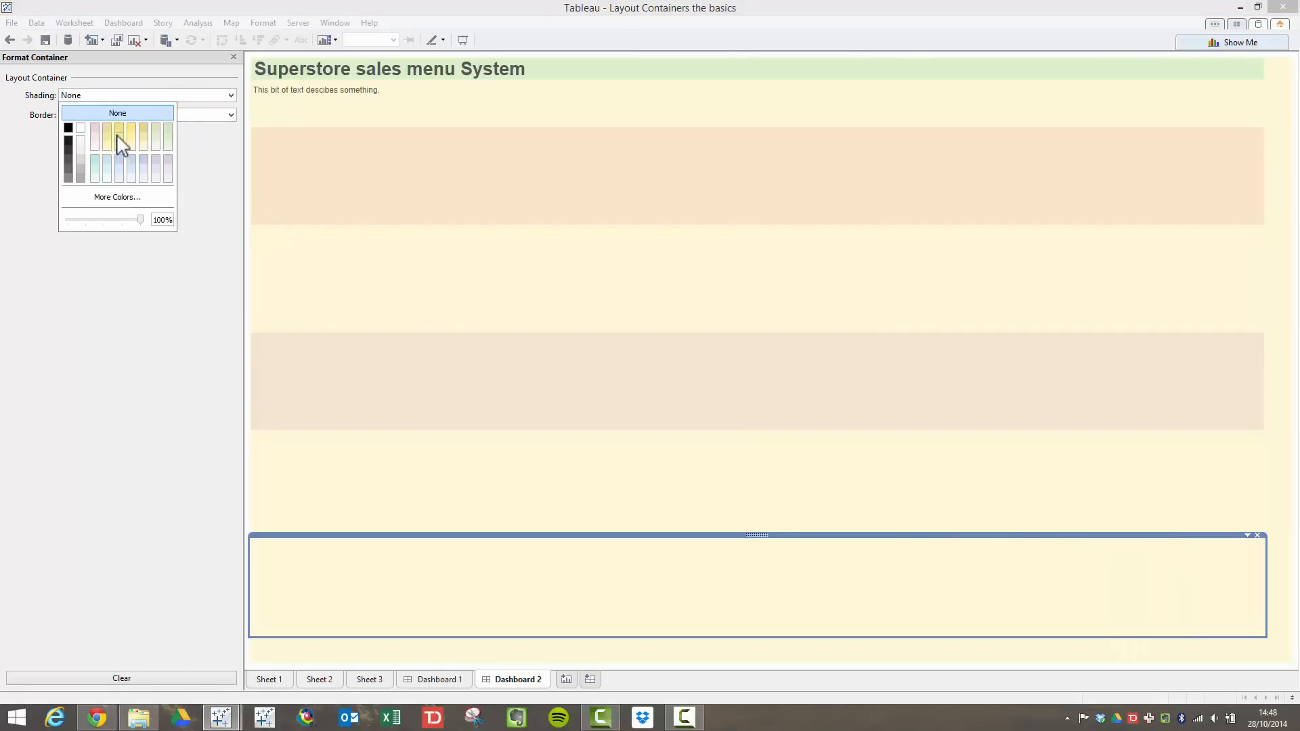
left_click(98, 137)
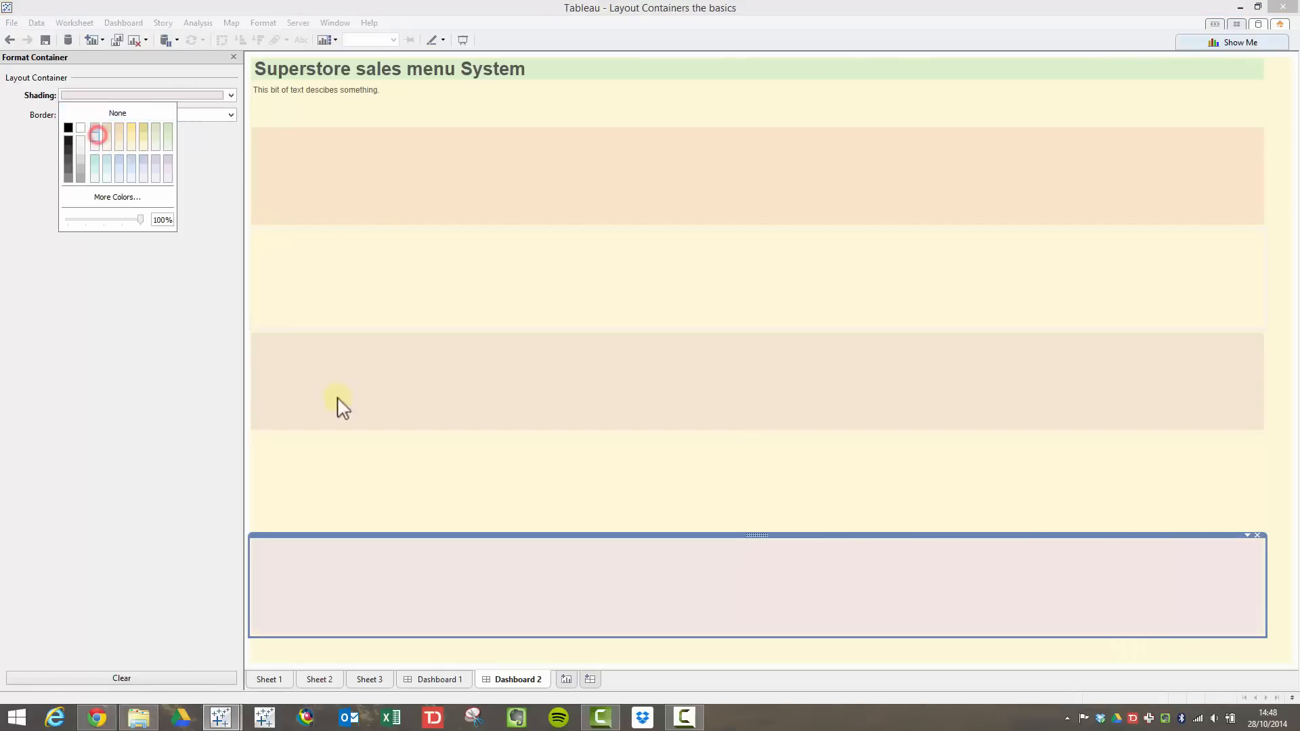
left_click(106, 433)
left_click(612, 534)
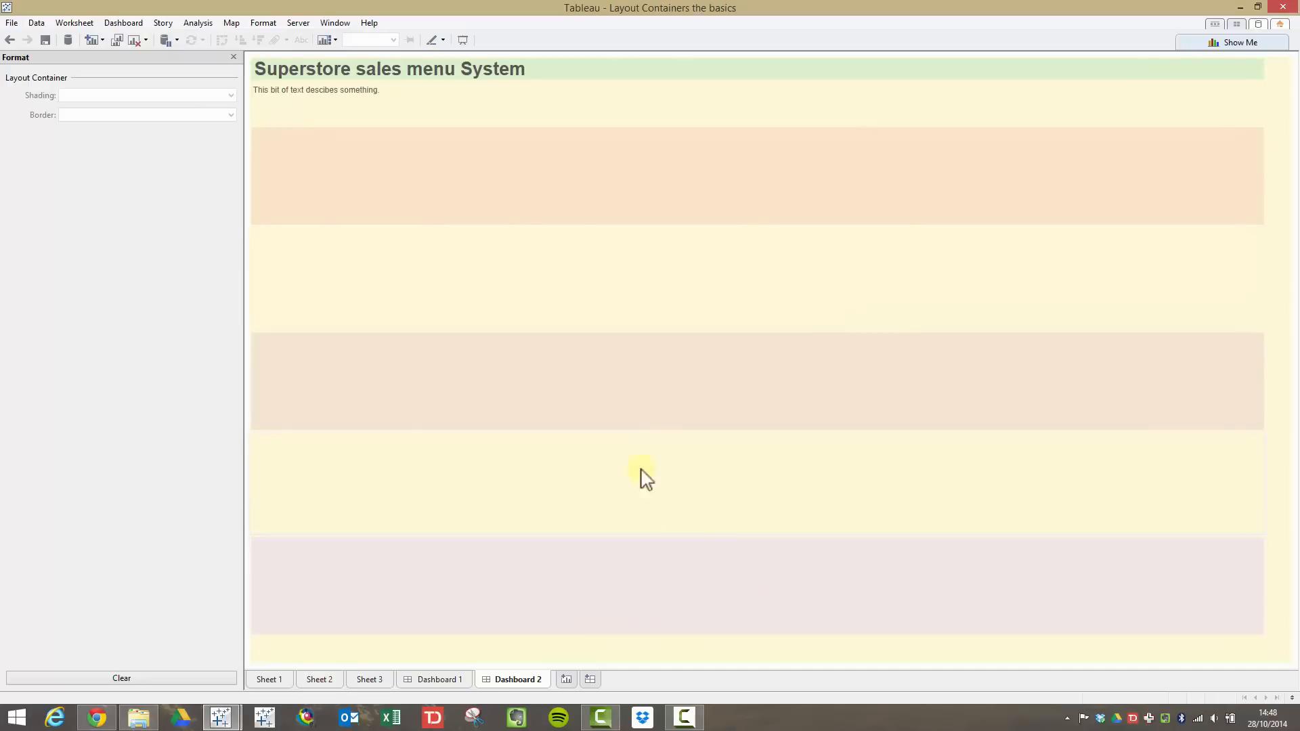
Step: Remove the two blanks above and below the stack of nested vertical containers
left_click(578, 119)
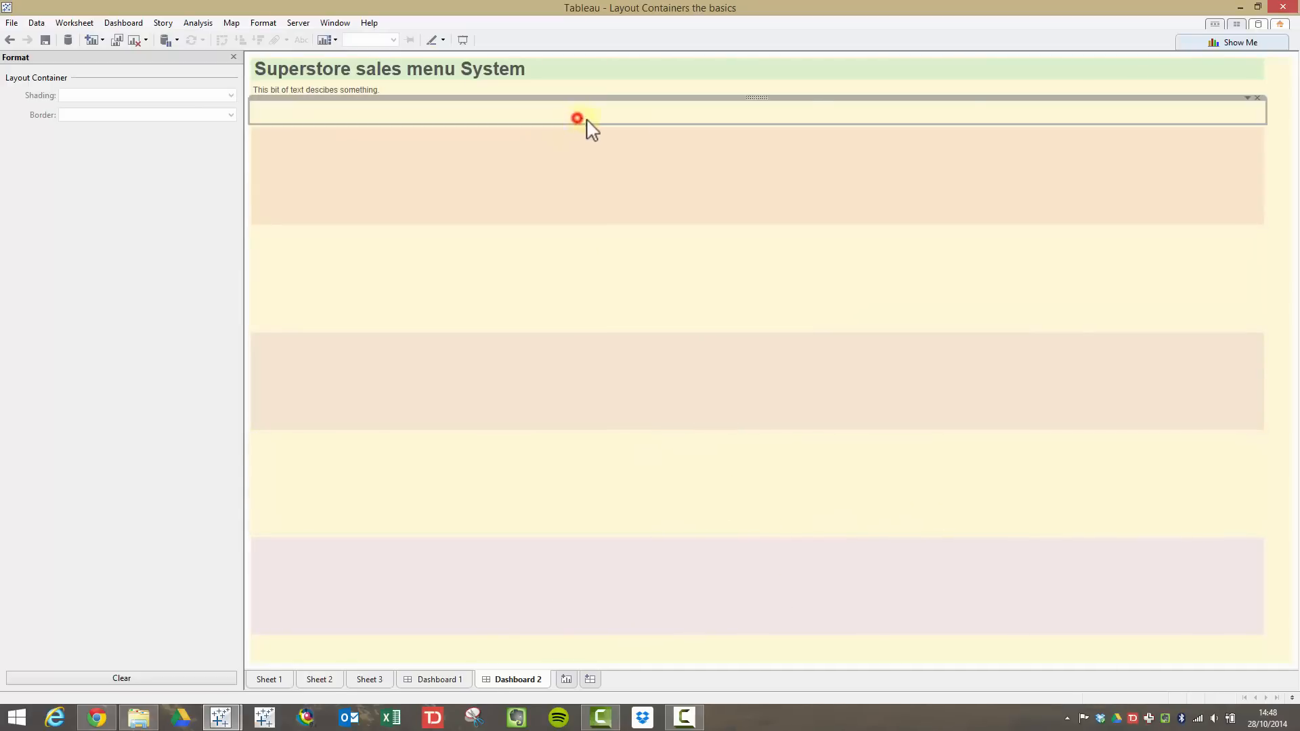
left_click_drag(1259, 105, 552, 649)
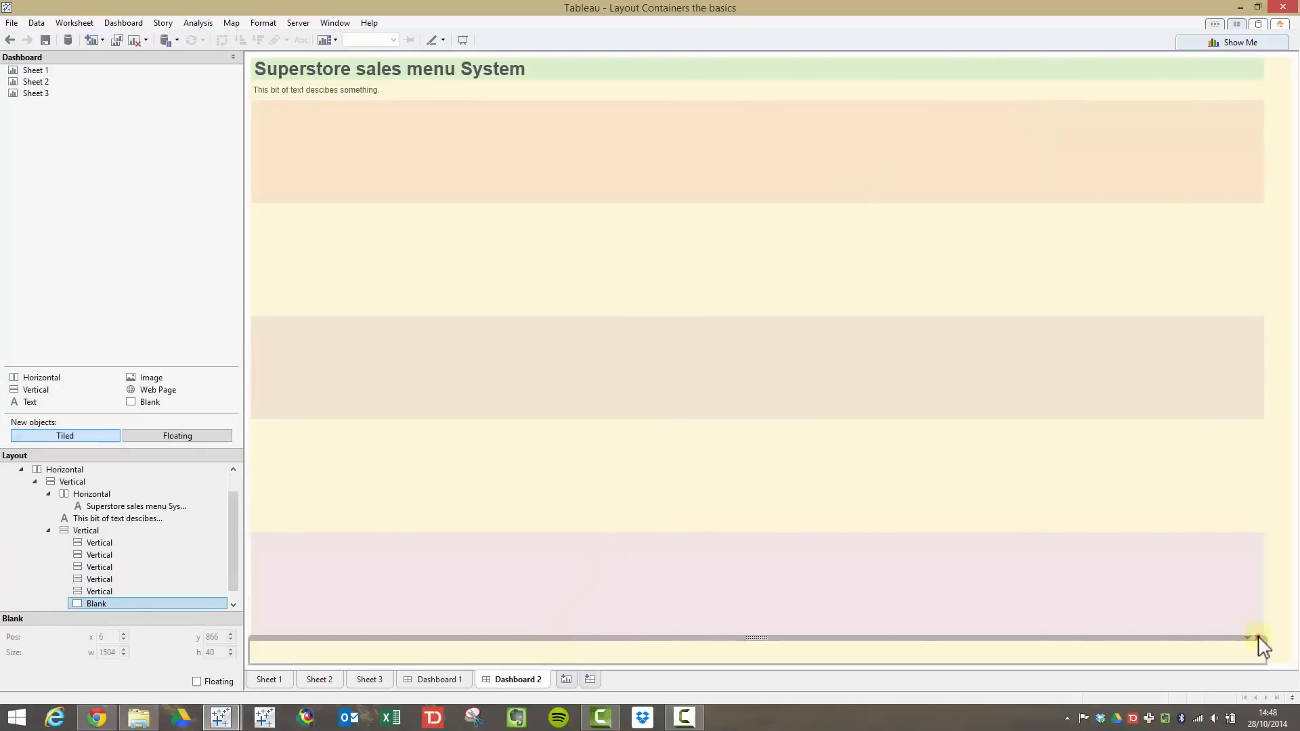
left_click(1257, 635)
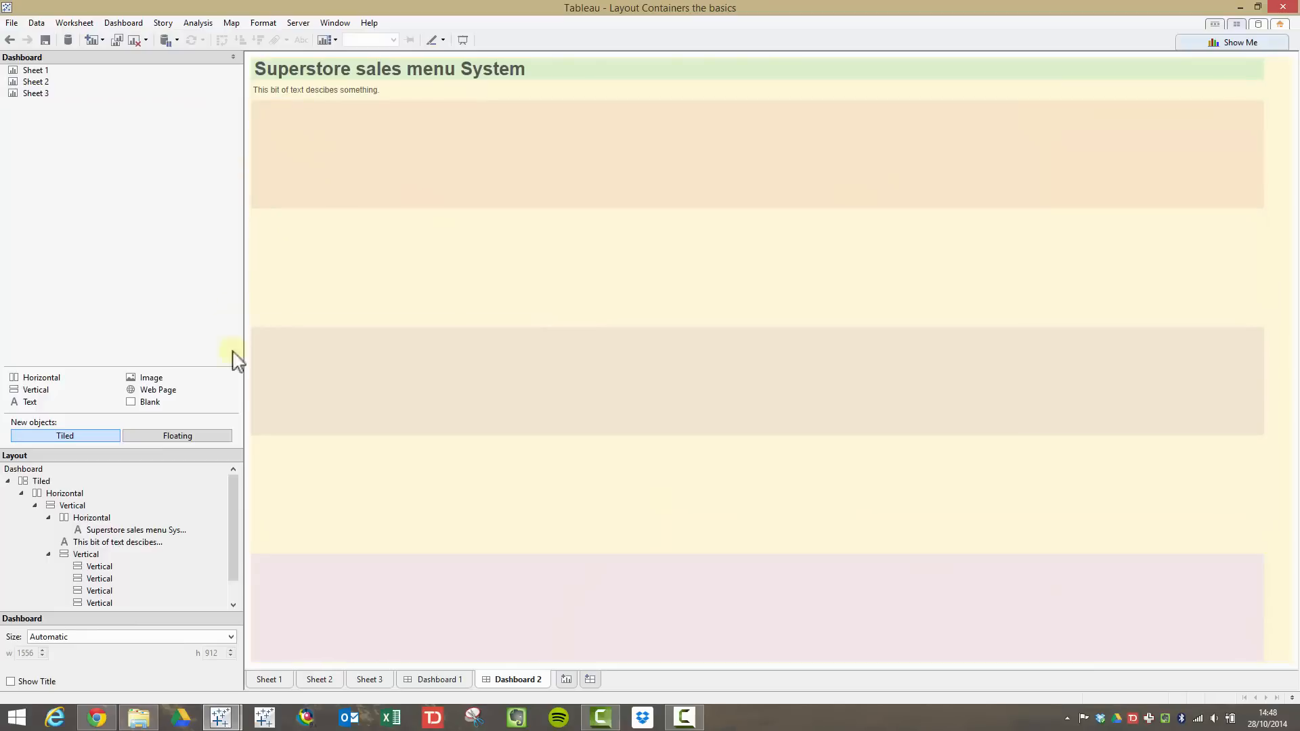
Step: Shade the parent vertical container that holds the five nested containers a darker pink
left_click(84, 555)
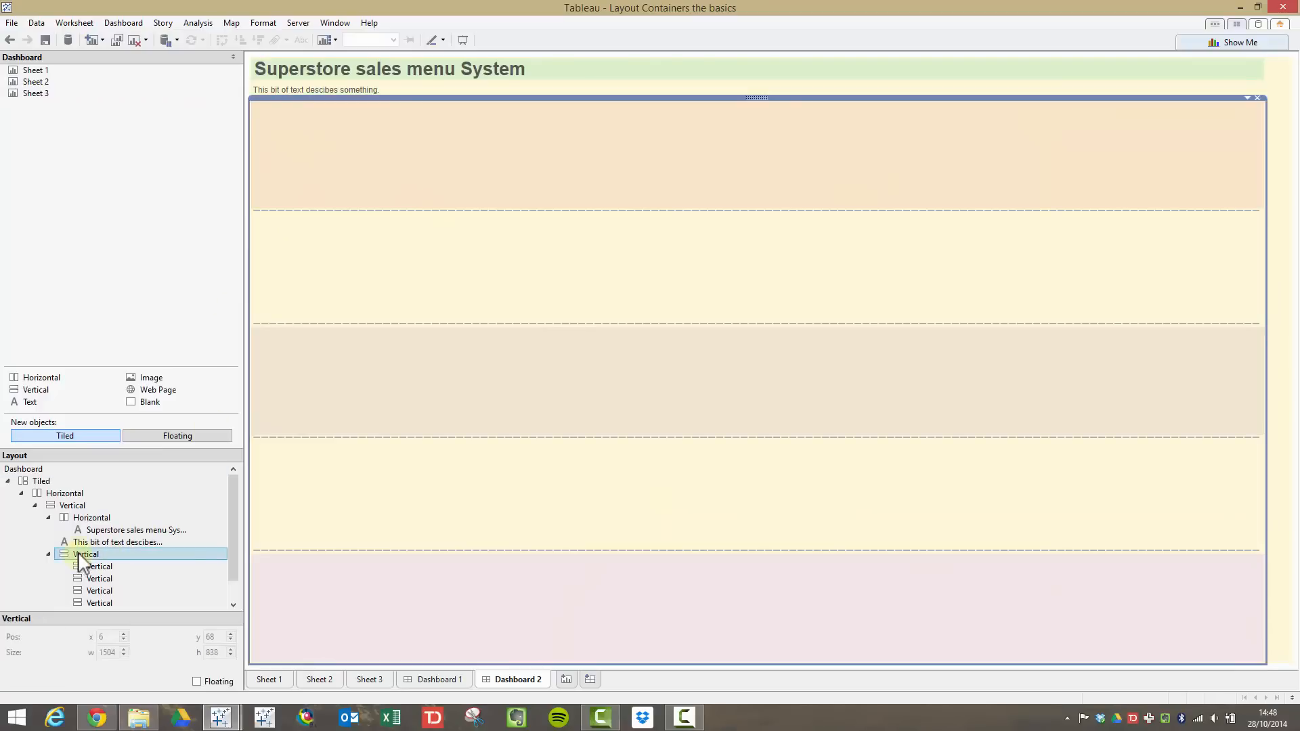
left_click(1248, 99)
left_click(1184, 110)
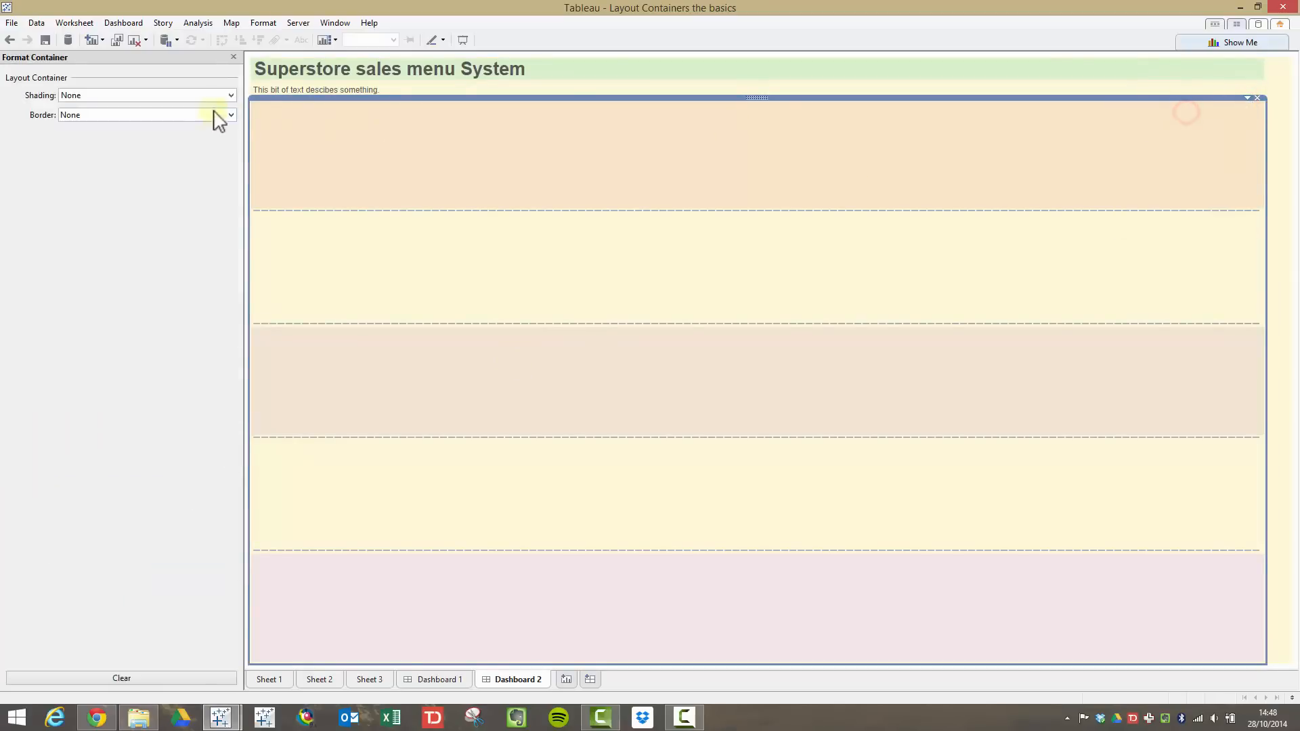
left_click(219, 95)
left_click(95, 135)
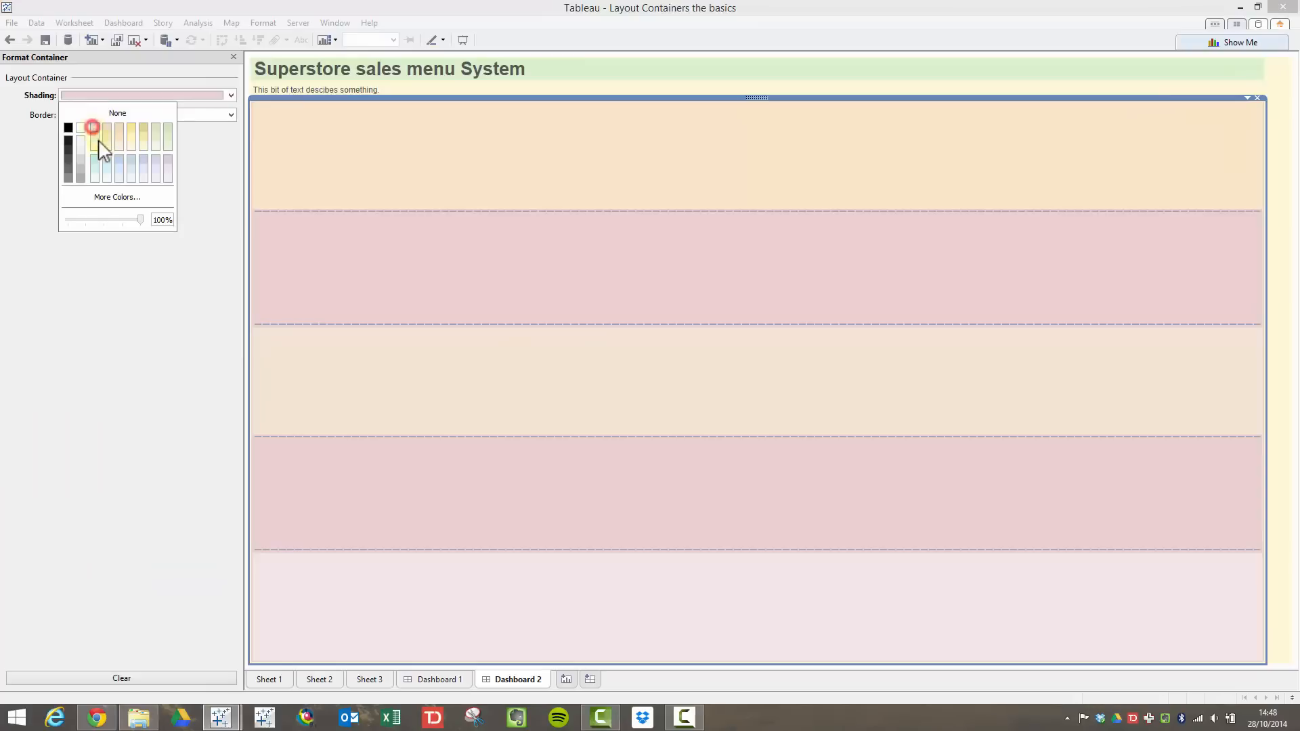
left_click(179, 357)
Step: Check the five stacked vertical containers by selecting each from top to bottom, and close the container formatting
left_click(922, 144)
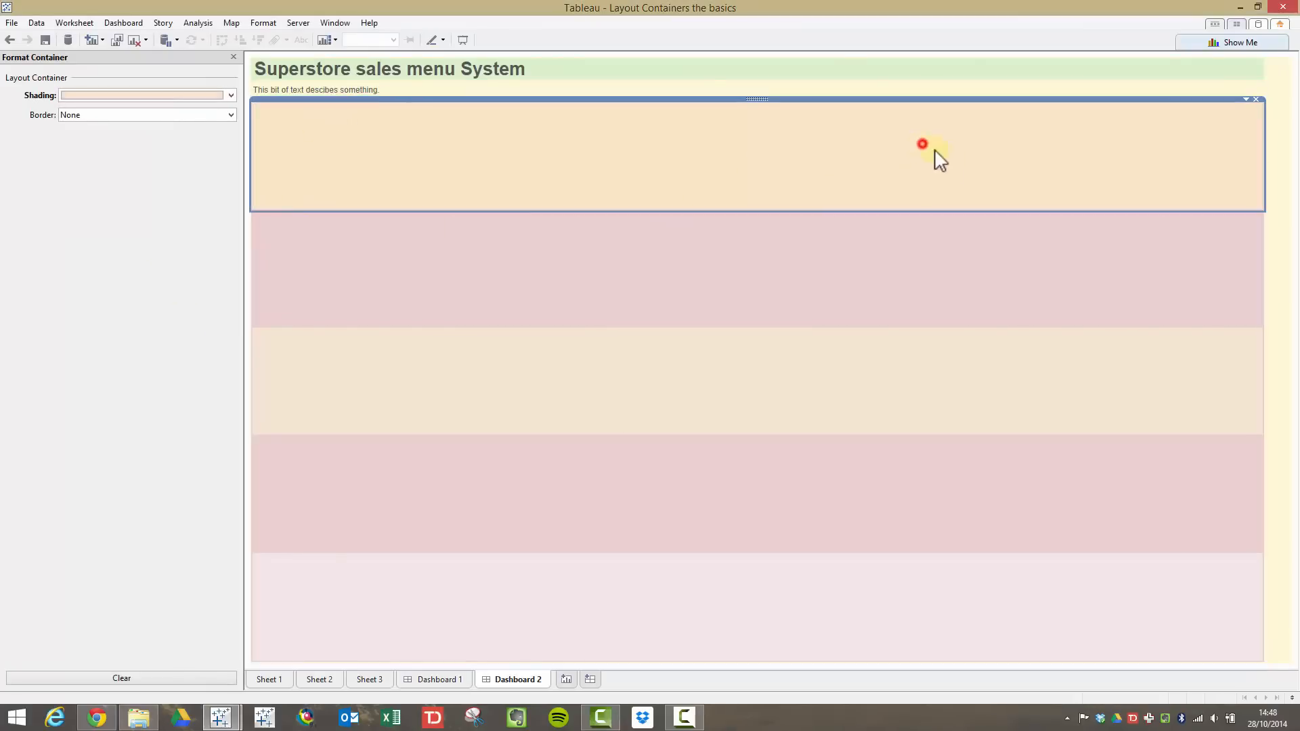
left_click(1223, 131)
left_click(1202, 210)
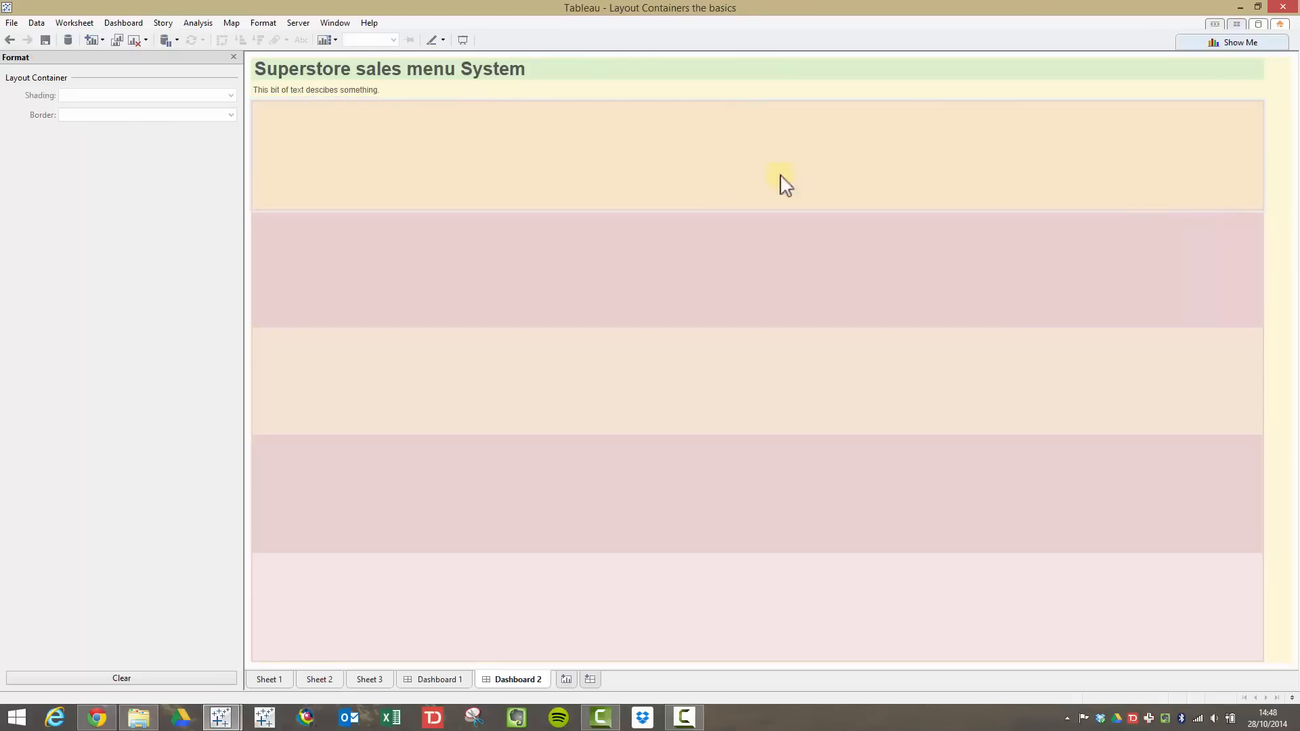
left_click(534, 177)
left_click(514, 264)
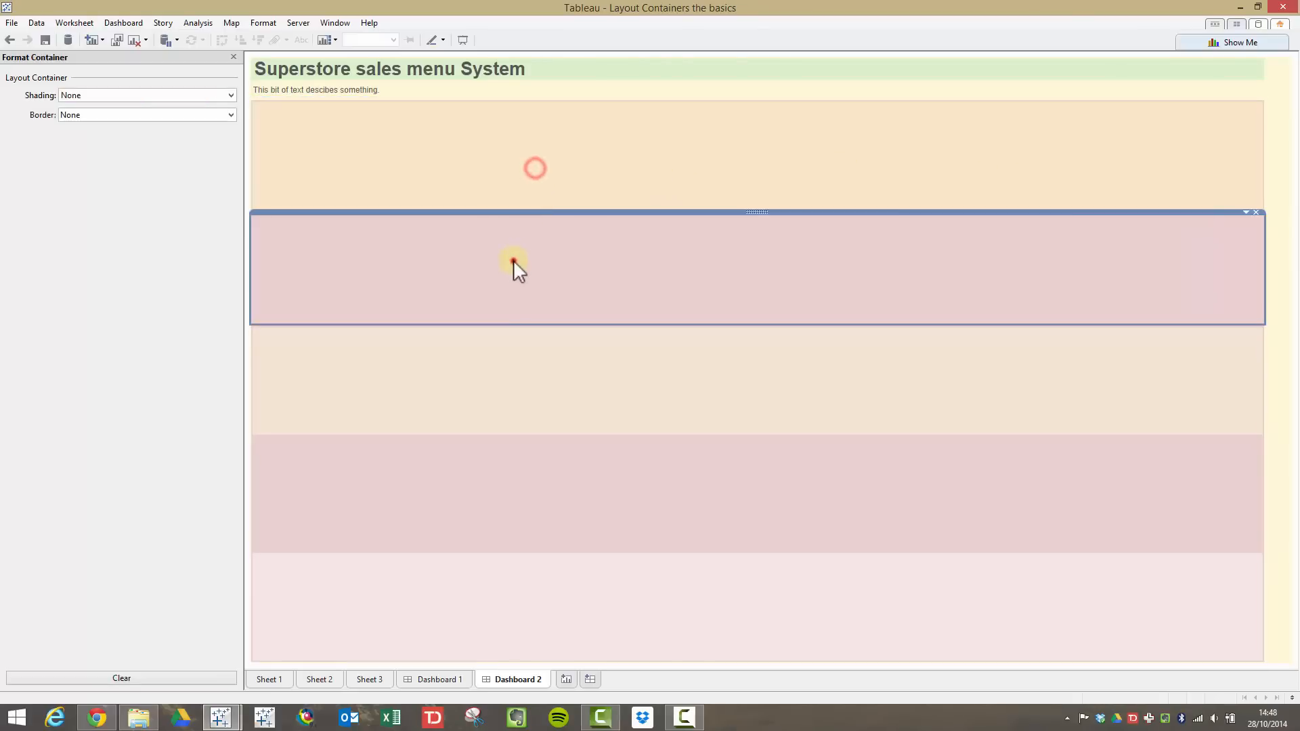
left_click(507, 369)
left_click(507, 473)
left_click(550, 583)
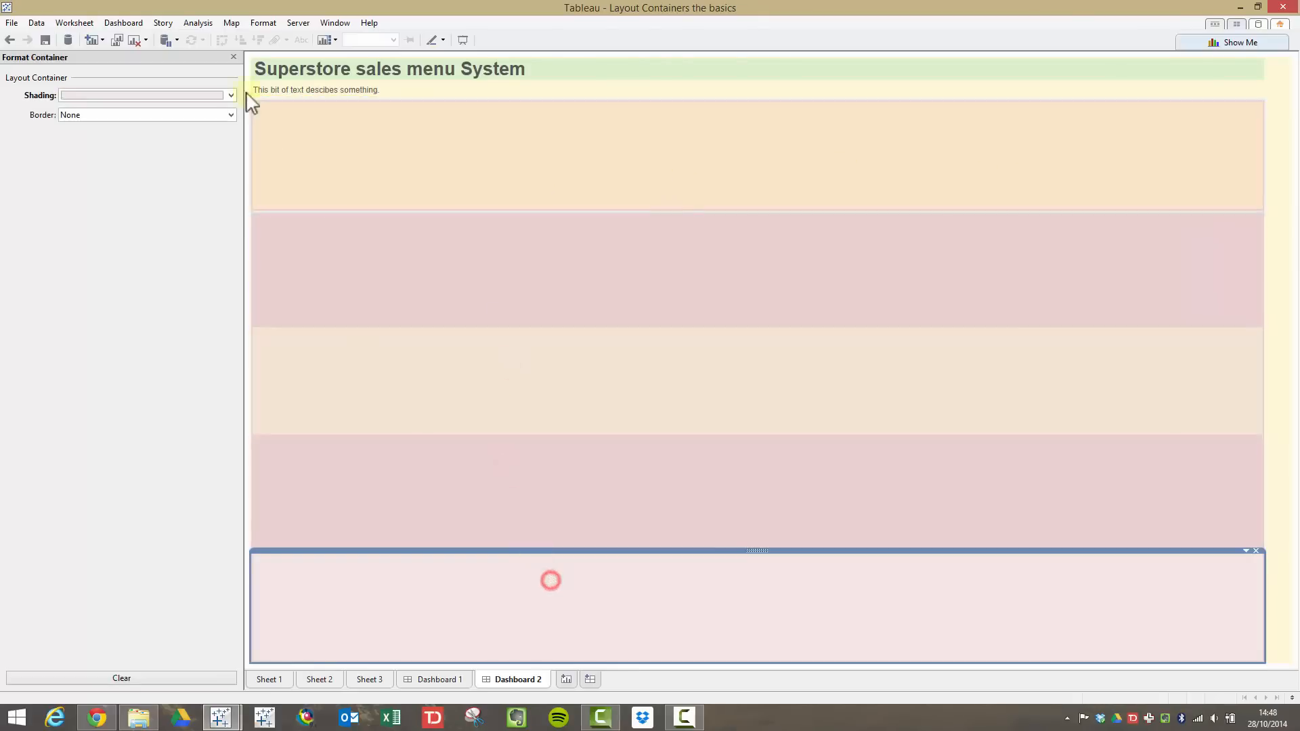
left_click(234, 57)
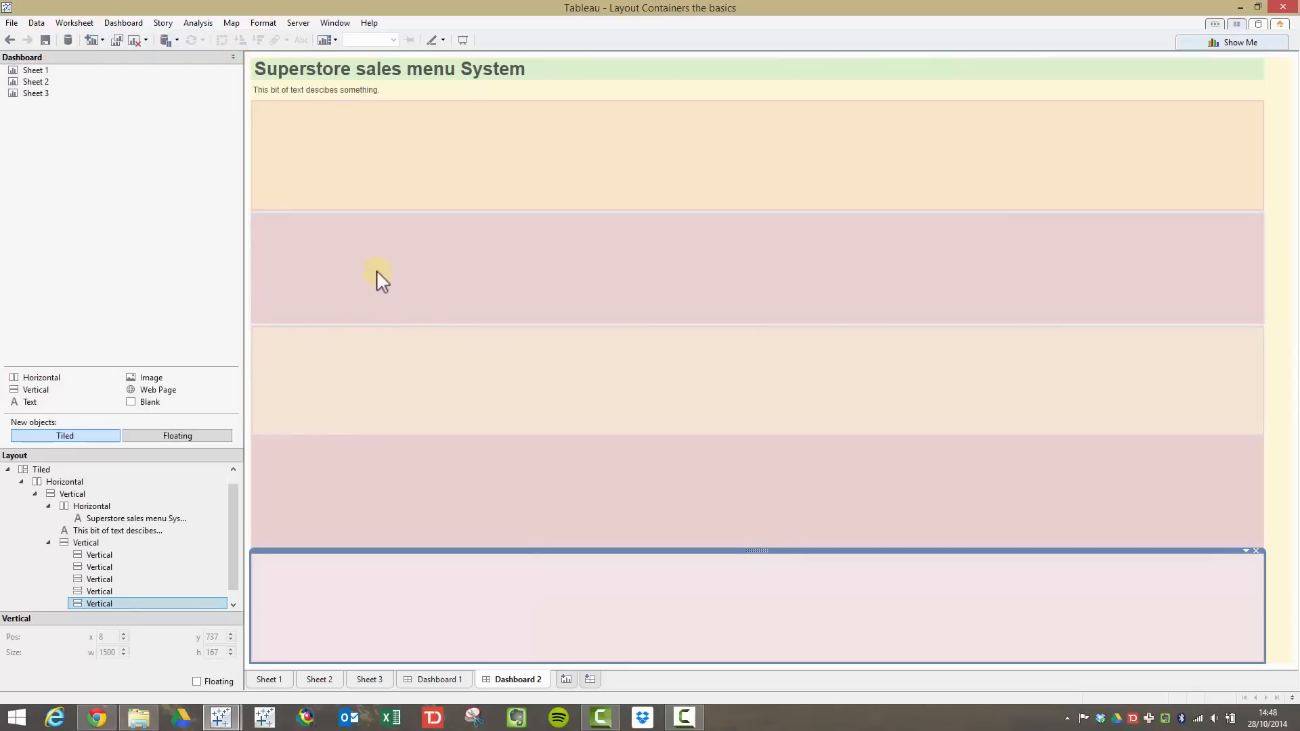
Step: Review the layout hierarchy by selecting the heading's horizontal container, the description text and the parent vertical container
left_click_drag(233, 489, 230, 513)
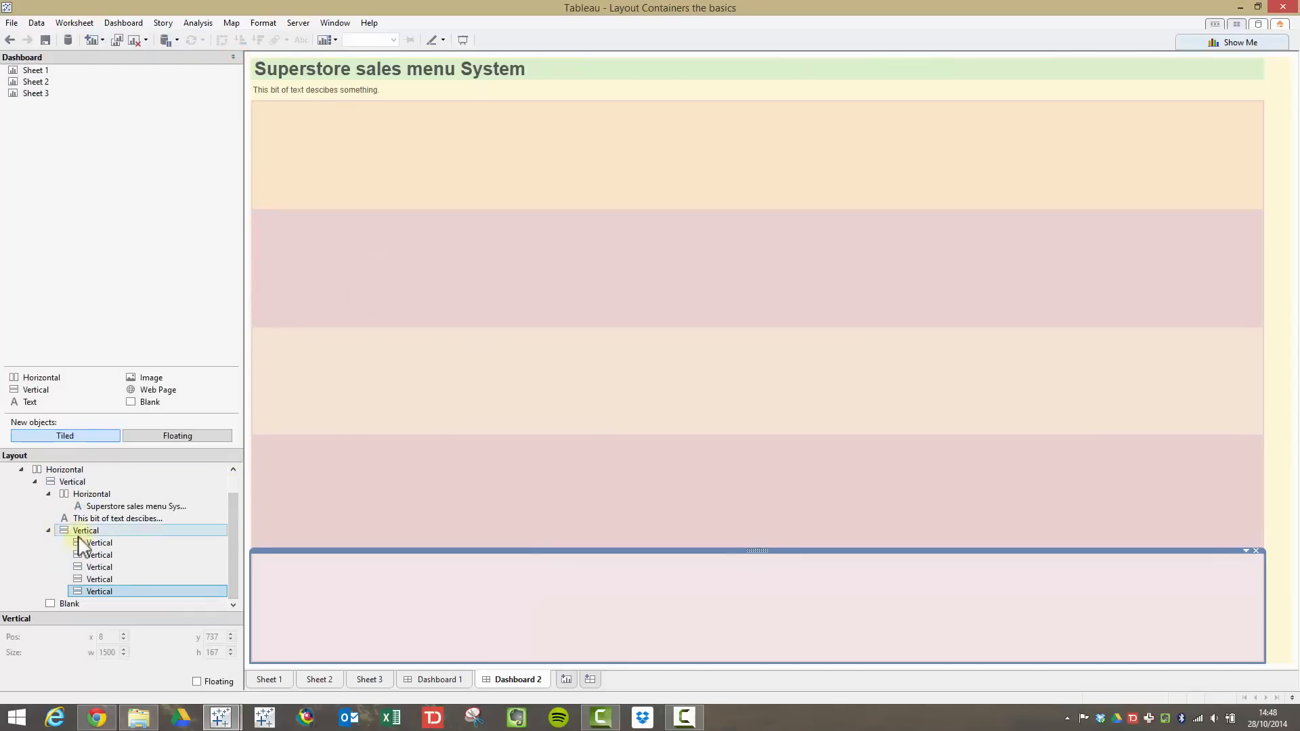
left_click(59, 495)
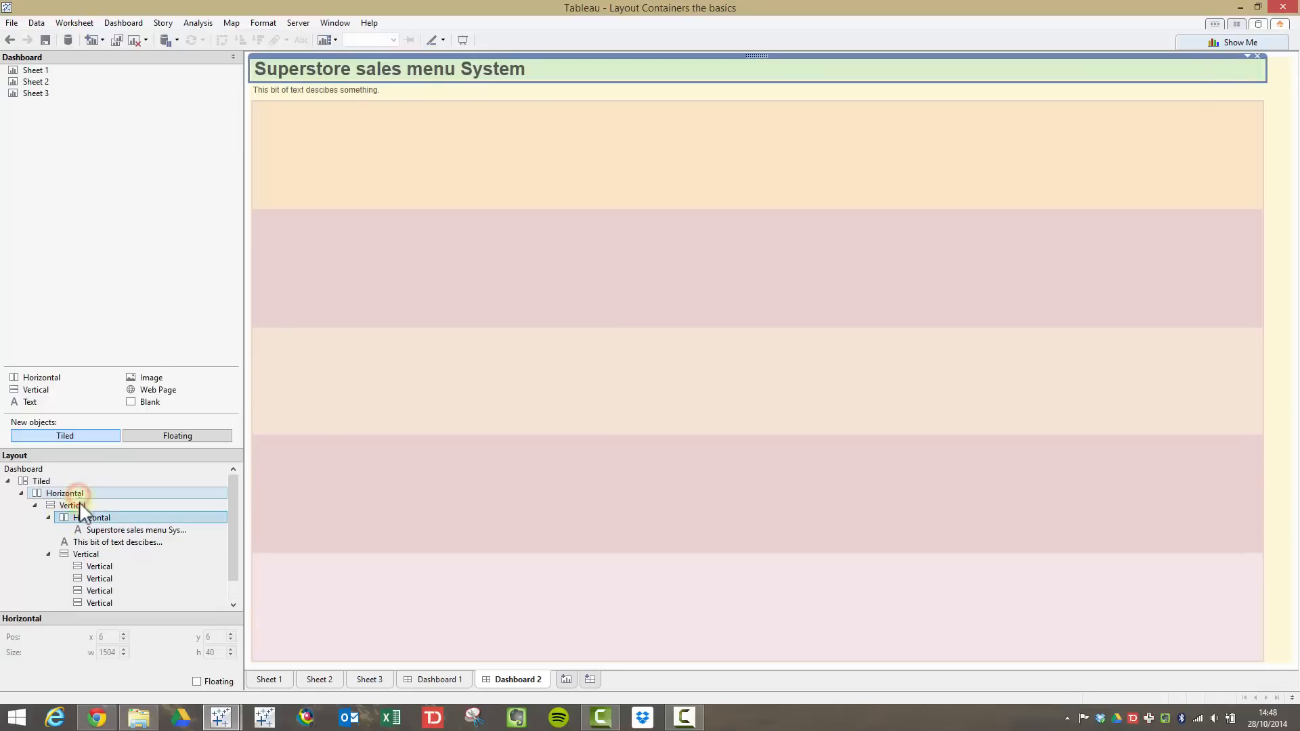
left_click(82, 542)
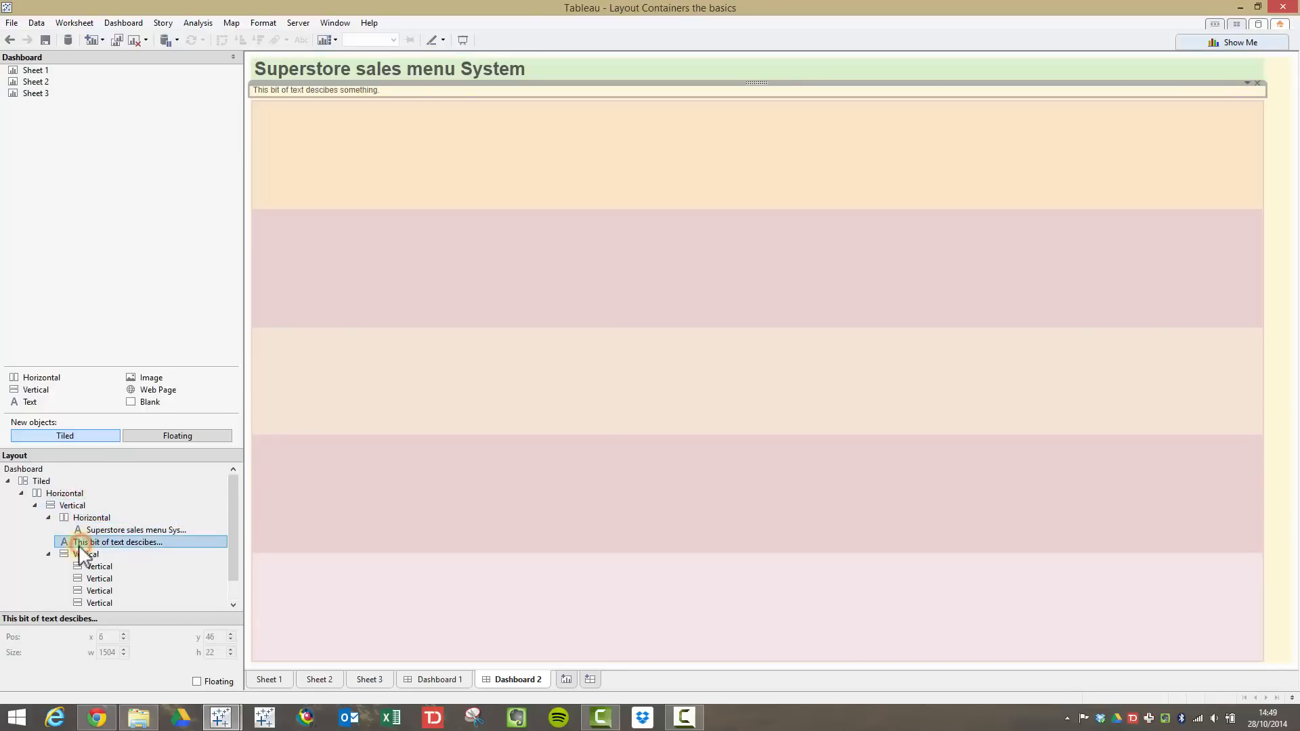
left_click(75, 556)
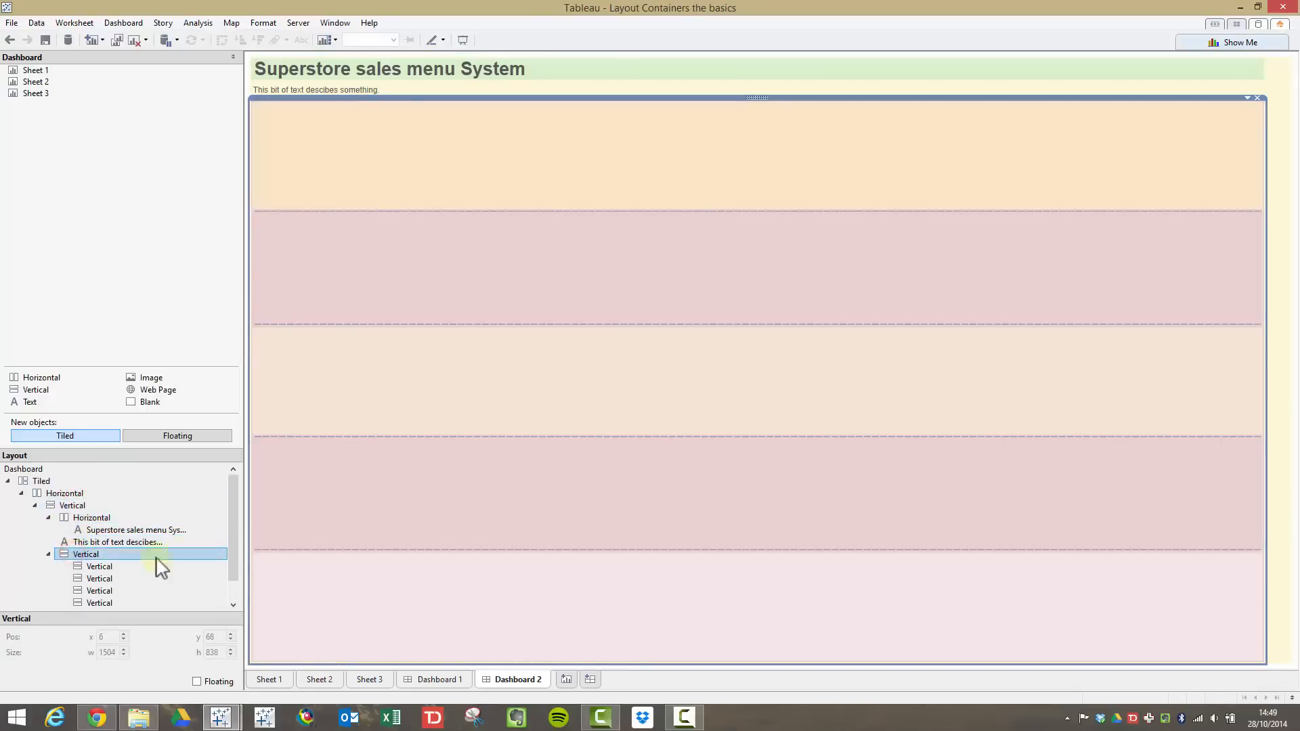
left_click_drag(235, 540, 232, 588)
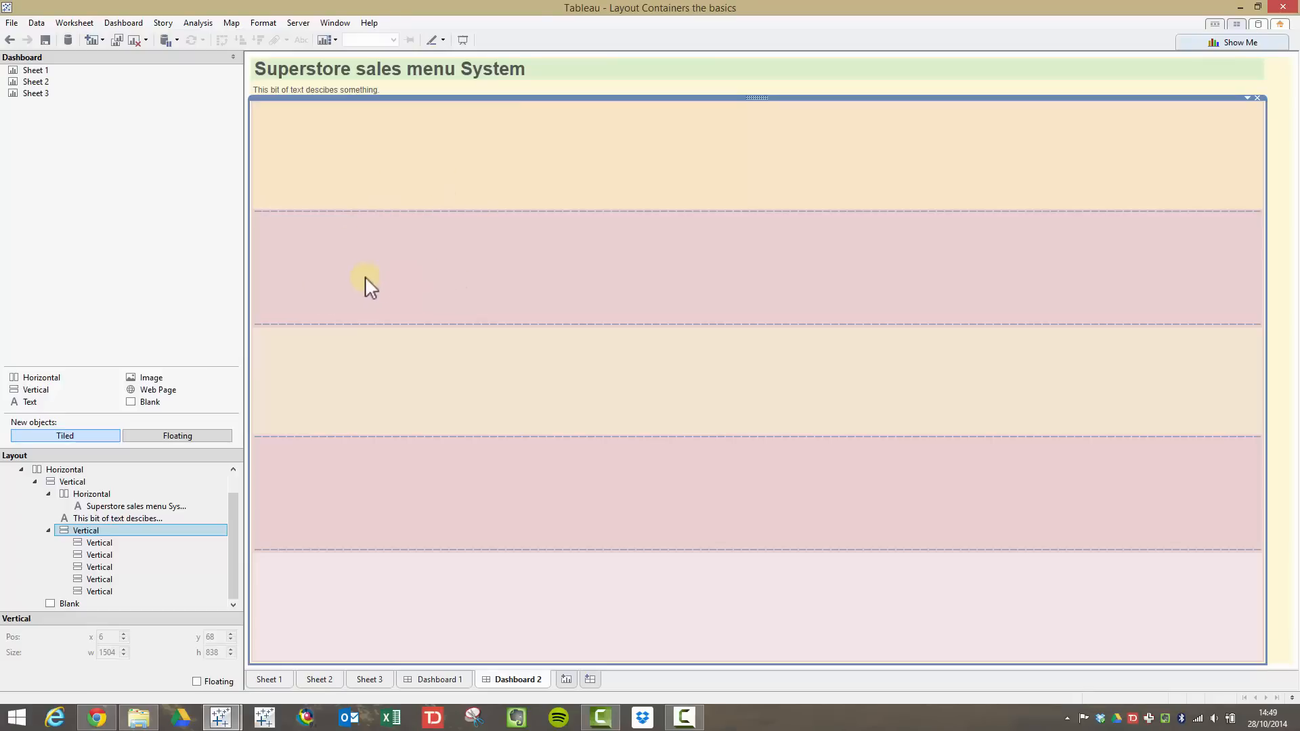
left_click(129, 278)
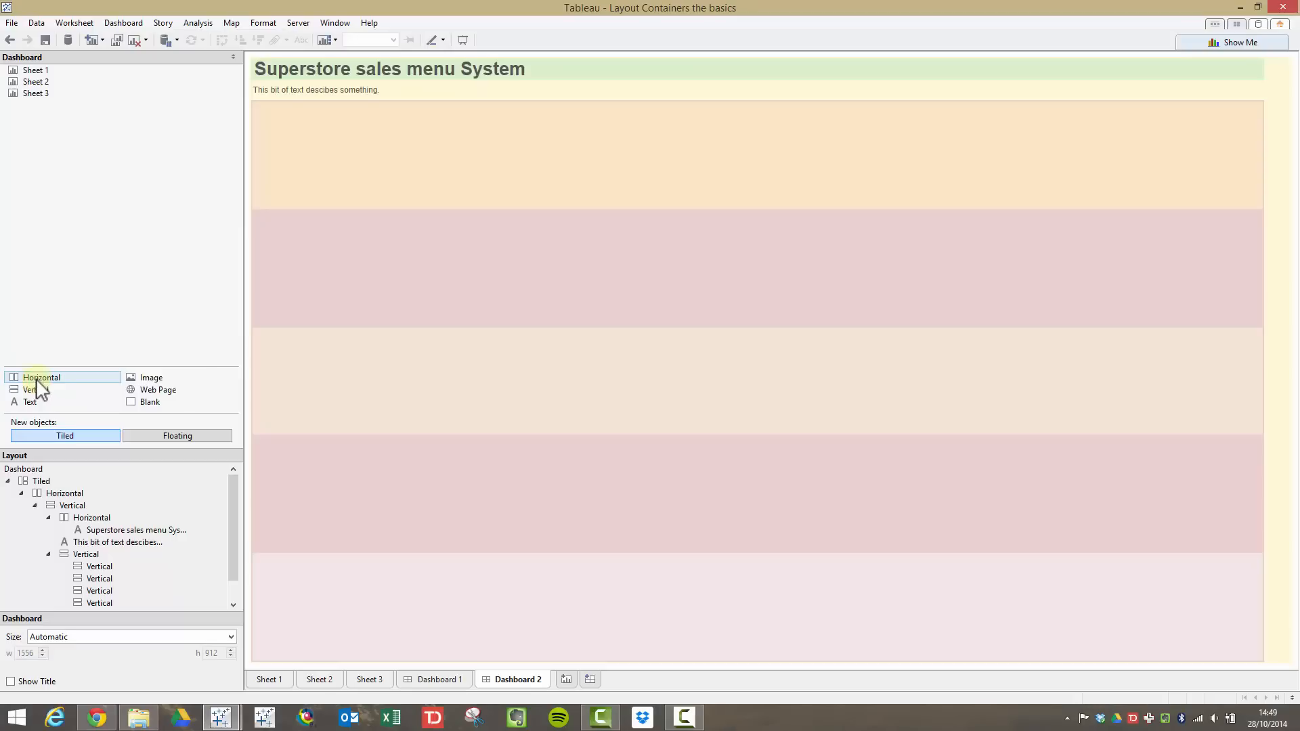
Step: Place a horizontal container inside each of the five nested vertical containers, from top to bottom
left_click_drag(32, 379, 429, 178)
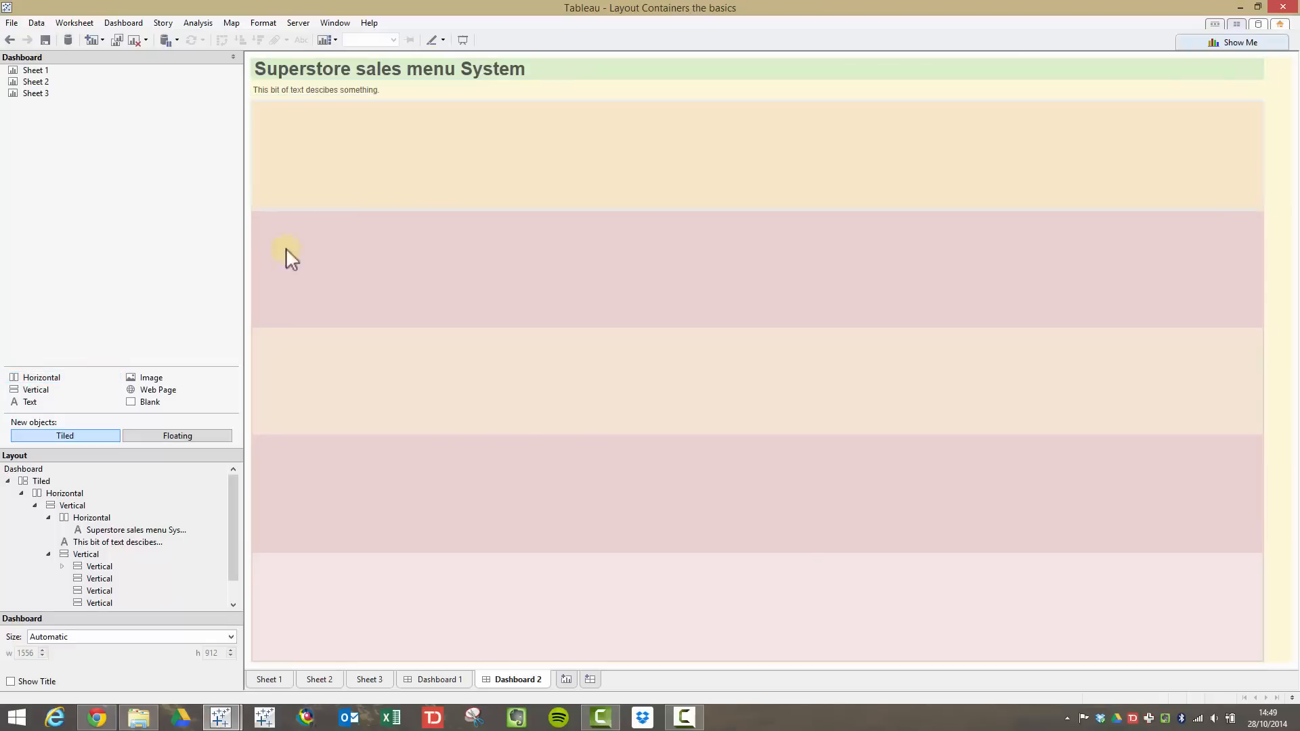
left_click_drag(40, 377, 474, 270)
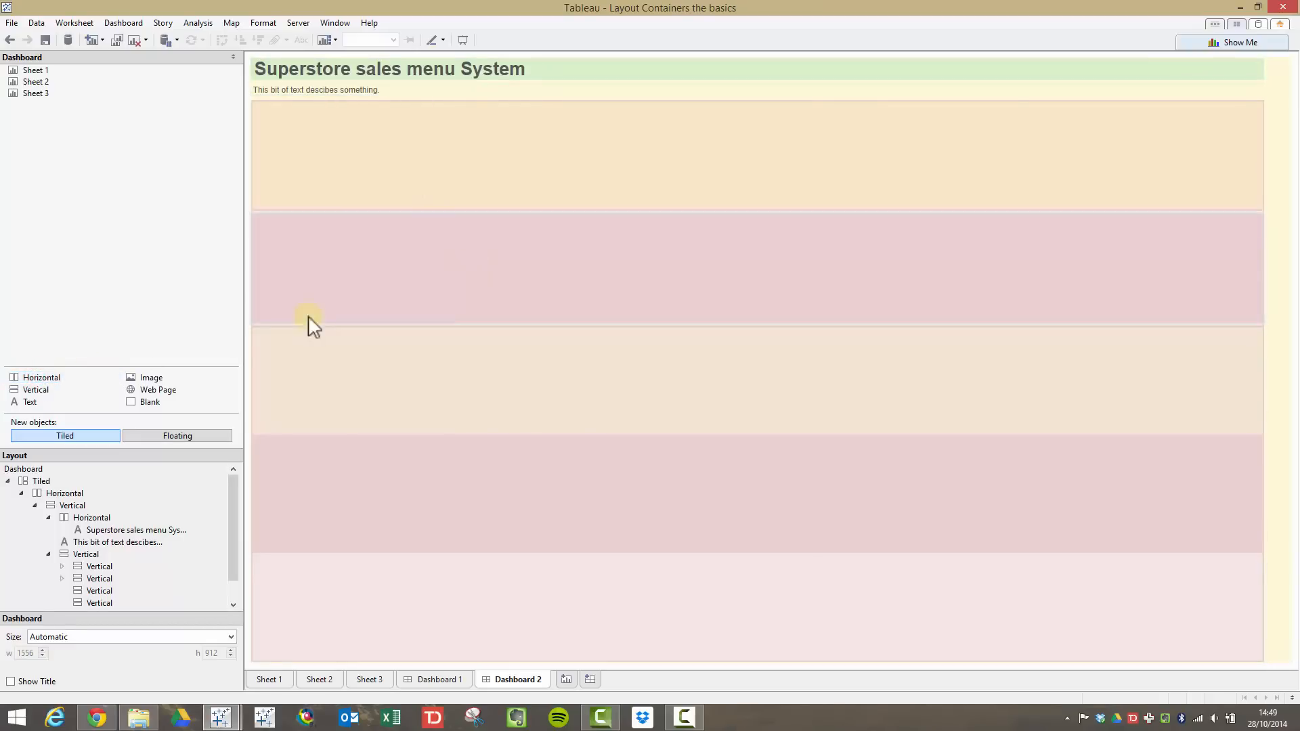
left_click_drag(55, 380, 539, 389)
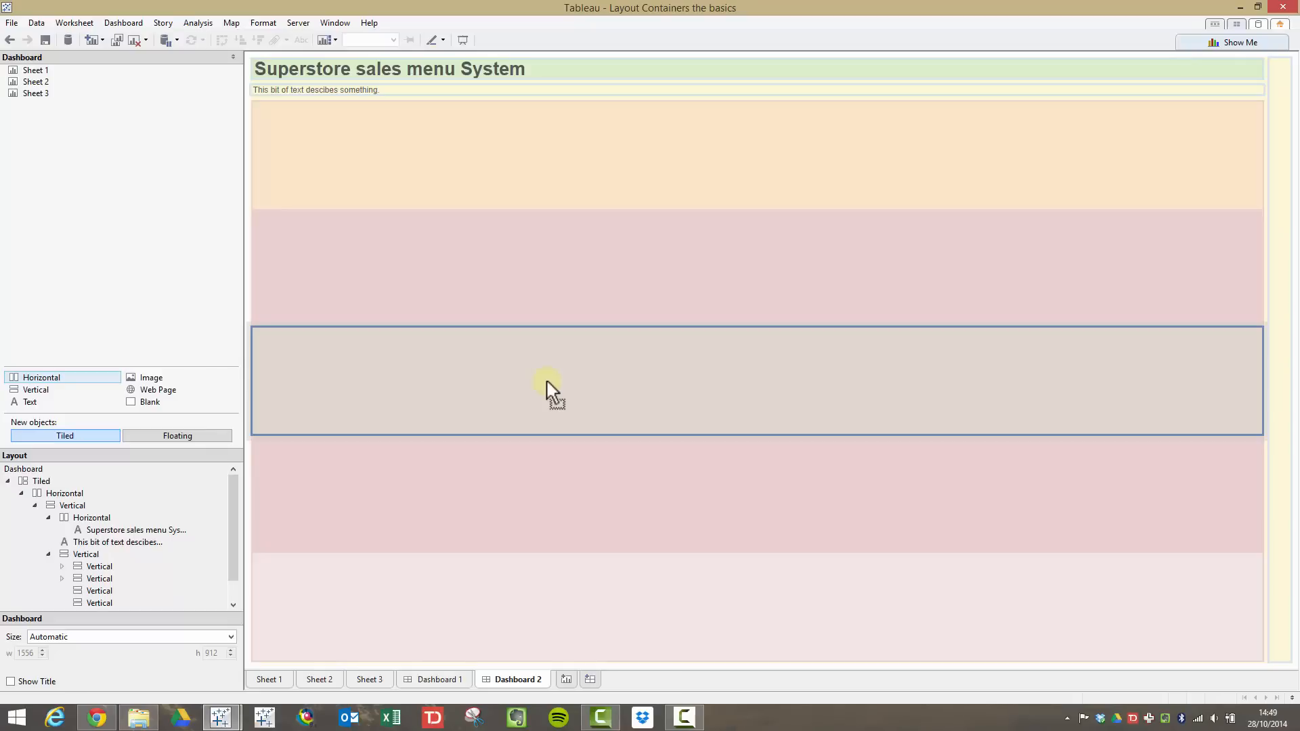
left_click_drag(547, 389, 542, 386)
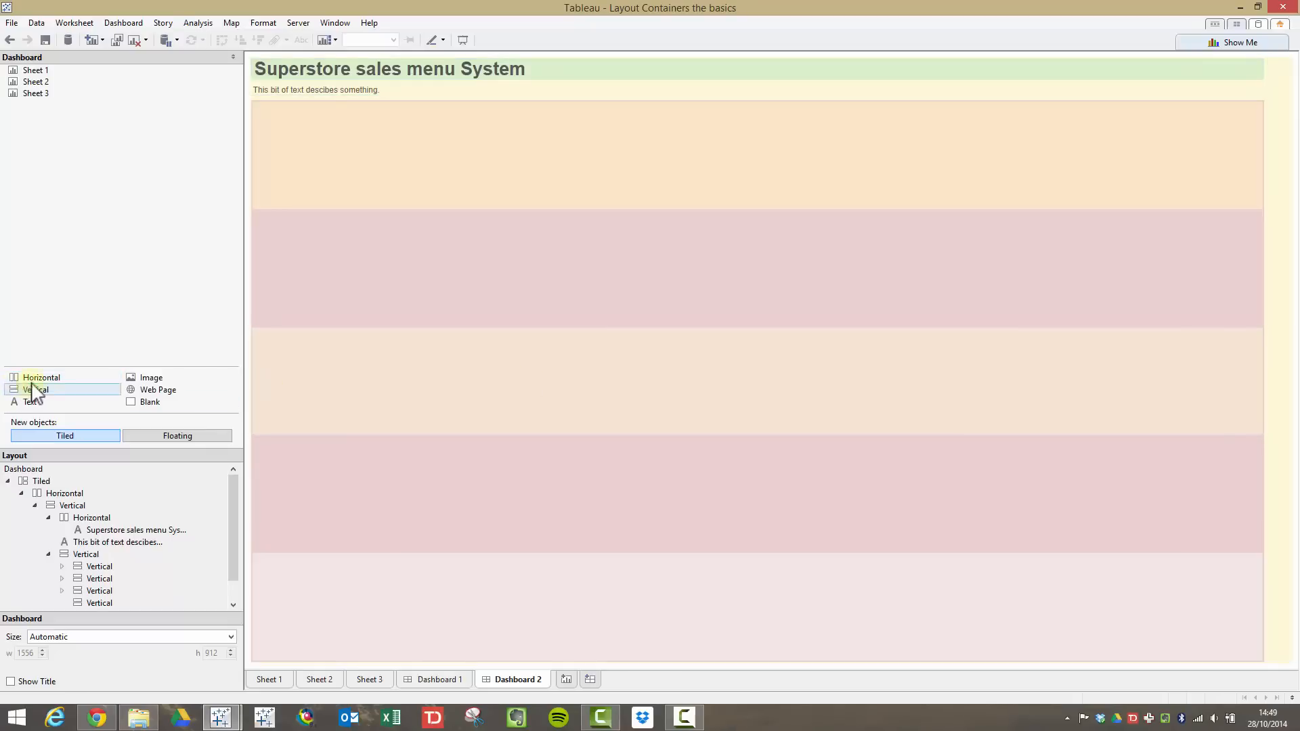
left_click_drag(34, 377, 398, 447)
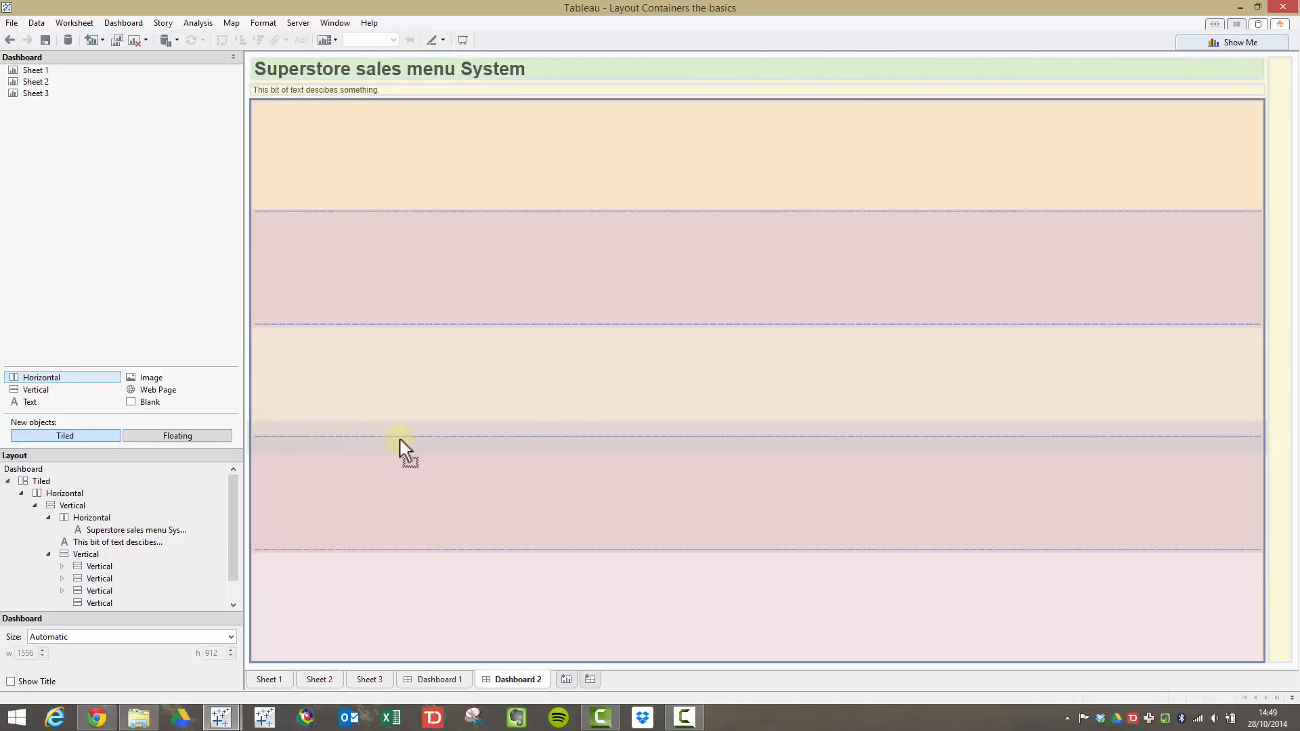
left_click_drag(399, 447, 418, 493)
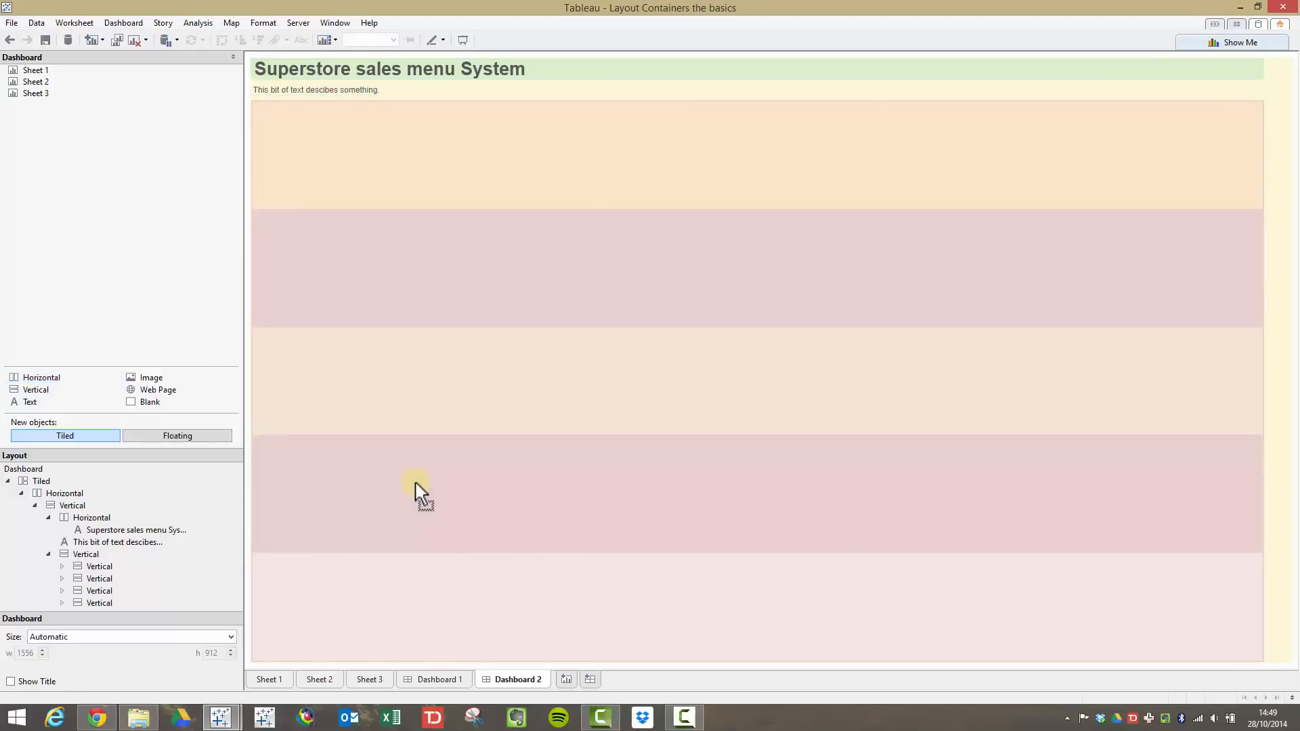
left_click_drag(43, 389, 444, 615)
Step: Expand the first nested vertical container in the layout hierarchy to check its contents
left_click_drag(232, 513, 180, 575)
left_click(80, 544)
left_click(61, 567)
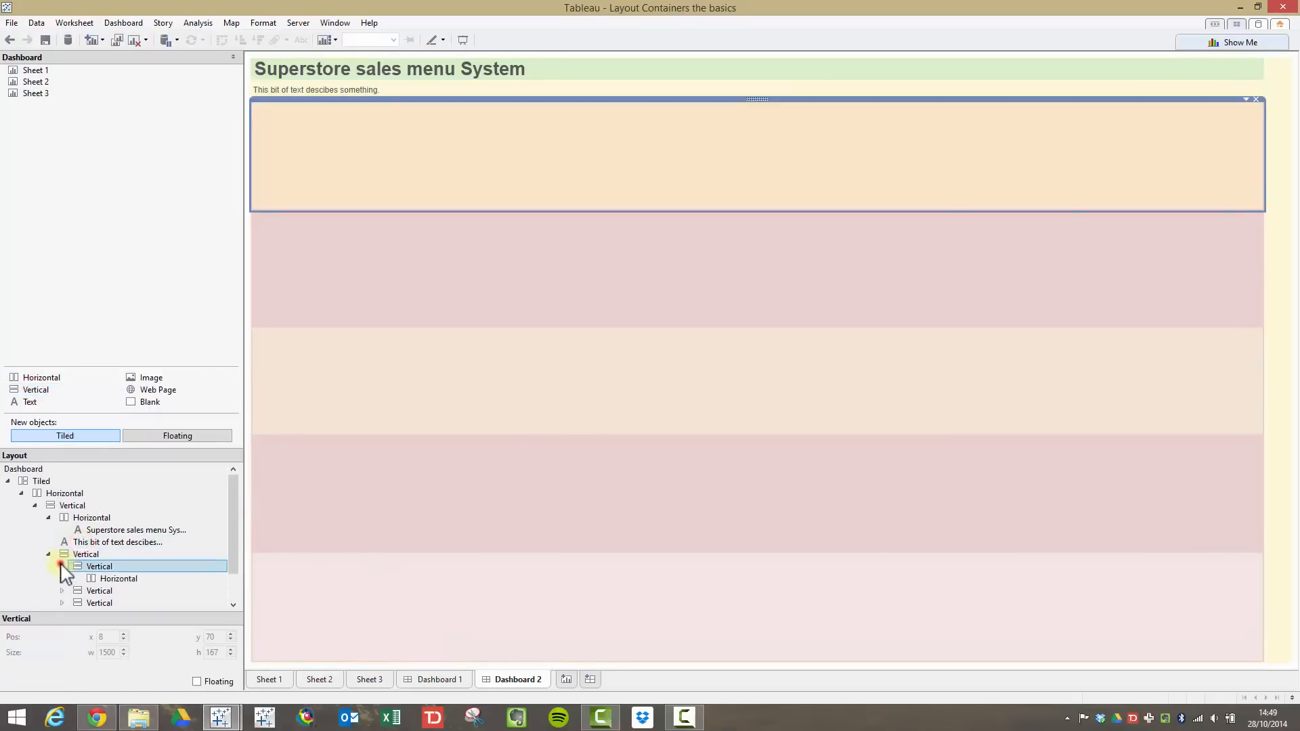
Step: Check the horizontal container nested in the first of the five vertical containers, and collapse that branch of the layout hierarchy
scroll(105, 556, "down", 1)
scroll(109, 563, "up", 1)
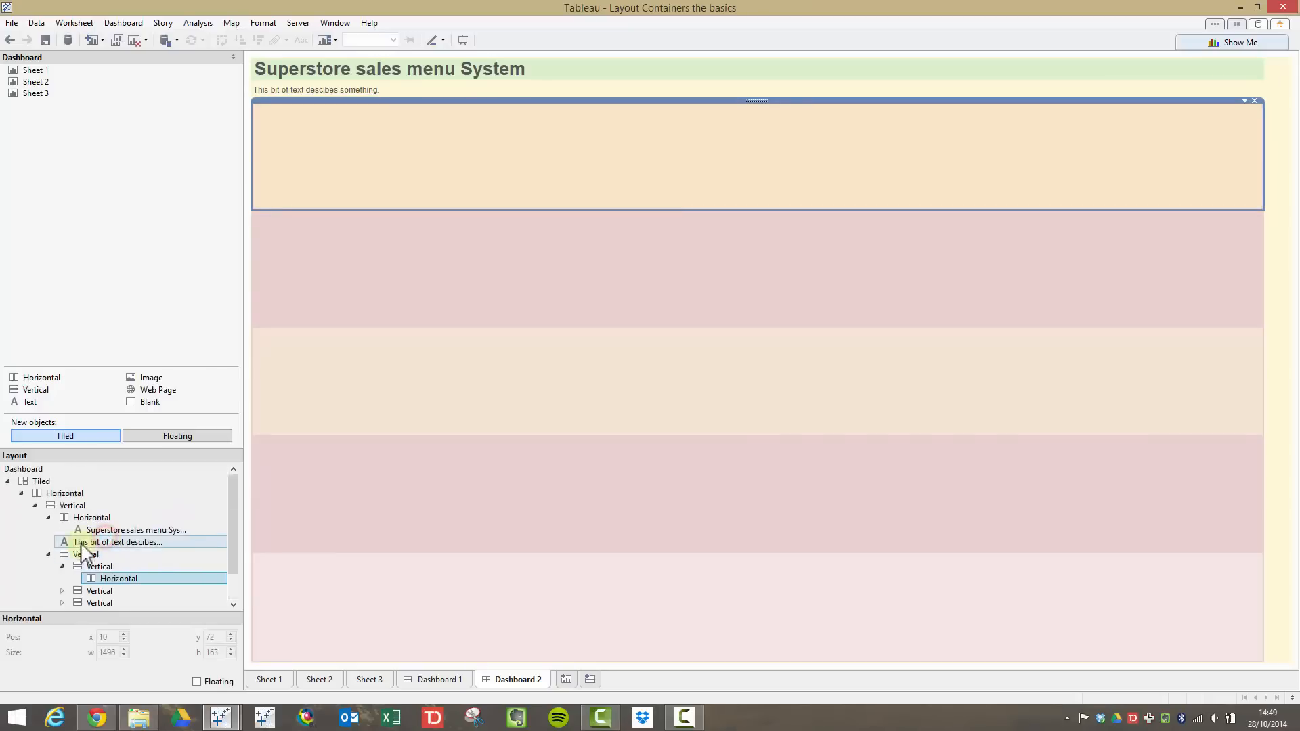
left_click(100, 567)
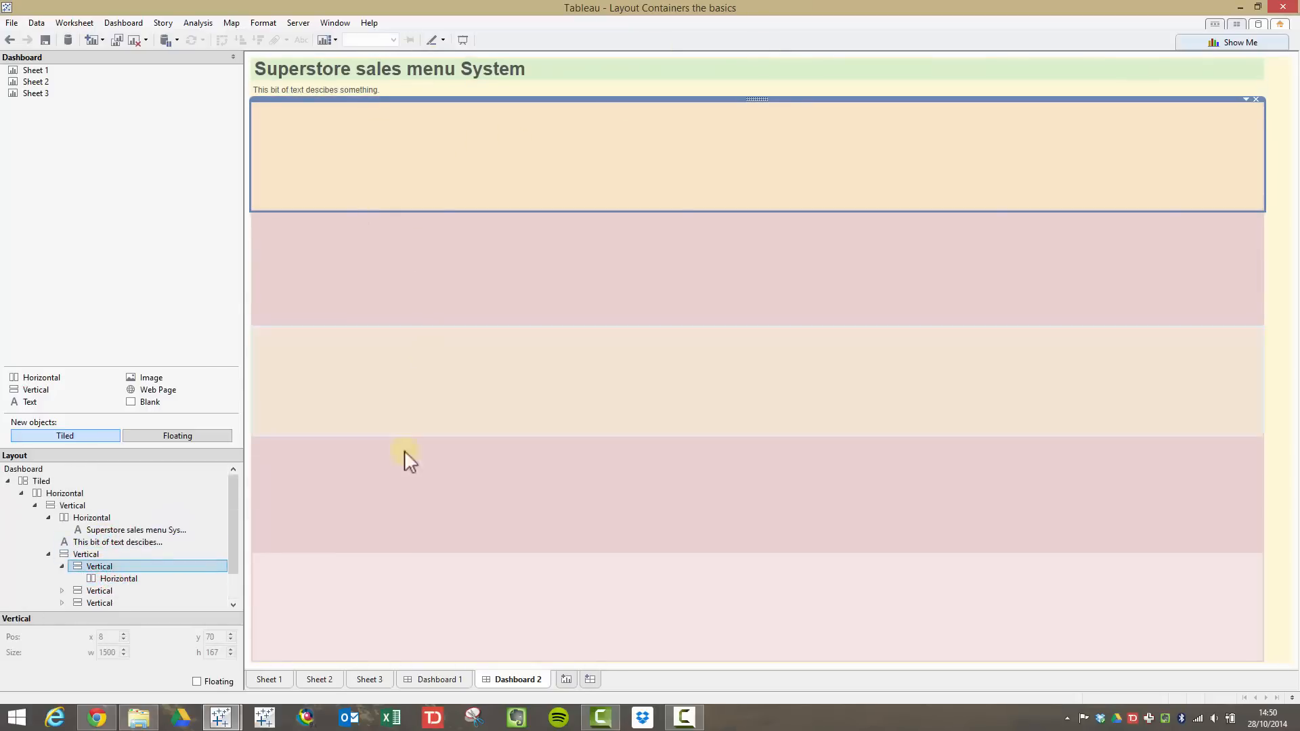
left_click(62, 566)
left_click(175, 231)
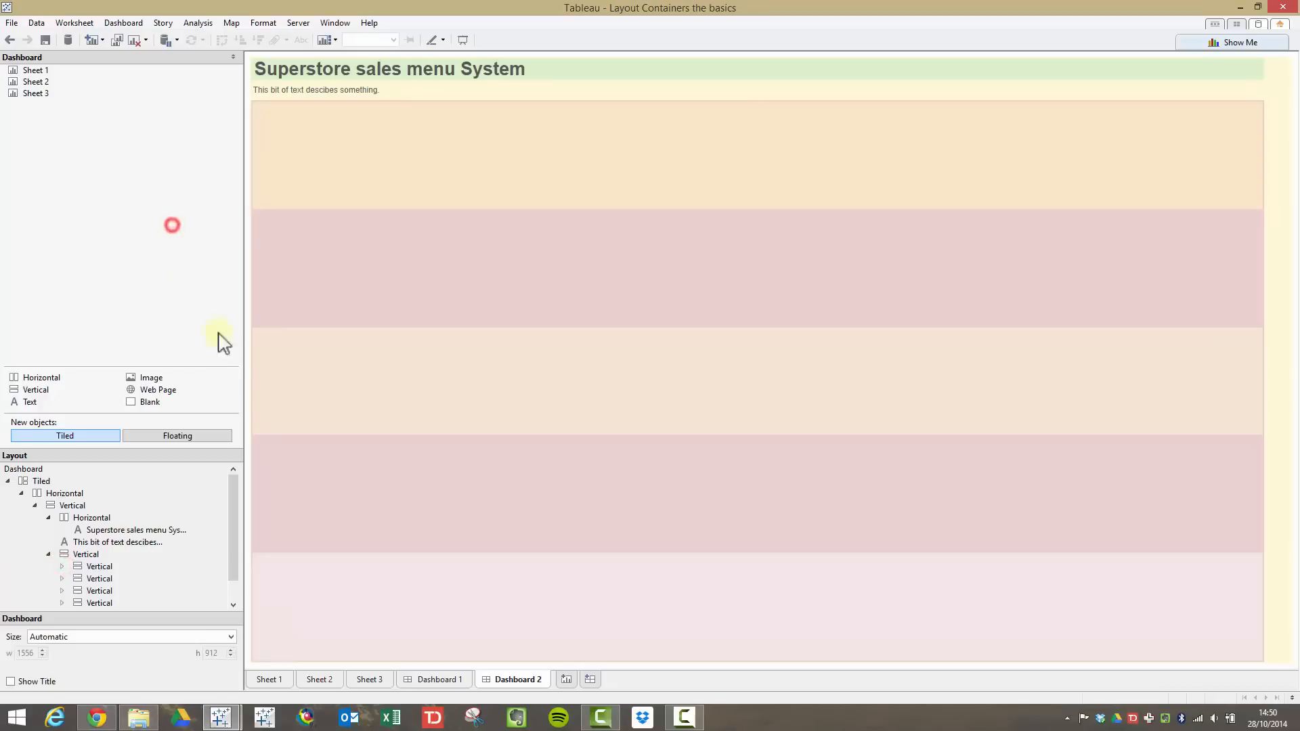
scroll(233, 515, "down", 2)
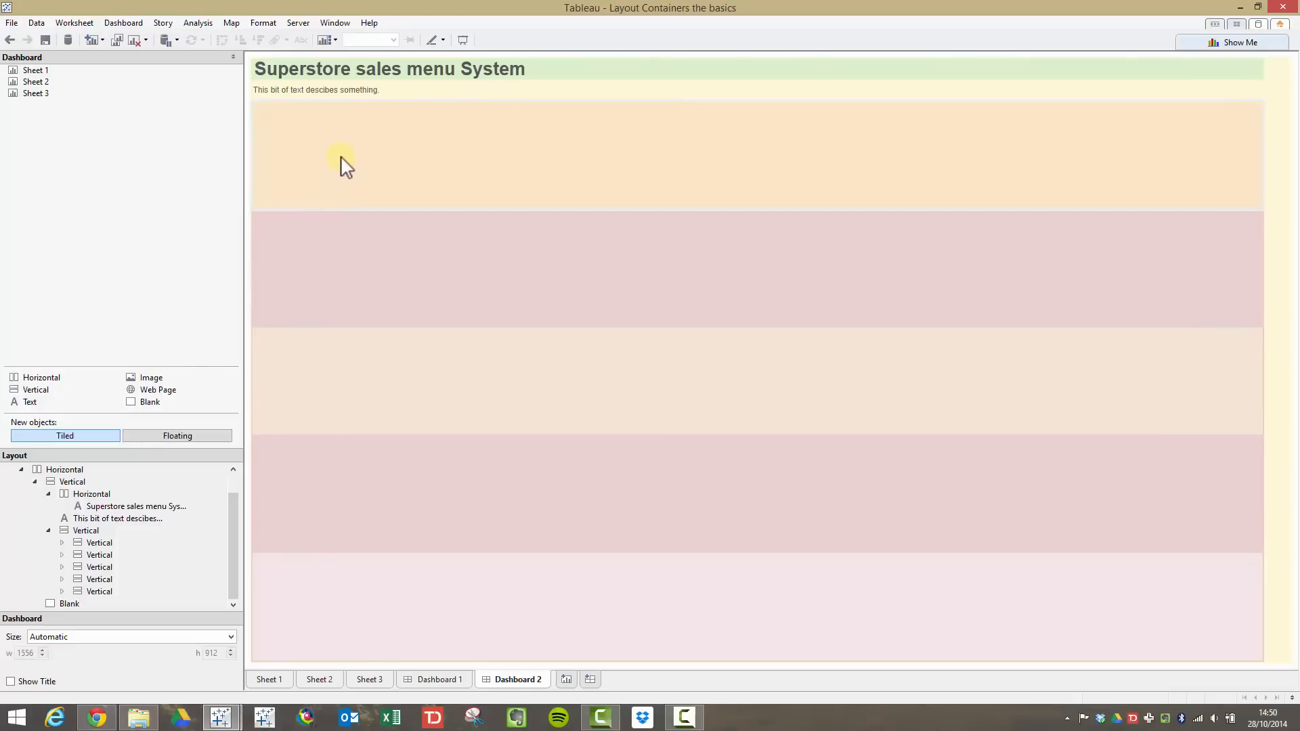
Step: Add a text object reading "Menu option1" at font size 22 to the first nested container, and copy its formatted text
left_click(31, 402)
left_click_drag(50, 404, 479, 163)
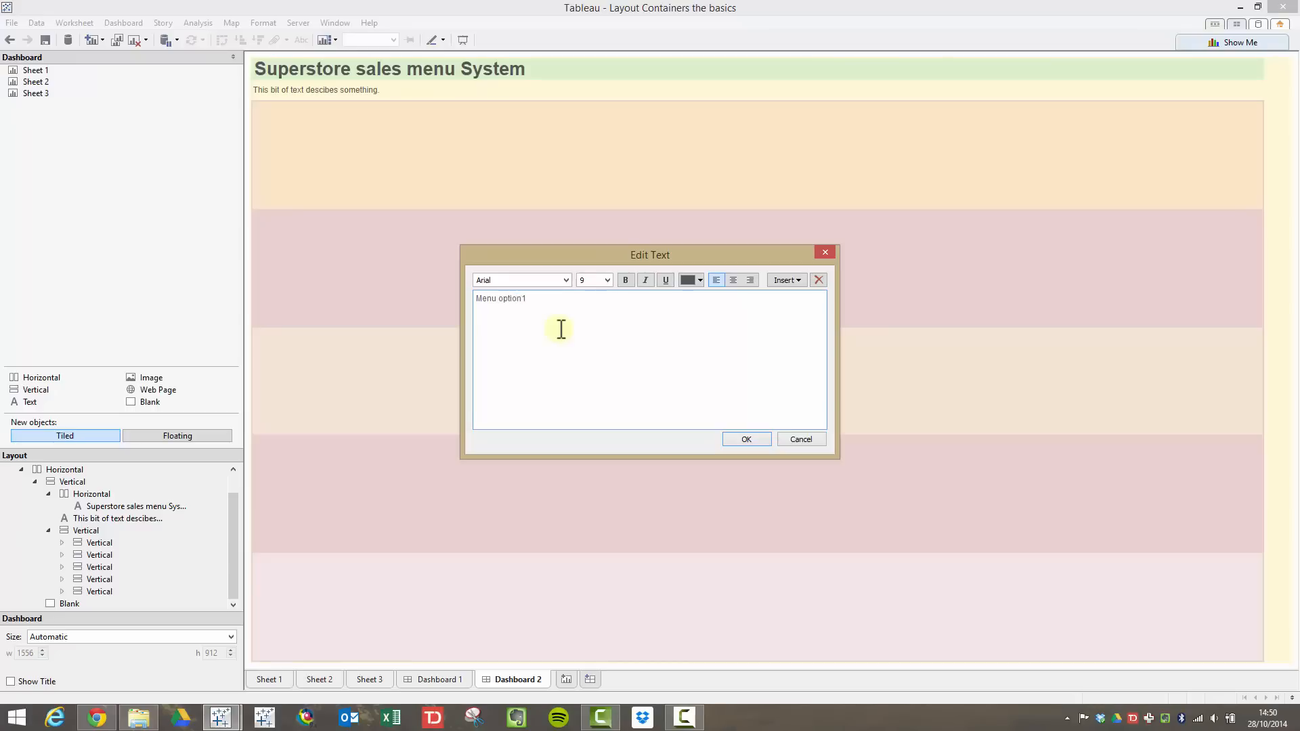
key("ctrl+a")
left_click(607, 279)
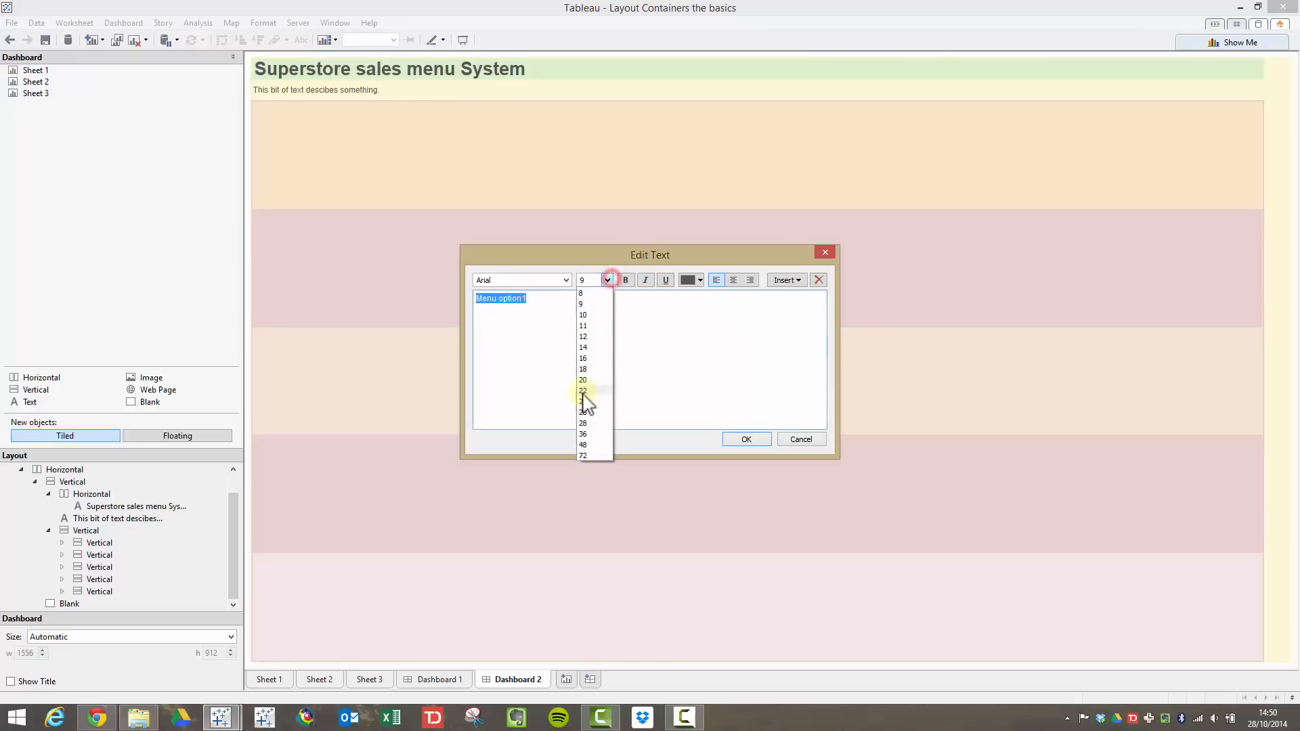
left_click(584, 401)
left_click(619, 323)
left_click_drag(637, 319, 445, 334)
key("ctrl+c")
left_click(758, 441)
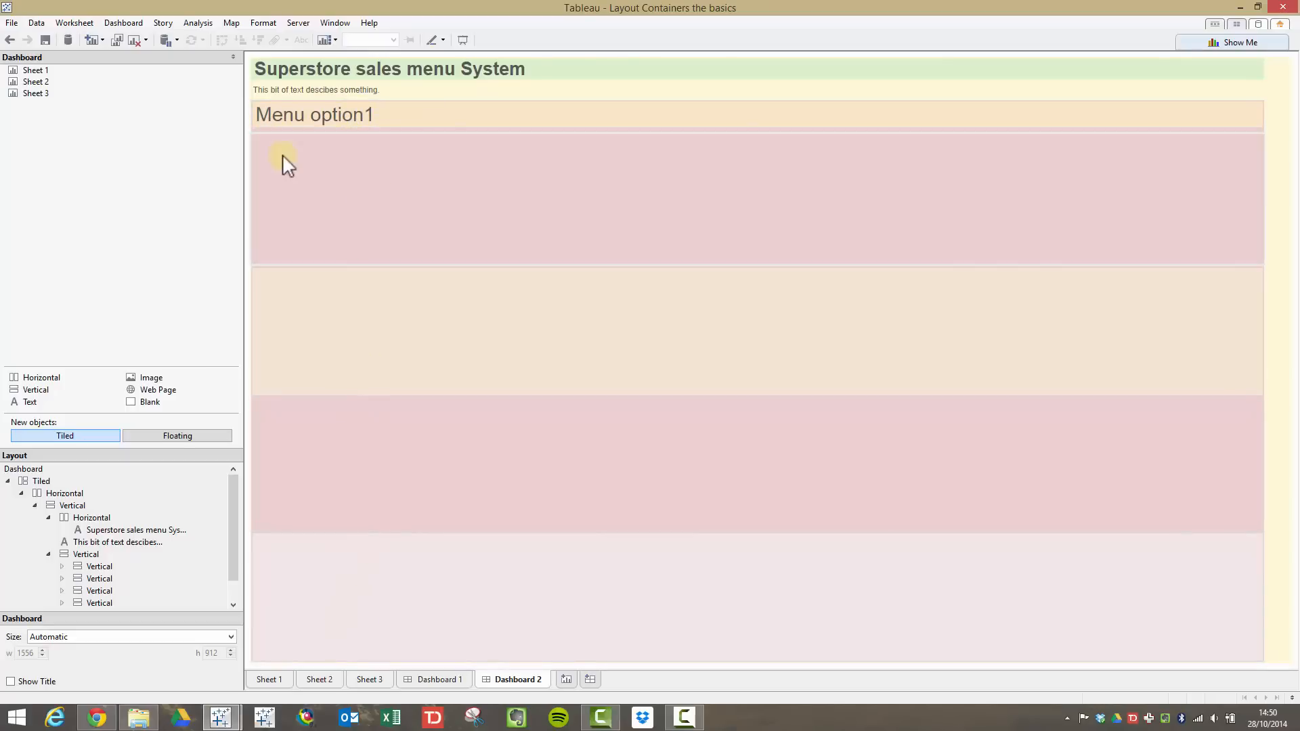
Step: Add text objects with the copied "Menu option1" text to the second and third nested containers
left_click_drag(27, 401, 460, 203)
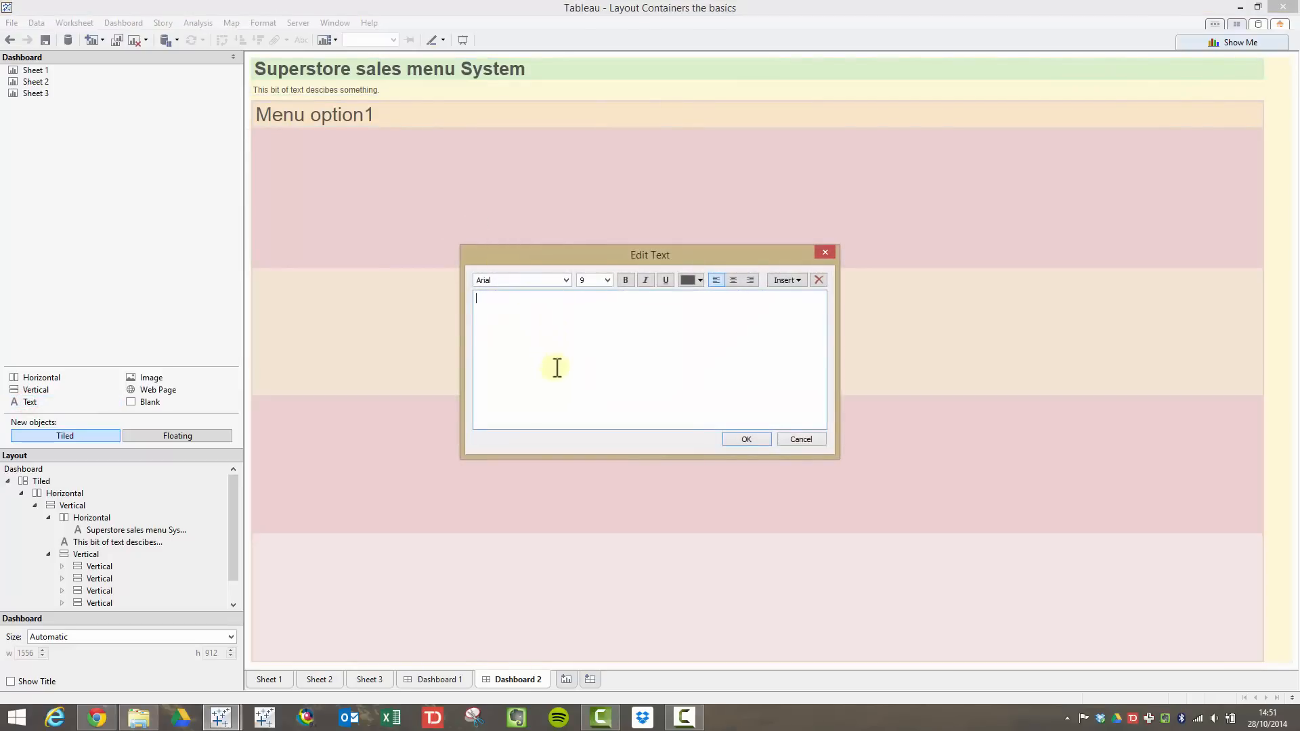
key("ctrl+v")
left_click(746, 439)
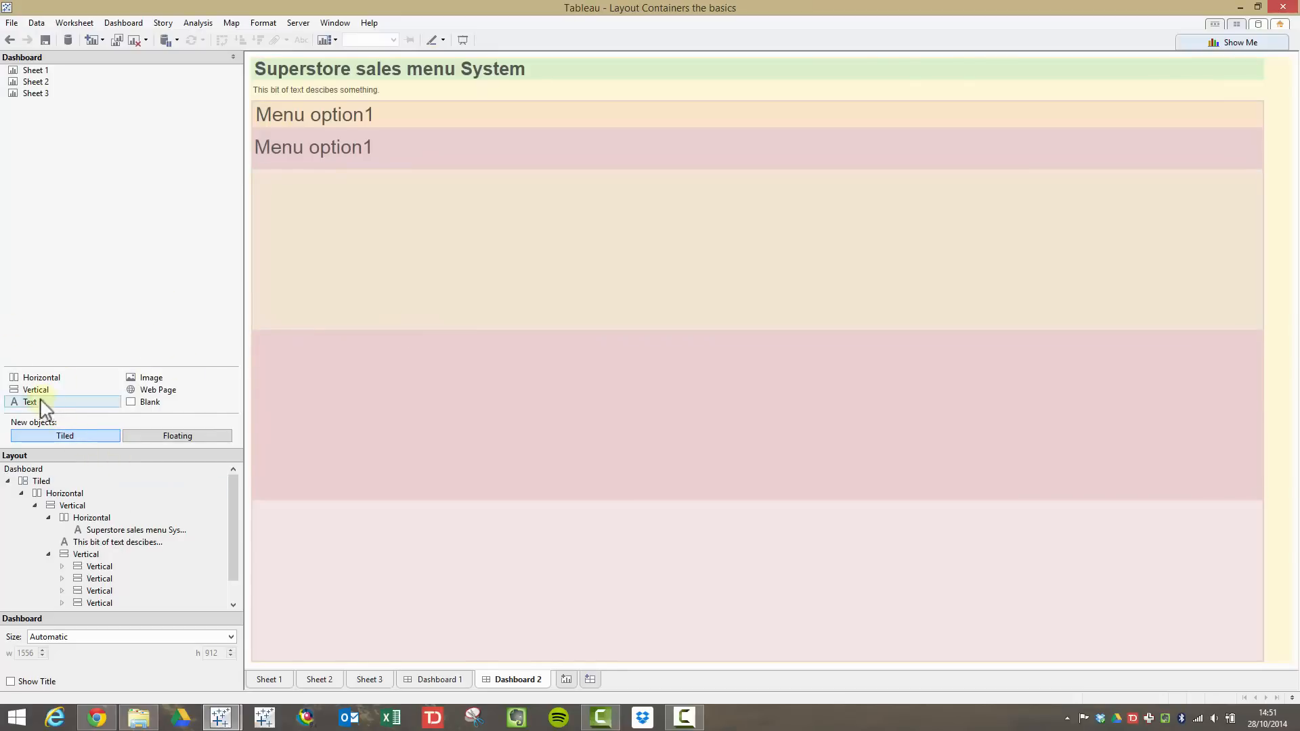
left_click_drag(33, 390, 526, 266)
key("ctrl+v")
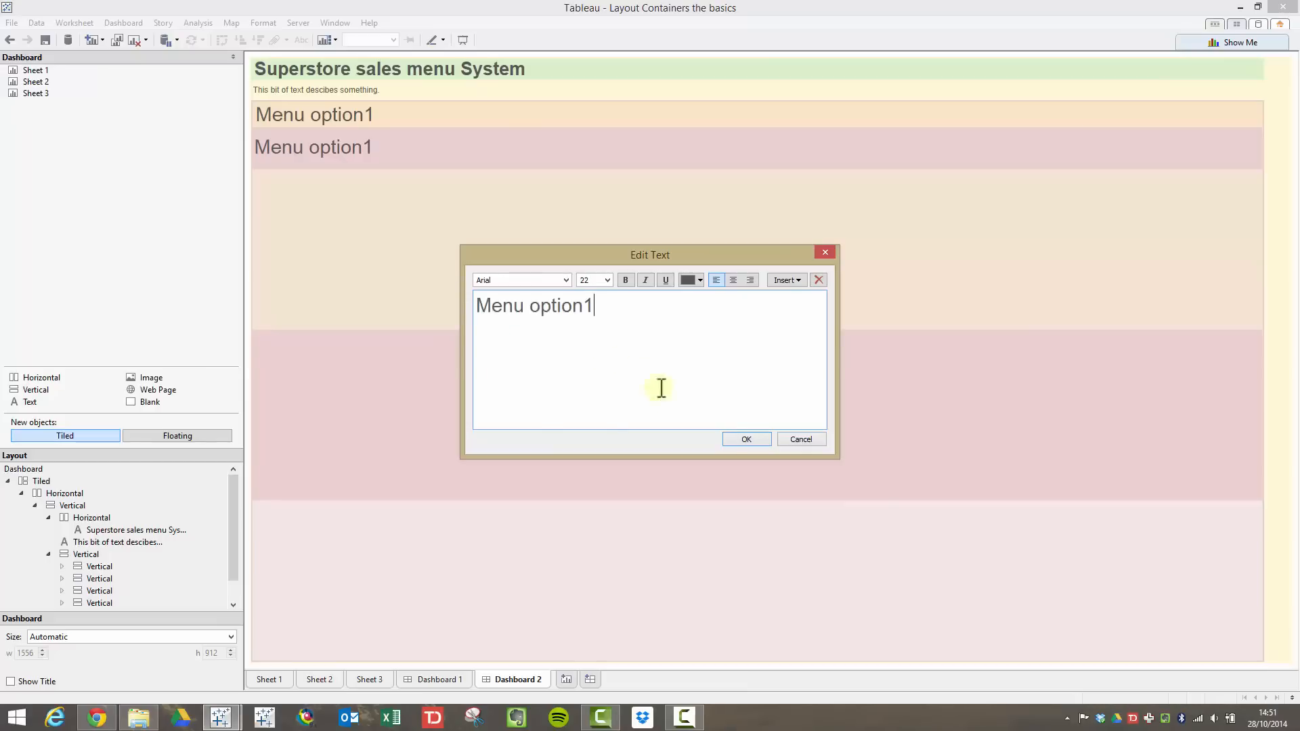
left_click(745, 439)
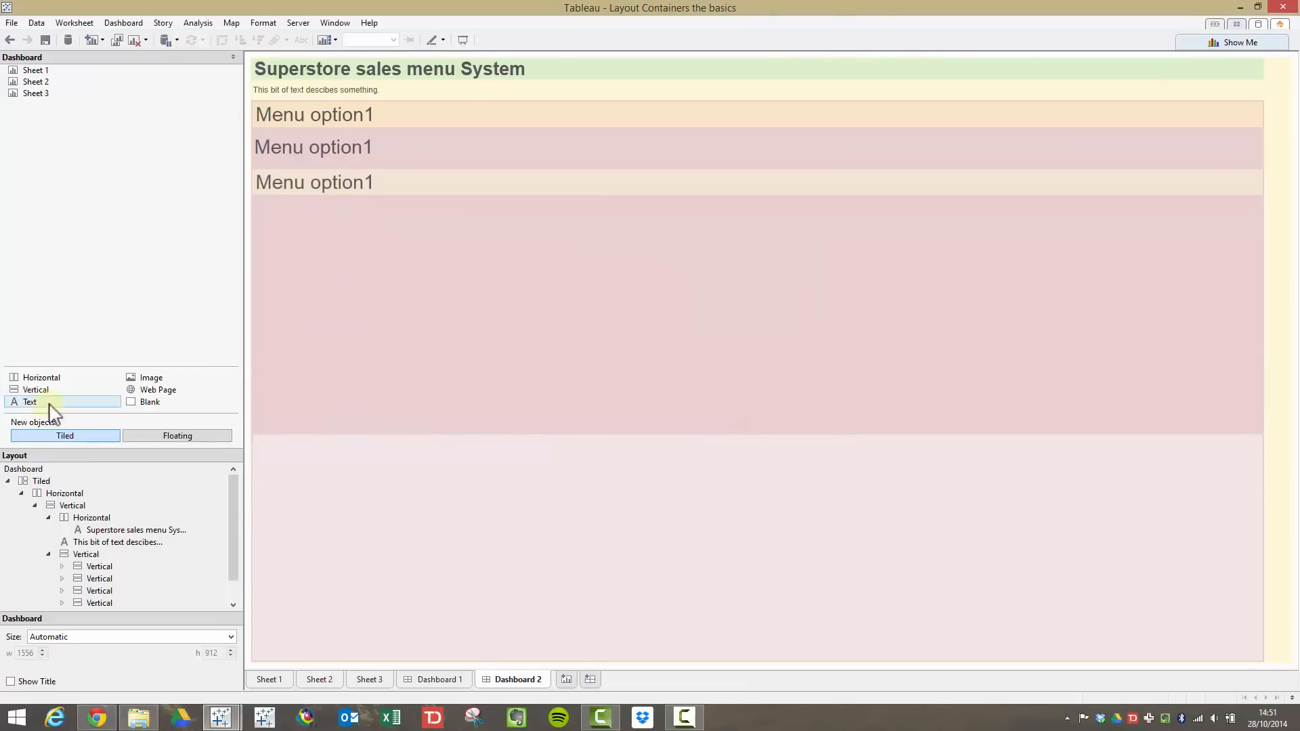
Step: Add text objects with the copied "Menu option1" text to the fourth and fifth nested containers
left_click_drag(38, 402, 496, 352)
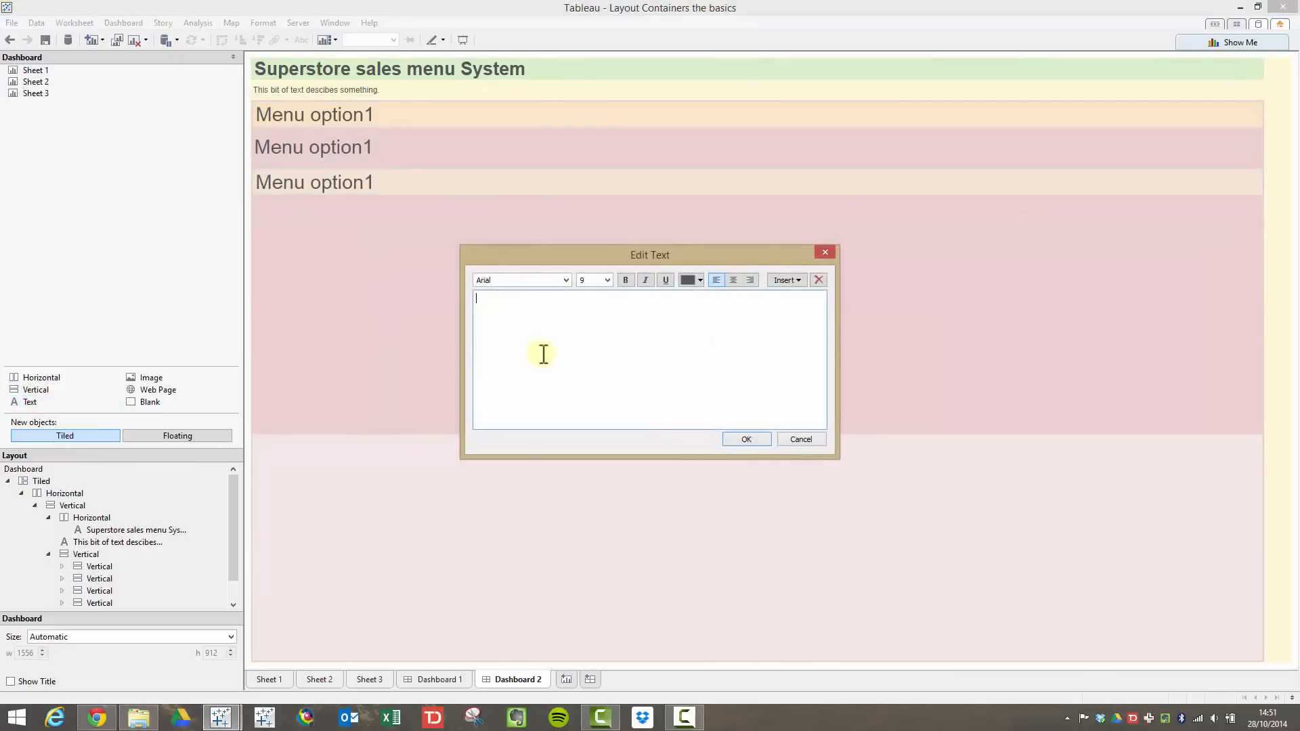
key("ctrl+v")
left_click(745, 440)
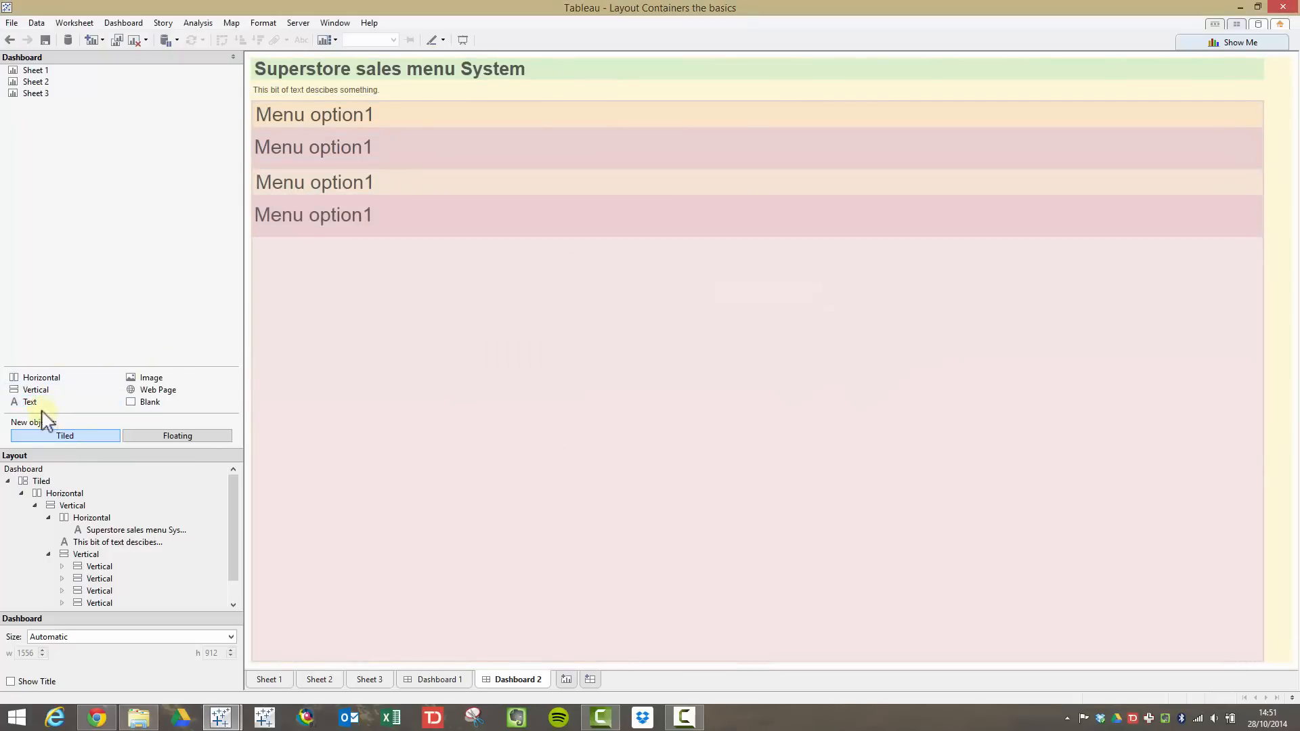
left_click_drag(38, 402, 501, 404)
key("ctrl+v")
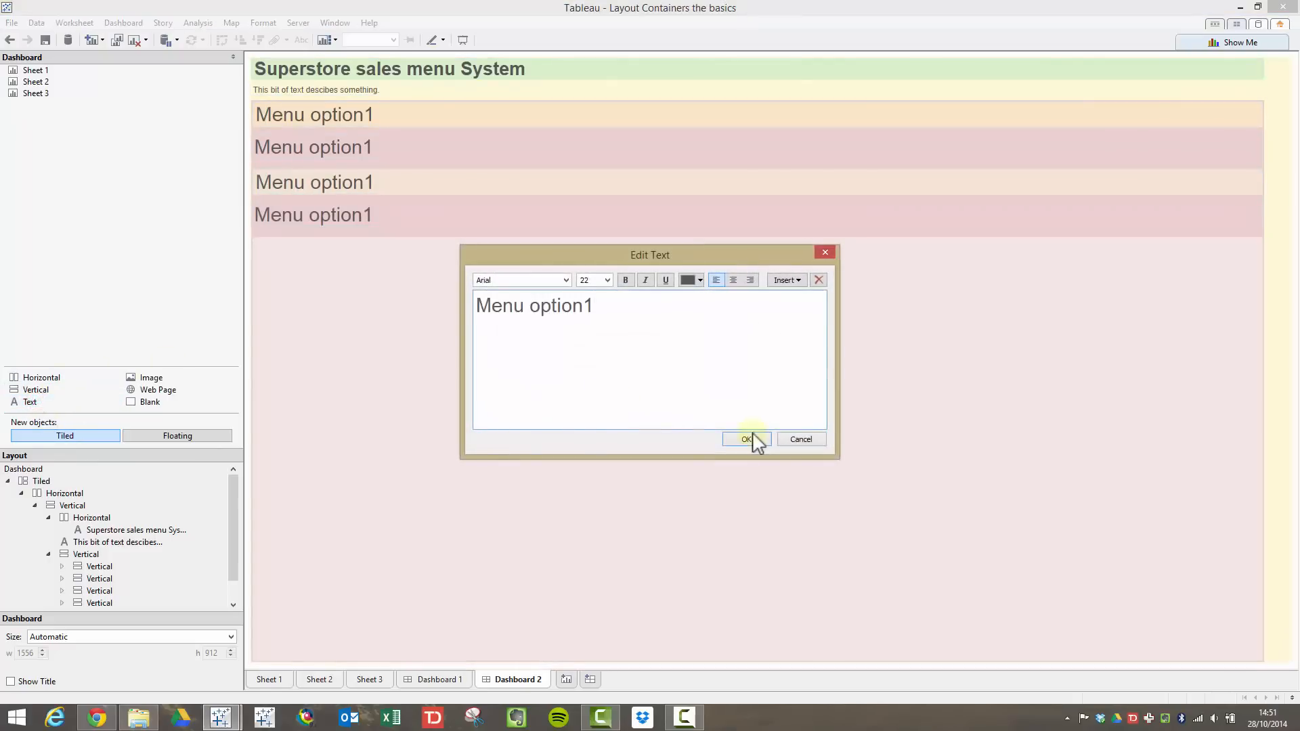
left_click(753, 440)
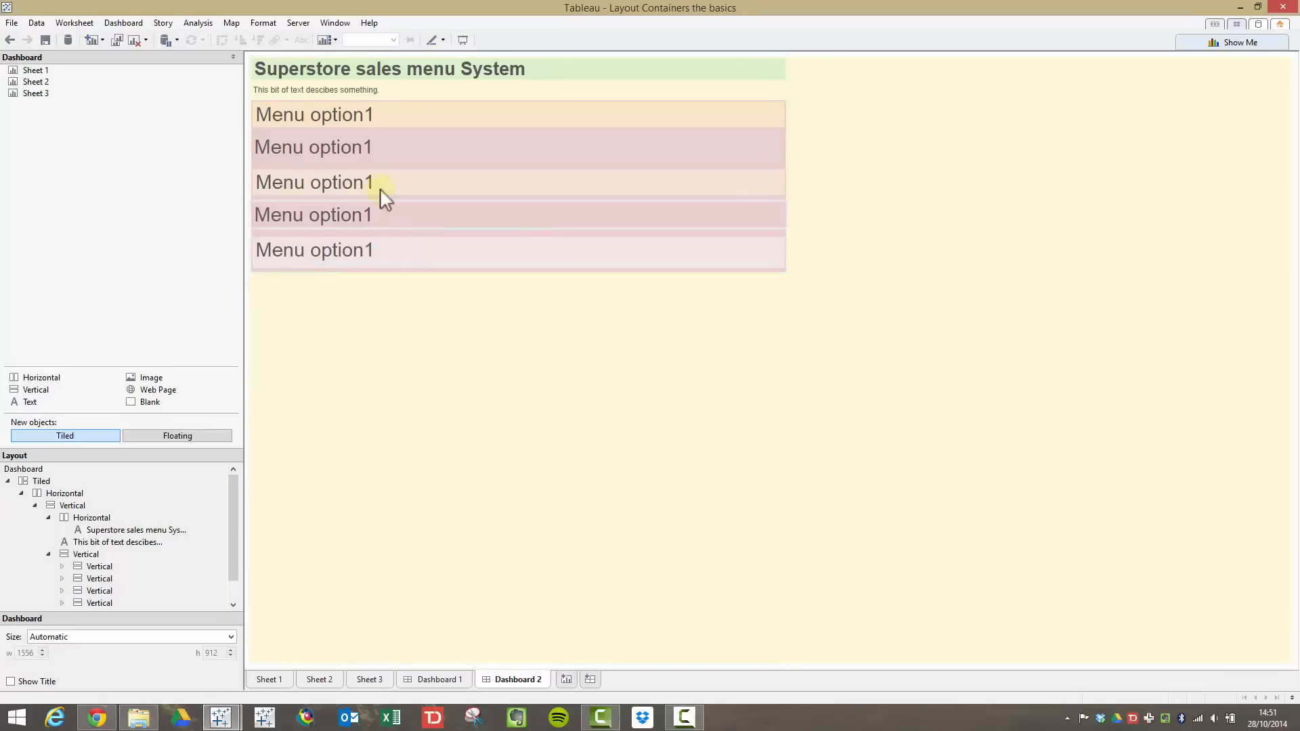
Step: Examine the layout hierarchy of the first and second menu rows to check where their text objects are nested
left_click(393, 146)
left_click_drag(237, 522, 233, 551)
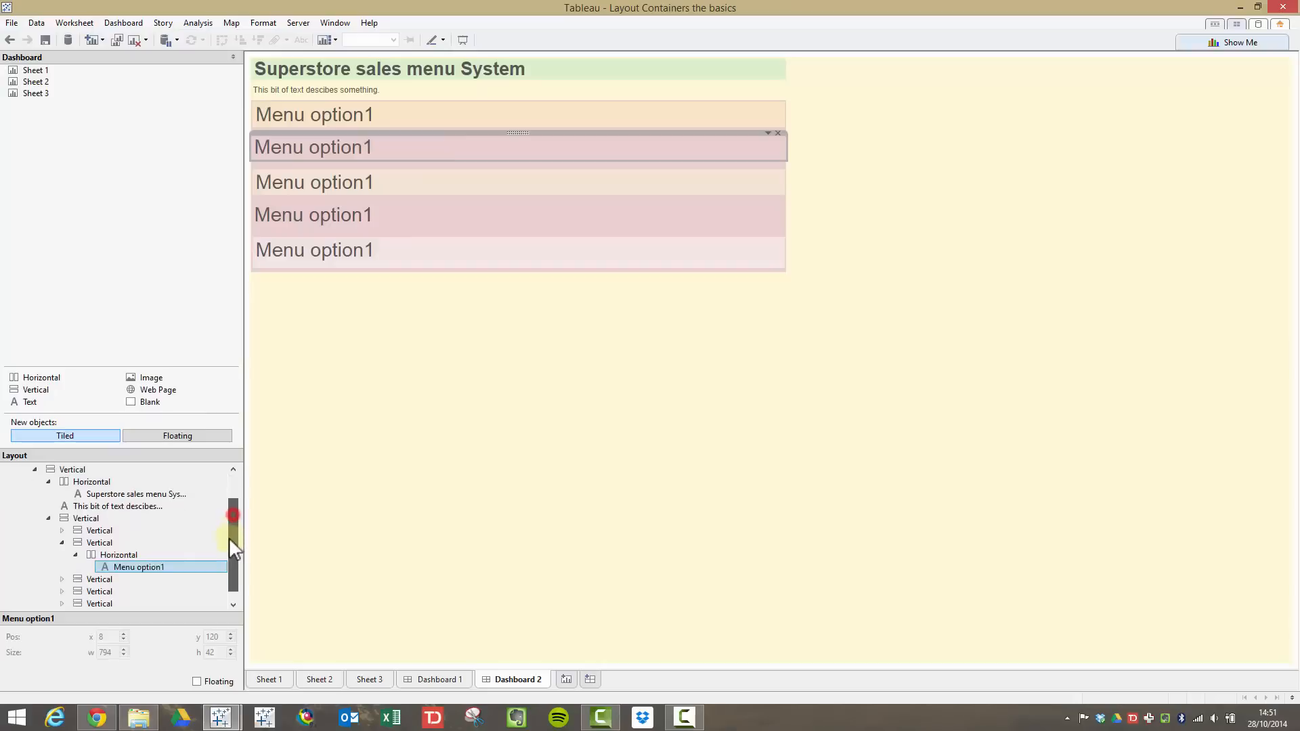
left_click(62, 530)
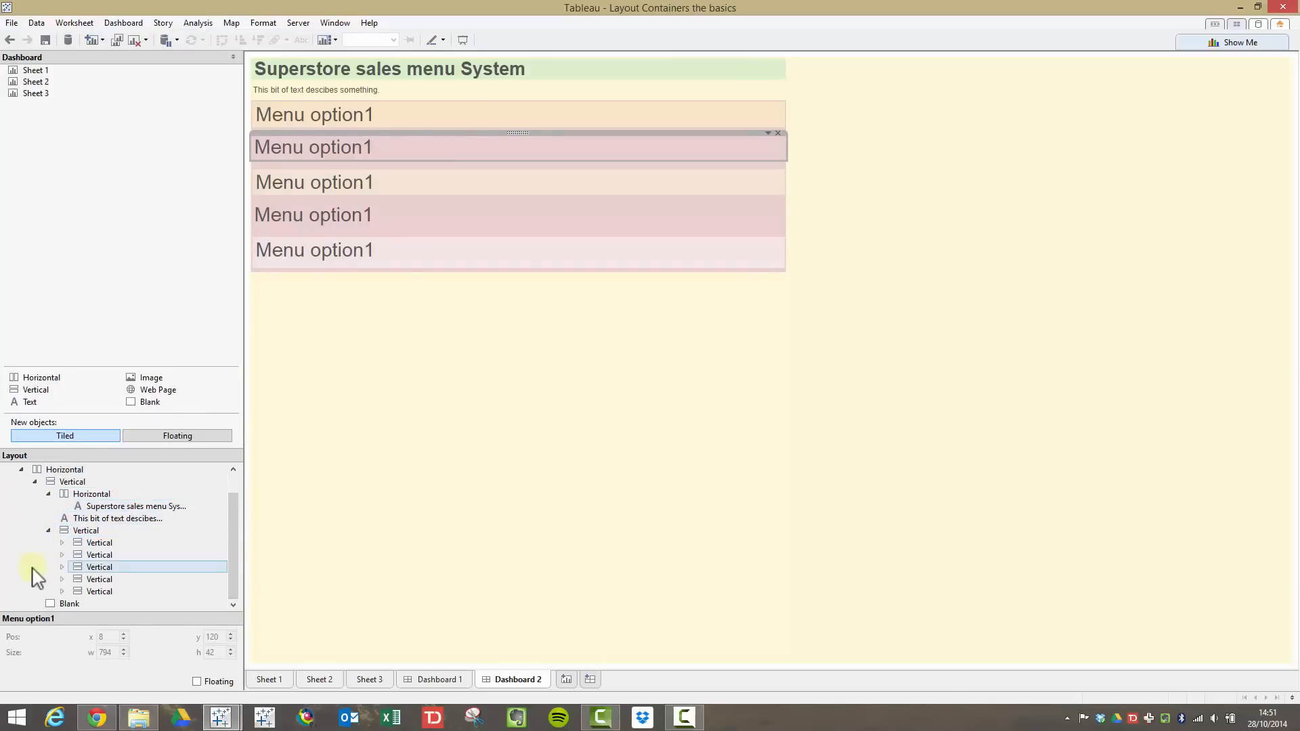
left_click(62, 542)
left_click(75, 555)
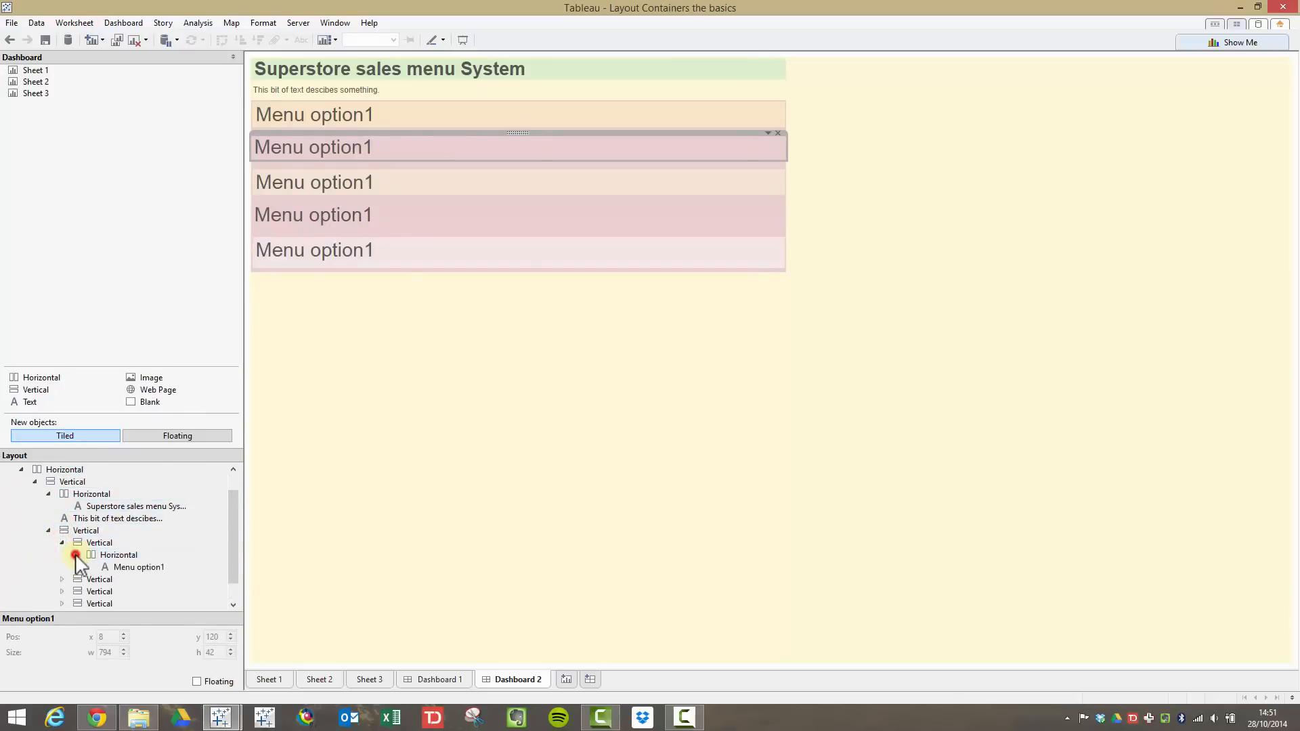
left_click(75, 555)
left_click(61, 544)
left_click(62, 554)
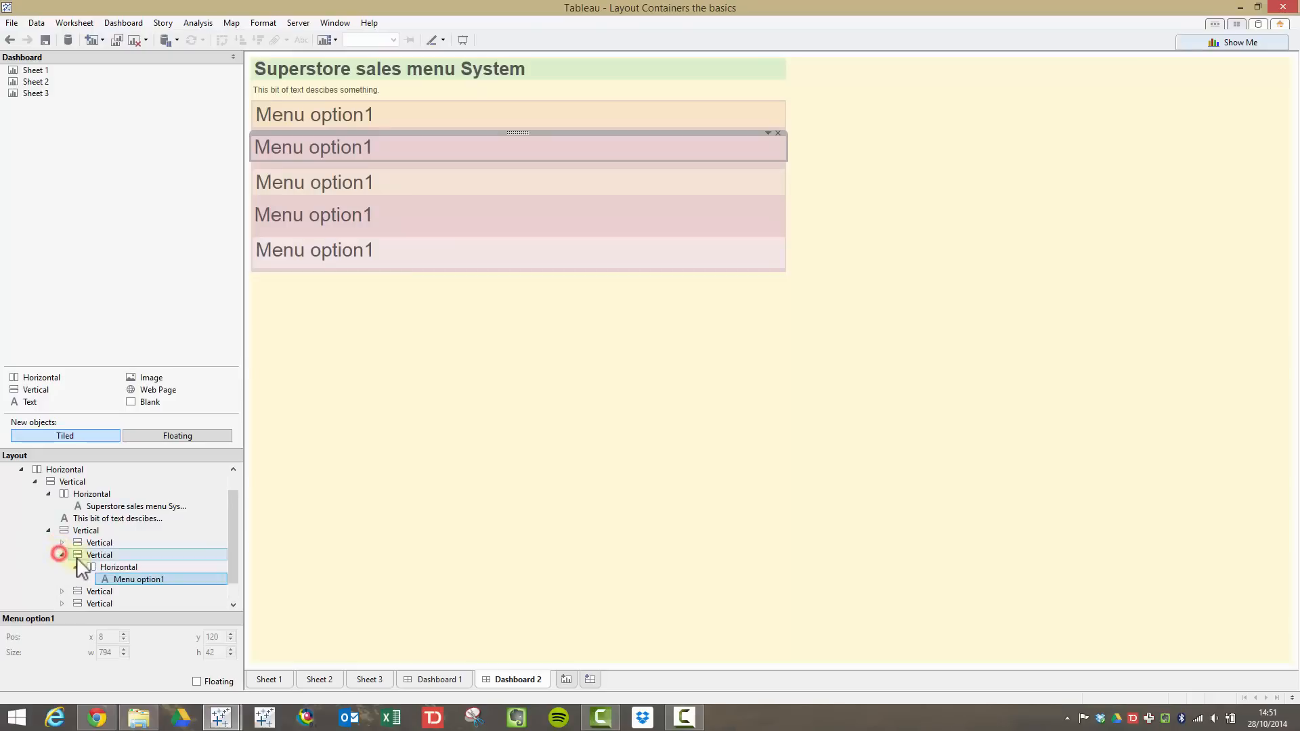
left_click(75, 567)
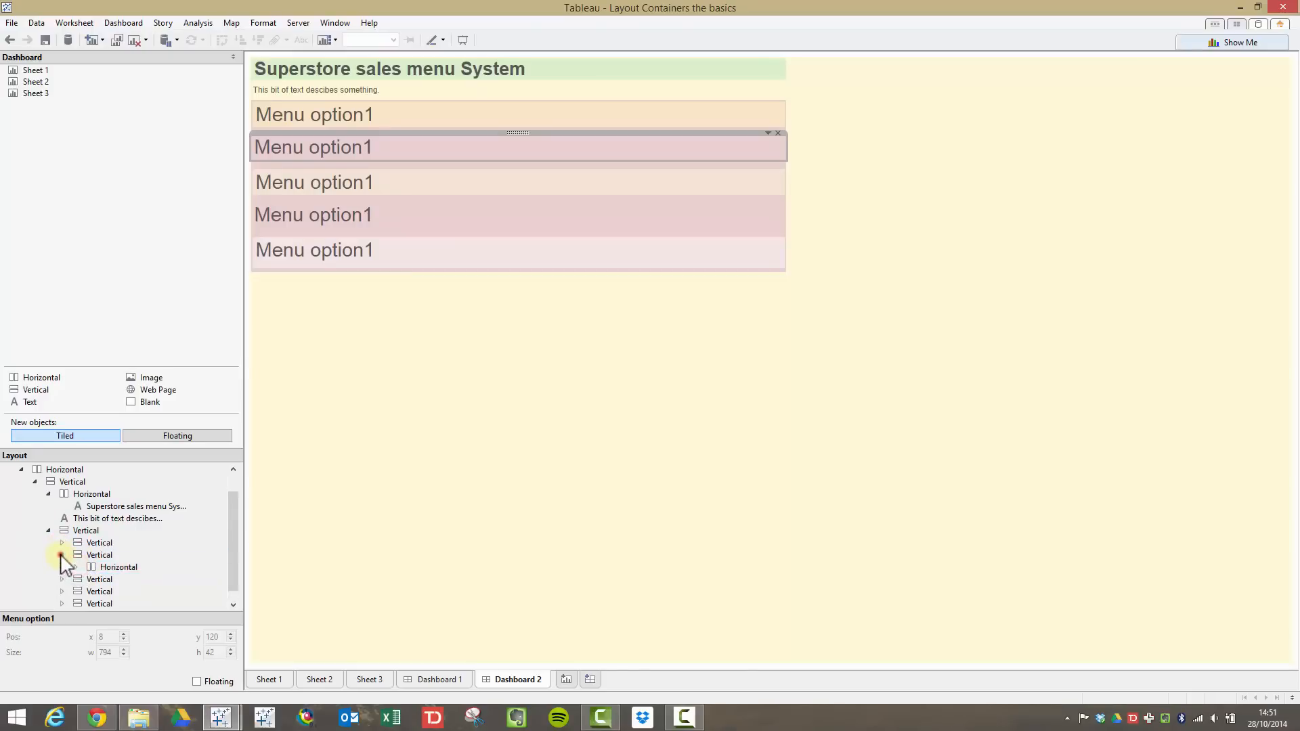
left_click(61, 555)
Step: Examine the layout hierarchy of the third, fourth and fifth menu rows, collapsing each branch after checking it
left_click(61, 567)
left_click(76, 579)
left_click(75, 579)
left_click(62, 567)
left_click(61, 579)
left_click(74, 591)
scroll(80, 591, "down", 1)
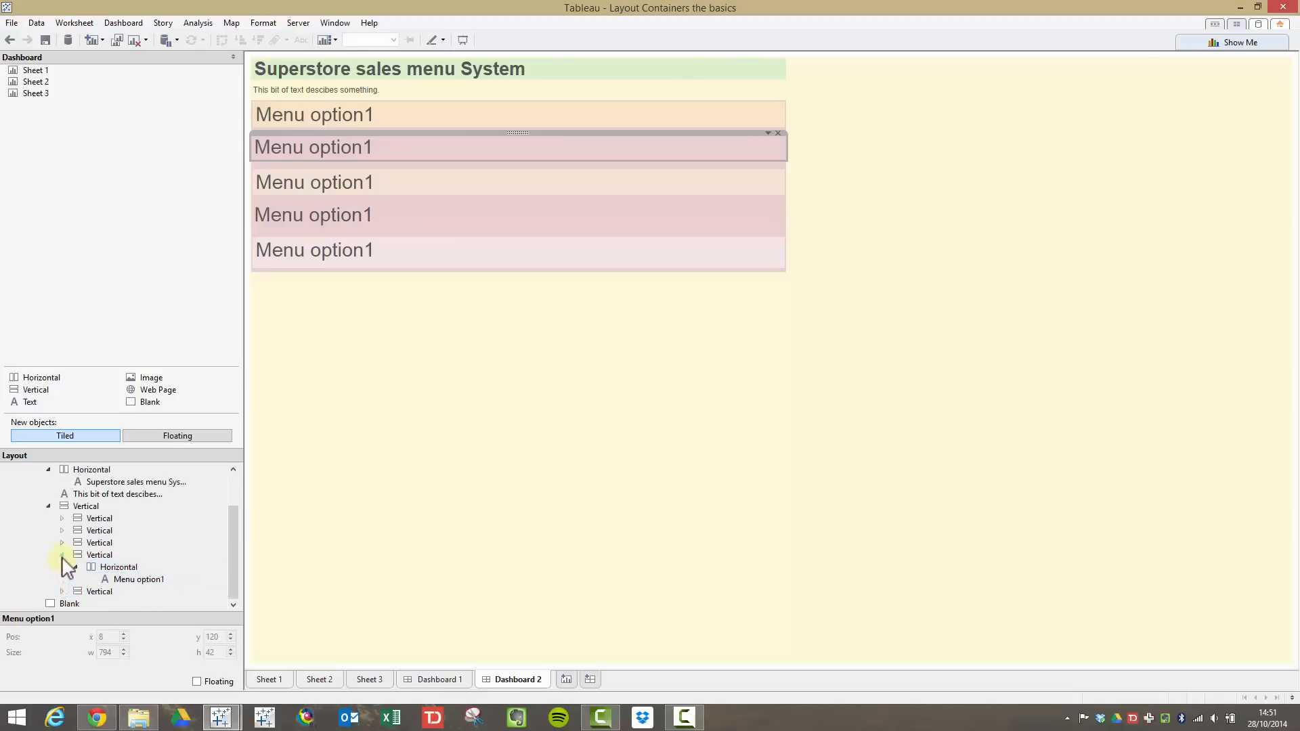
left_click(62, 555)
left_click(61, 592)
scroll(64, 591, "down", 1)
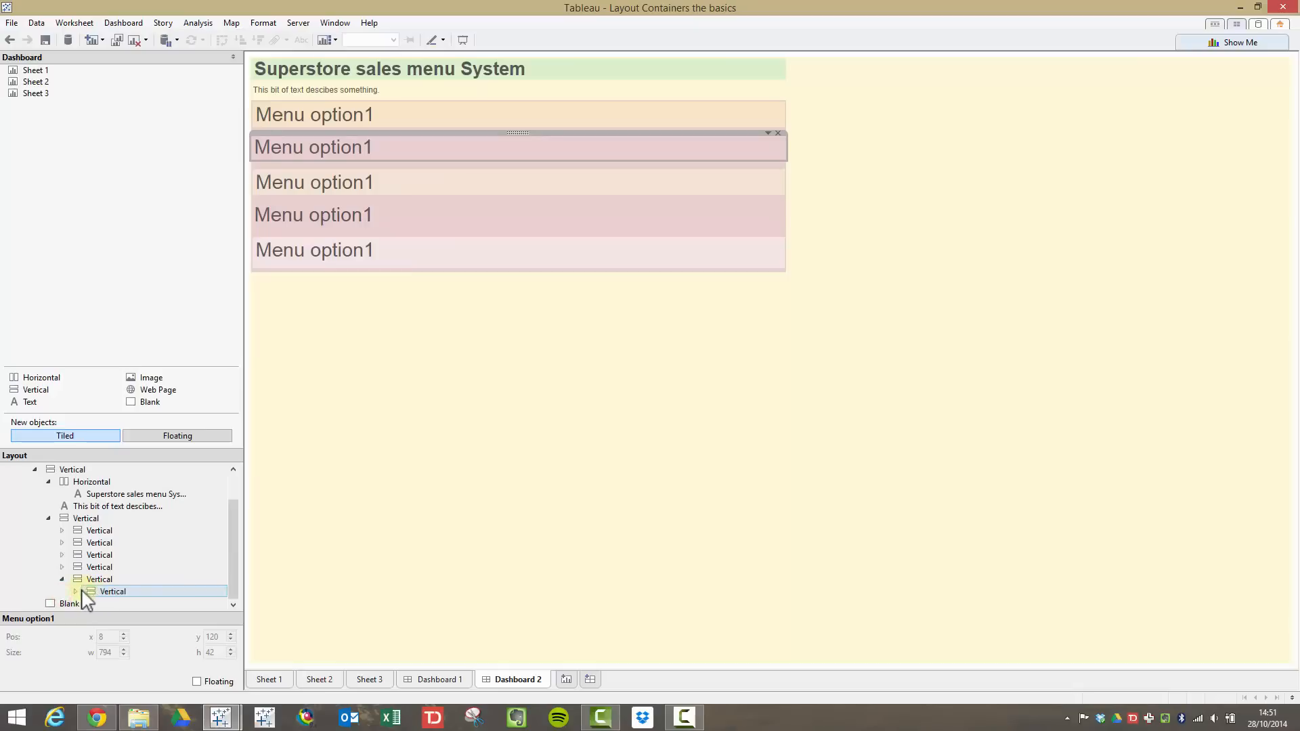
left_click(75, 591)
left_click(75, 591)
scroll(65, 592, "up", 1)
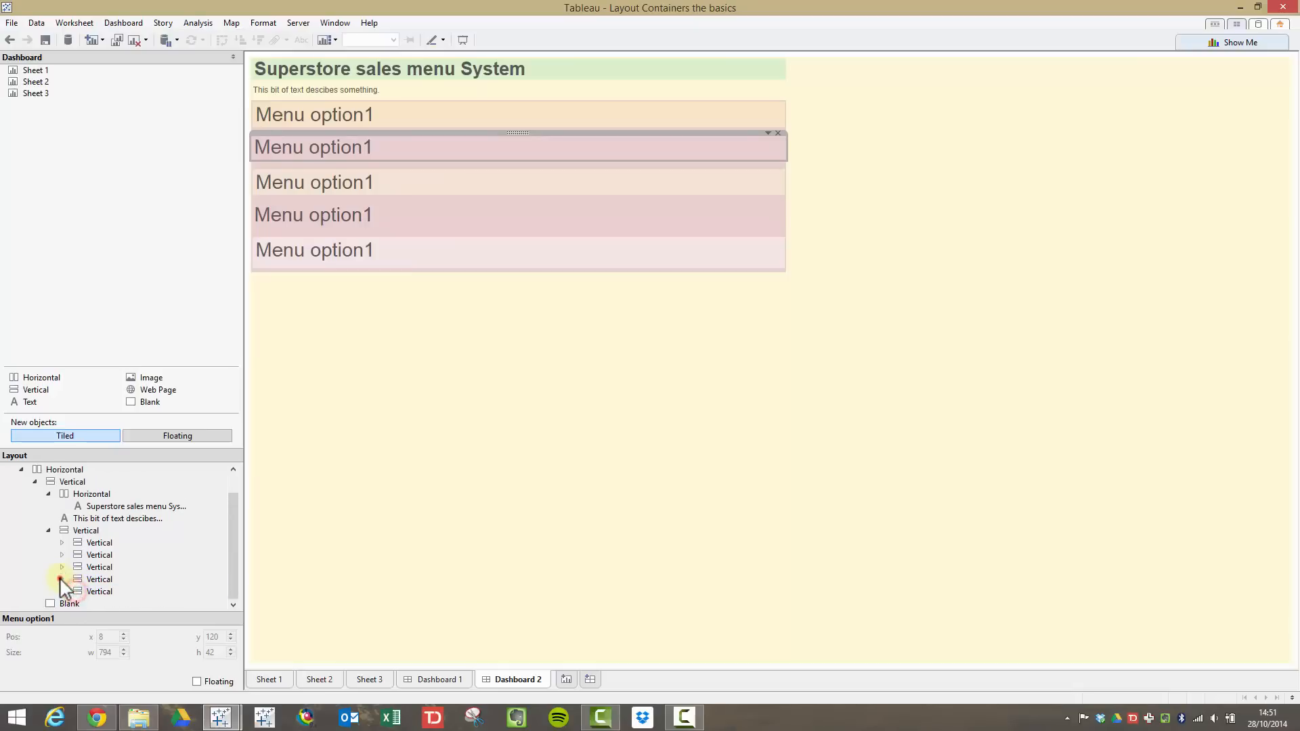
left_click(62, 591)
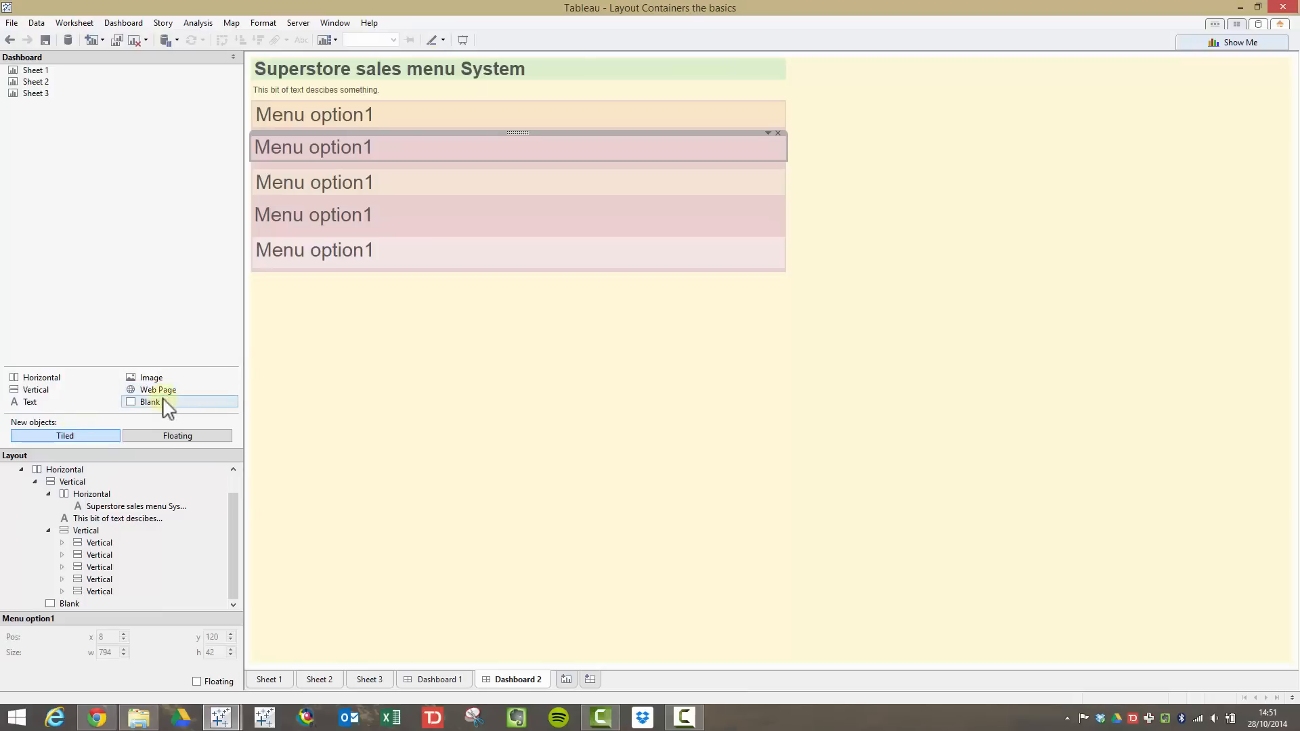
Step: Insert a blank object before the "Menu option1" text in each of the five menu rows
left_click_drag(145, 402, 269, 115)
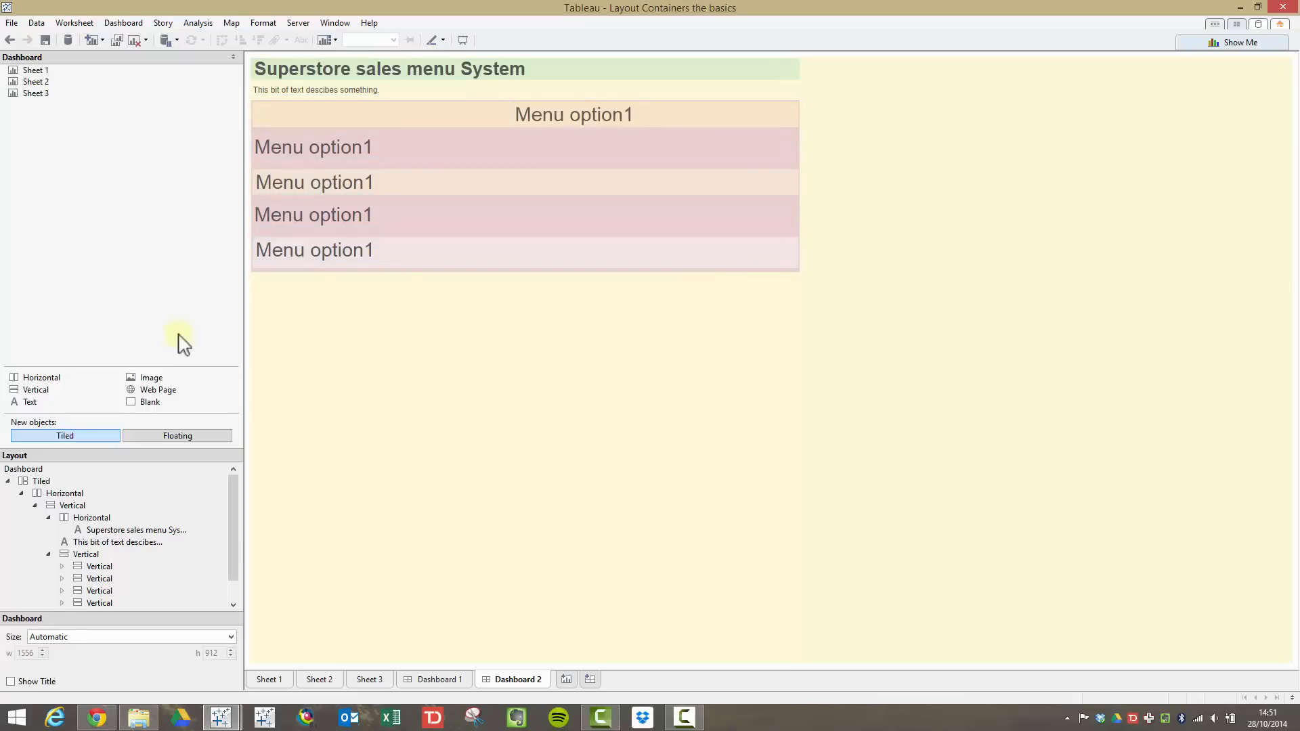
left_click_drag(148, 411, 273, 145)
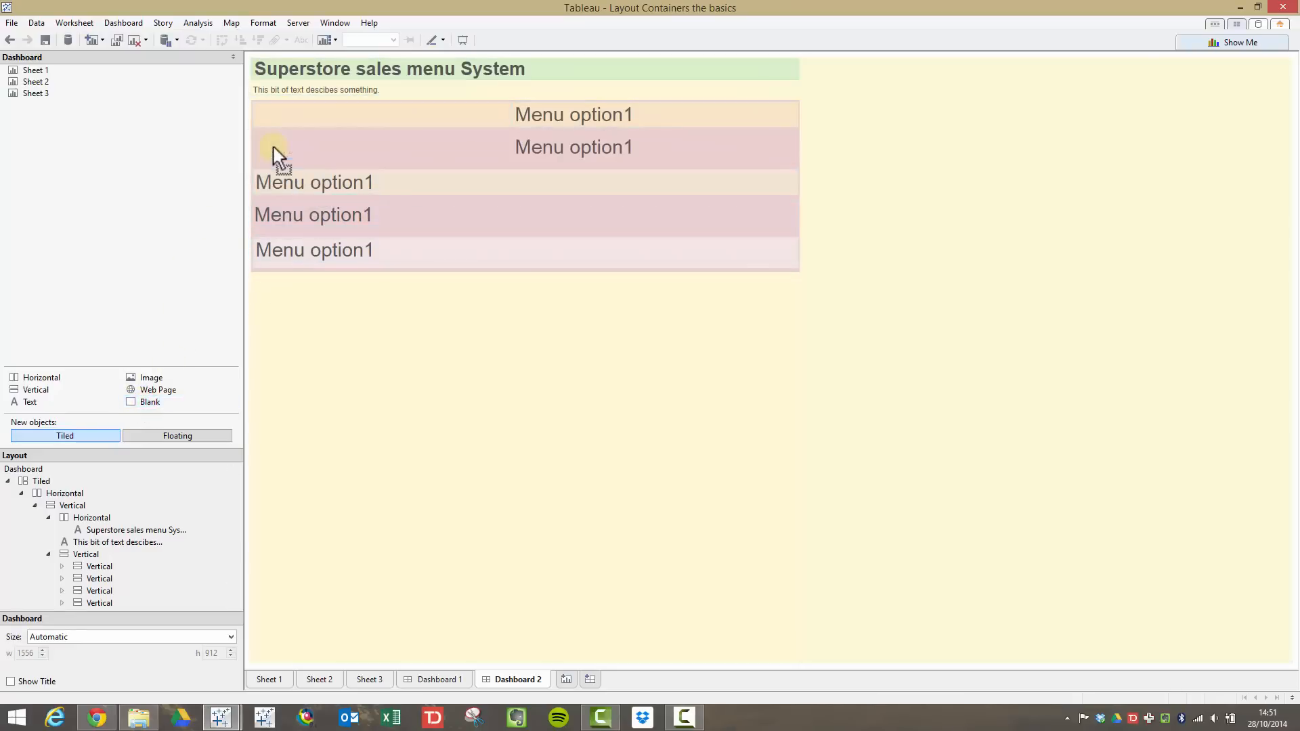
left_click_drag(159, 401, 264, 192)
left_click_drag(165, 404, 270, 262)
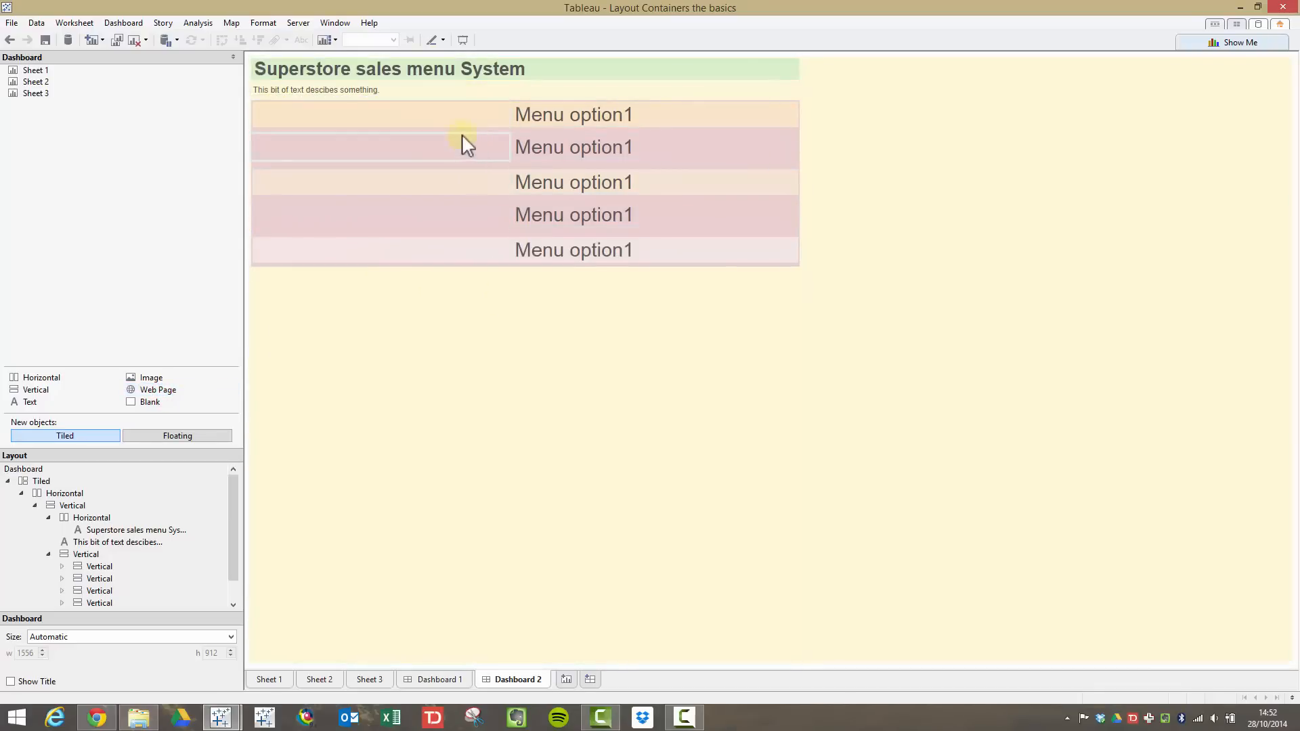
Step: Insert the image thin-001_compose_write_pencil_new between the blank and the text in the first menu row
left_click_drag(156, 378, 510, 116)
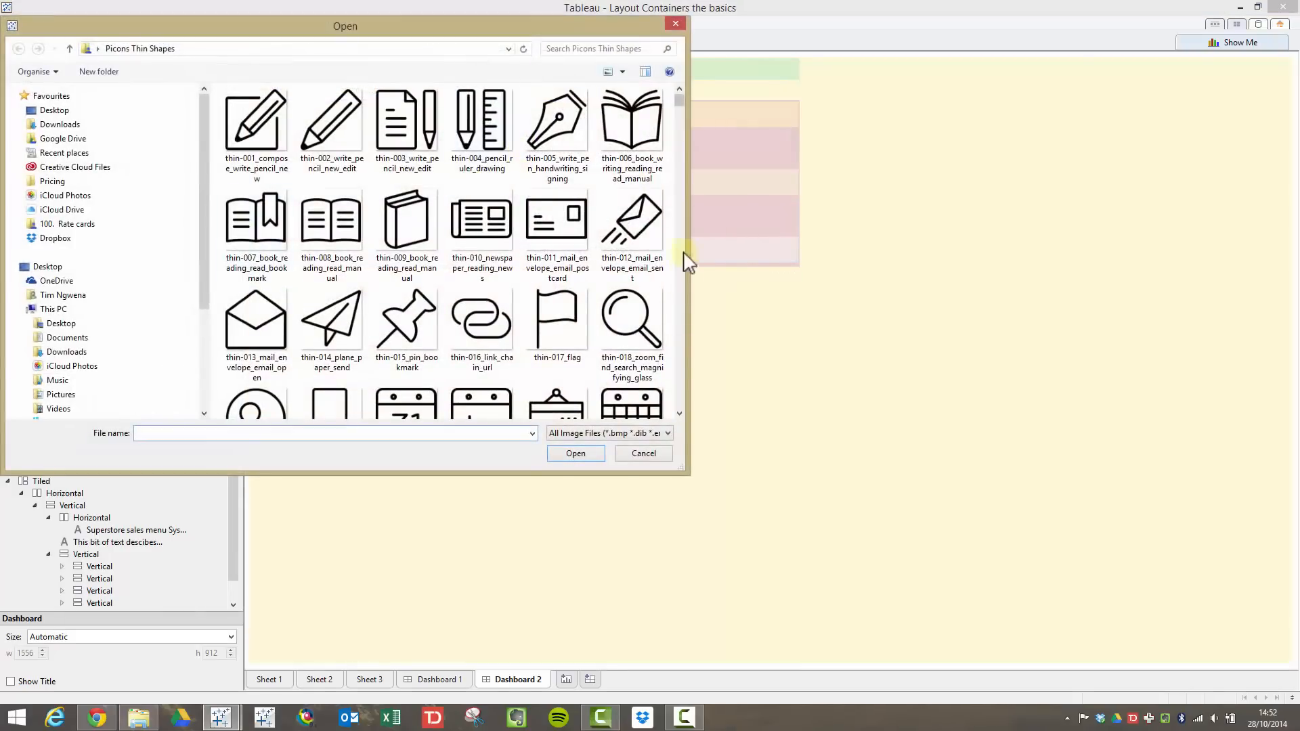
mouse_move(679, 99)
left_mouse_down()
mouse_move(662, 250)
mouse_move(658, 104)
left_mouse_up()
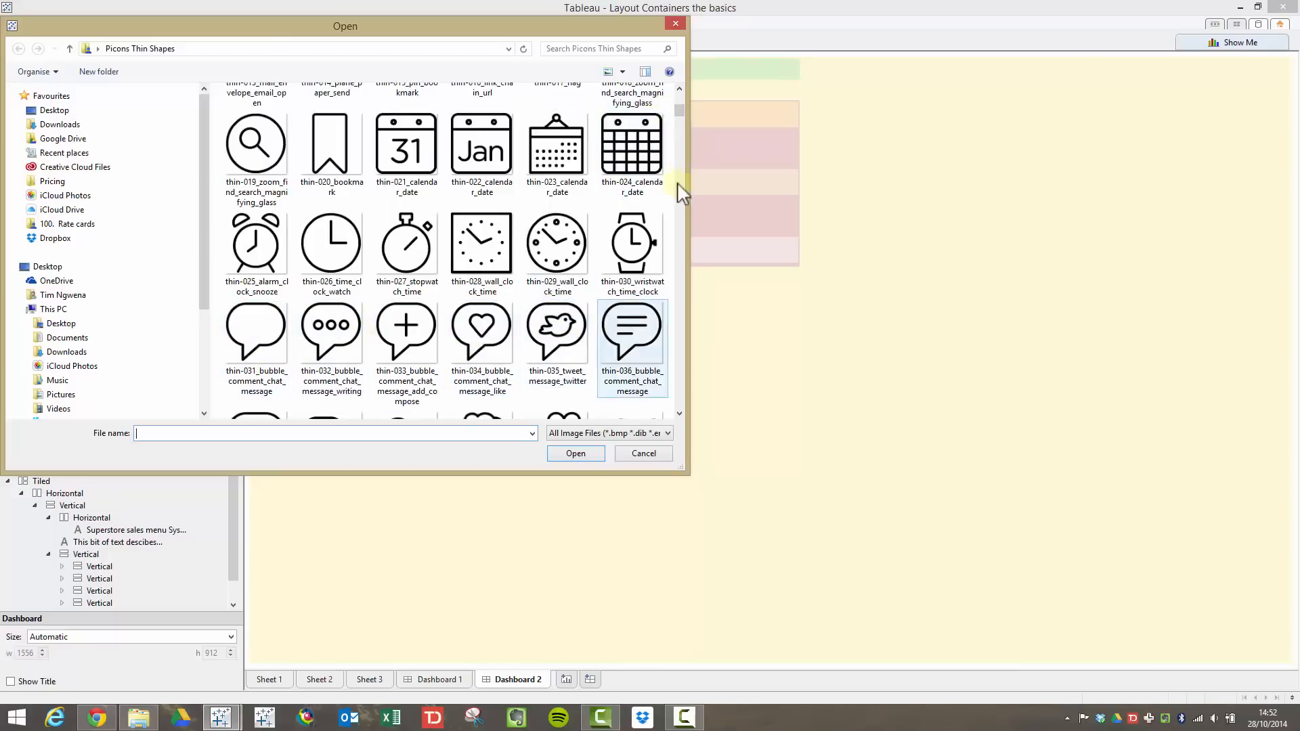
left_click_drag(677, 107, 677, 88)
left_click(257, 122)
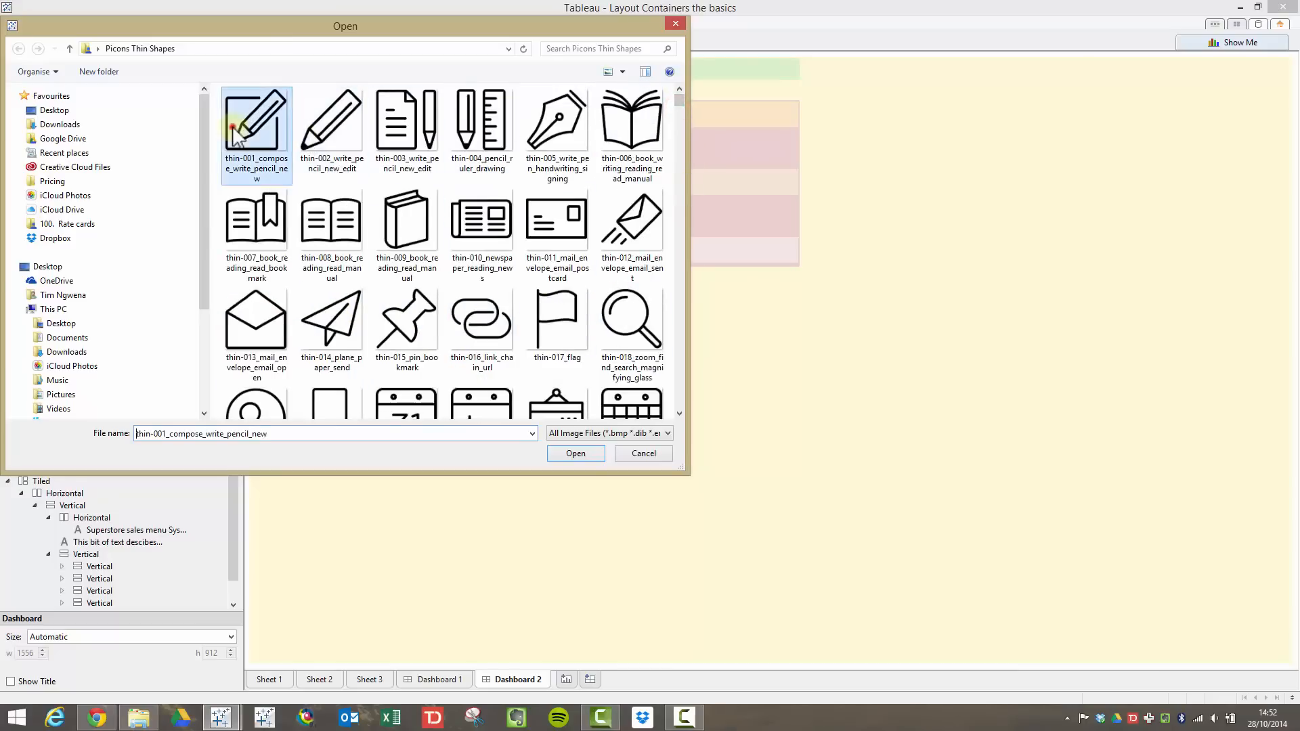
left_click(579, 453)
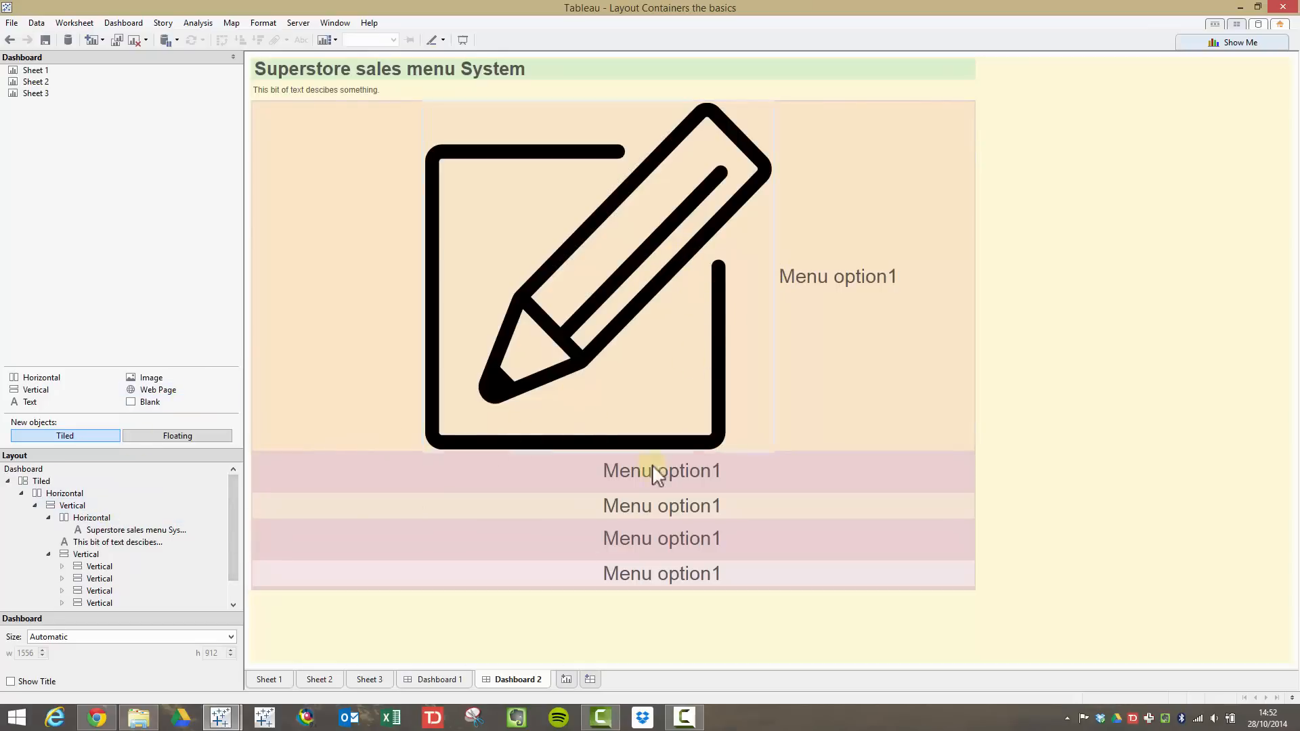
Step: Insert the image thin-005_write_pen_handwriting_signing between the blank and the text in the second menu row
left_click(157, 378)
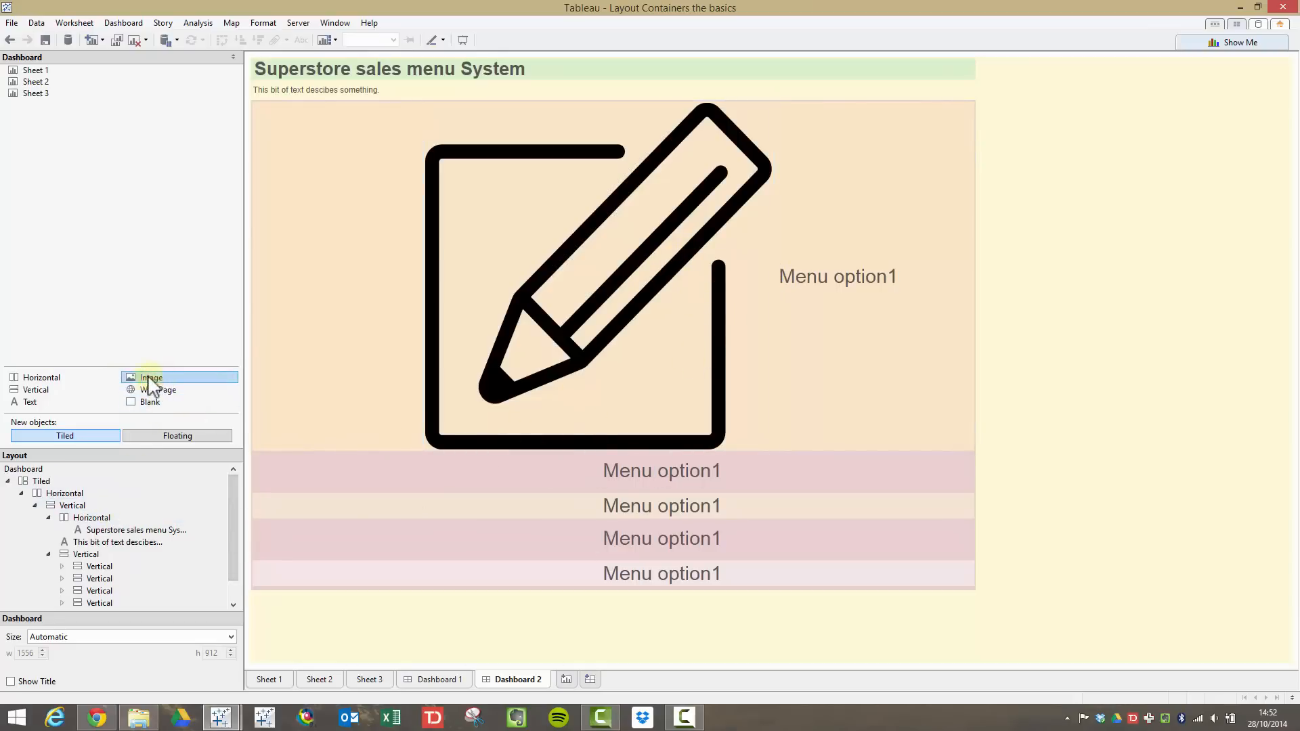
left_click_drag(152, 384, 567, 477)
left_click_drag(593, 474, 590, 465)
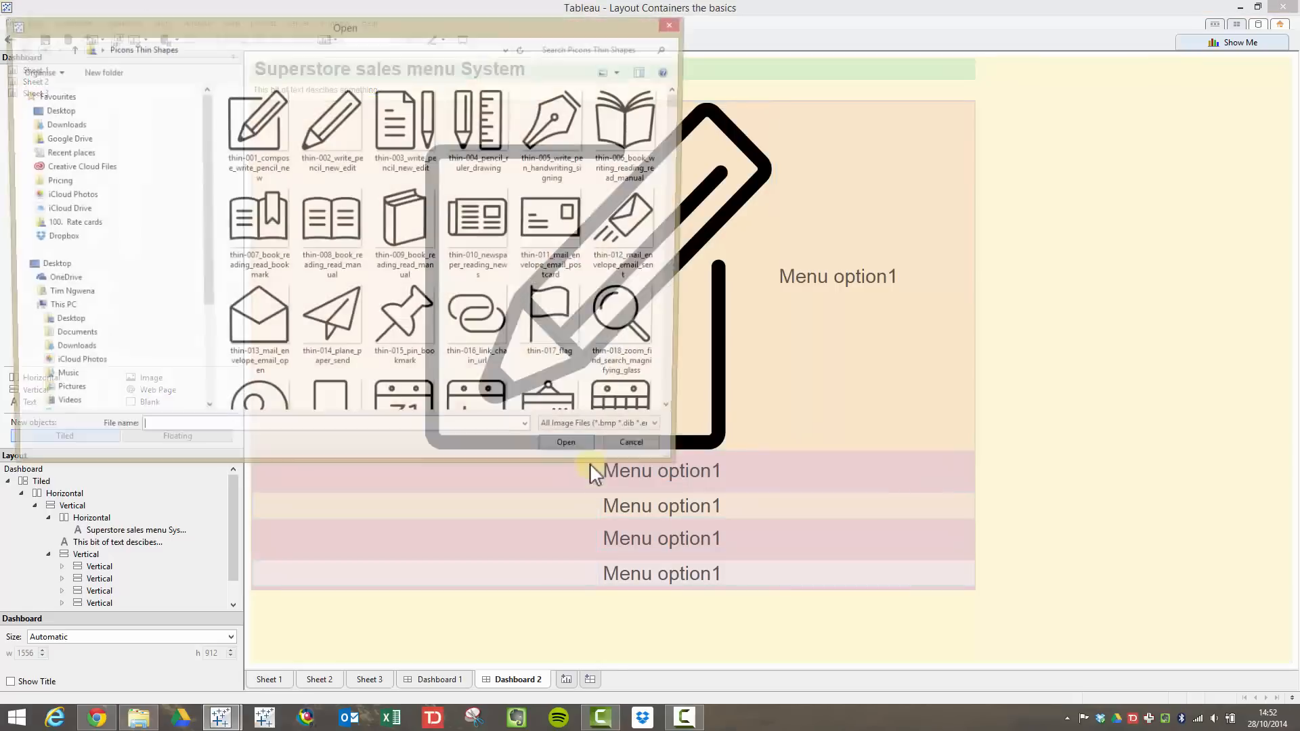
left_click(576, 132)
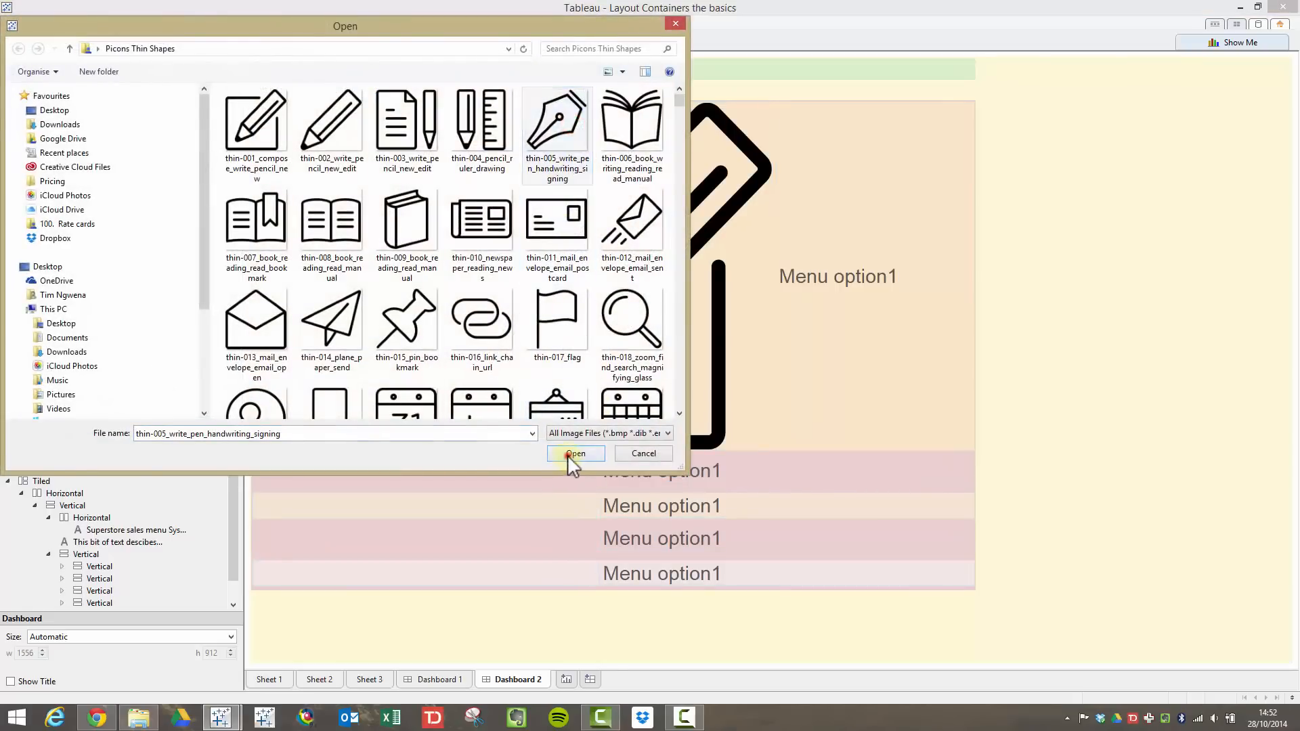
left_click(568, 454)
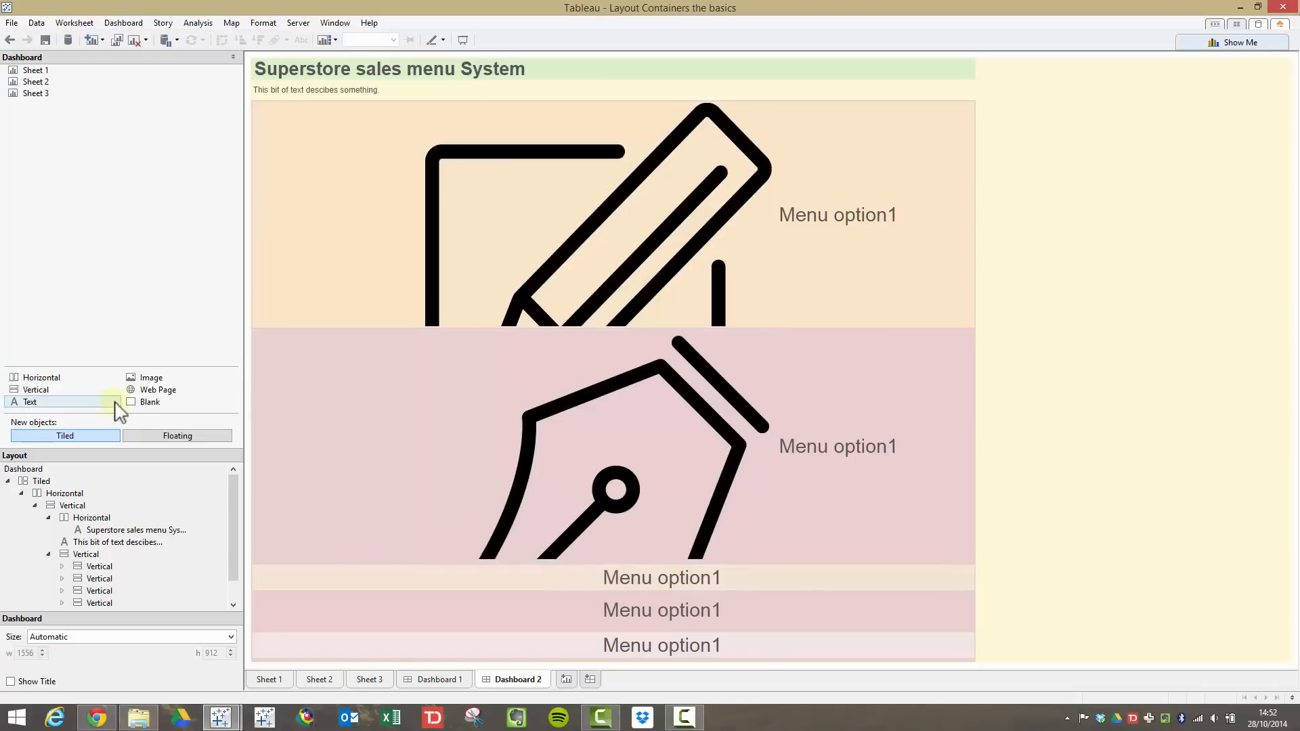
Step: Insert the image thin-010_newspaper_reading_news between the blank and the text in the third menu row
left_click_drag(150, 377, 601, 575)
left_click(478, 220)
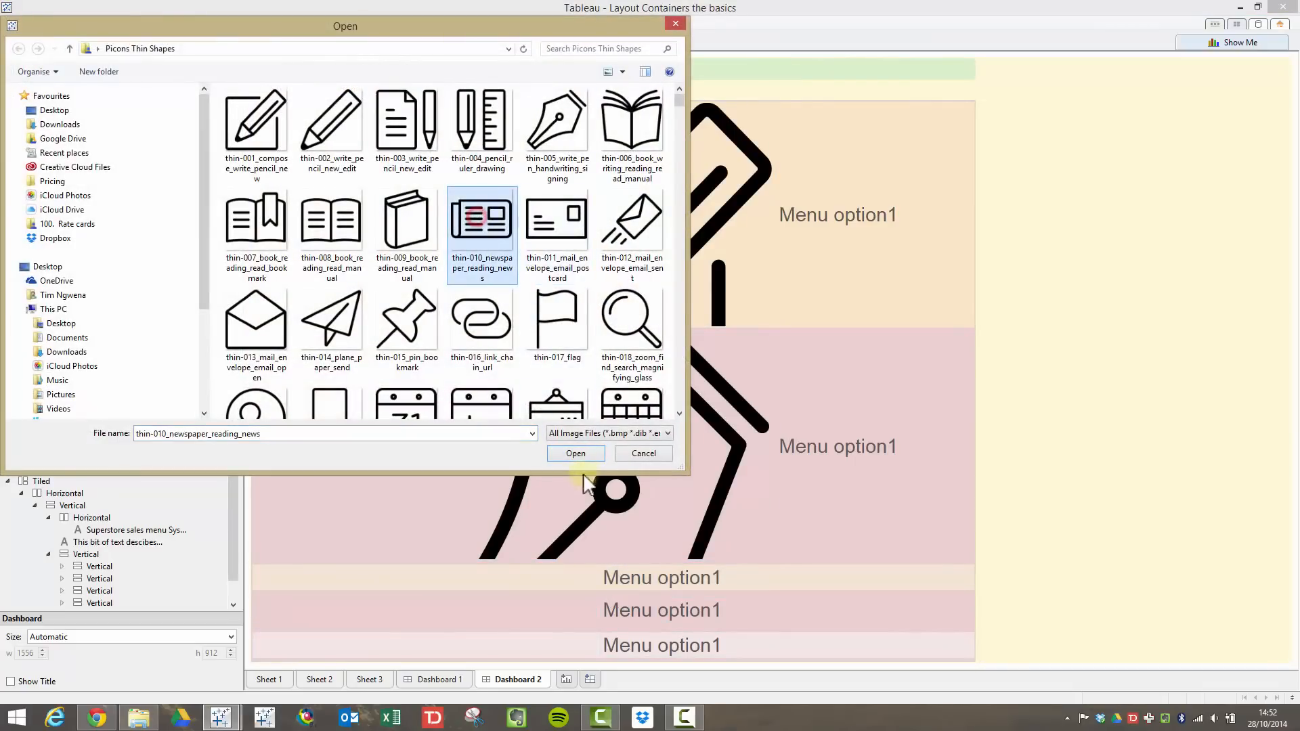
left_click(577, 453)
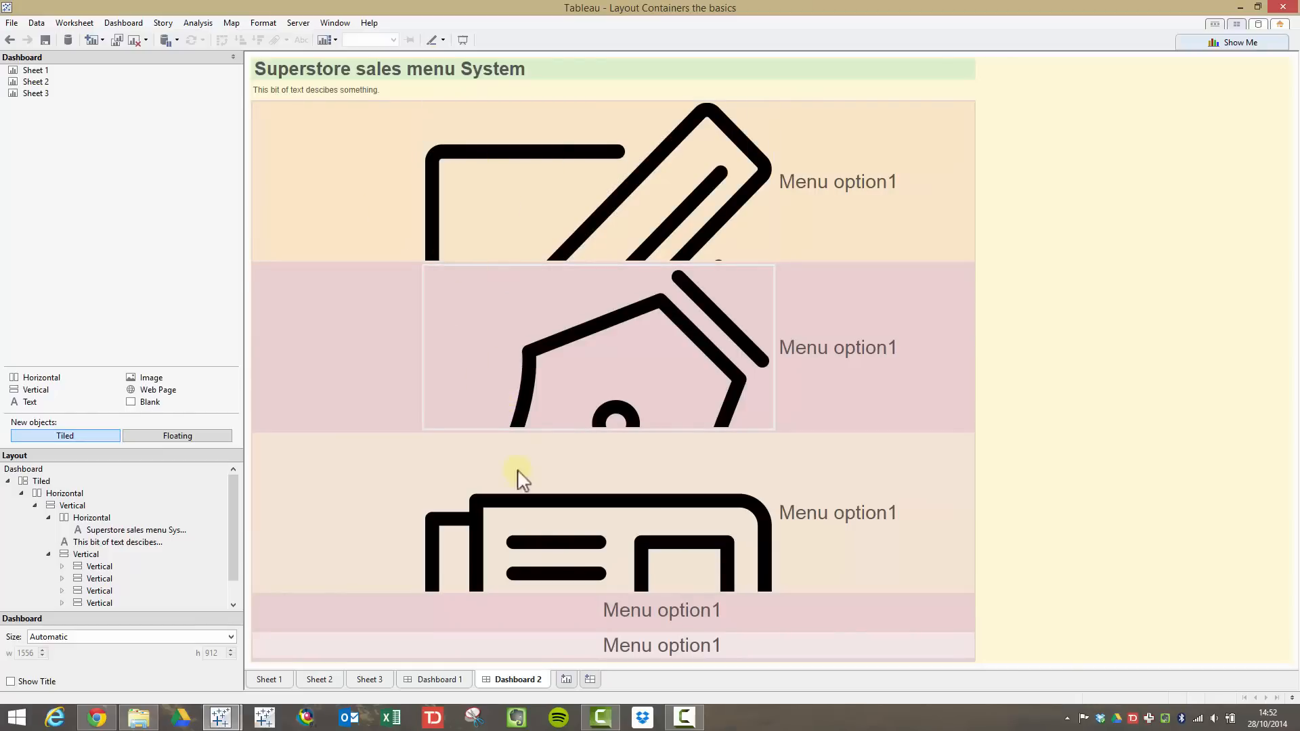
Step: Insert the image thin-016_link_chain_url between the blank and the text in the fourth menu row
left_click_drag(161, 378, 589, 616)
left_click(483, 321)
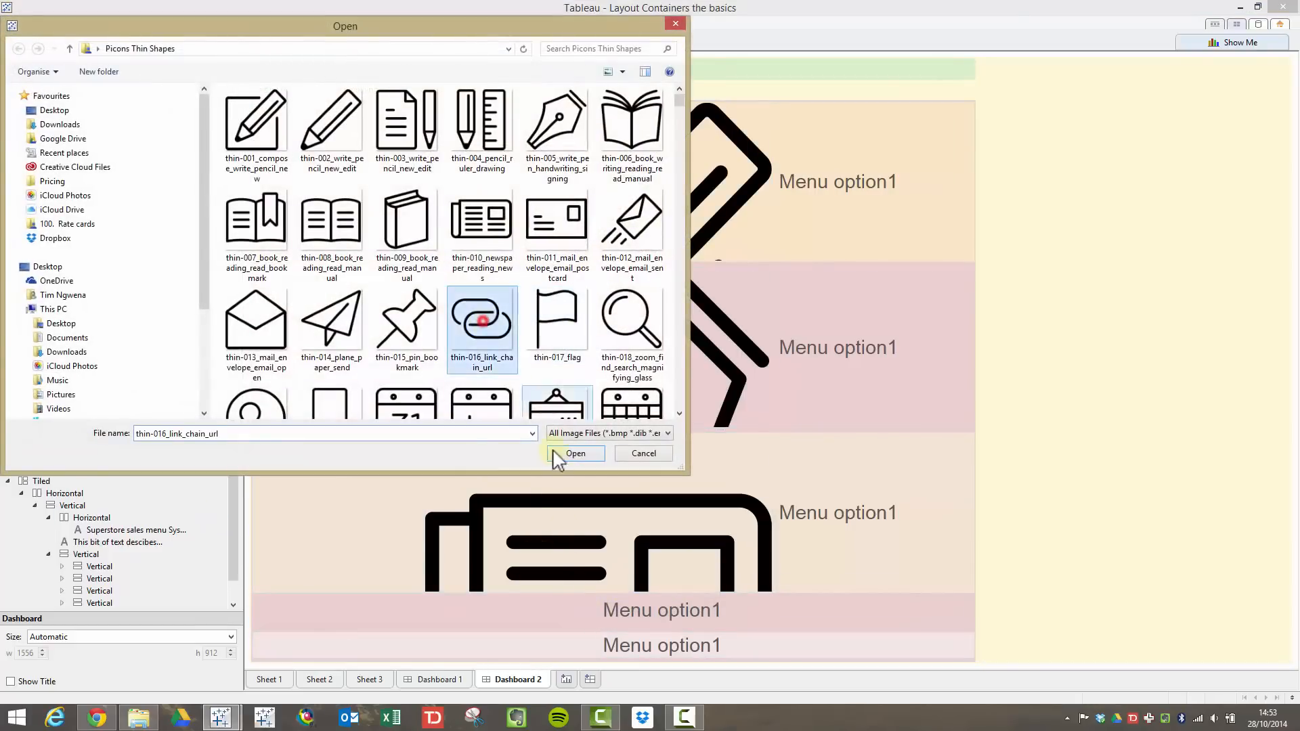
left_click(555, 452)
Step: Insert the image thin-014_plane_paper_send between the blank and the text in the fifth menu row
left_click_drag(151, 377, 600, 644)
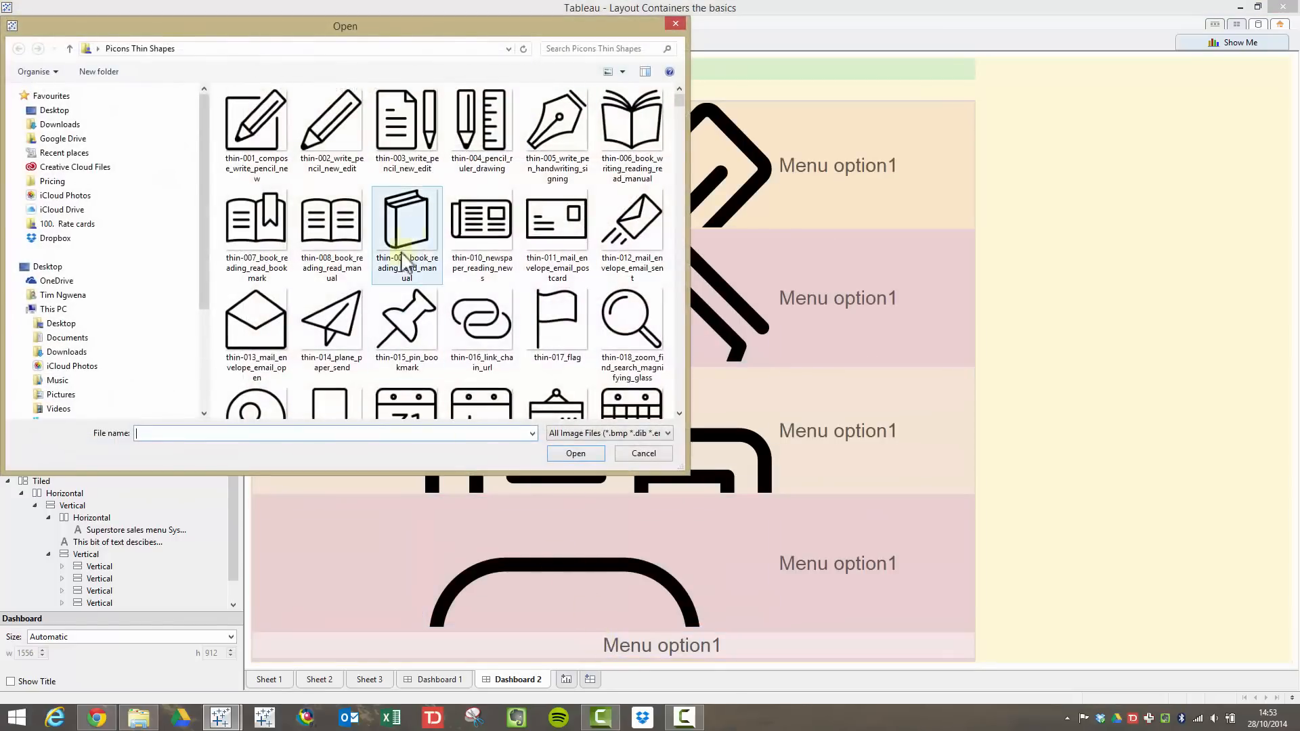
left_click(339, 300)
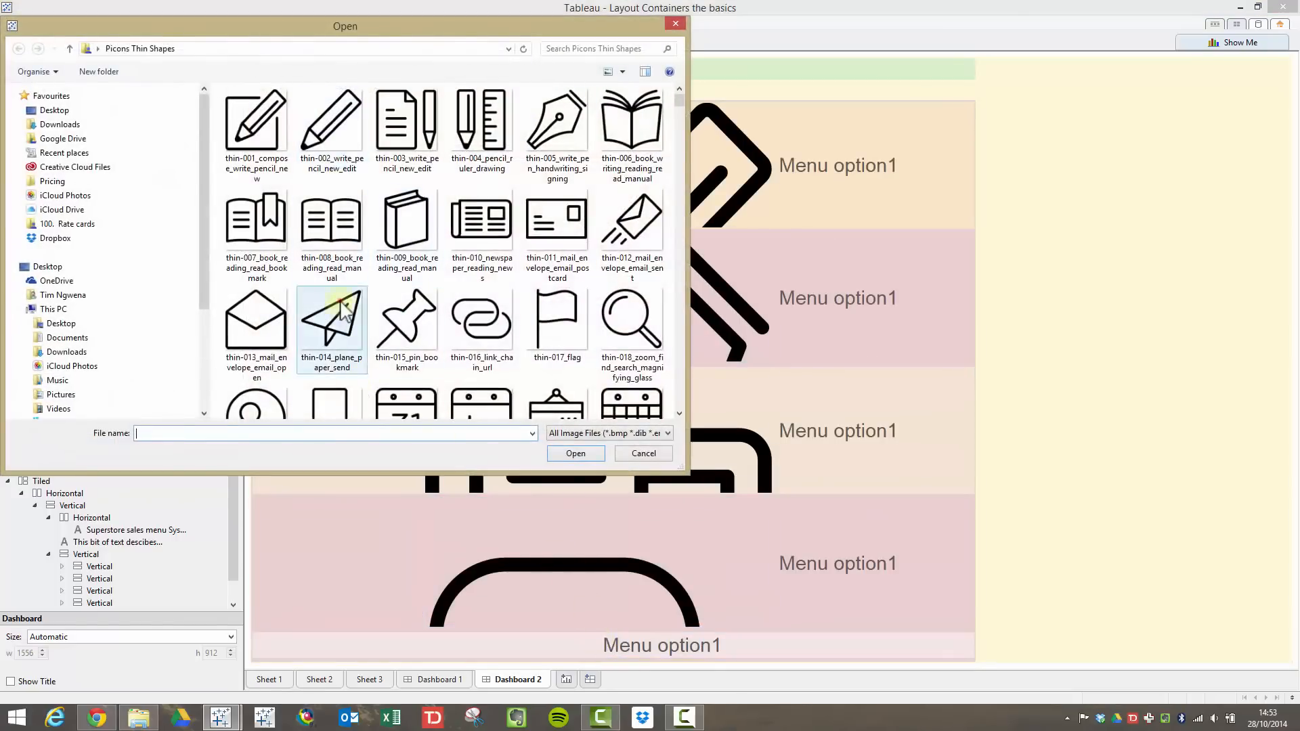
left_click(576, 454)
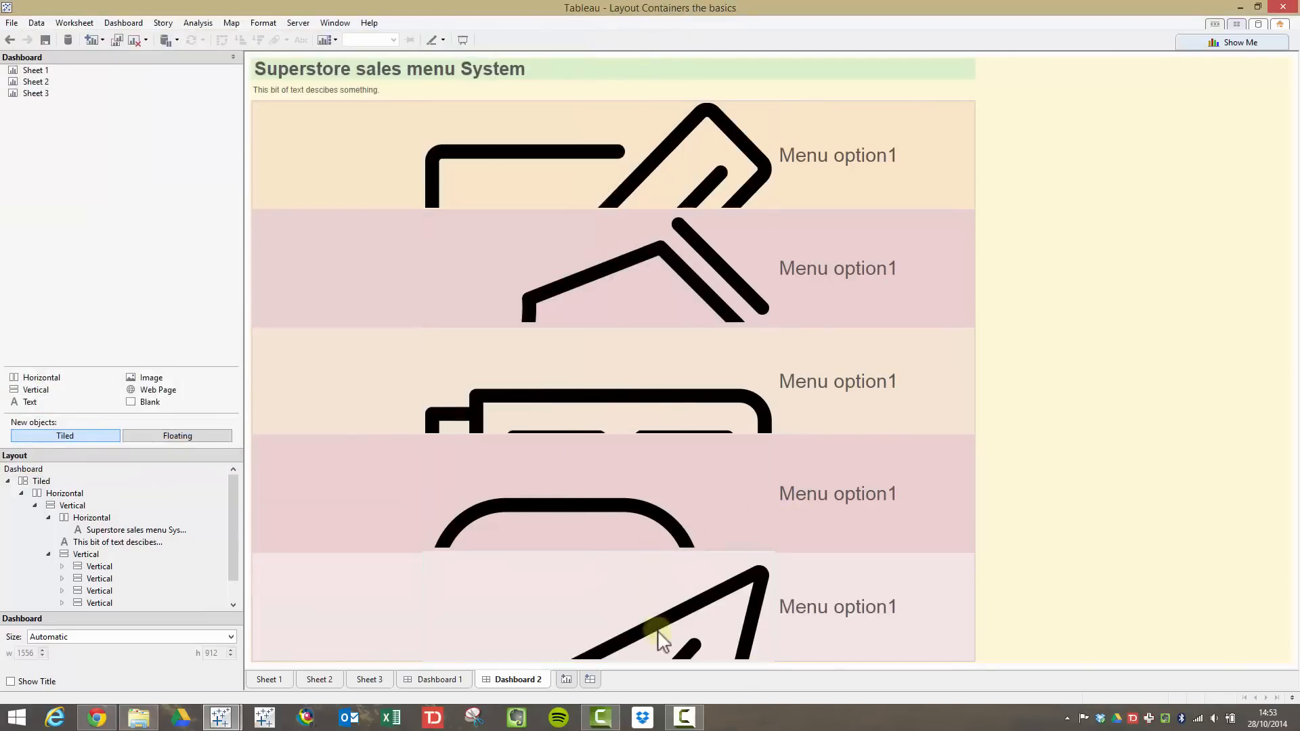
Step: Remove the blank object in front of the icon image from each of the five menu rows
left_click(357, 170)
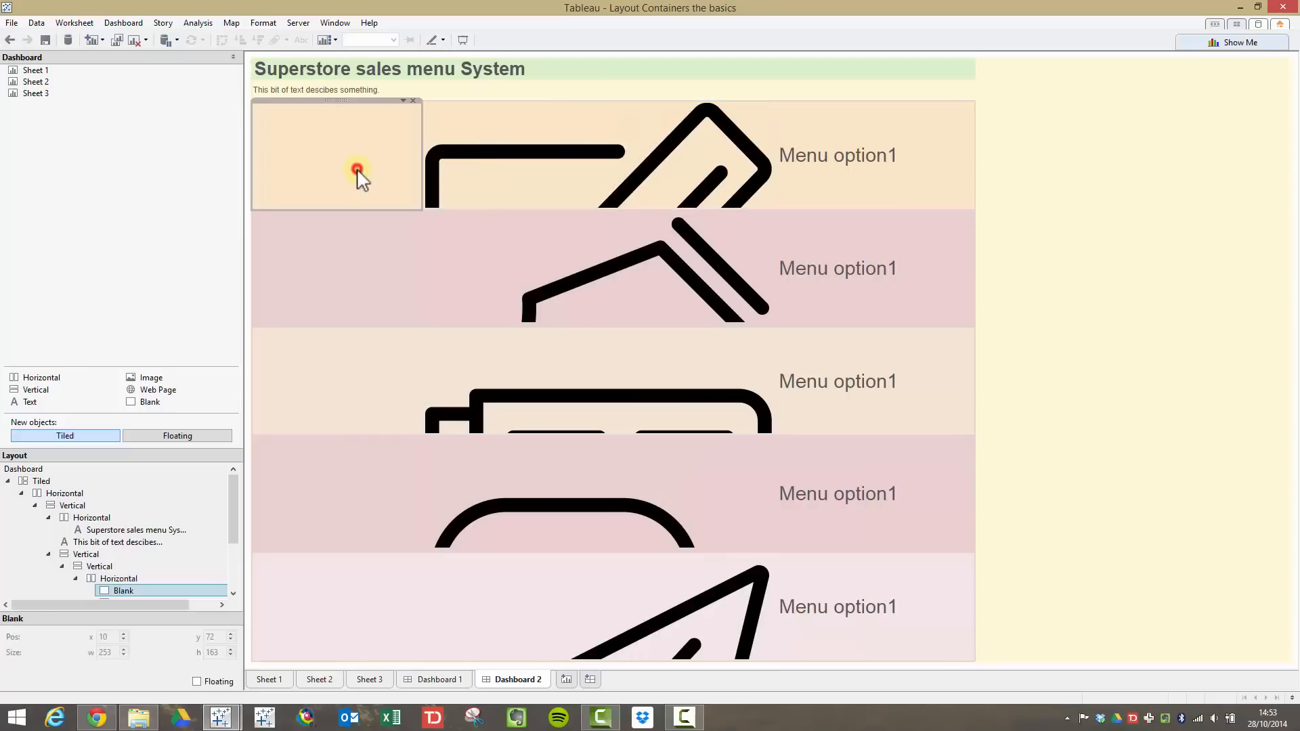
left_click_drag(413, 101, 360, 247)
left_click_drag(413, 213, 393, 381)
left_click_drag(412, 328, 336, 479)
left_click_drag(412, 436, 361, 602)
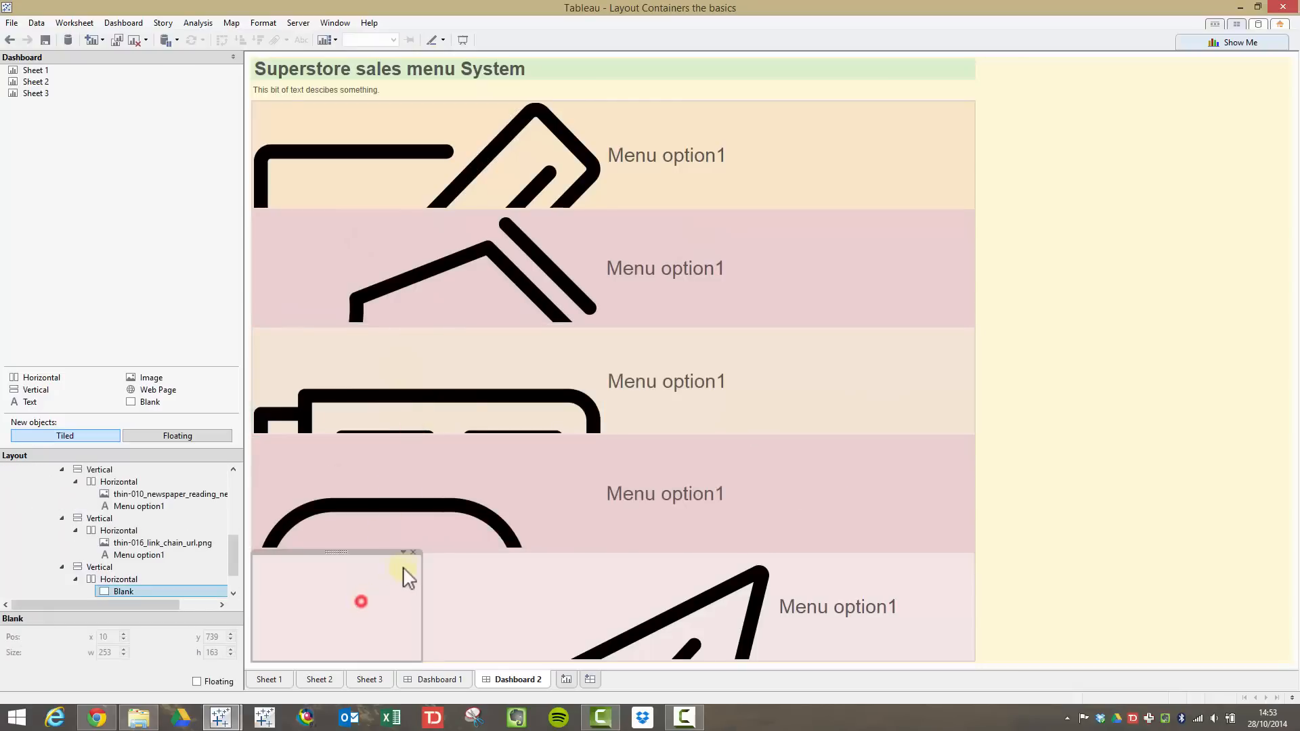
left_click(414, 552)
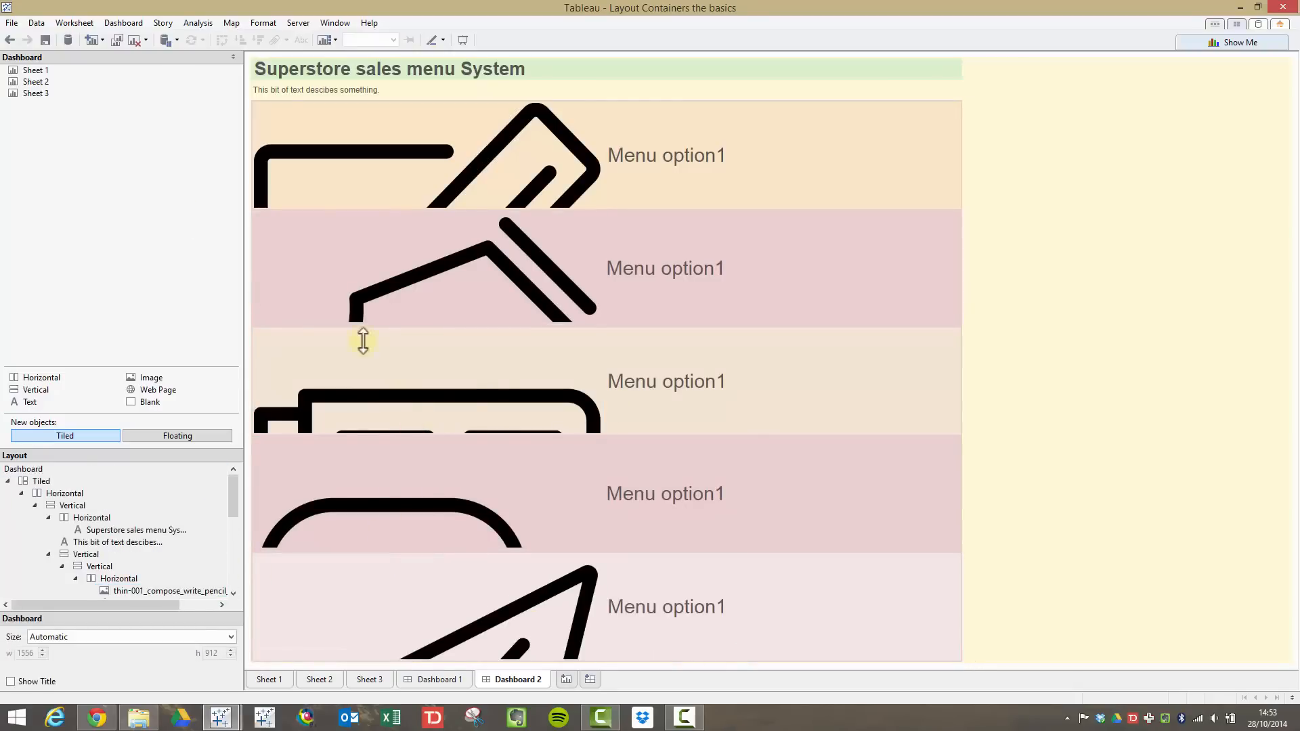
Step: Apply Fit Image and Center Image to the pencil icon in the first menu row
left_click(476, 128)
left_click(585, 100)
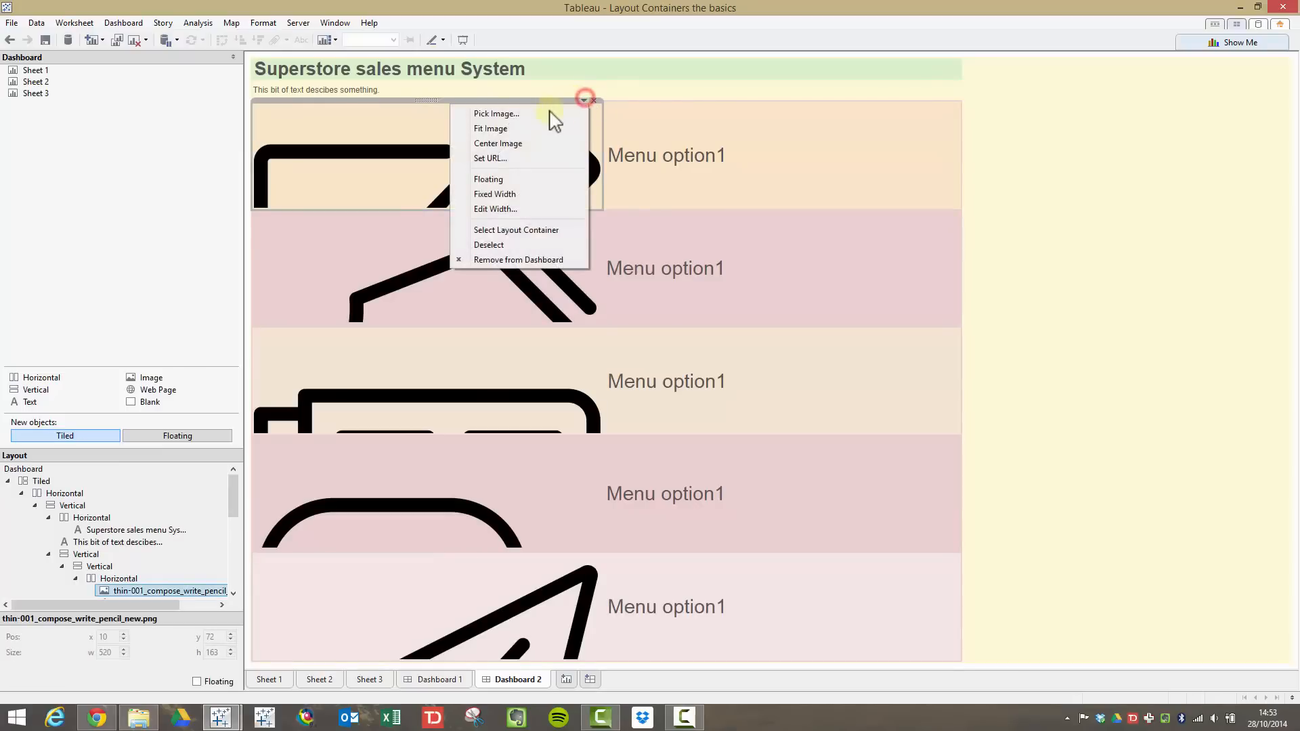
left_click(533, 130)
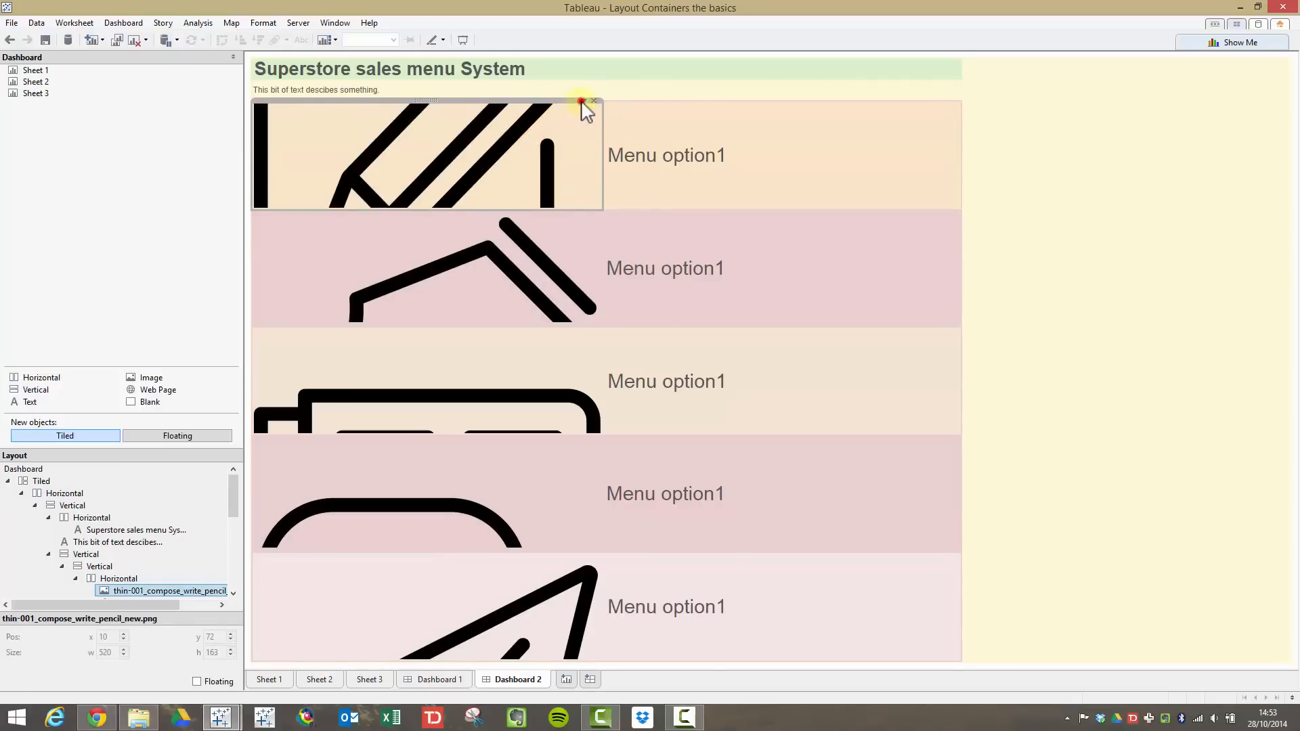
left_click(581, 101)
left_click(526, 124)
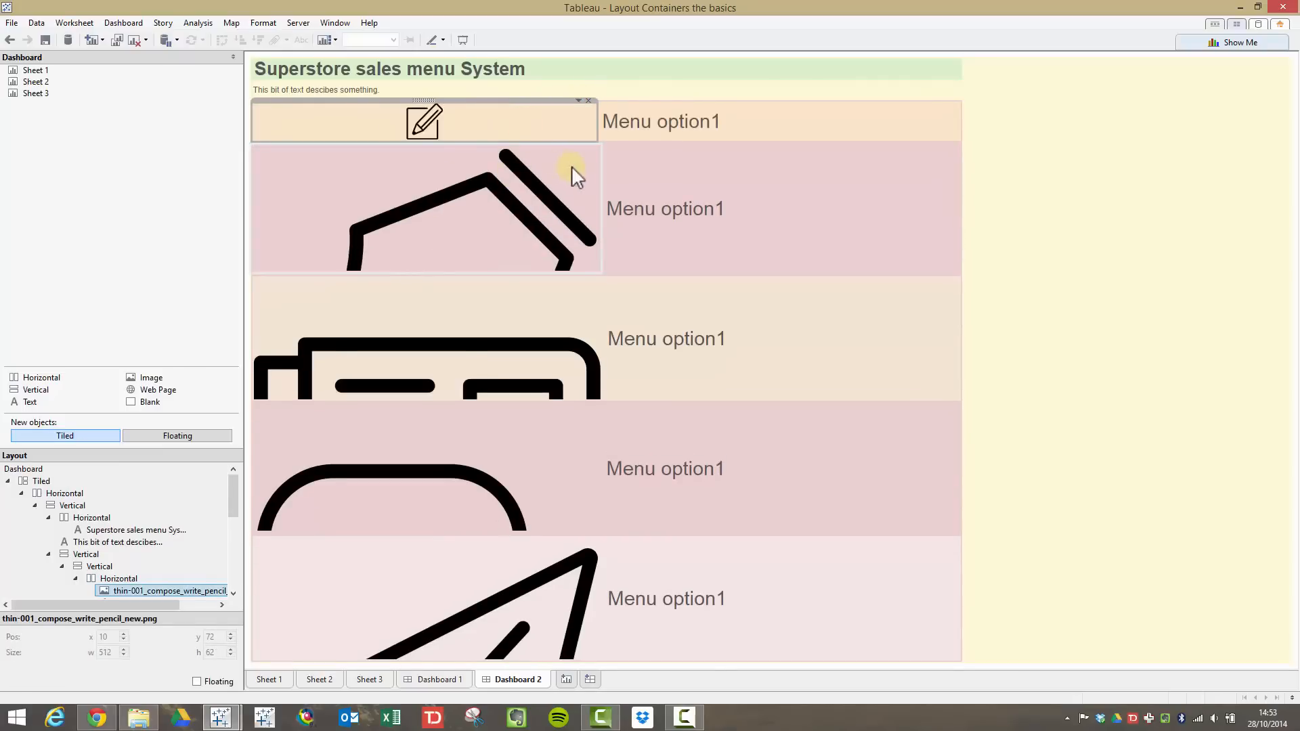
Step: Apply Fit Image and Center Image to the pen nib icon in the second menu row
left_click(573, 168)
left_click(583, 144)
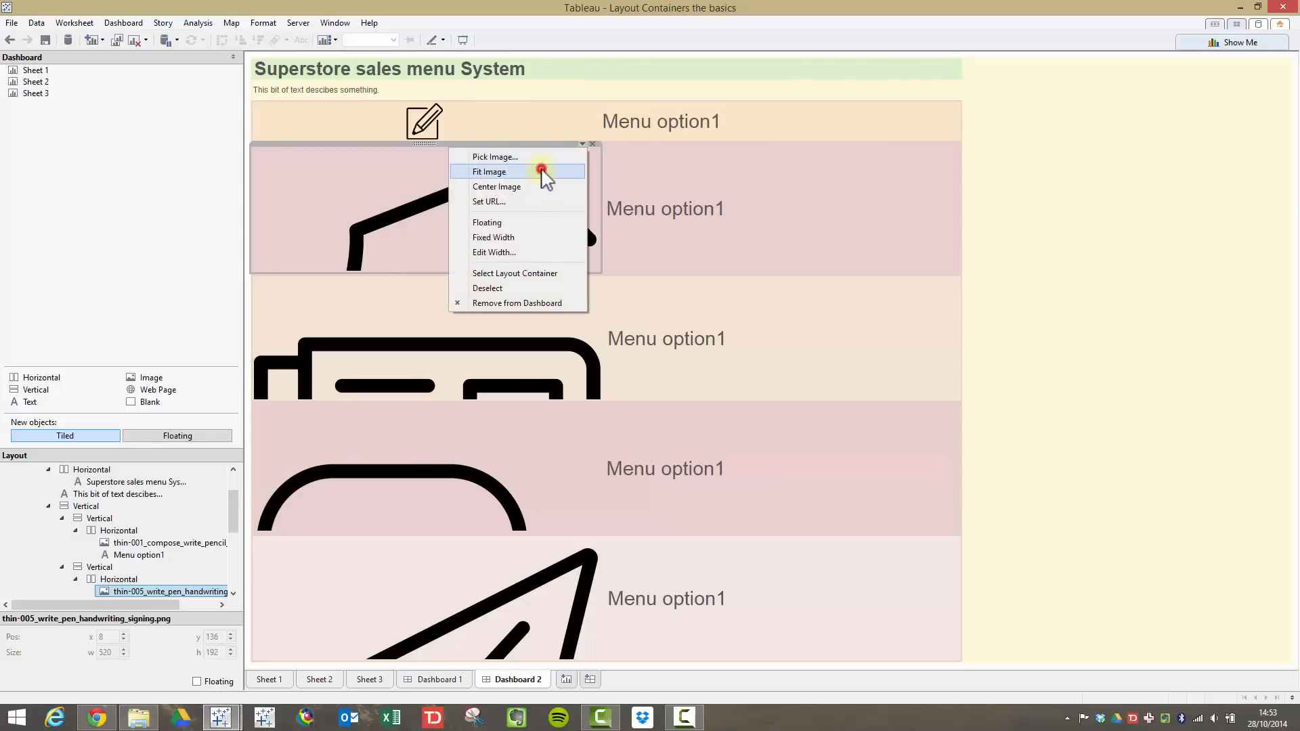
left_click(542, 172)
left_click(577, 144)
left_click(525, 184)
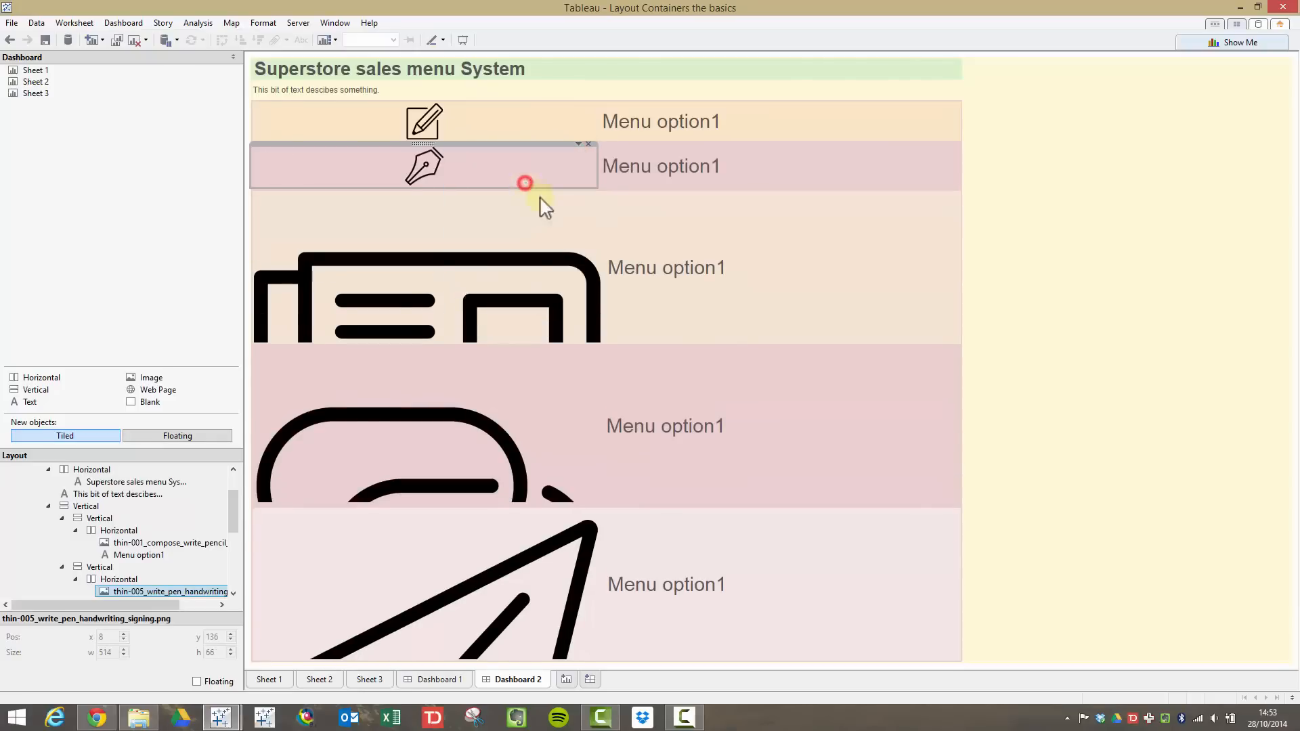
Step: Apply Fit Image and Center Image to the newspaper icon in the third menu row
left_click(554, 221)
left_click(585, 191)
left_click(509, 217)
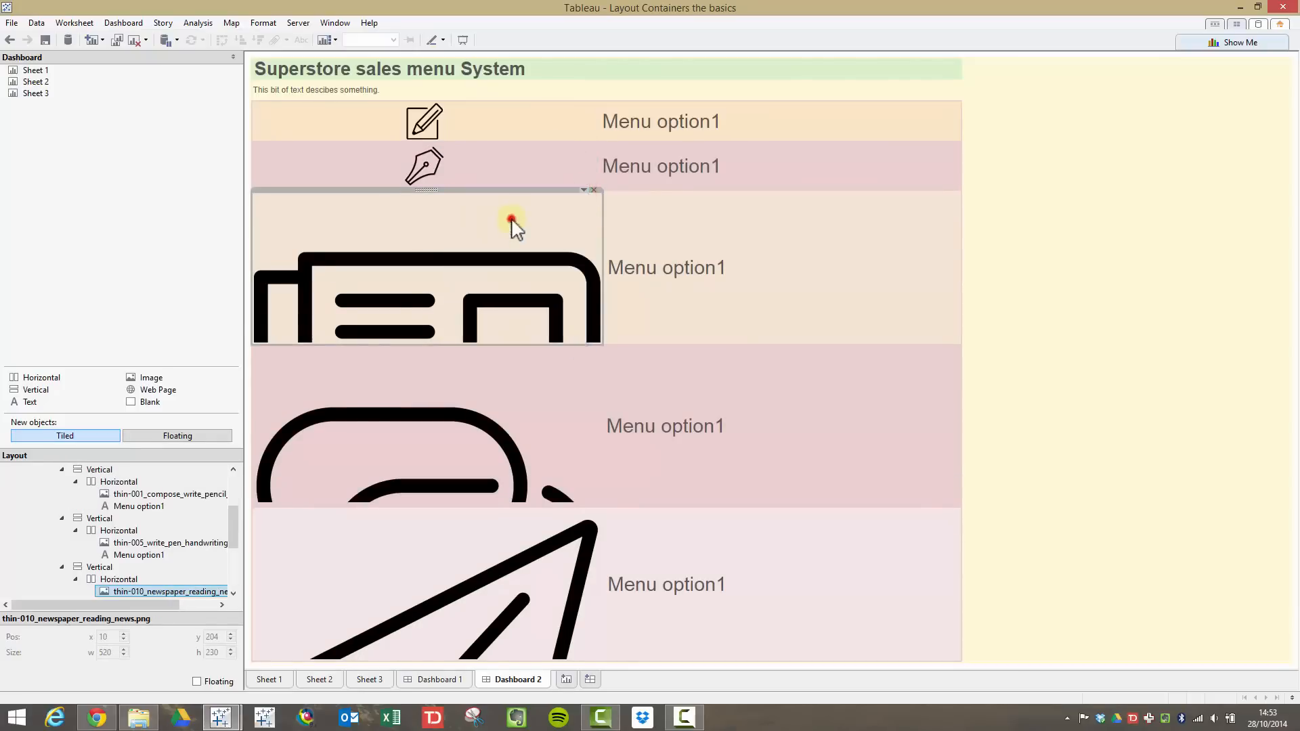
left_click(579, 191)
left_click(534, 235)
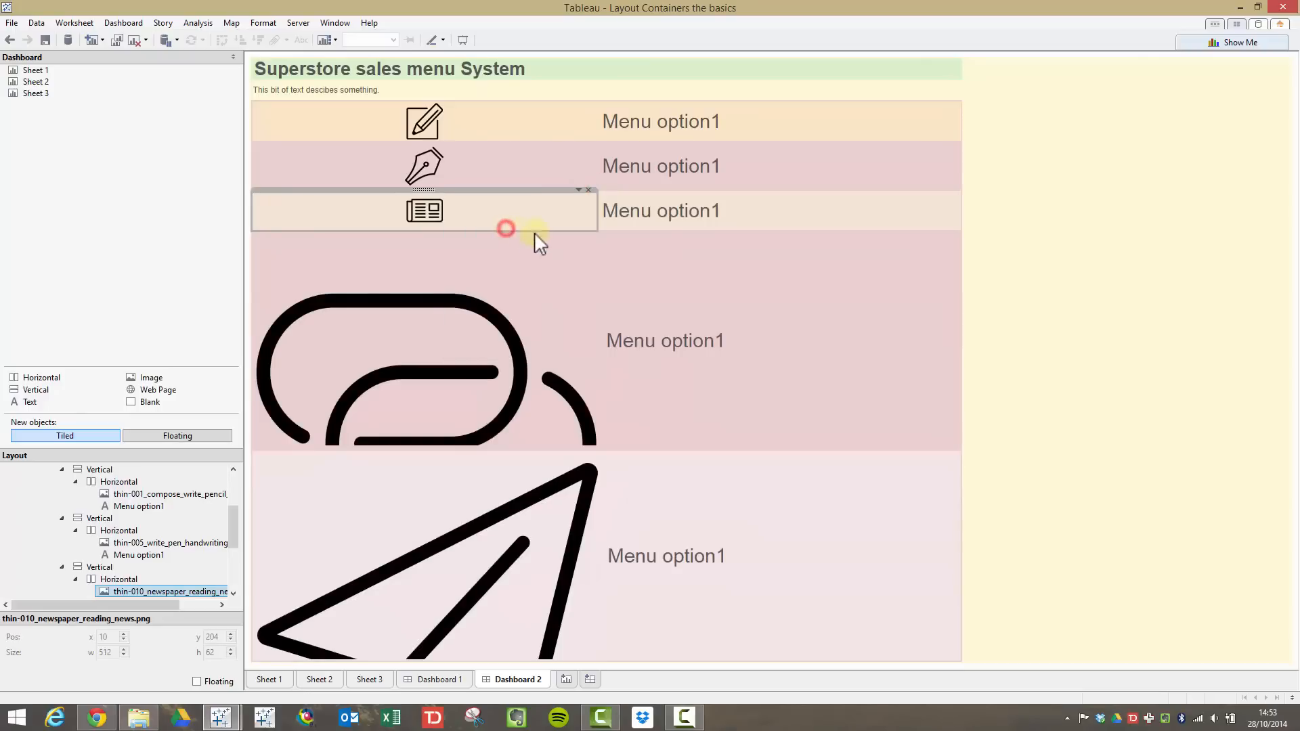
Step: Apply Fit Image and Center Image to the link chain icon in the fourth menu row
left_click(572, 244)
left_click(583, 233)
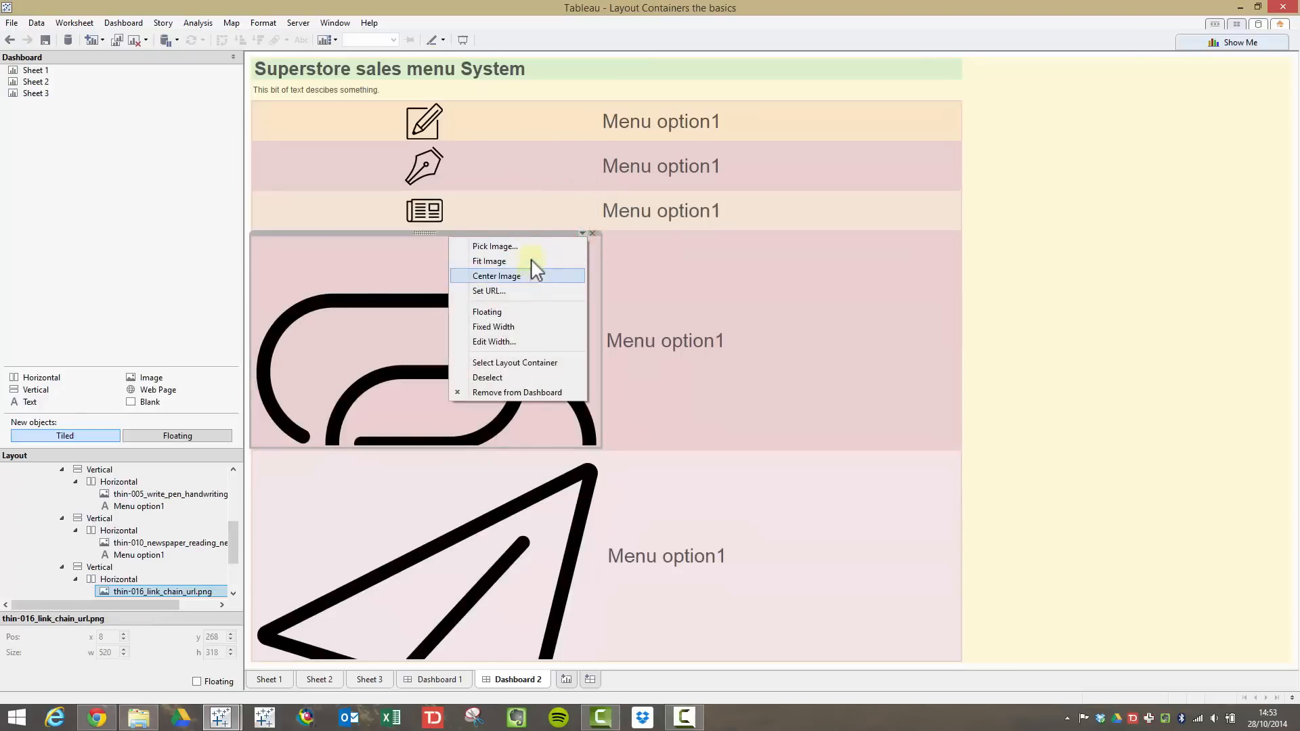
left_click(533, 261)
left_click(579, 254)
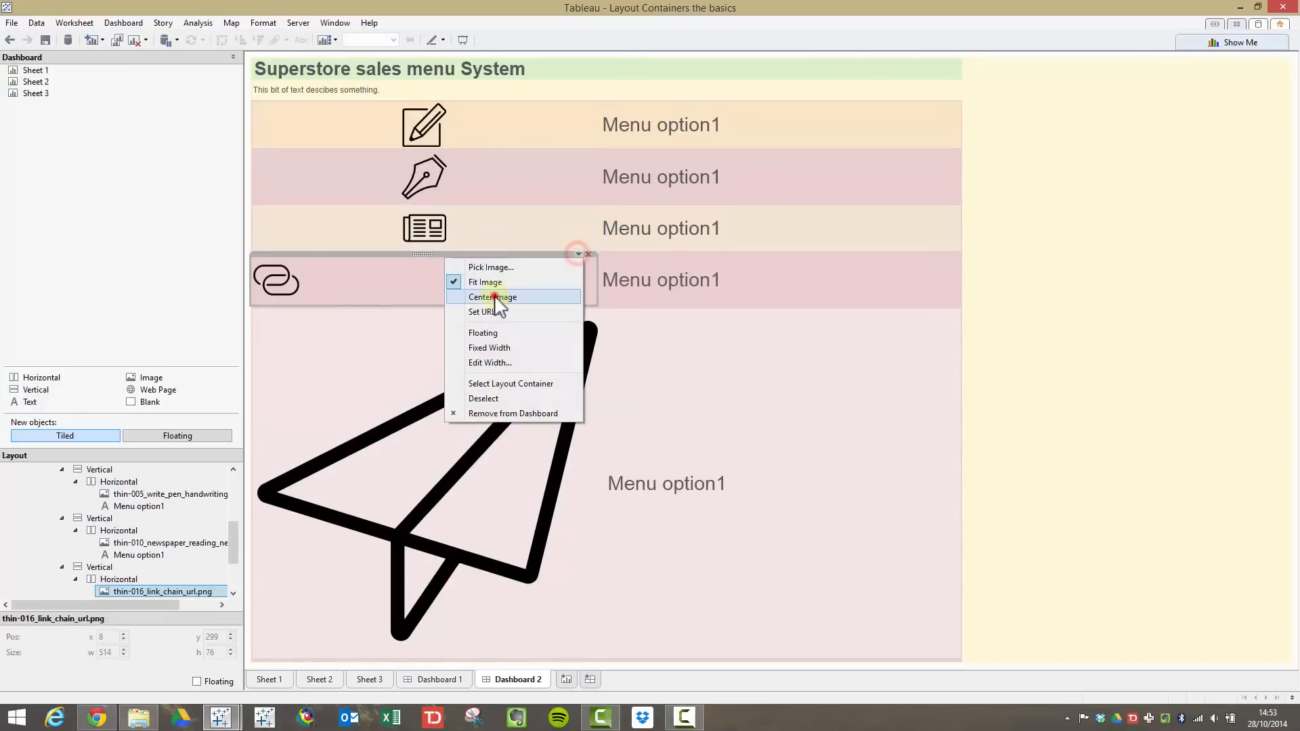
left_click(494, 296)
Step: Try fitting and centering the paper plane icon in the fifth menu row, and undo both changes
left_click(579, 318)
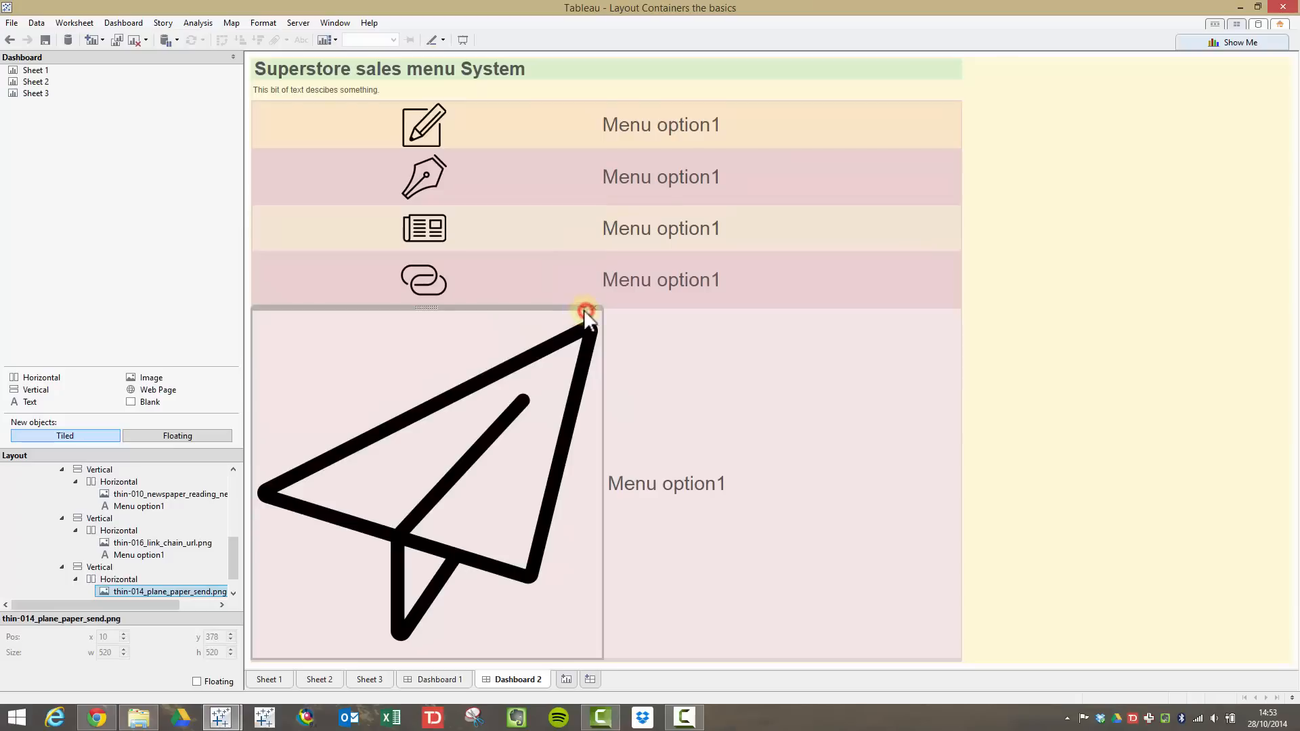
left_click(583, 307)
left_click(514, 336)
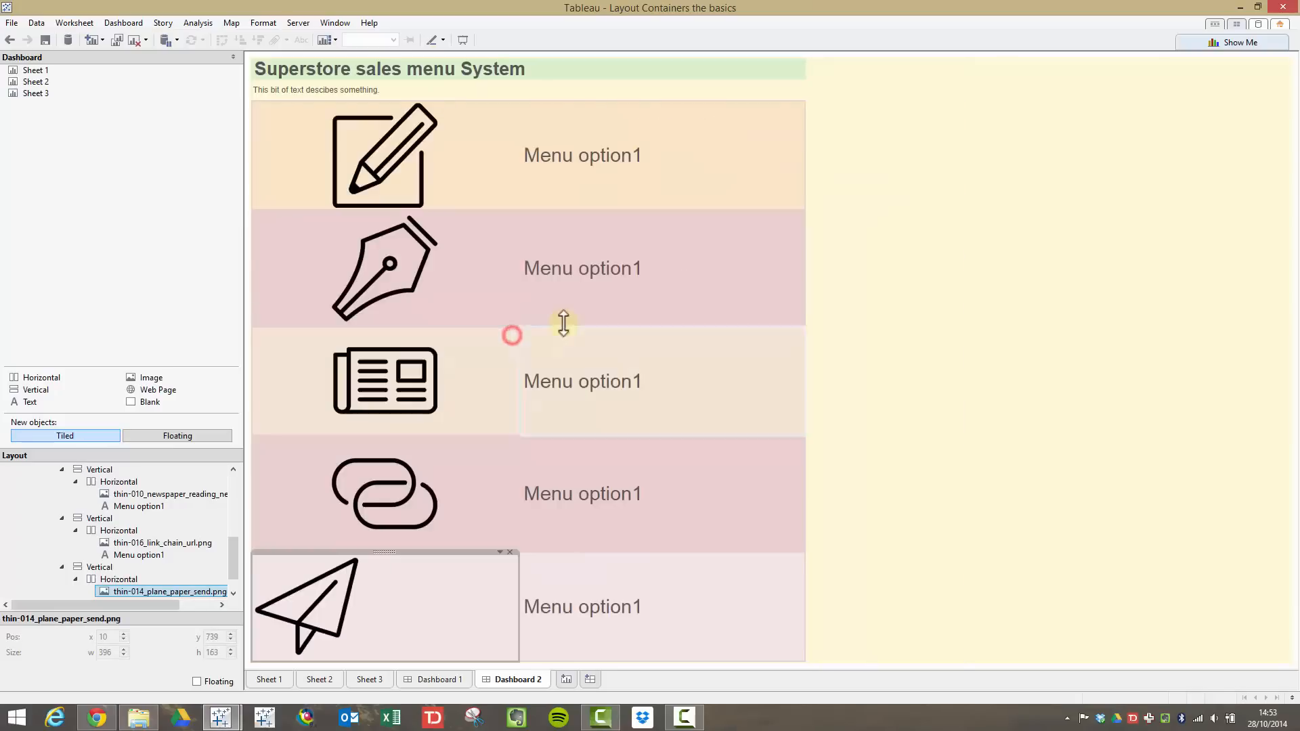
left_click(500, 552)
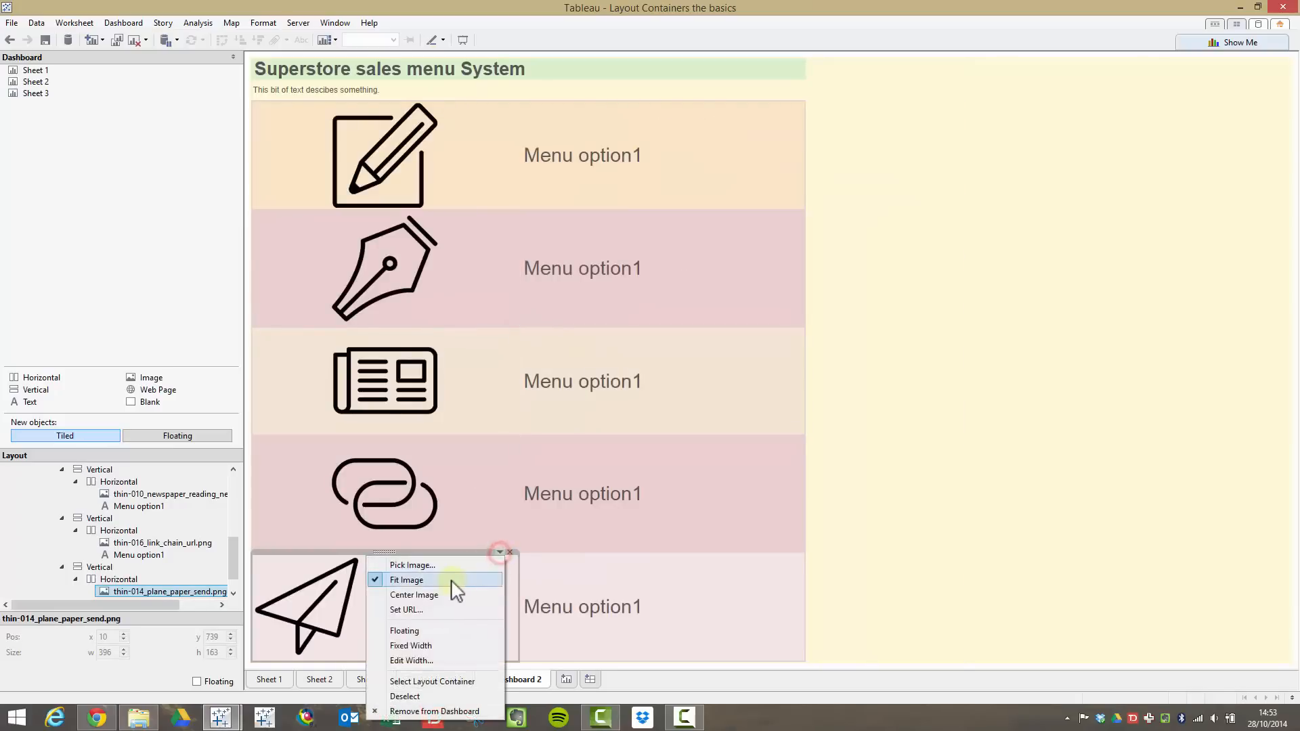
left_click(447, 592)
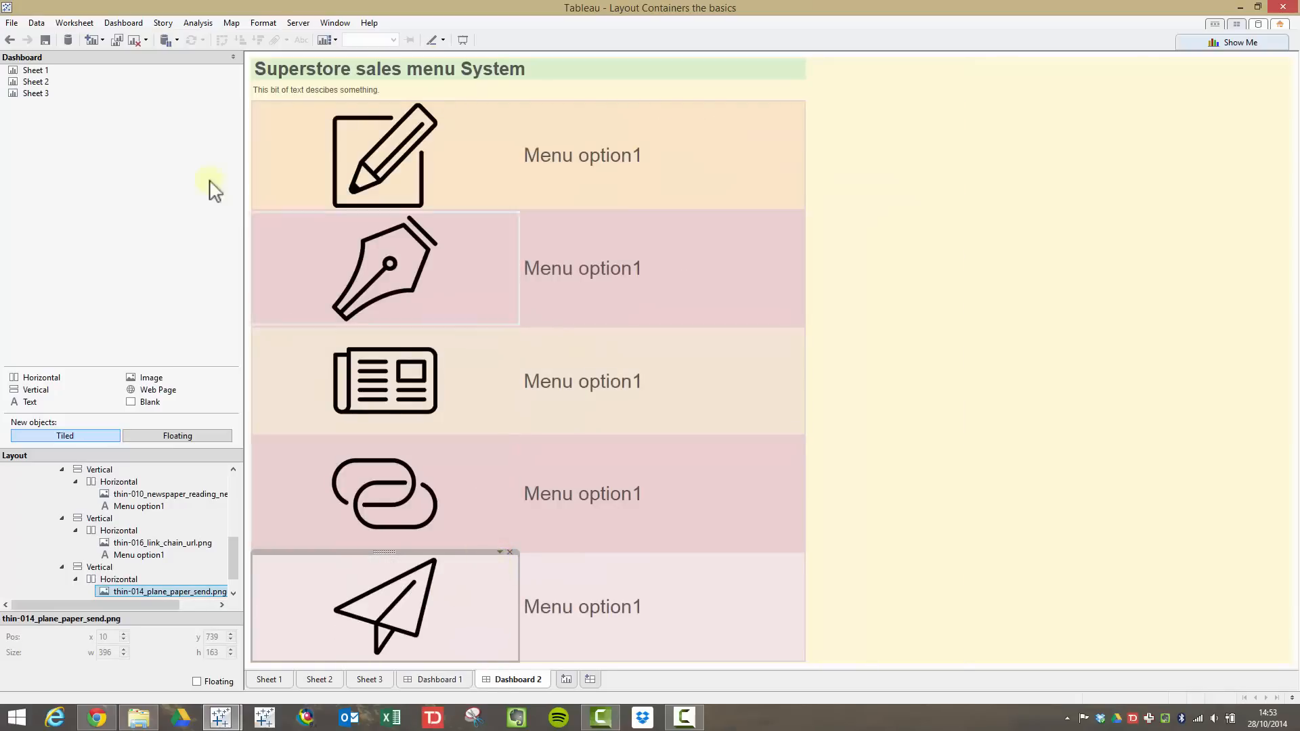
left_click(9, 41)
left_click(9, 41)
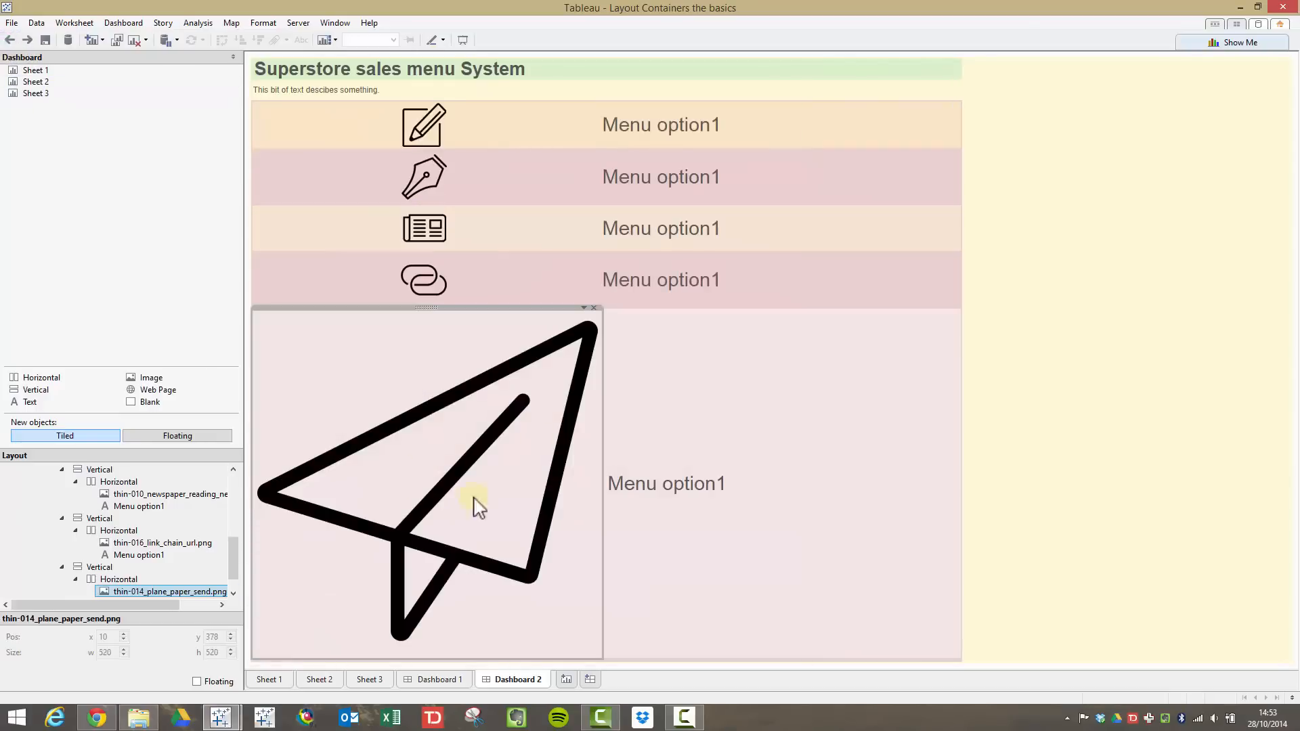
Step: Apply Fit Image and Center Image to the paper plane icon in the fifth menu row
left_click(583, 309)
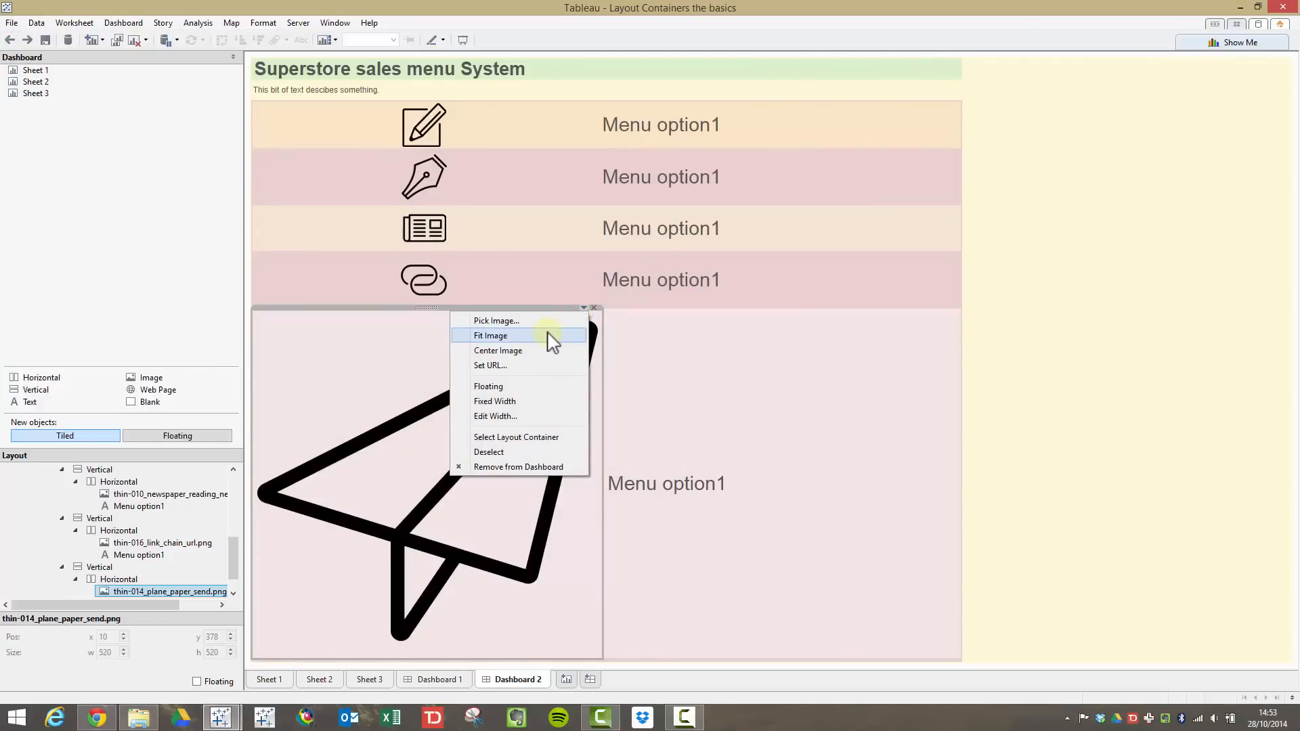
left_click(552, 337)
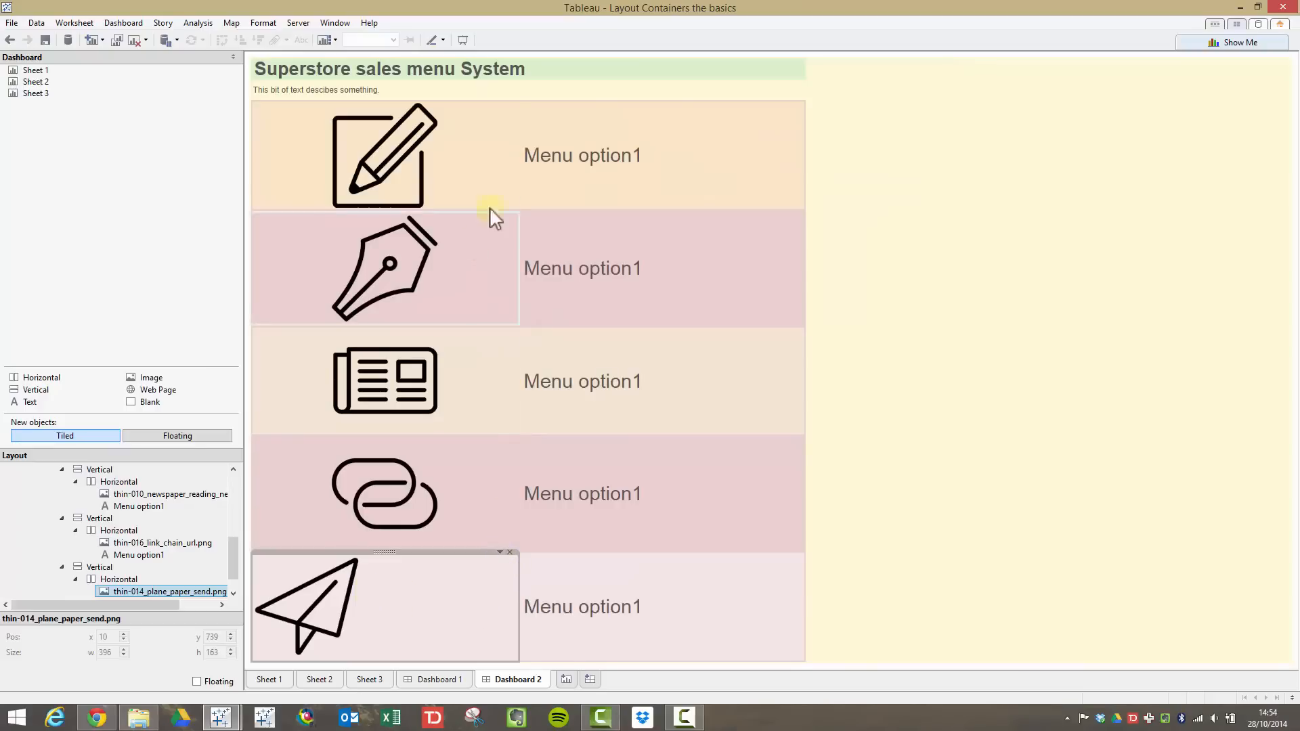
left_click(498, 553)
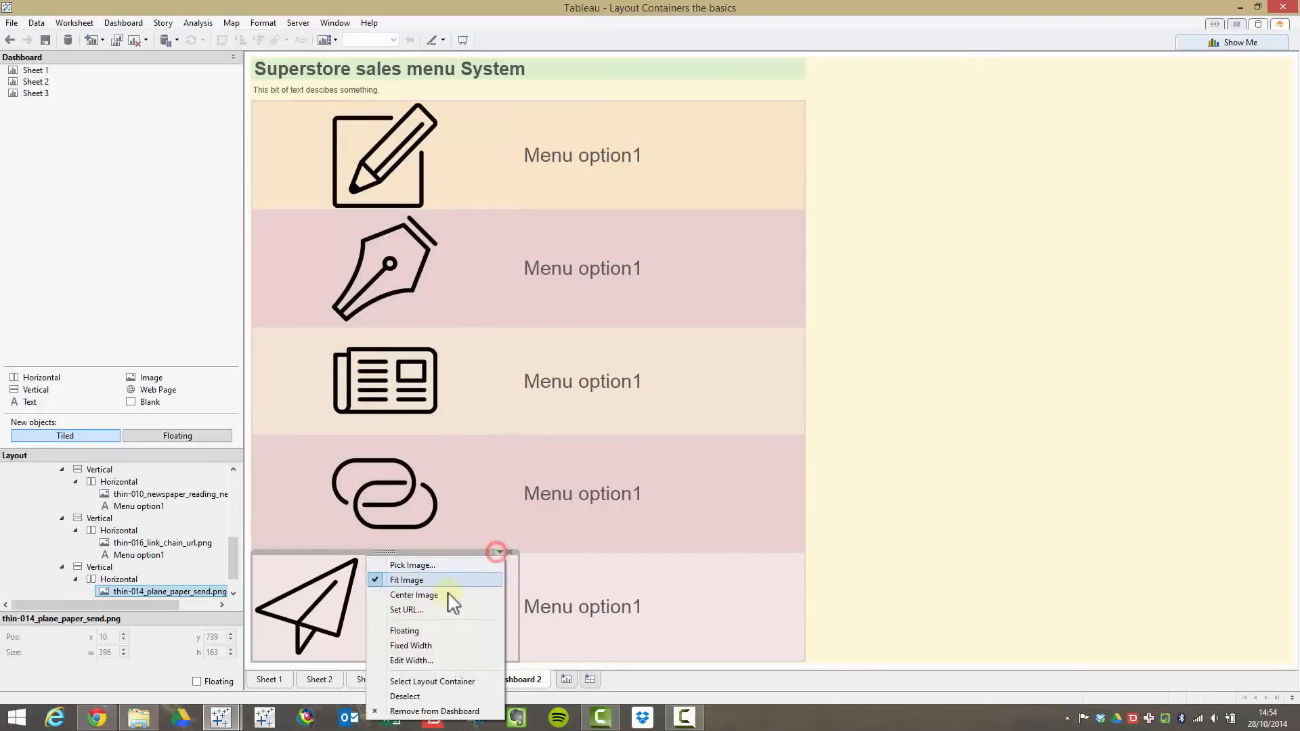
left_click(444, 599)
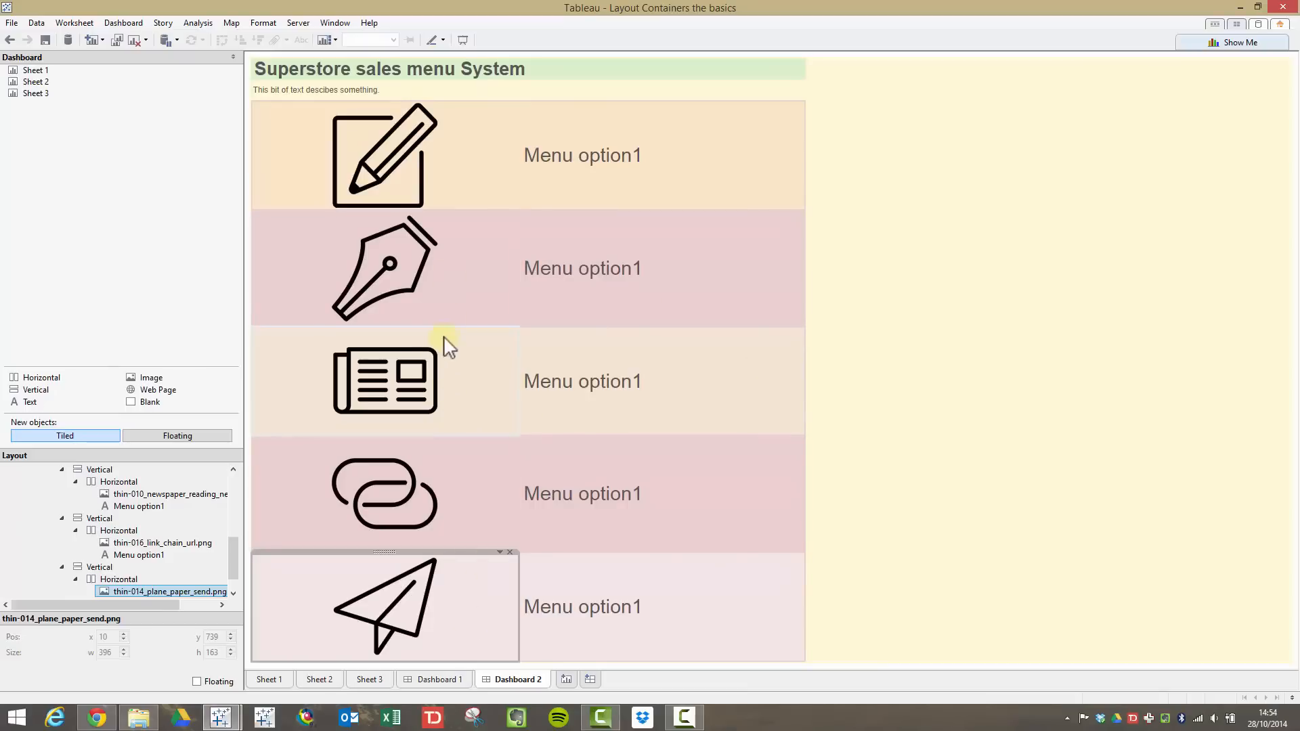
Step: Set the width of the pencil icon in the first menu row to 150 pixels
left_click(458, 165)
left_click(499, 101)
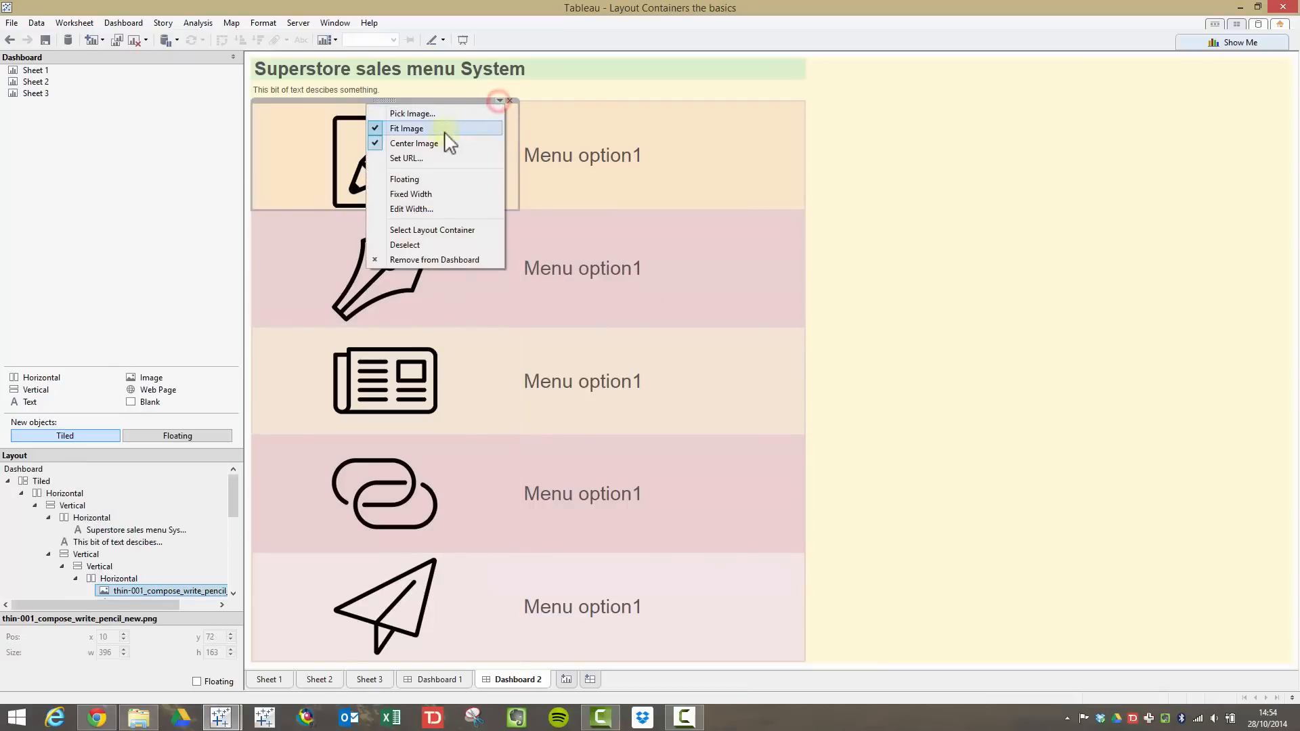
left_click(429, 207)
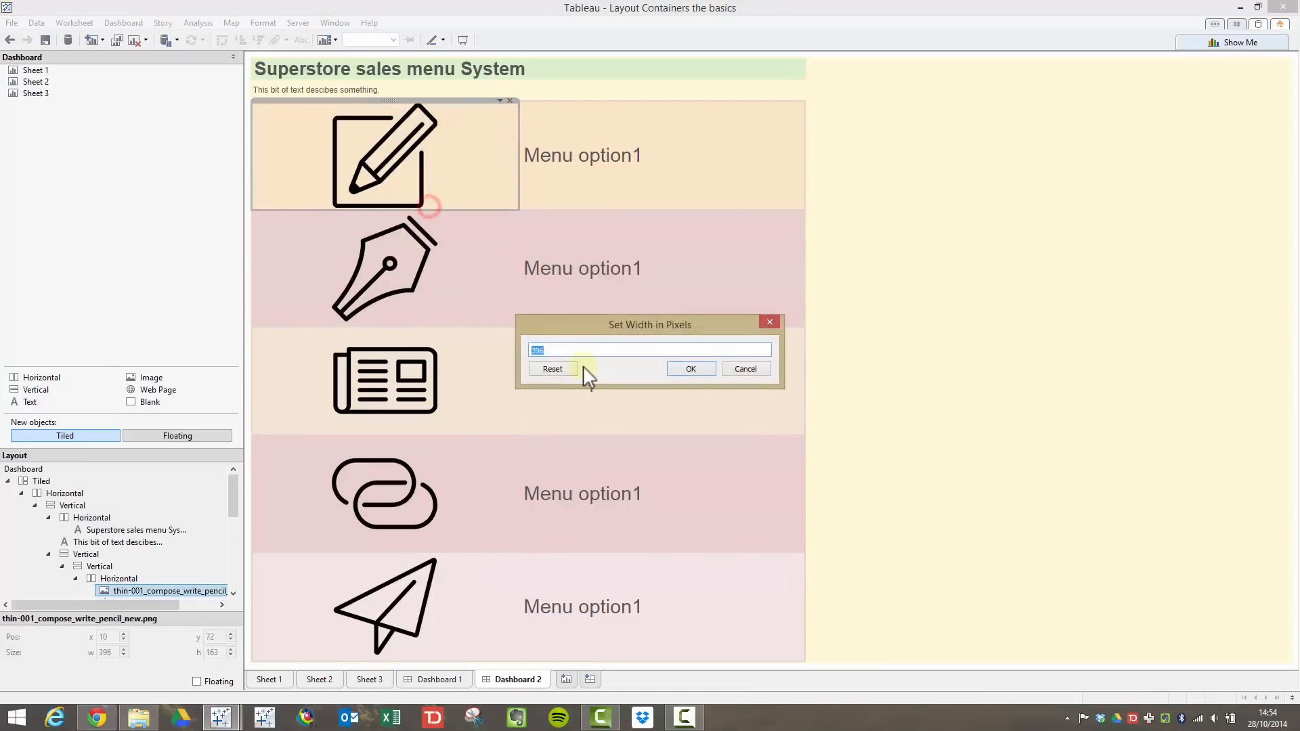
type("150")
left_click(691, 368)
Step: Set the width of the pen nib icon in the second menu row to 150 pixels
left_click(514, 234)
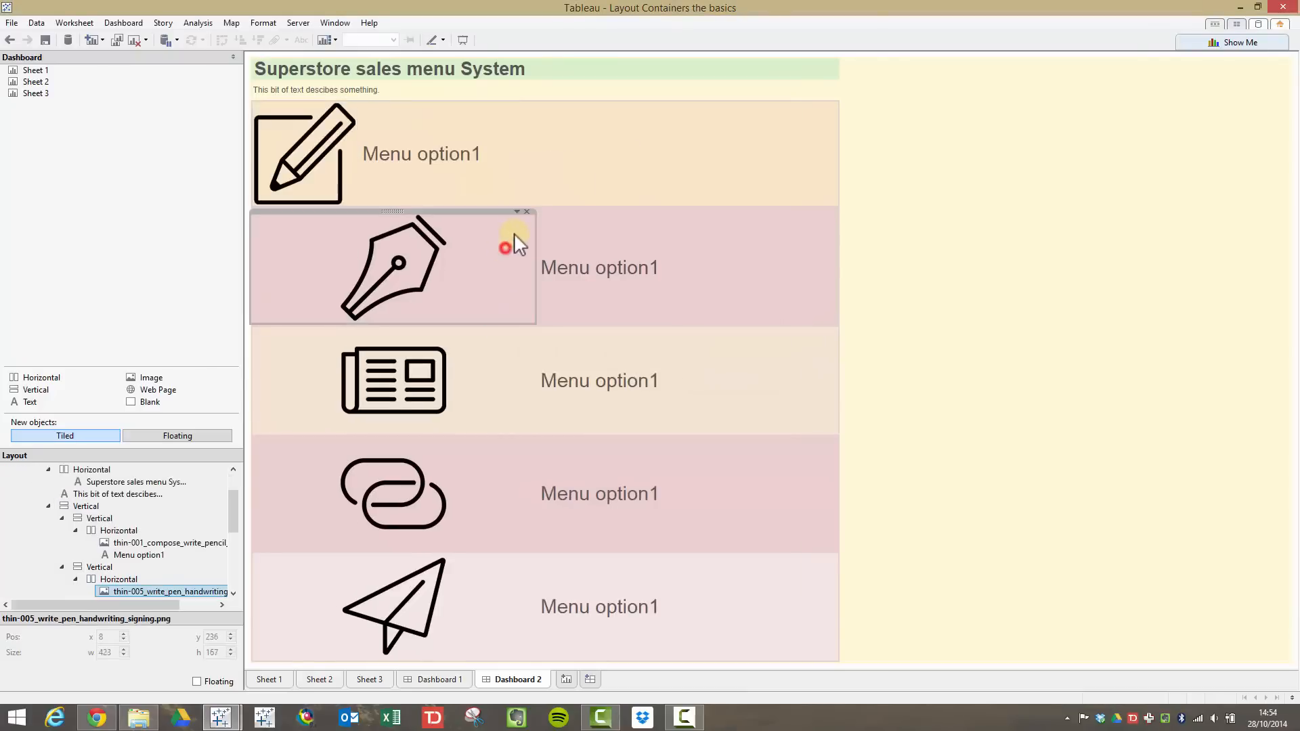
left_click(517, 211)
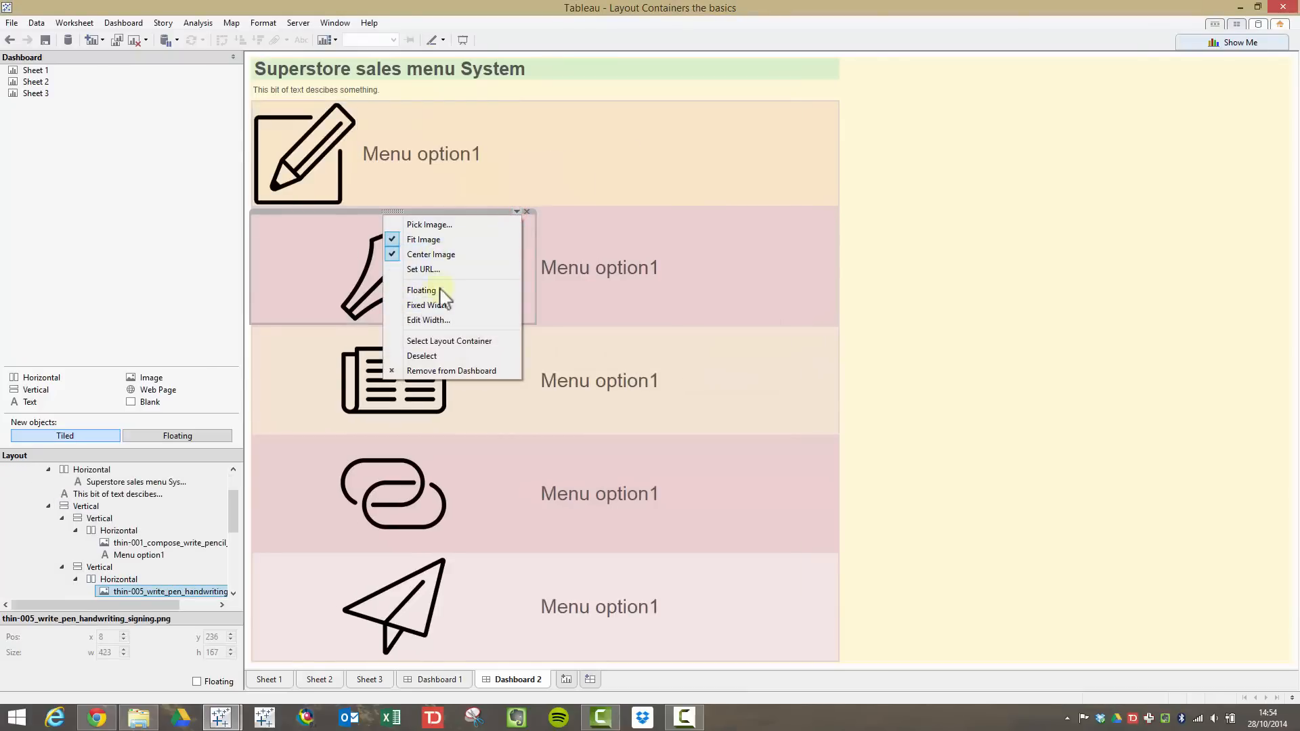
left_click(449, 321)
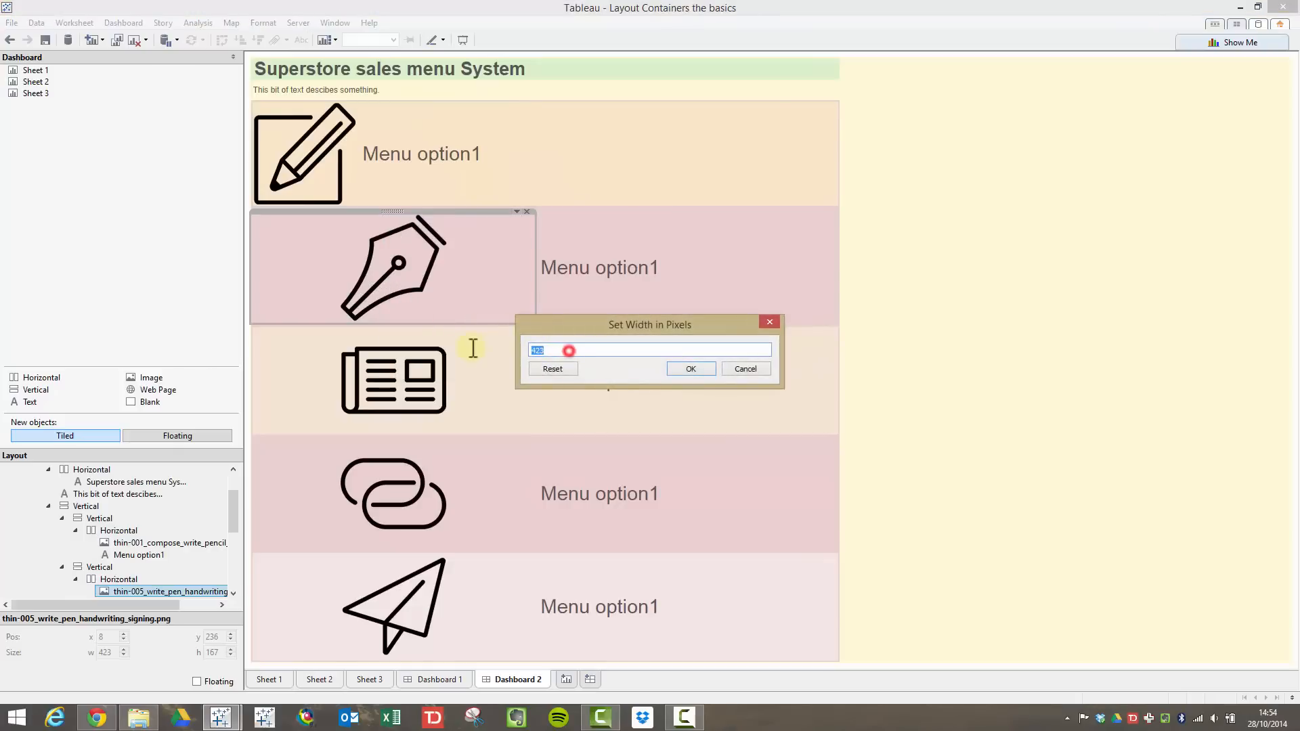
type("150")
left_click(685, 368)
Step: Set the width of the newspaper icon in the third menu row to 150 pixels
left_click(502, 352)
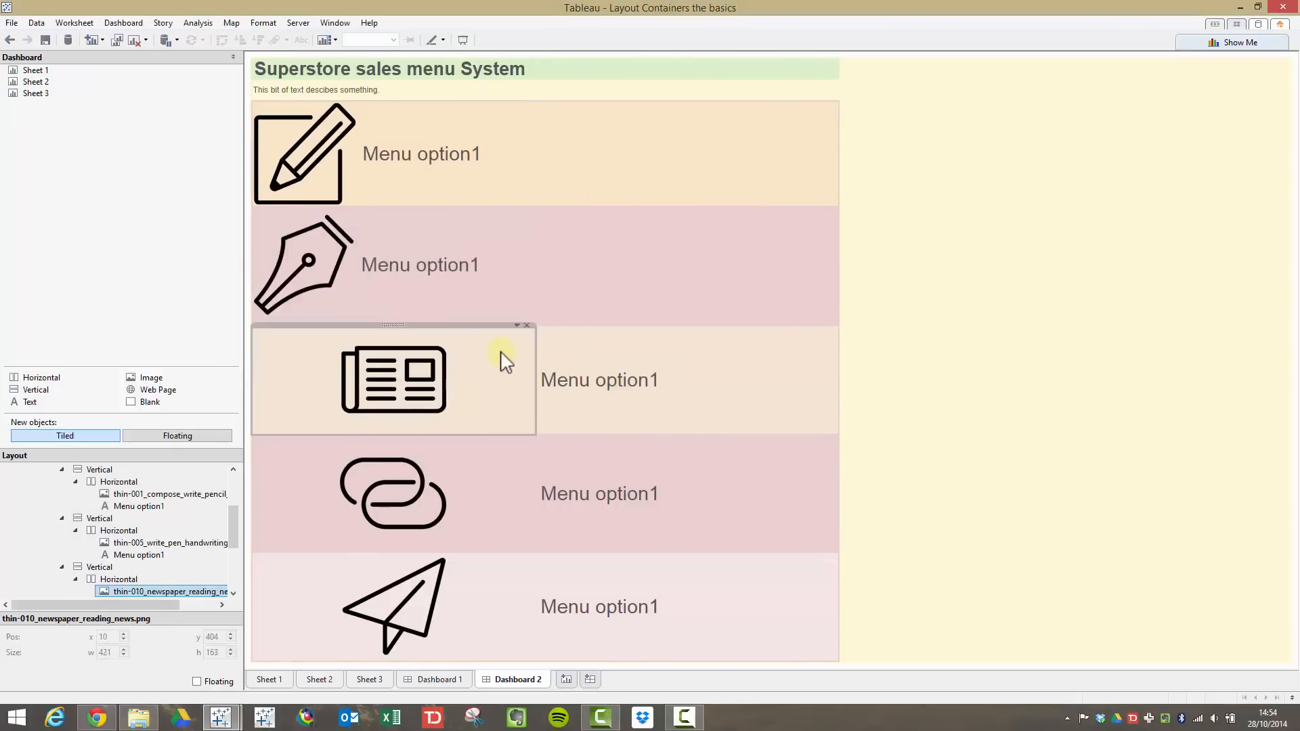
left_click(526, 326)
left_click(532, 437)
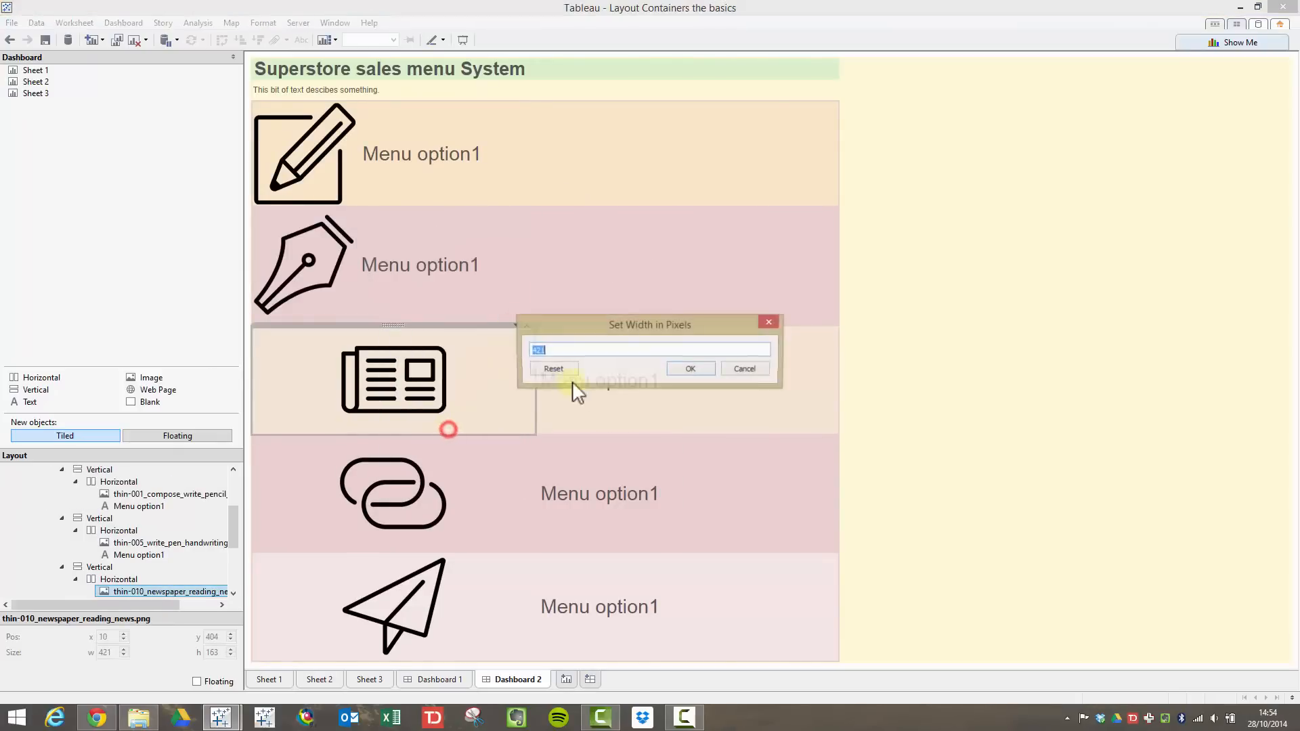
type("150")
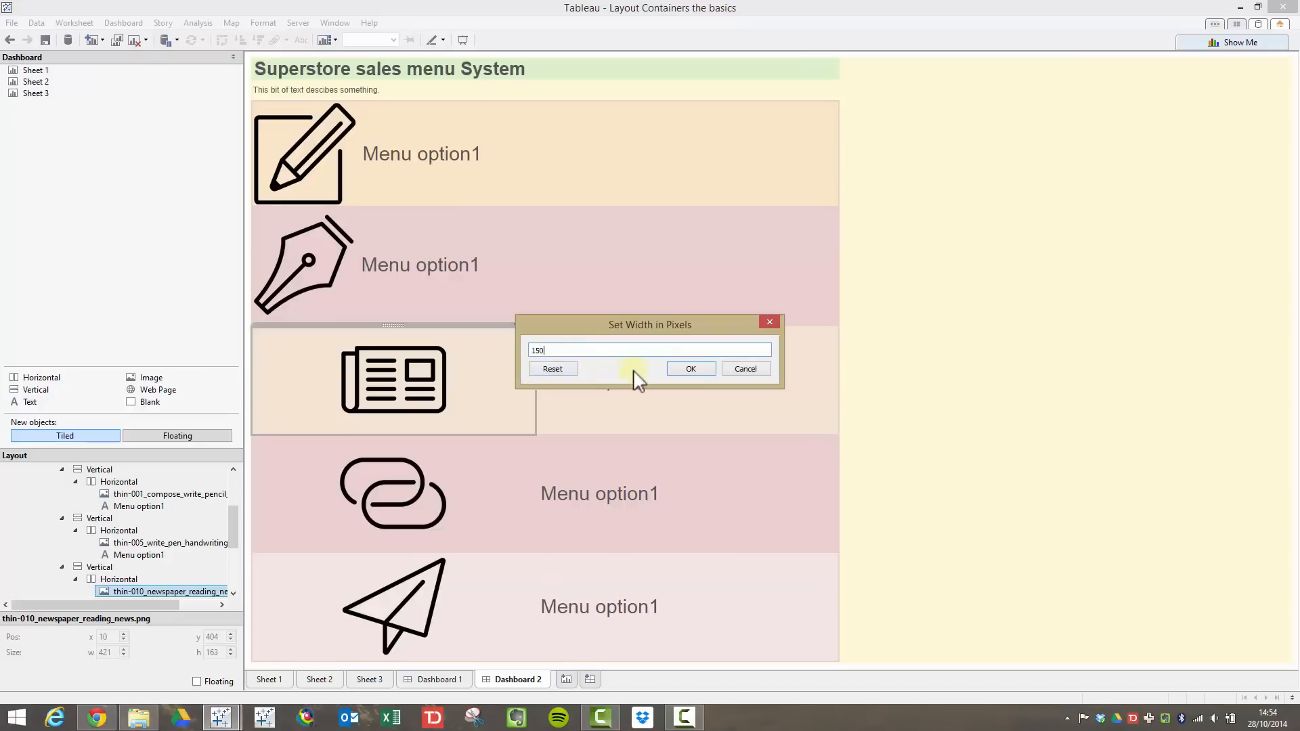
left_click(685, 368)
Step: Set the width of the chain link icon in the fourth menu row to 150 pixels
left_click(482, 489)
left_click(517, 437)
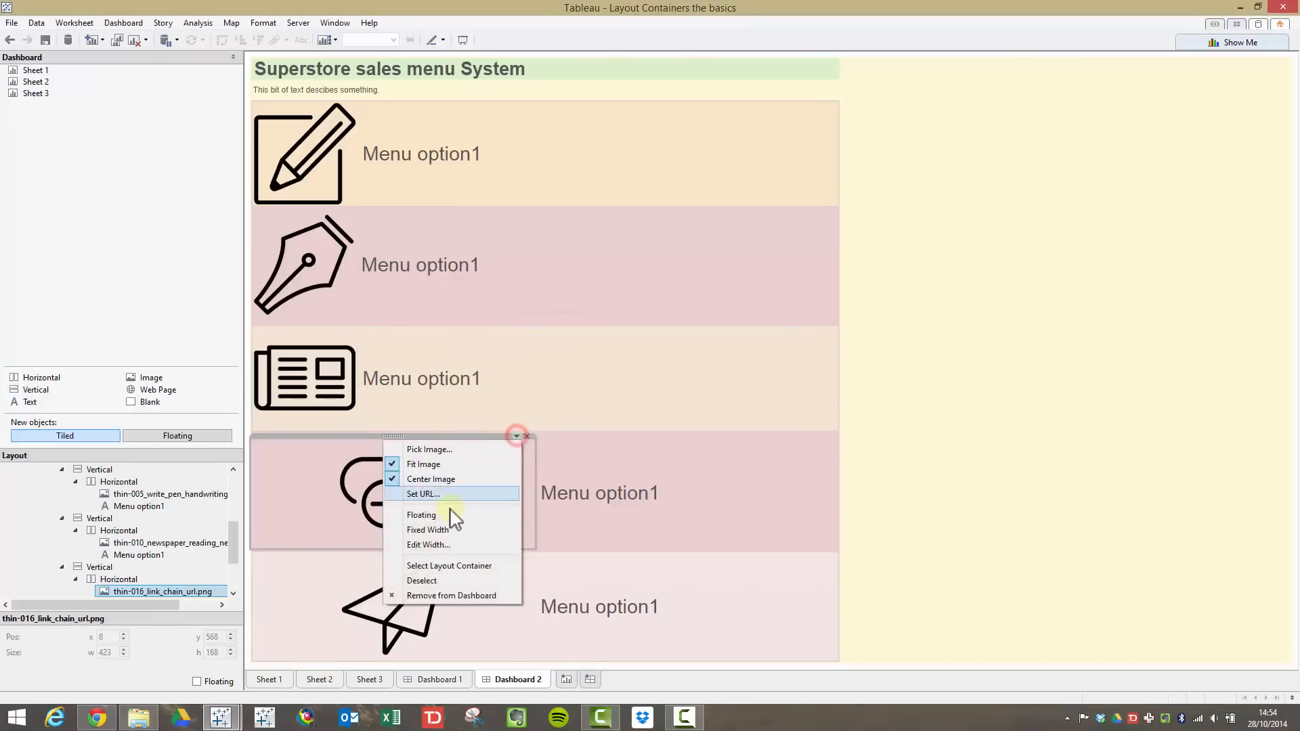
left_click(429, 545)
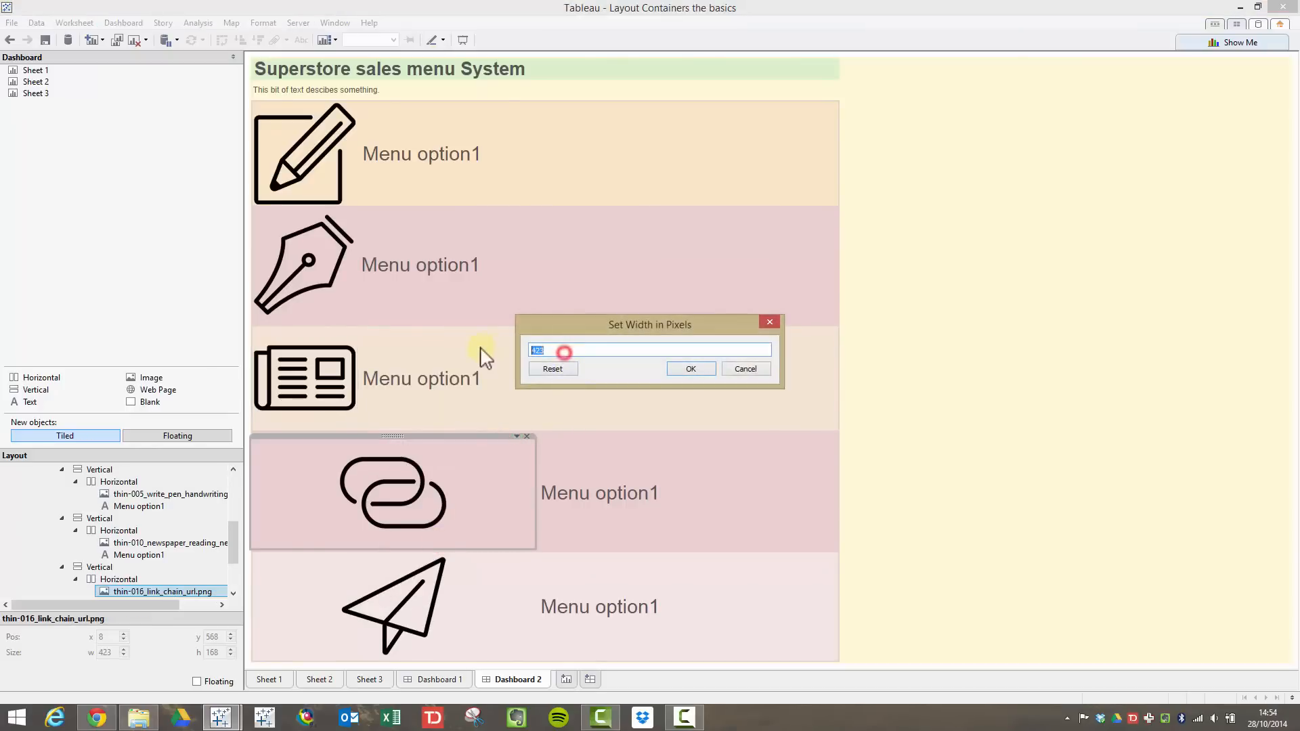
type("150")
left_click(685, 369)
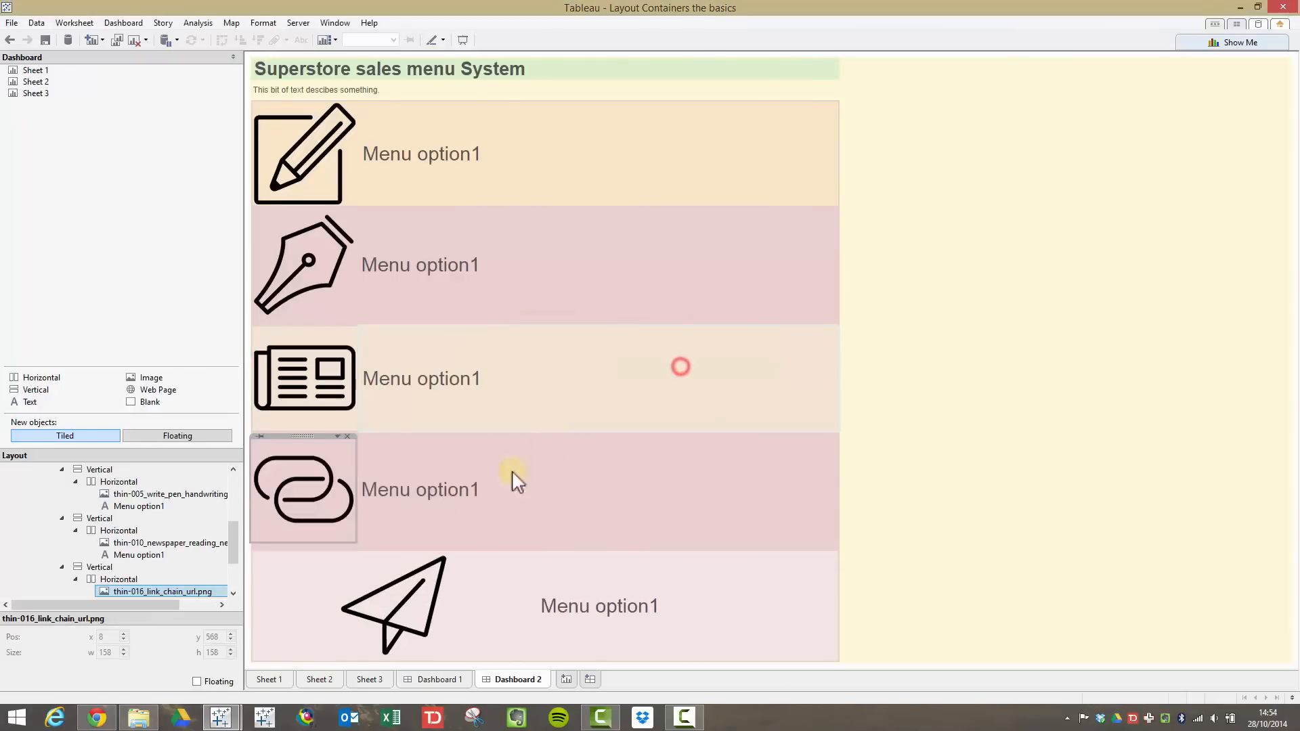
Step: Set the width of the paper plane icon in the fifth menu row to 150 pixels
left_click(436, 592)
left_click(518, 551)
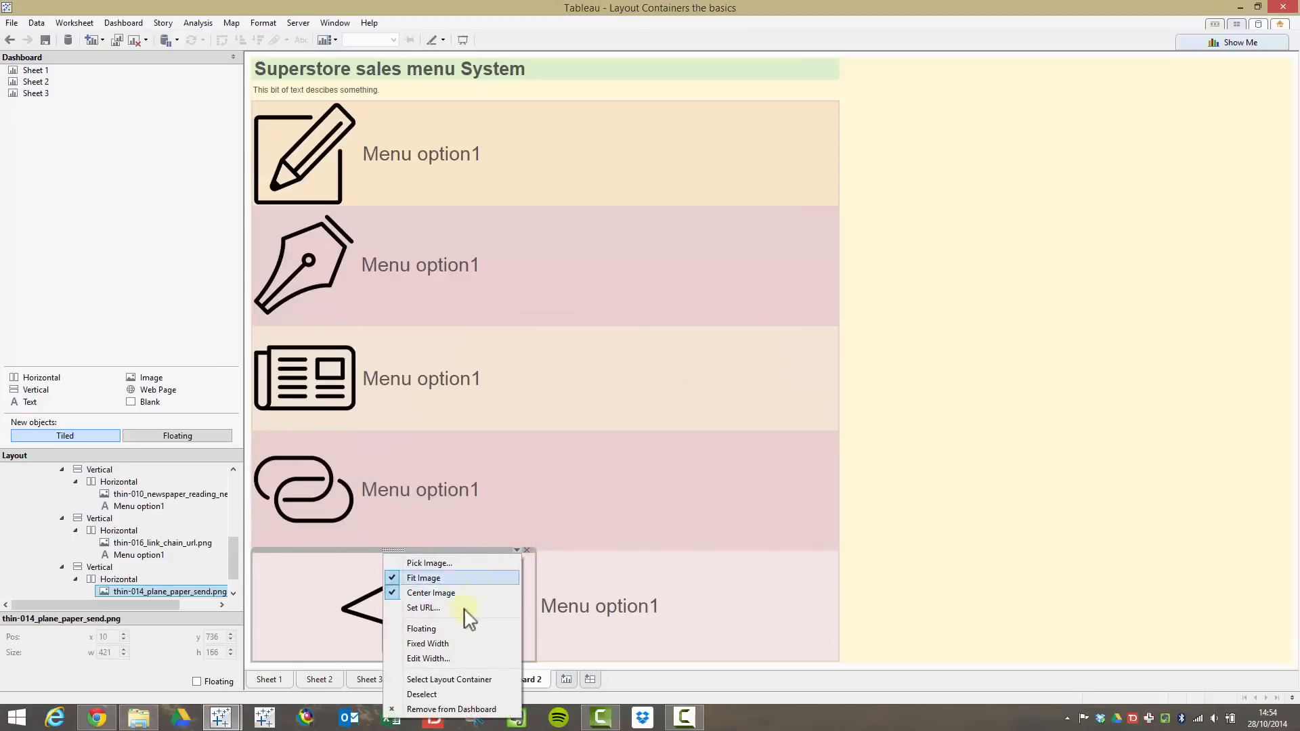
left_click(453, 657)
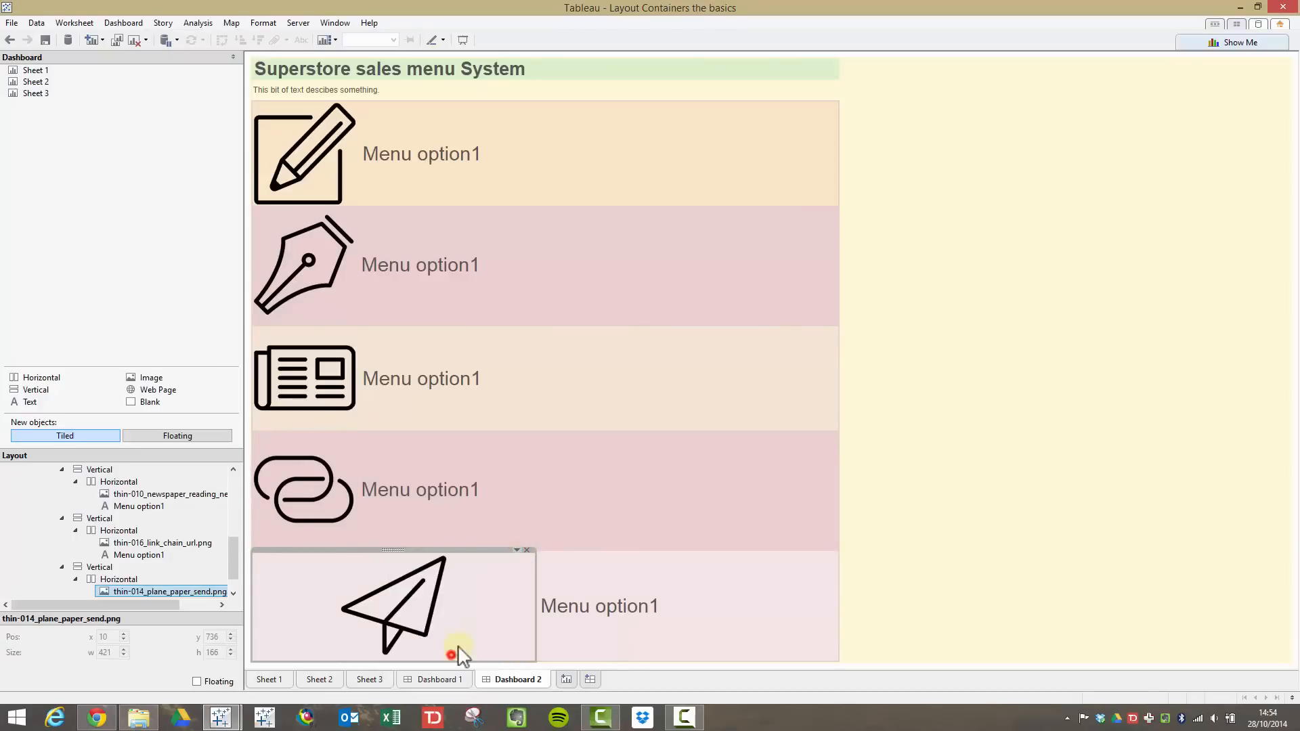
type("150")
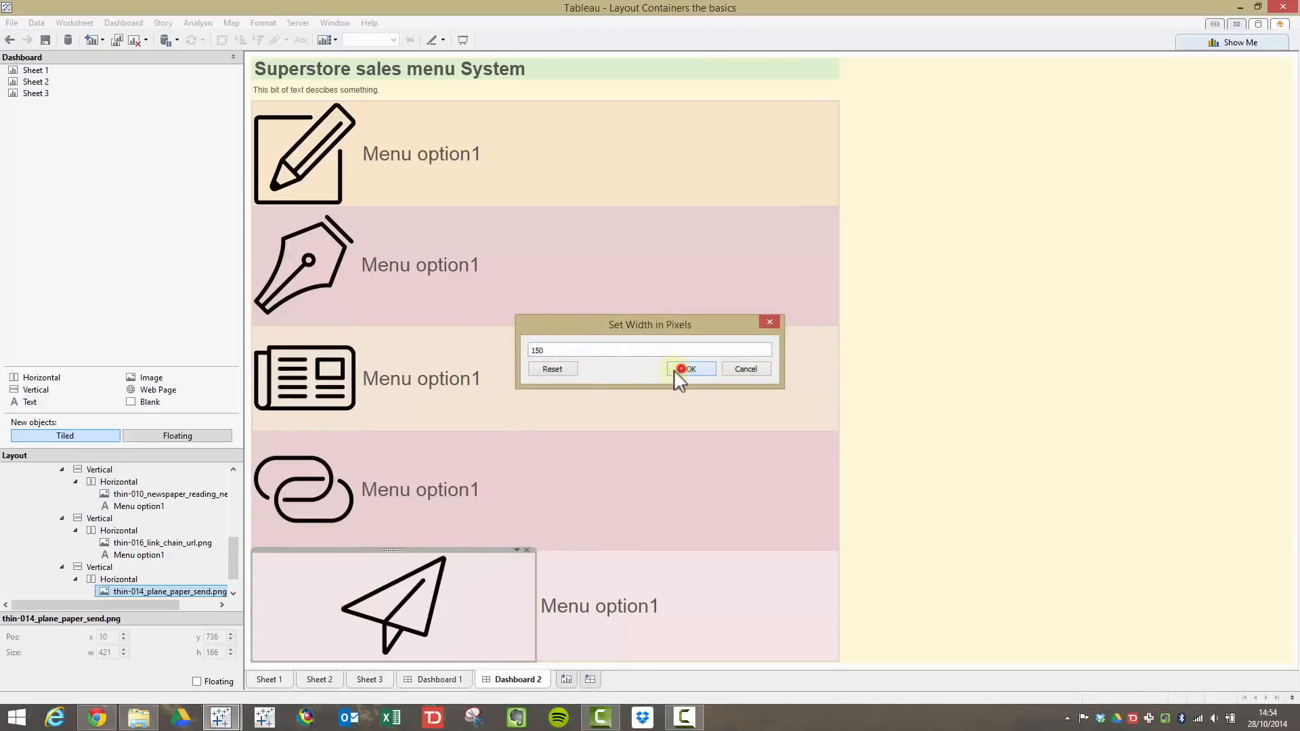
left_click(680, 370)
Step: Change the text beside the pen nib icon in the second menu row to "Menu option2"
left_click(474, 270)
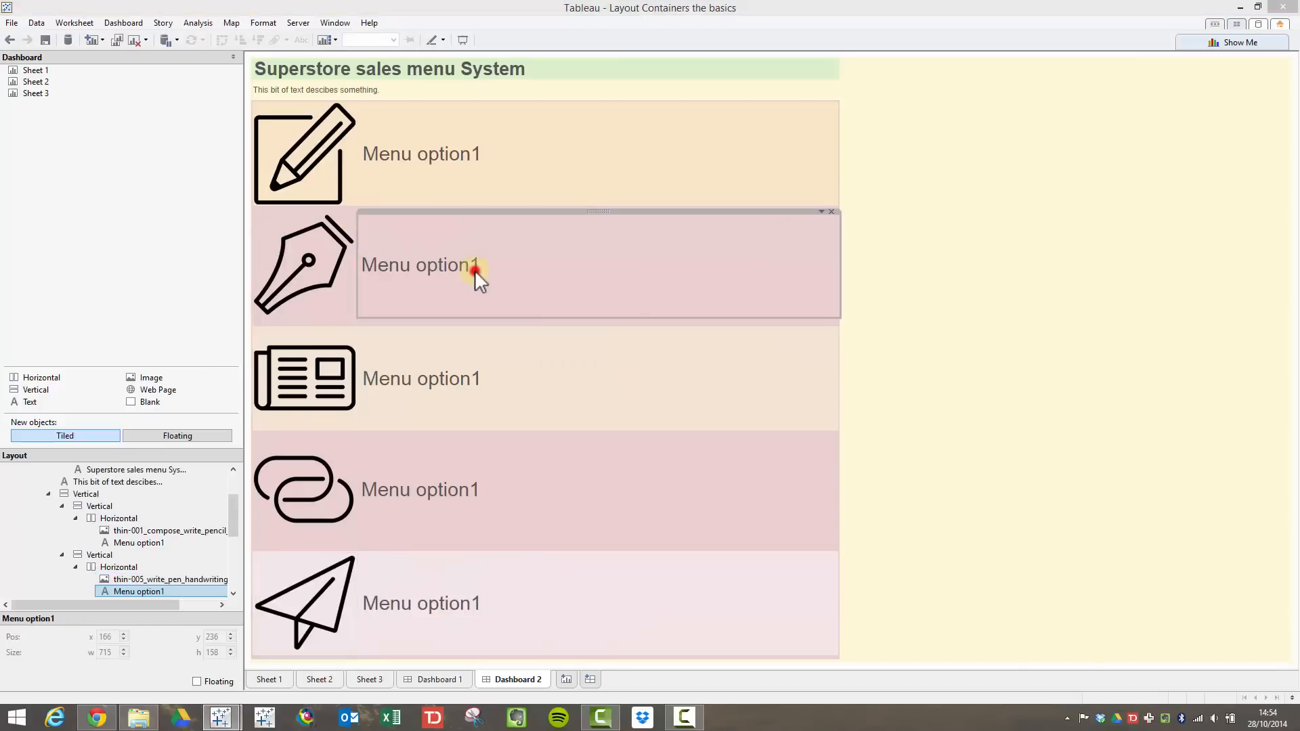
double_click(474, 271)
left_click_drag(596, 305, 587, 304)
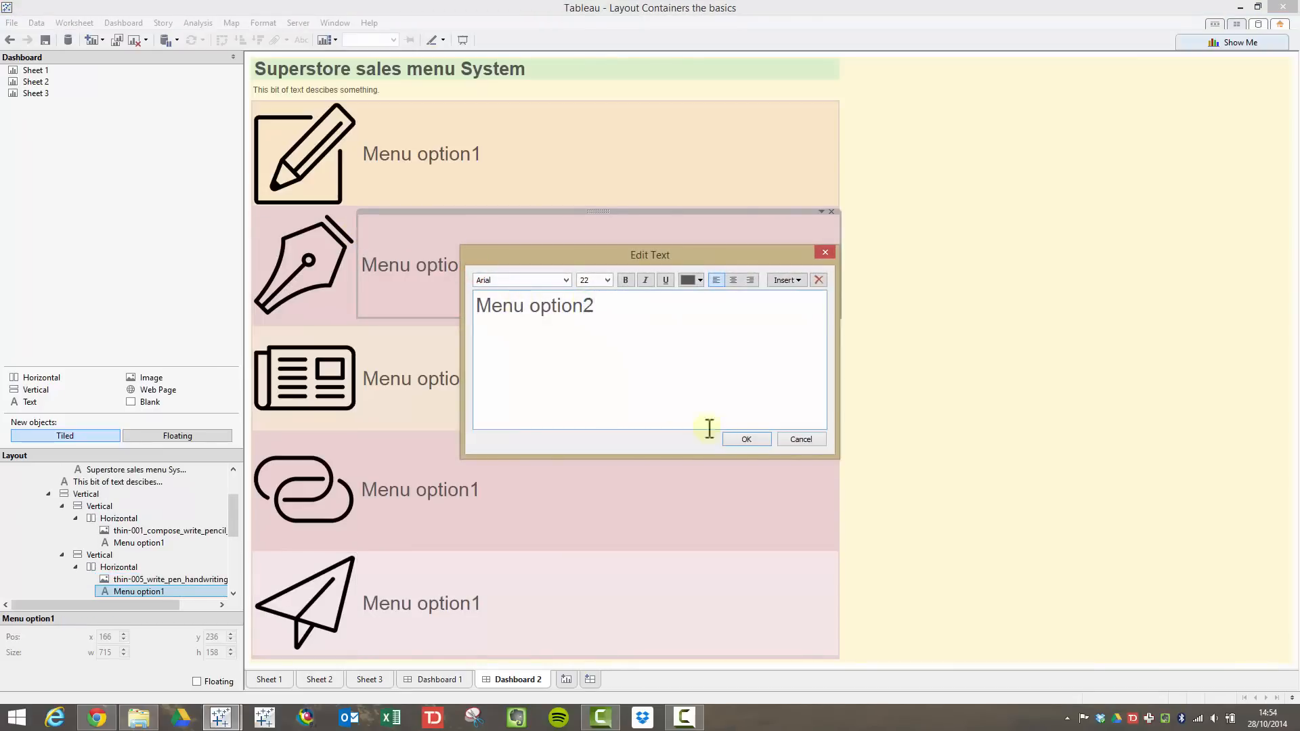
type("2")
left_click(745, 440)
Step: Change the third menu row's text to "Menu option3" and the fourth row's text to "Menu option4"
double_click(492, 379)
left_click(610, 312)
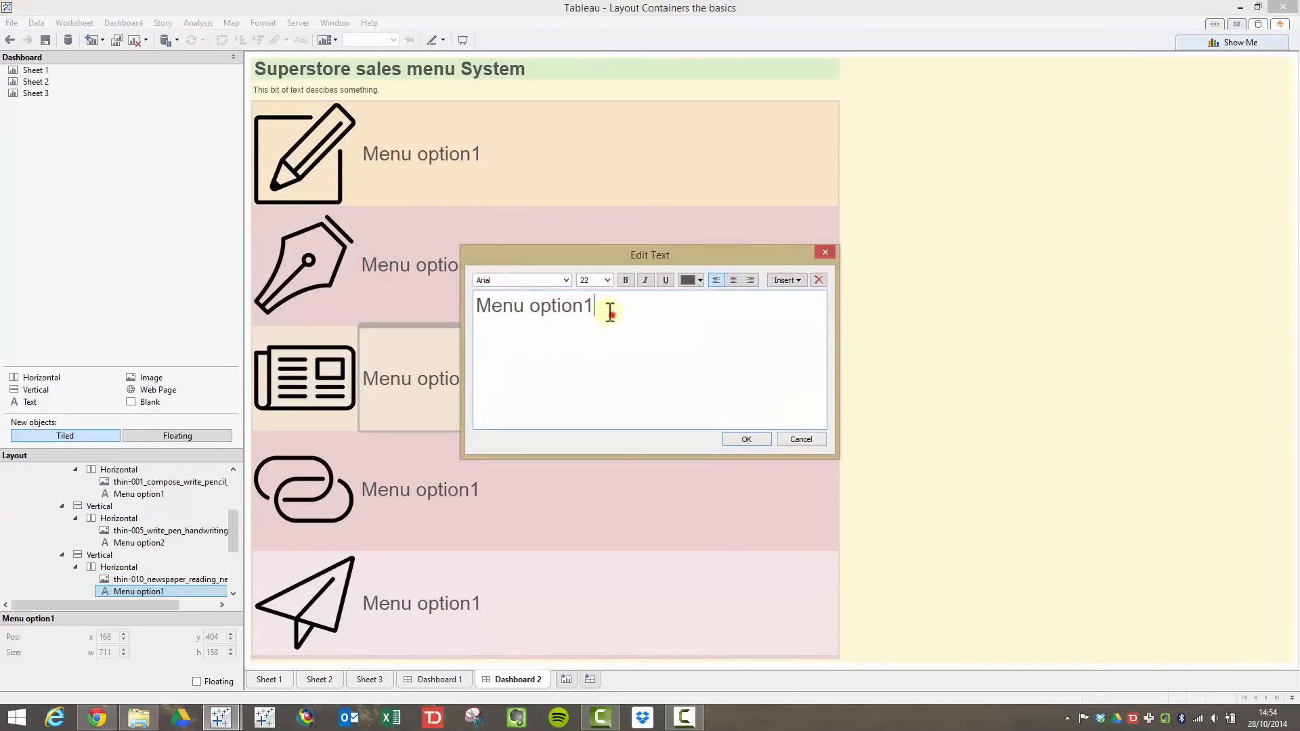
left_click(746, 439)
left_click(490, 490)
double_click(490, 490)
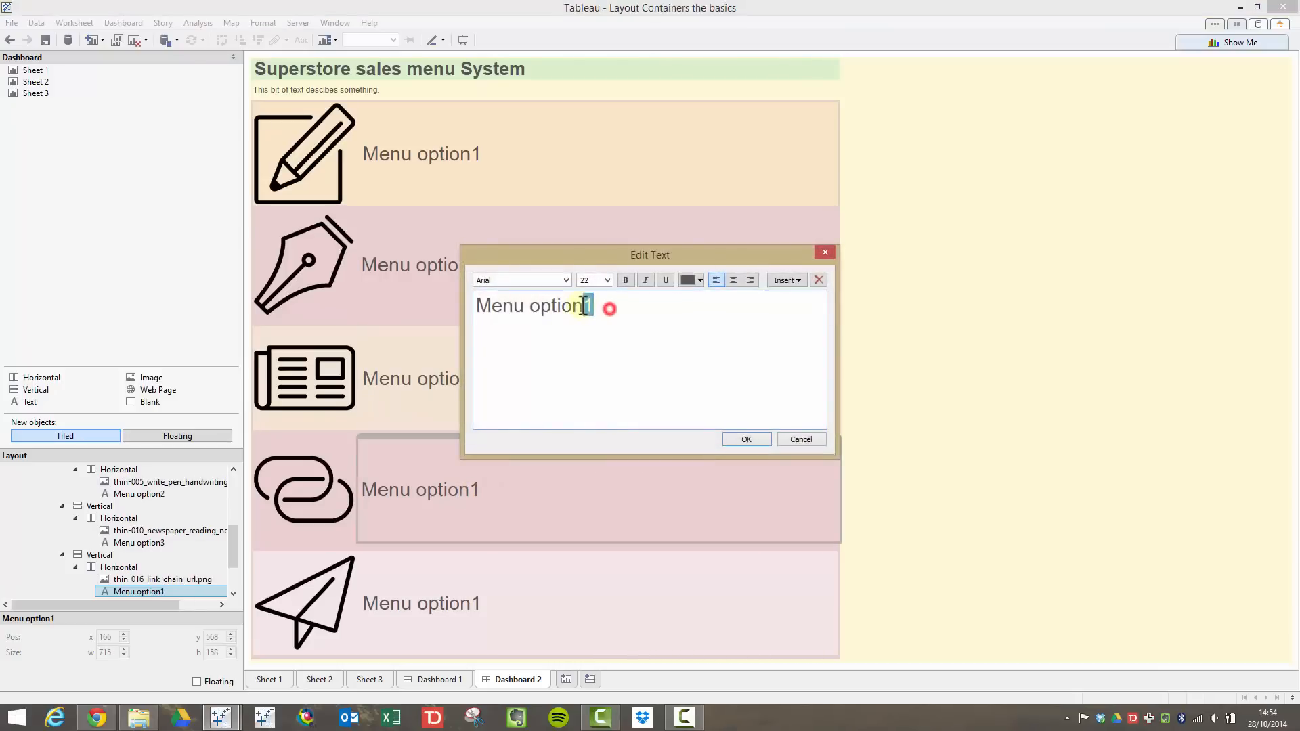
left_click(746, 440)
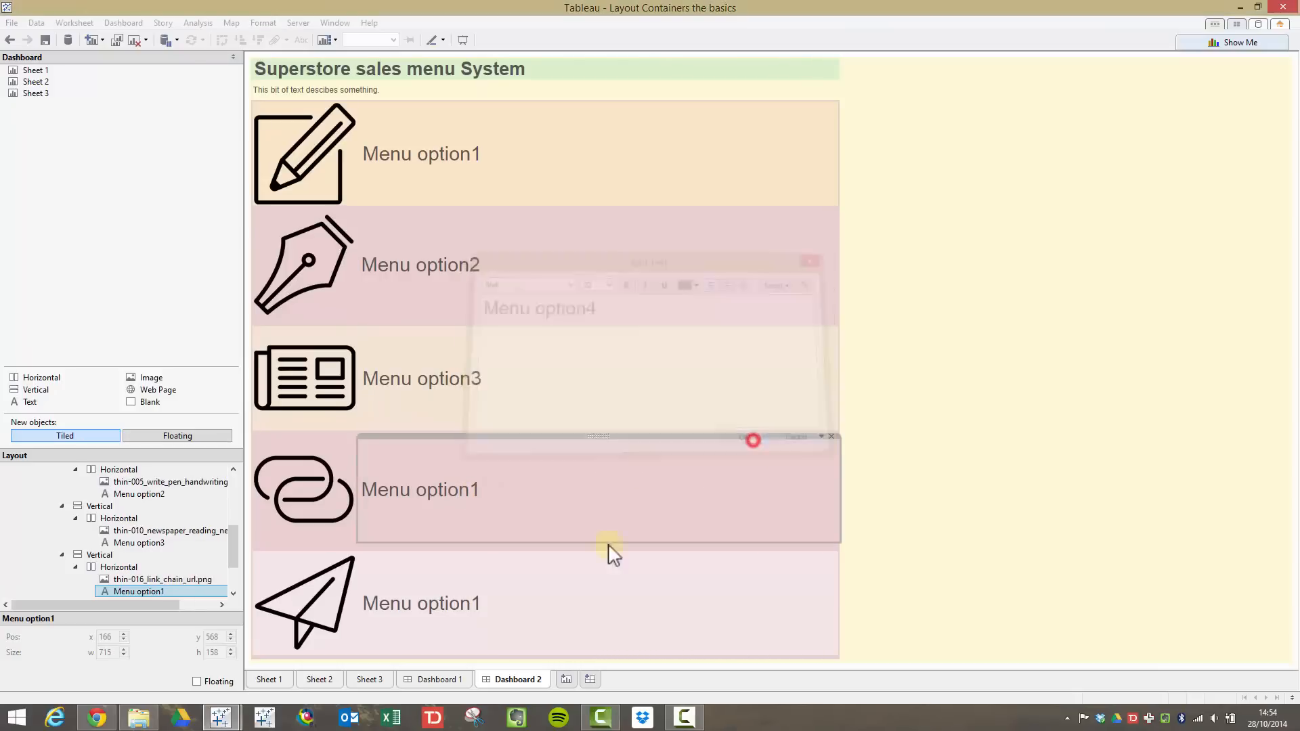
Step: Change the text beside the paper plane icon in the fifth menu row to "Menu option5"
left_click(502, 609)
double_click(502, 609)
double_click(612, 311)
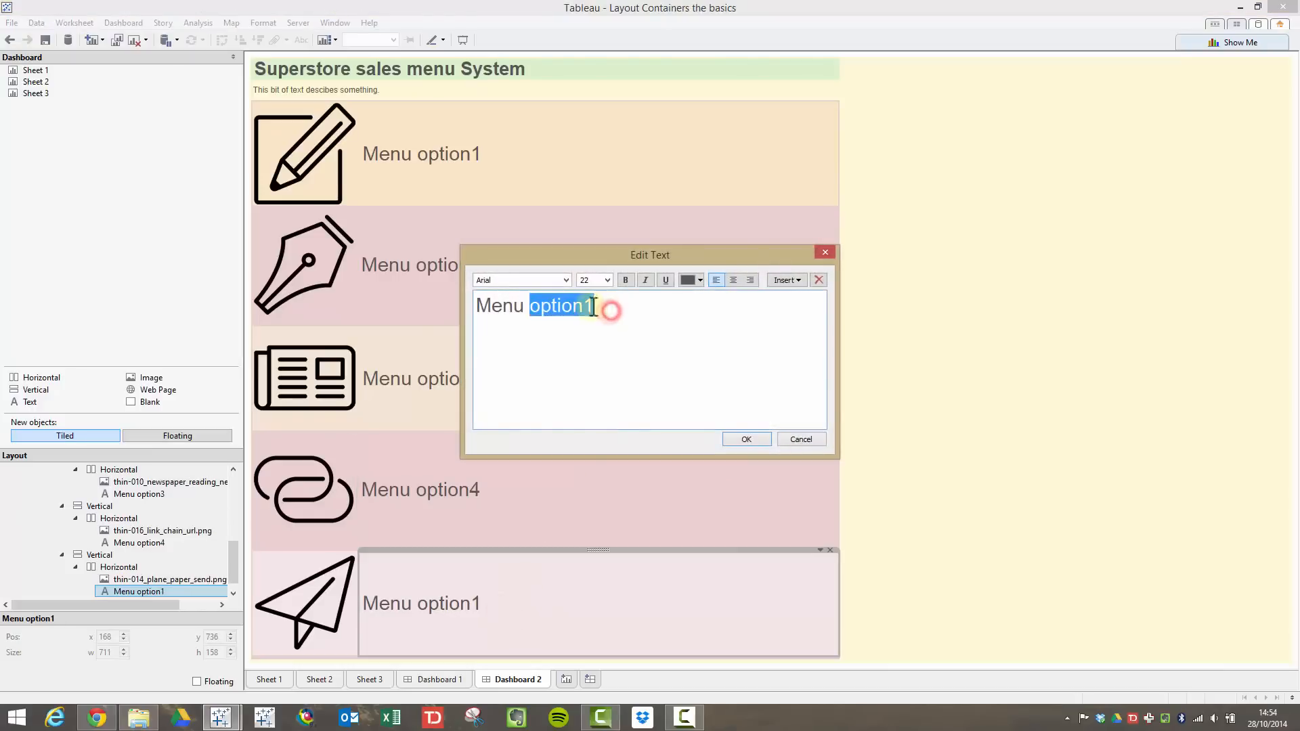
left_click(612, 311)
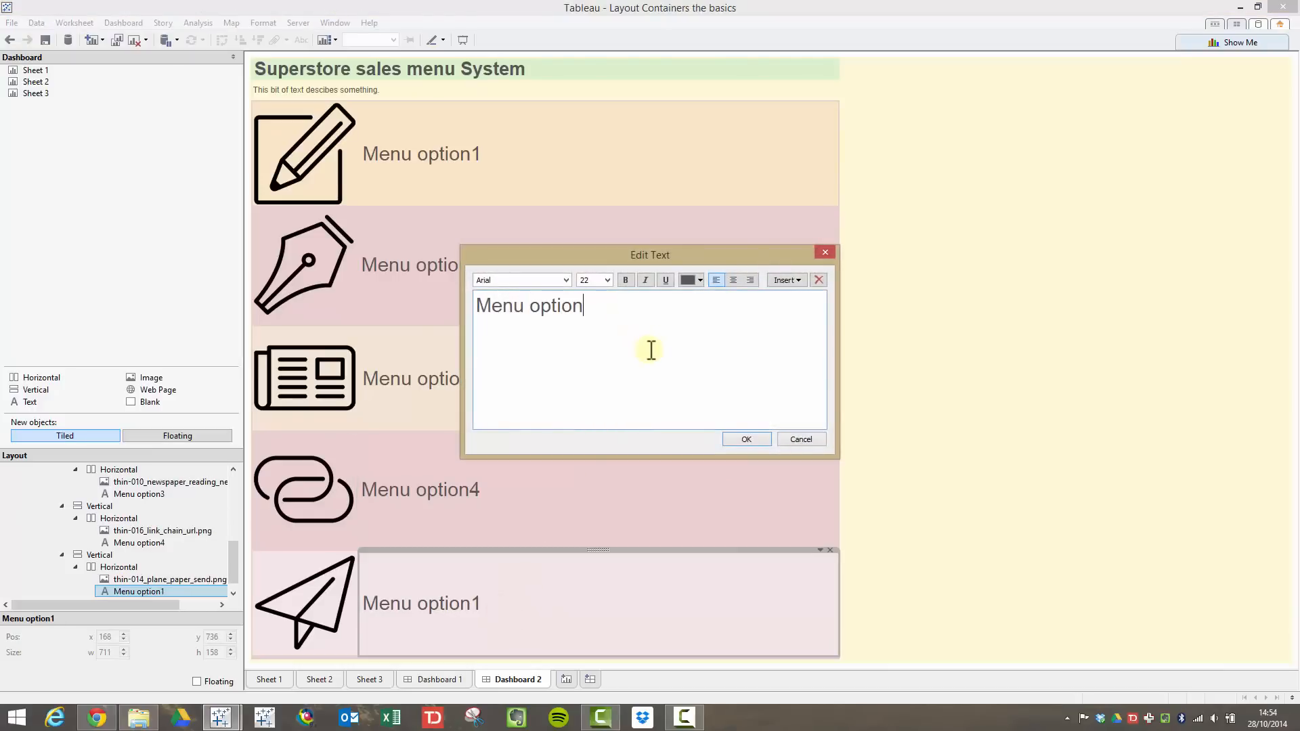
left_click(752, 442)
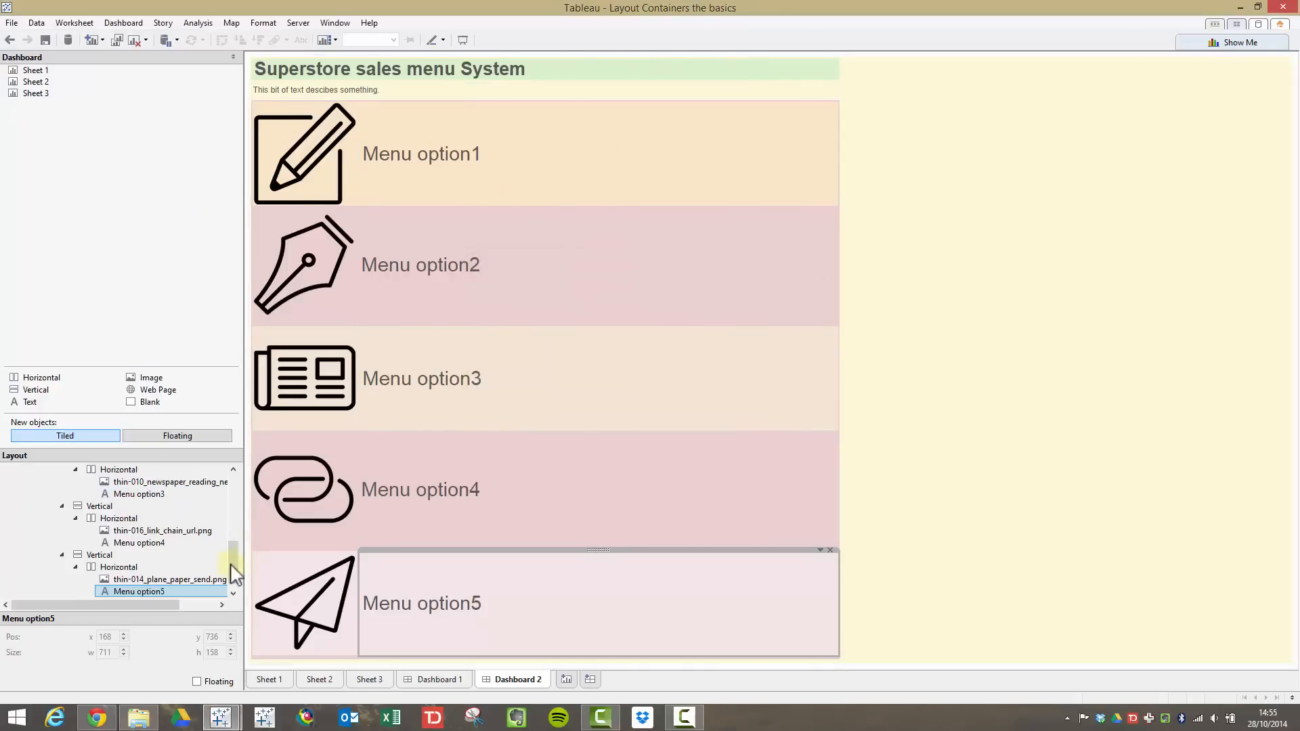
Step: Set the shading of the outermost horizontal layout container of the dashboard to None
left_click_drag(232, 566, 230, 477)
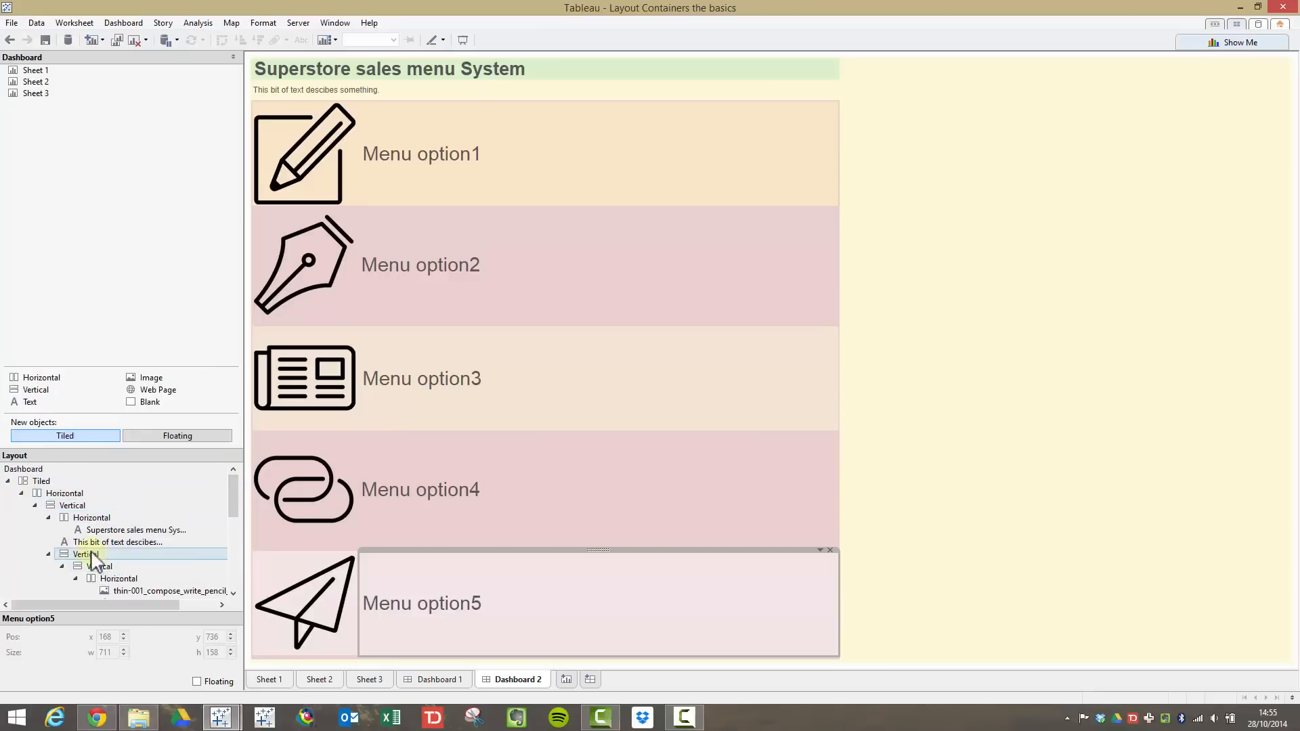
left_click(68, 494)
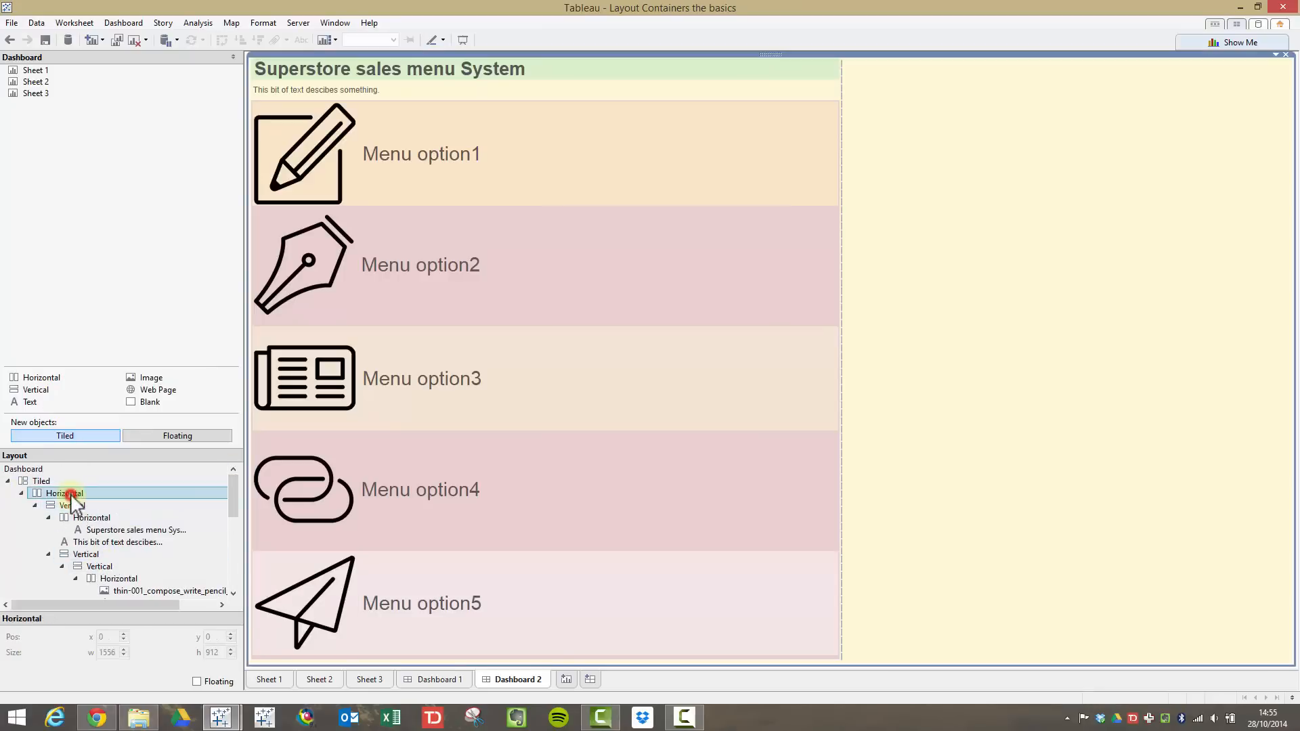
left_click(1276, 55)
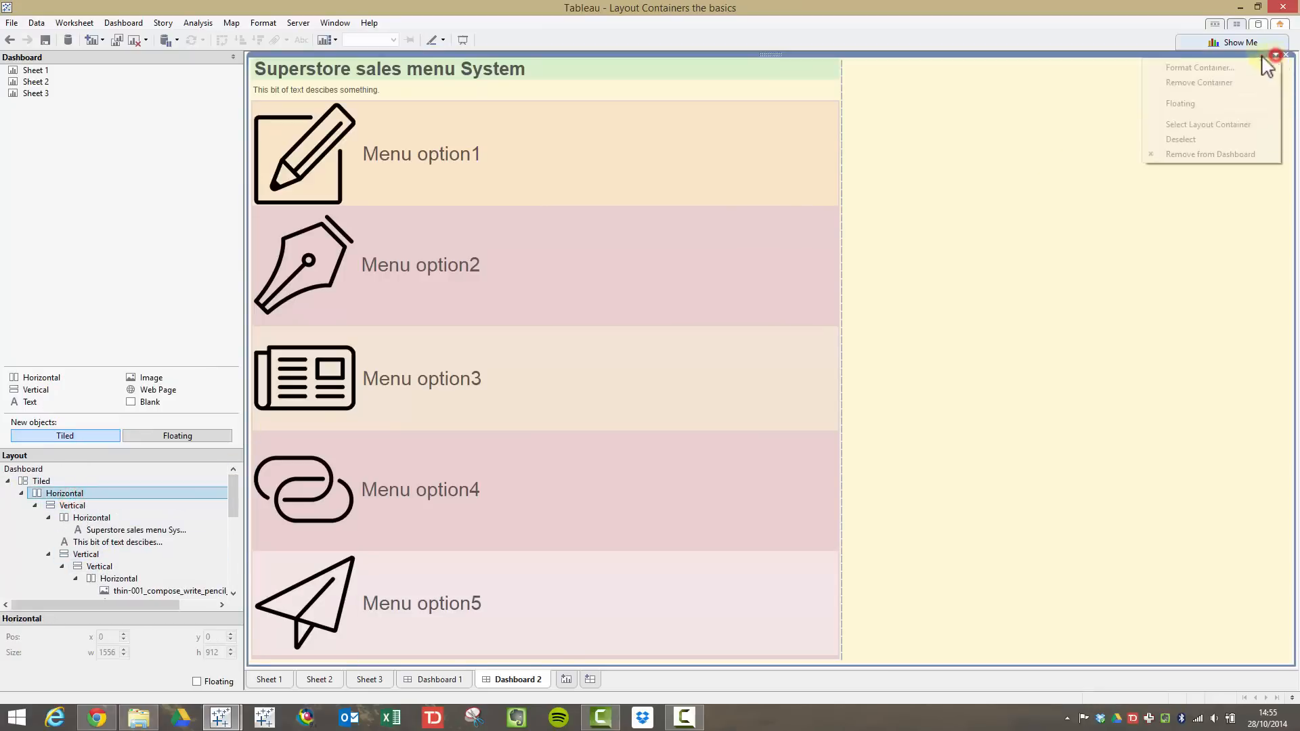
left_click(1205, 68)
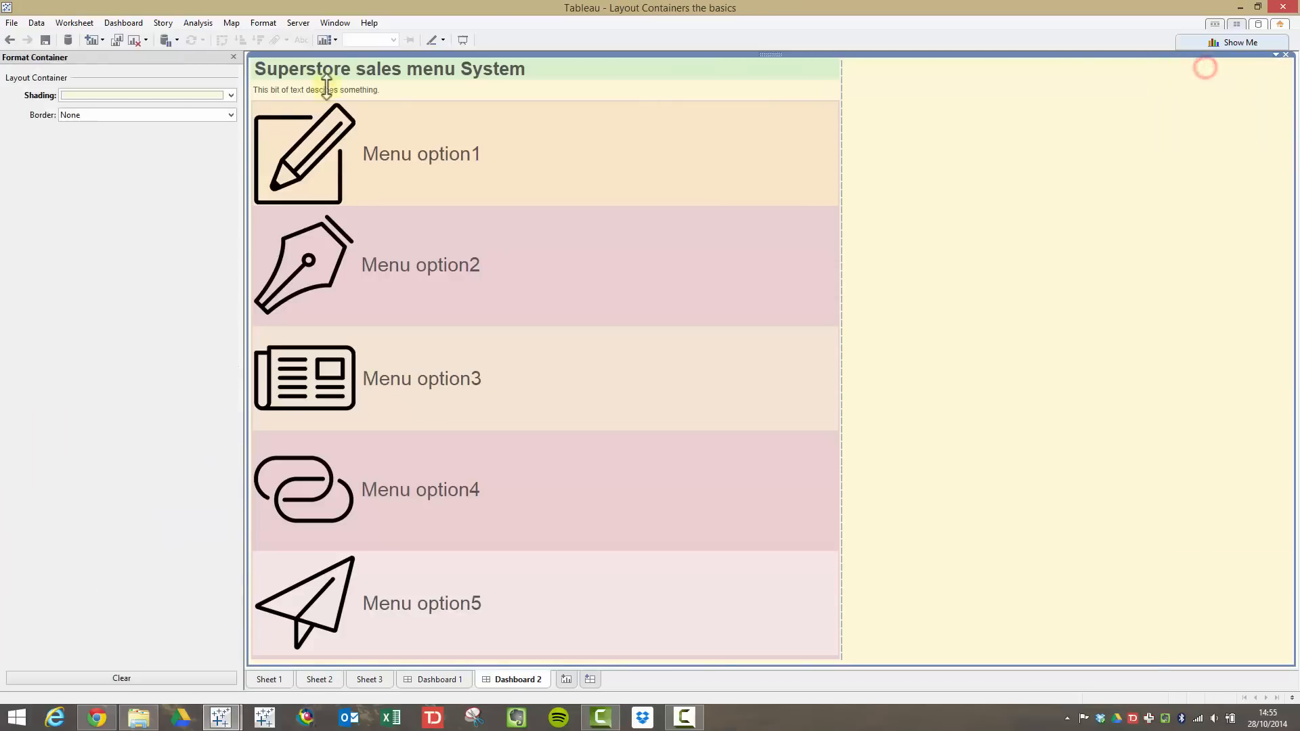
left_click(211, 97)
left_click(117, 113)
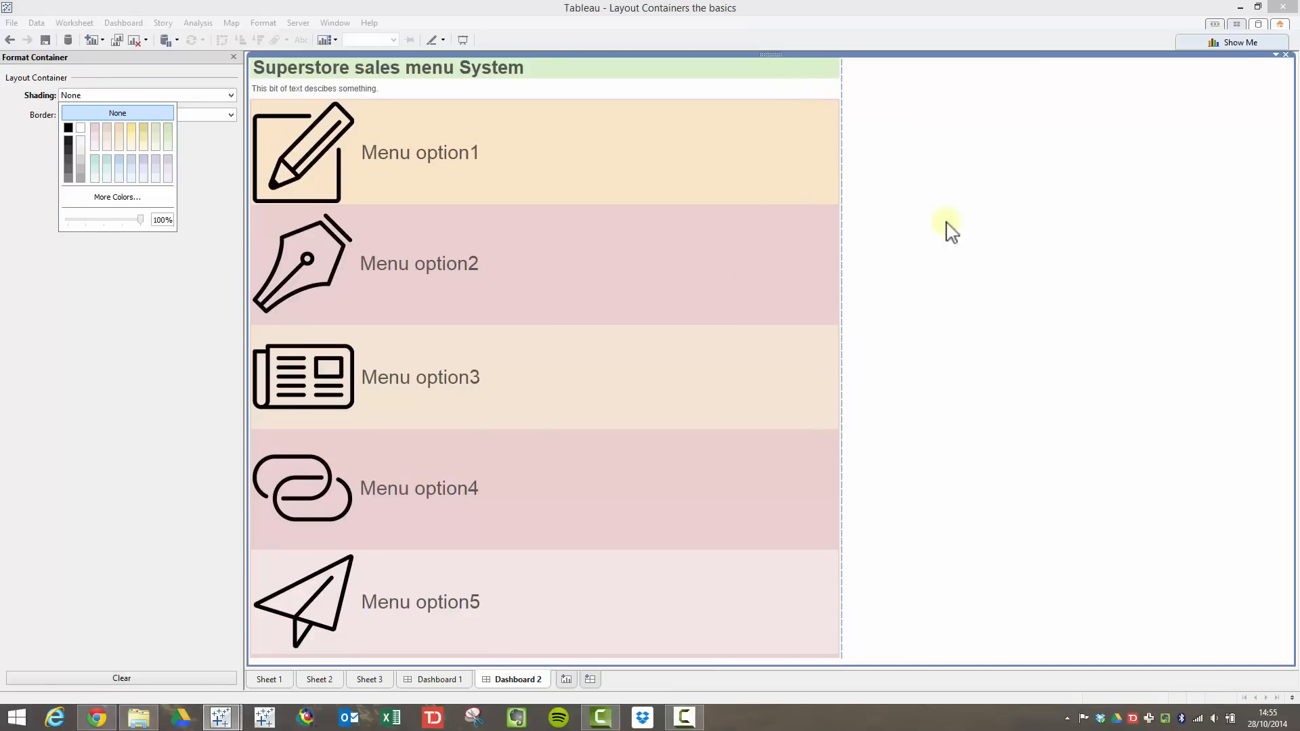
left_click(784, 255)
left_click(784, 256)
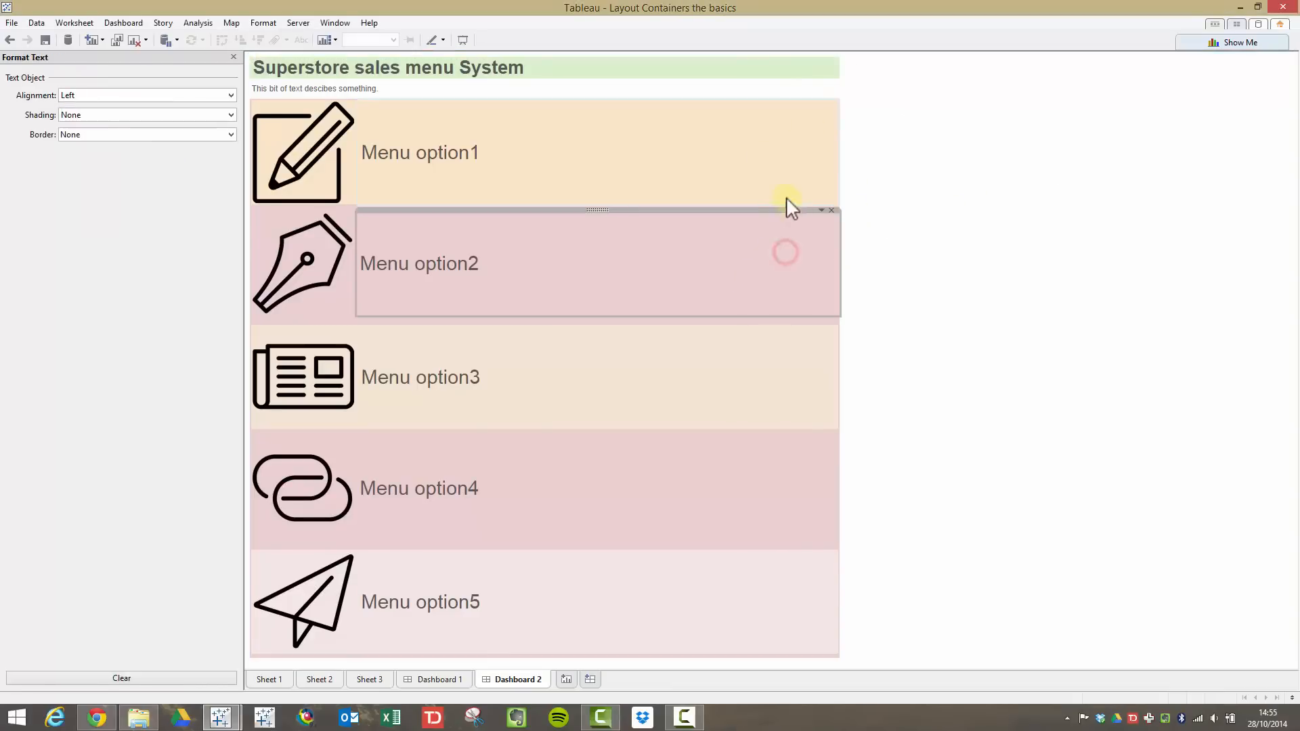
left_click(822, 211)
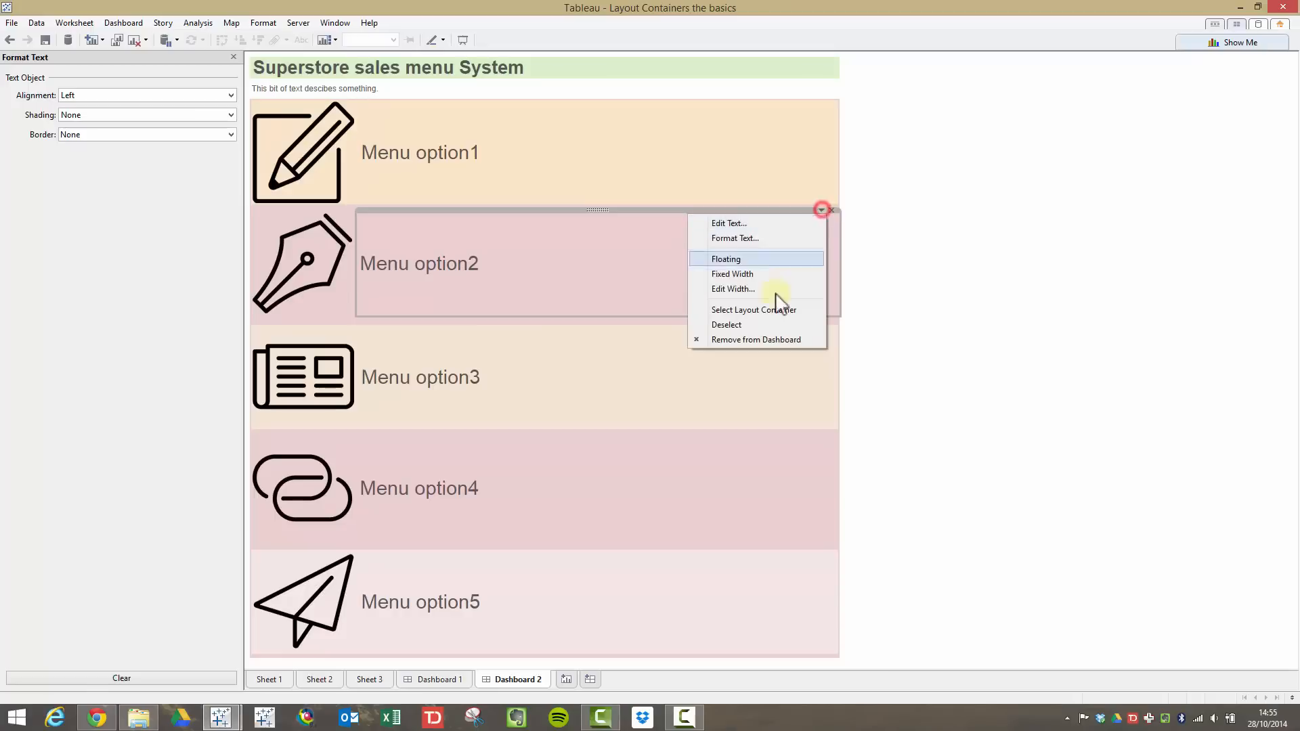
left_click(780, 310)
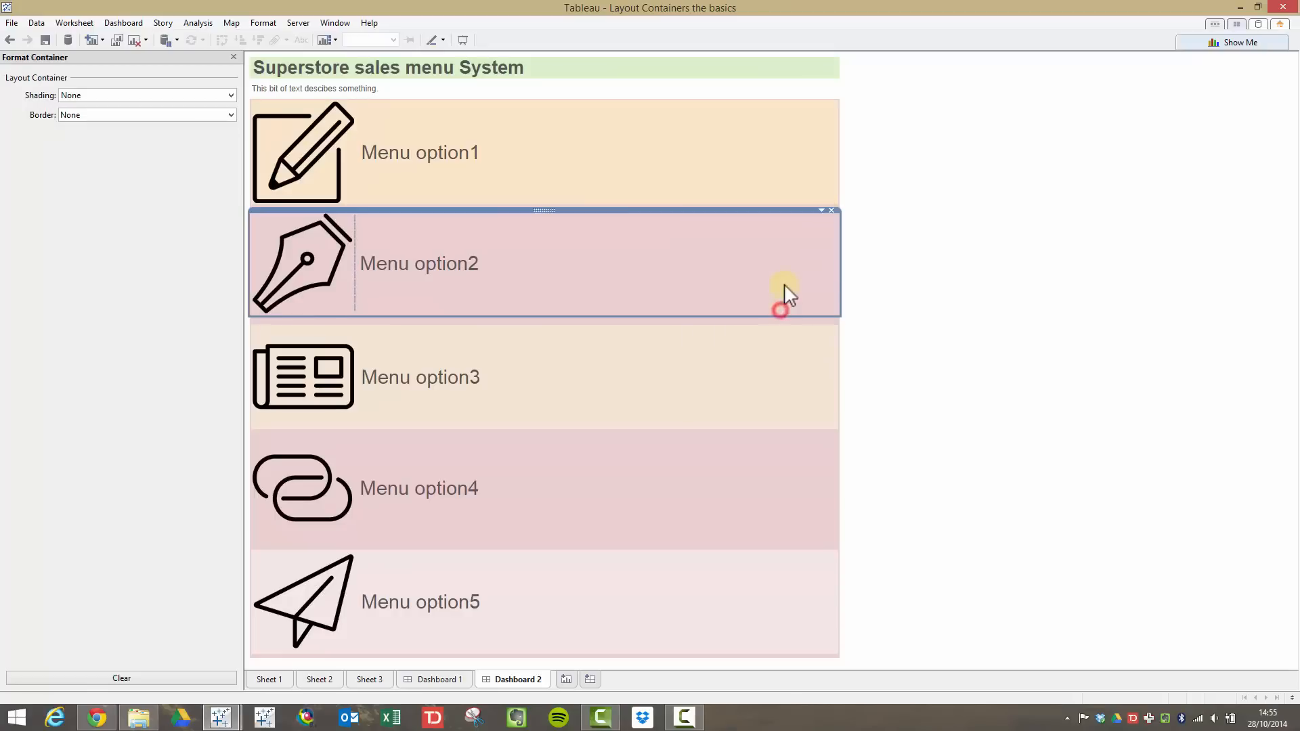
left_click(822, 210)
left_click(723, 221)
Step: Set the shading of the vertical container around the first menu row to None
left_click(784, 151)
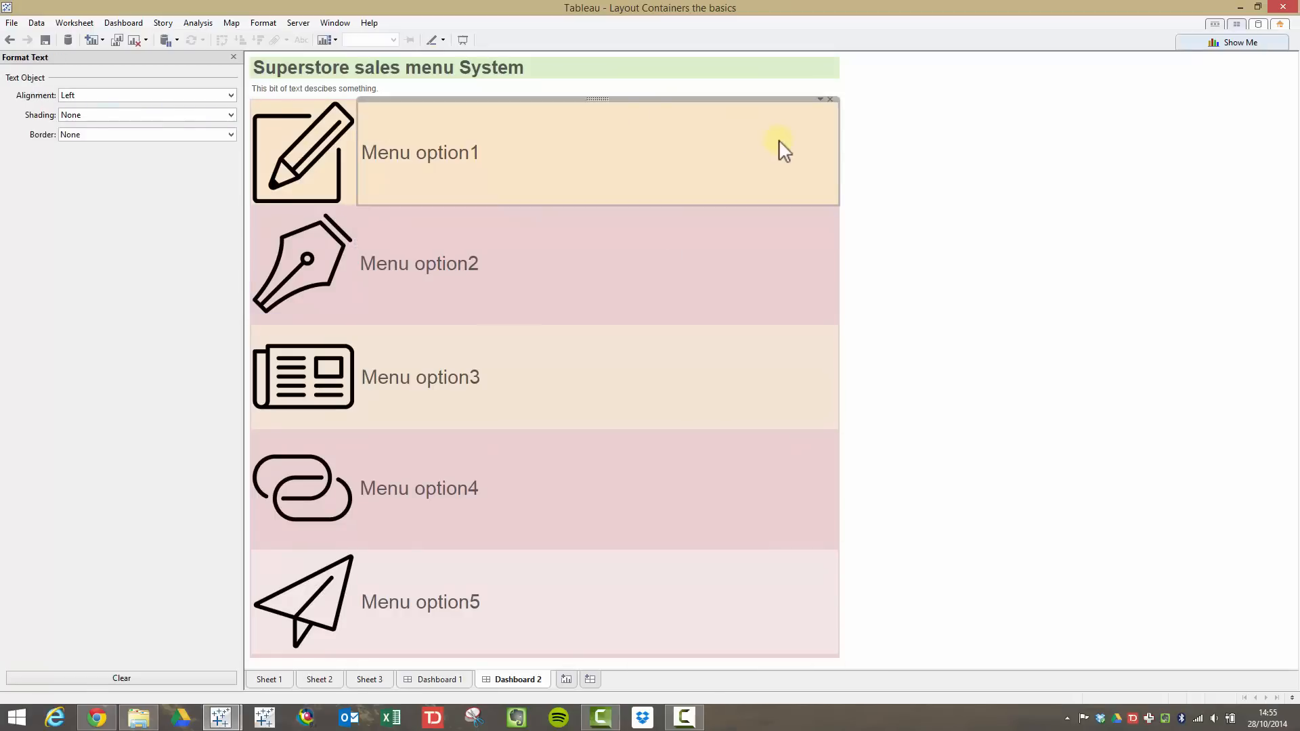
left_click(820, 100)
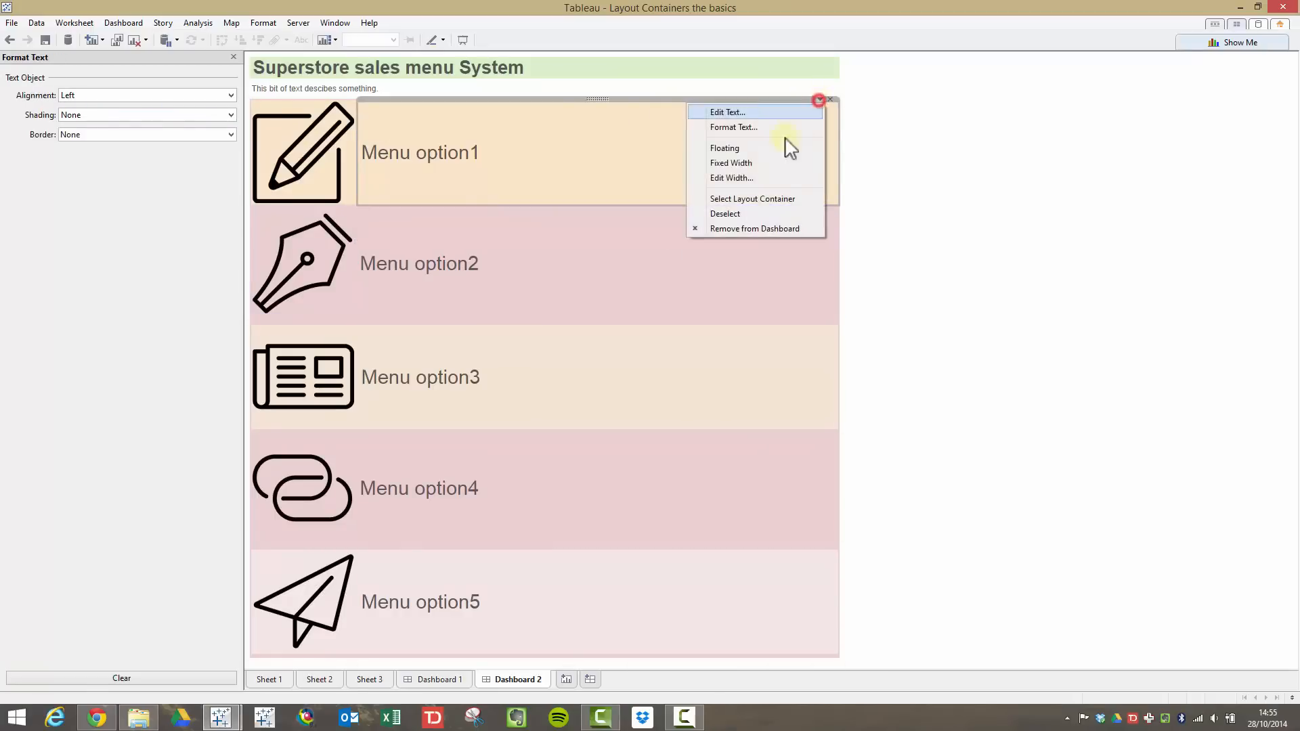
left_click(765, 194)
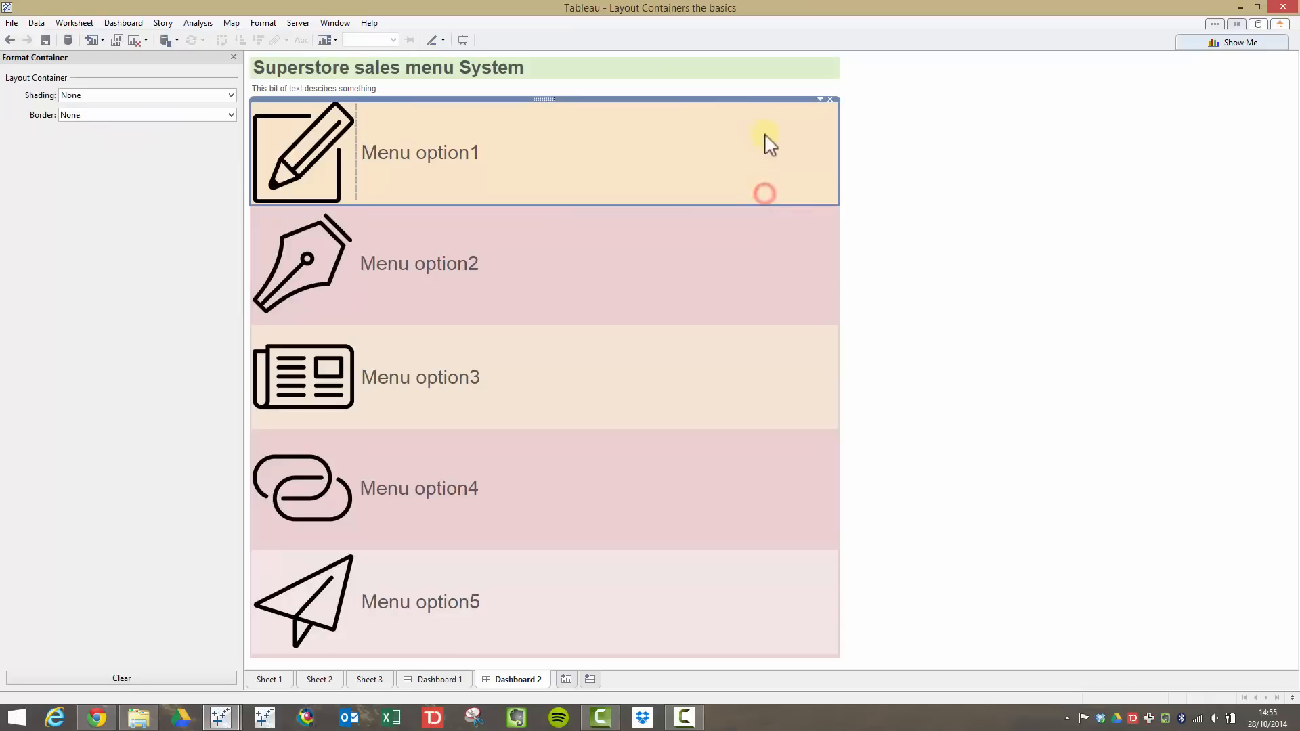
left_click(821, 100)
left_click(774, 197)
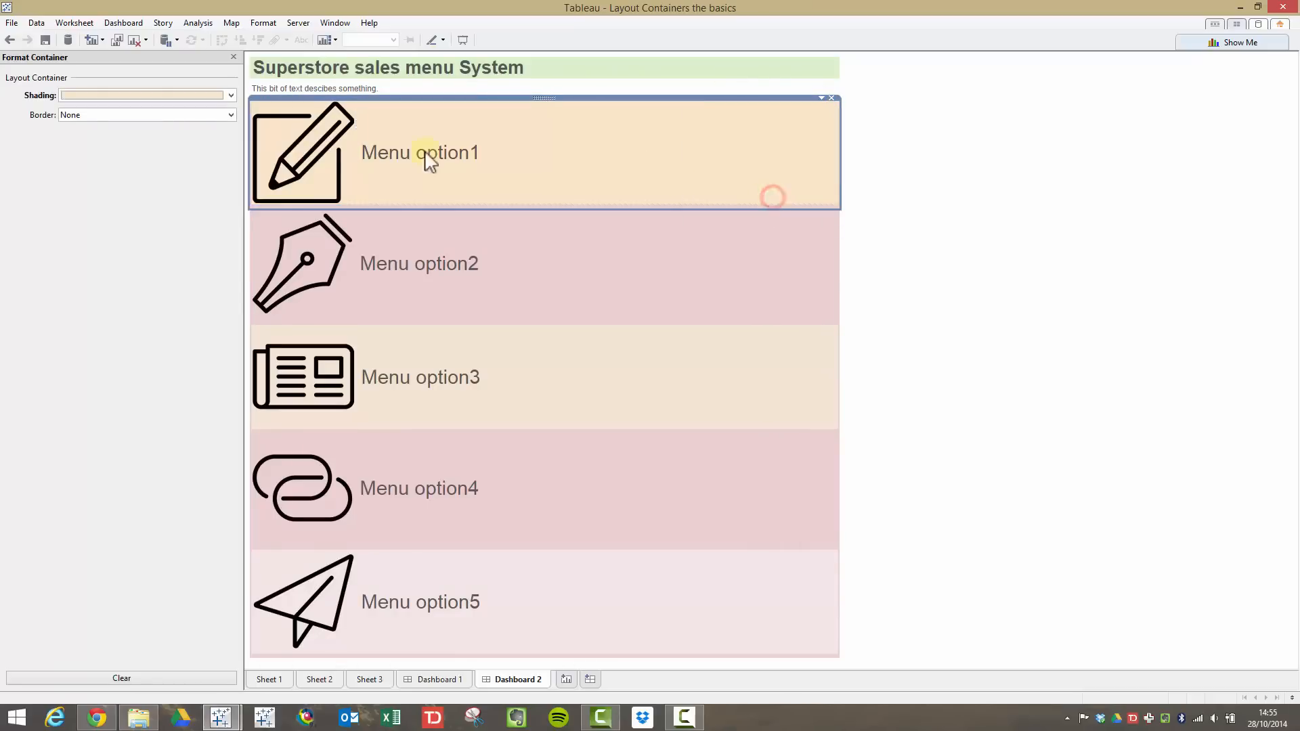
left_click(231, 95)
left_click(149, 113)
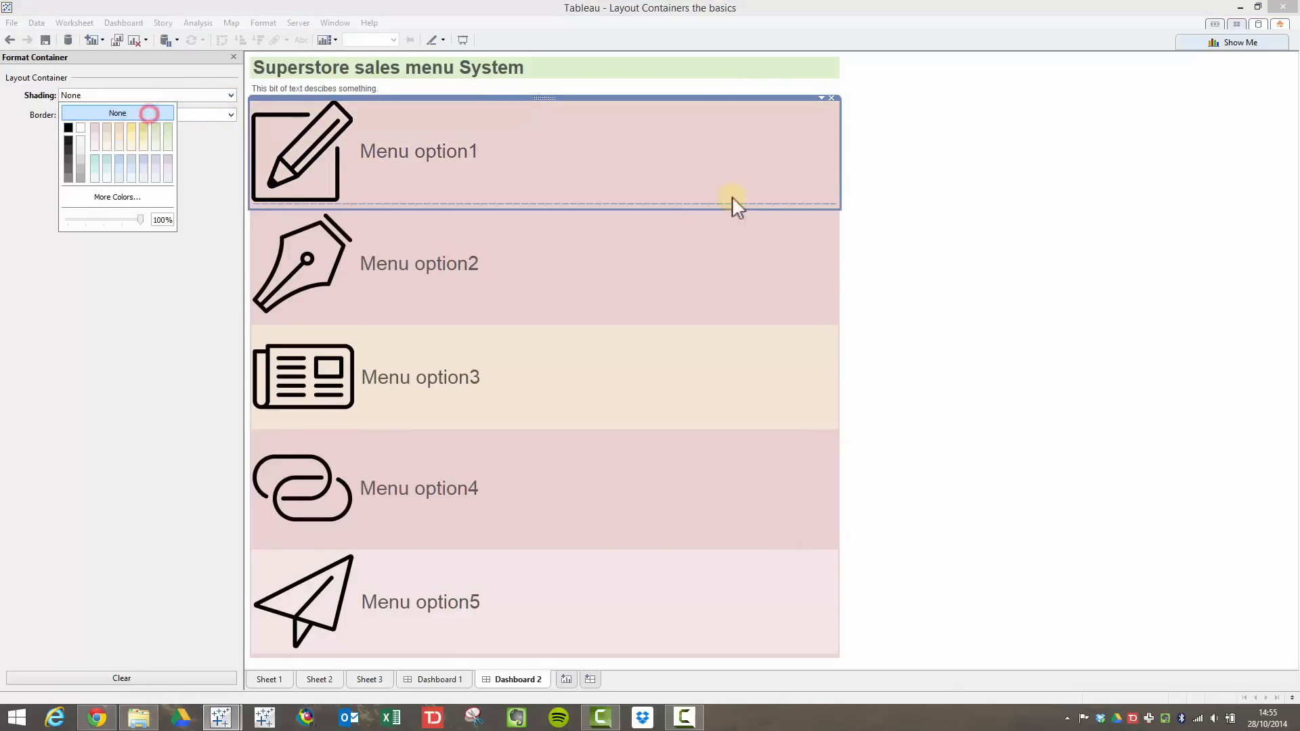
Step: Set the shading of the parent vertical container that holds all five menu rows to None
left_click(821, 98)
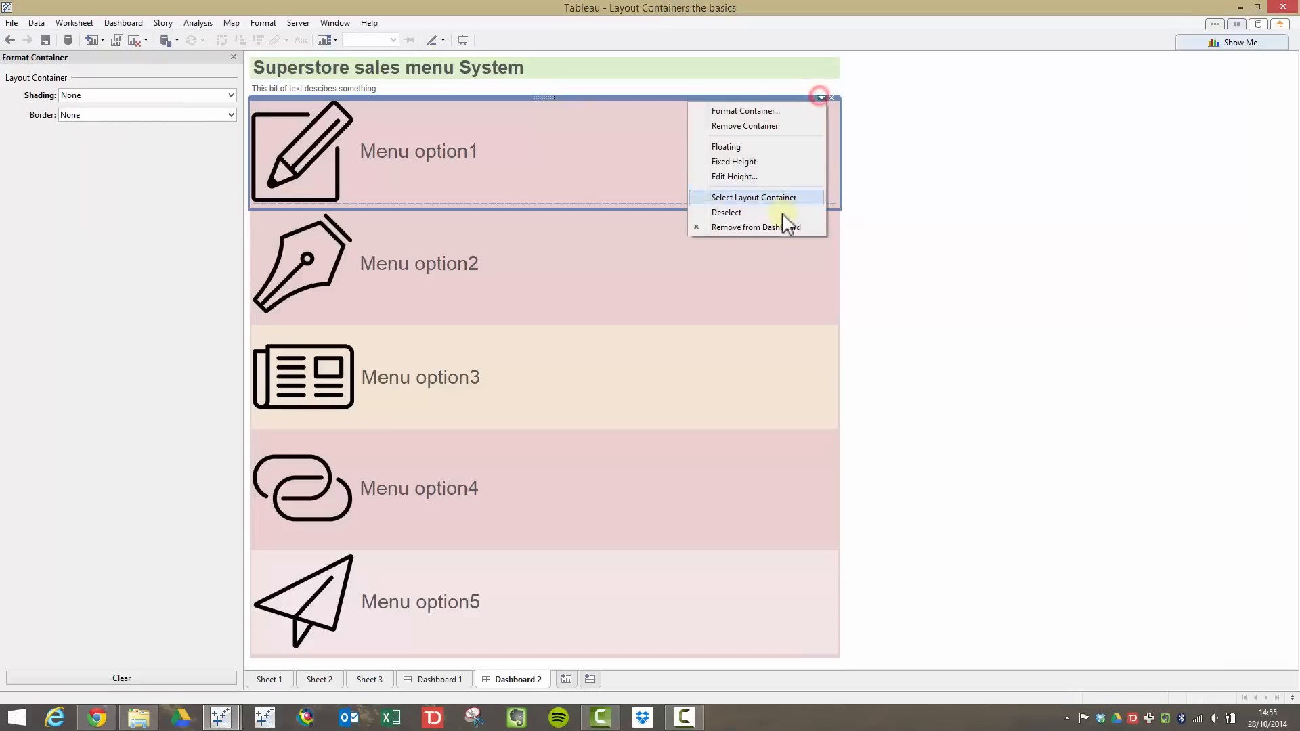
left_click(789, 197)
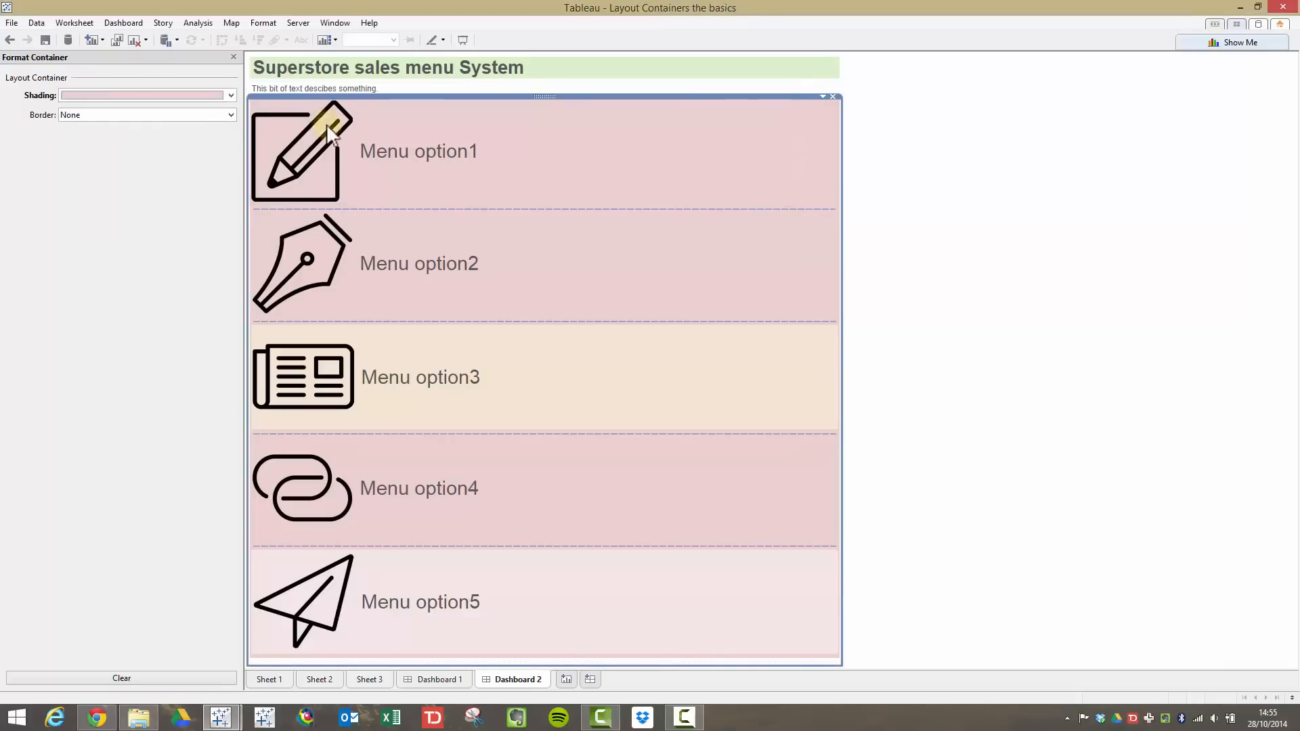
left_click(231, 95)
left_click(135, 113)
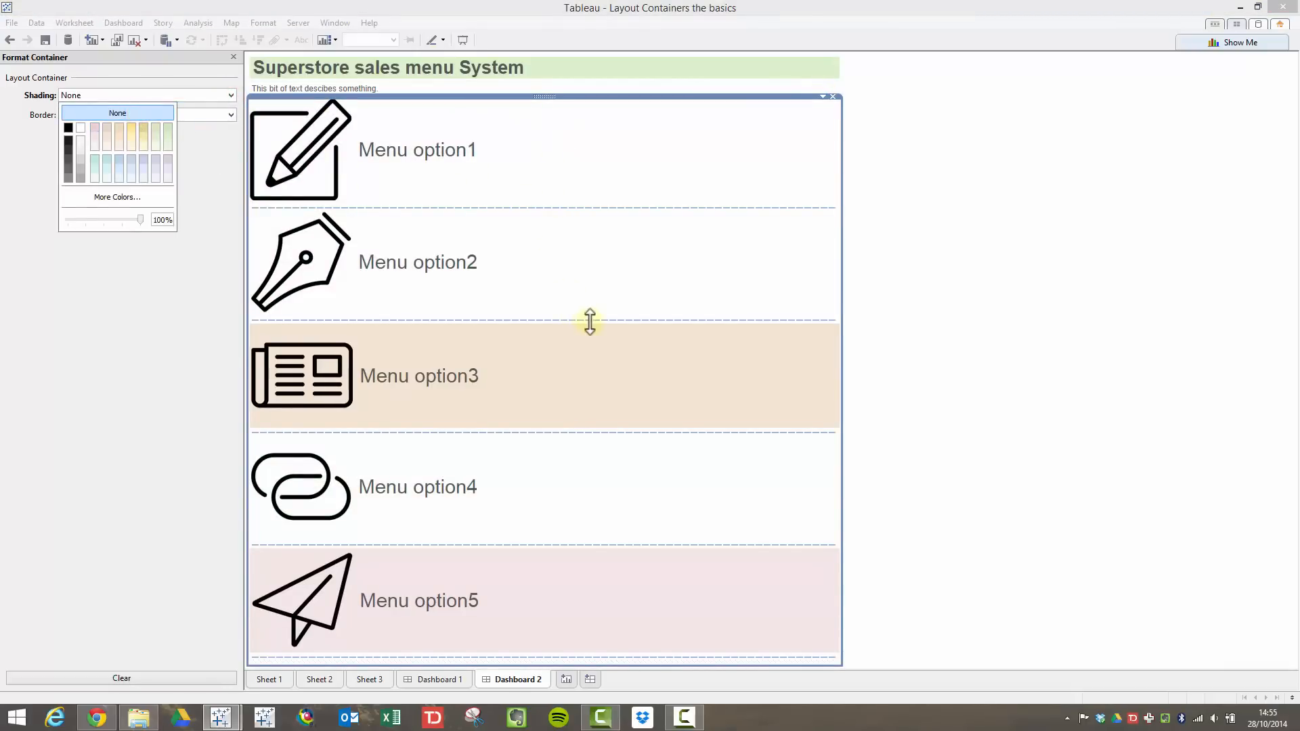
left_click(1054, 396)
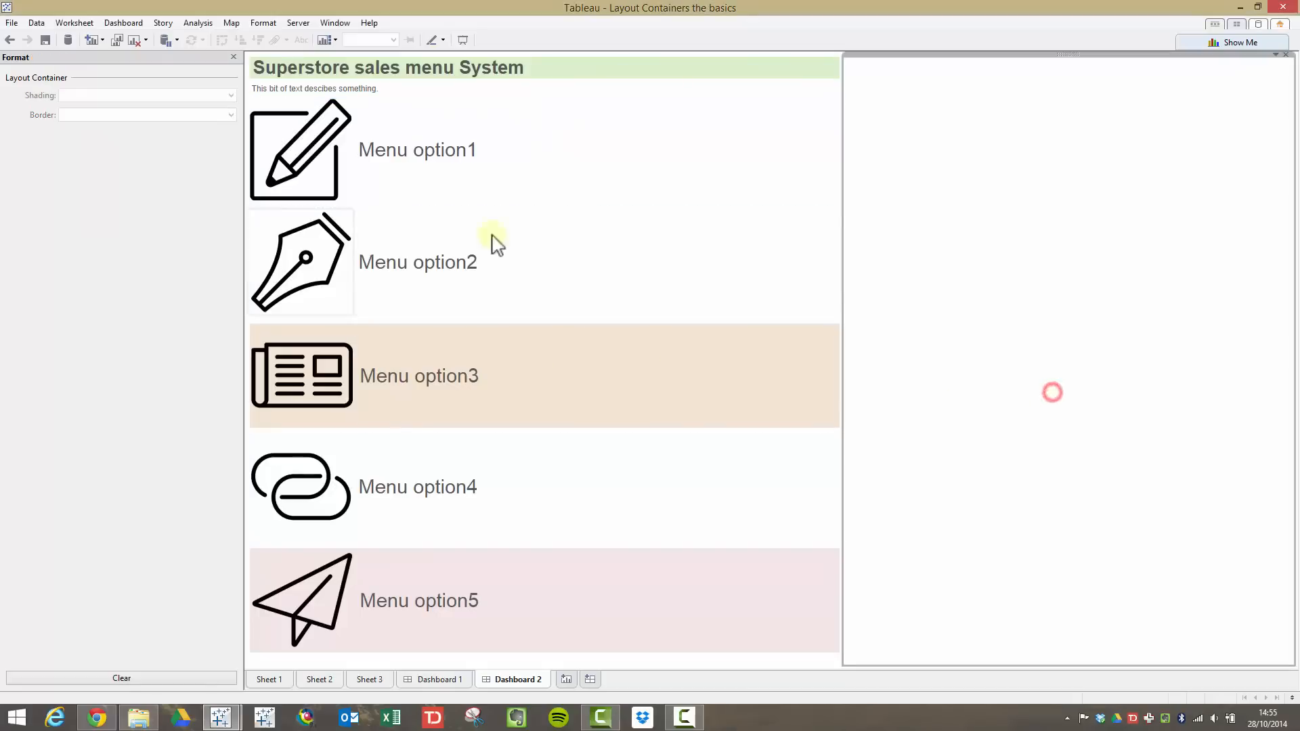
Step: Set the shading of the vertical layout container around the third menu row to None
left_click(796, 371)
left_click(823, 323)
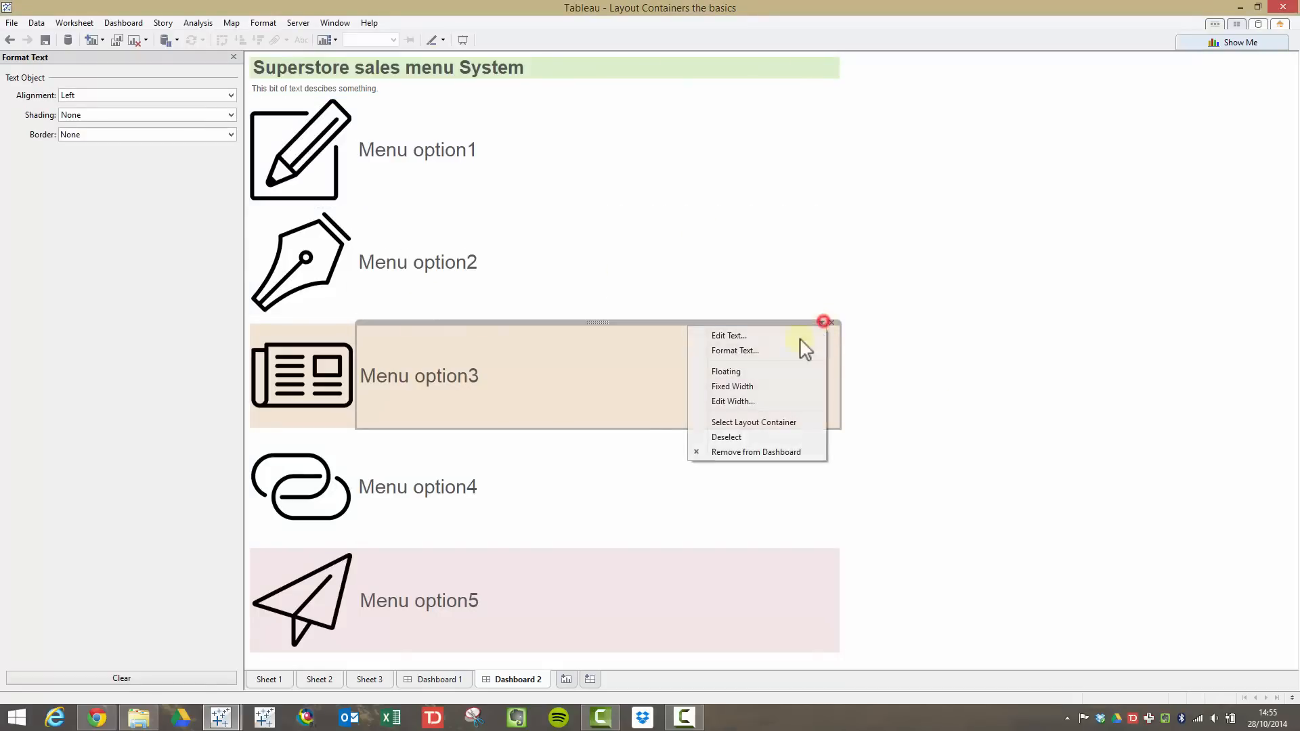
left_click(765, 422)
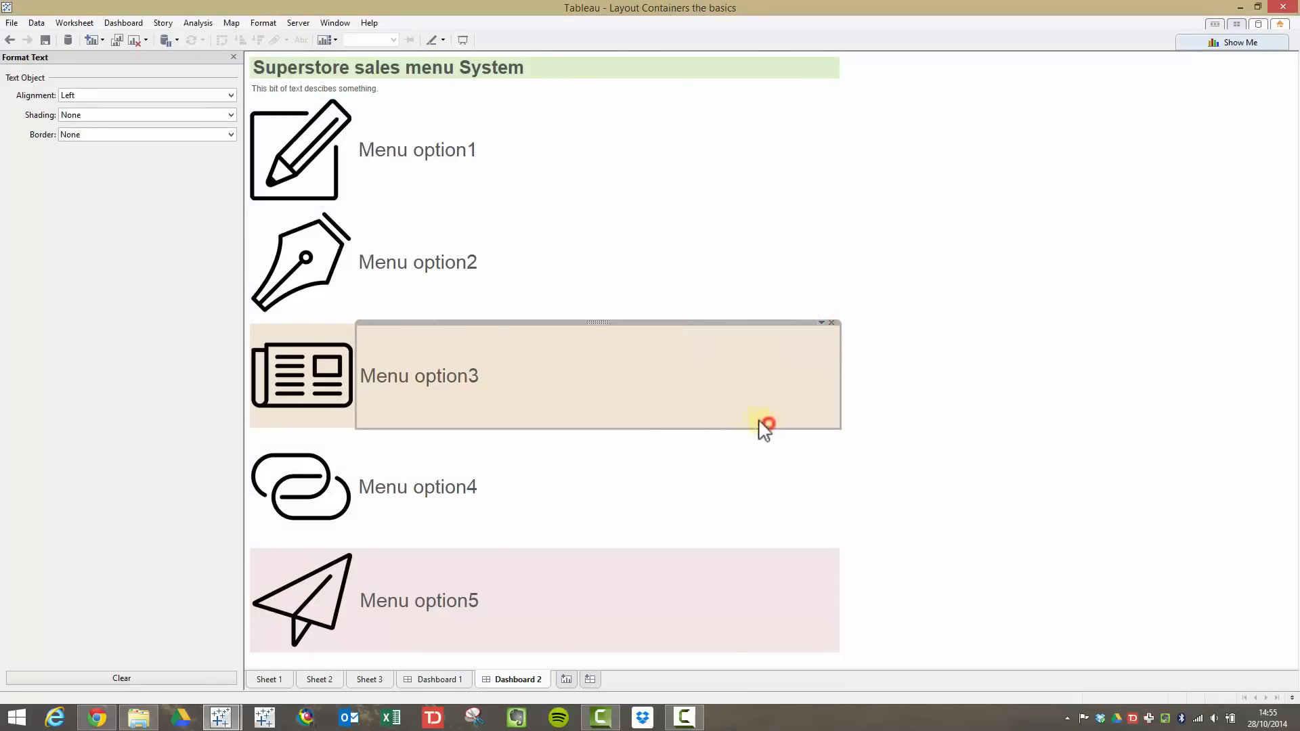
left_click(821, 318)
left_click(821, 338)
left_click(821, 323)
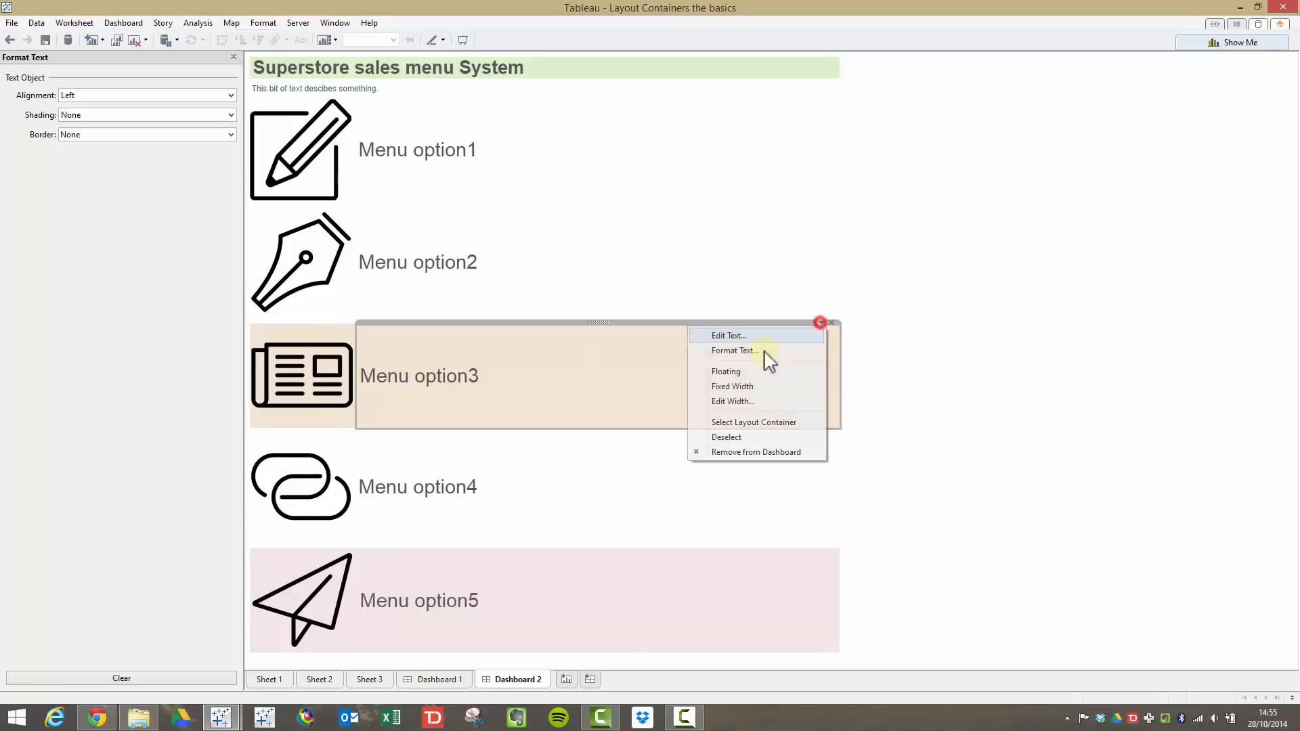
left_click(765, 422)
left_click(820, 340)
left_click(822, 323)
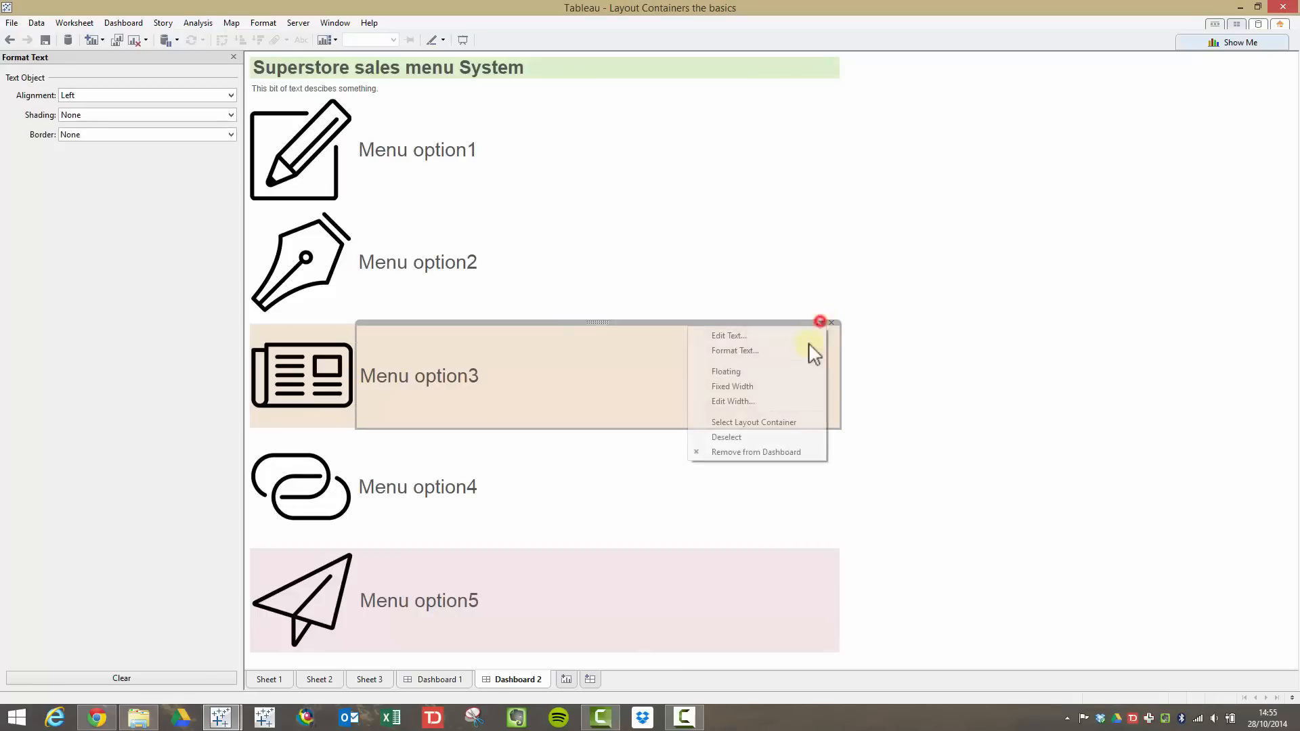
left_click(778, 421)
left_click(821, 322)
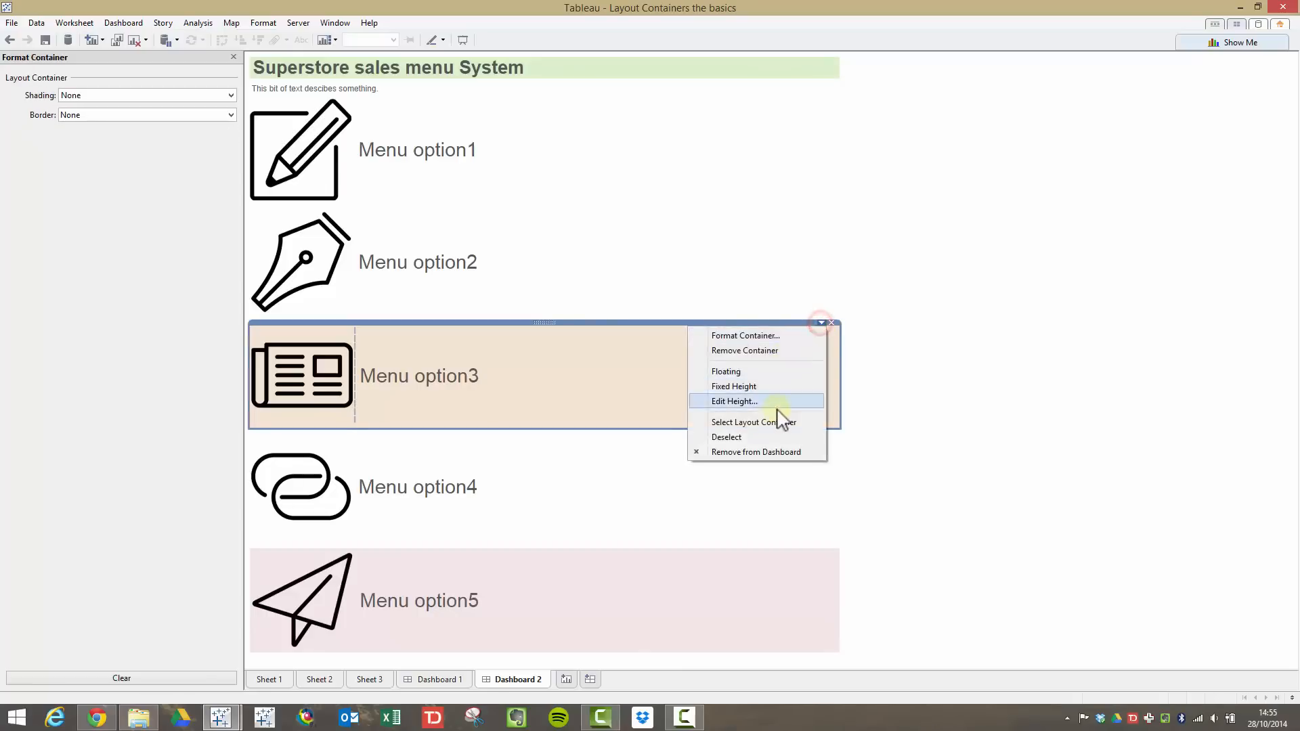
left_click(777, 421)
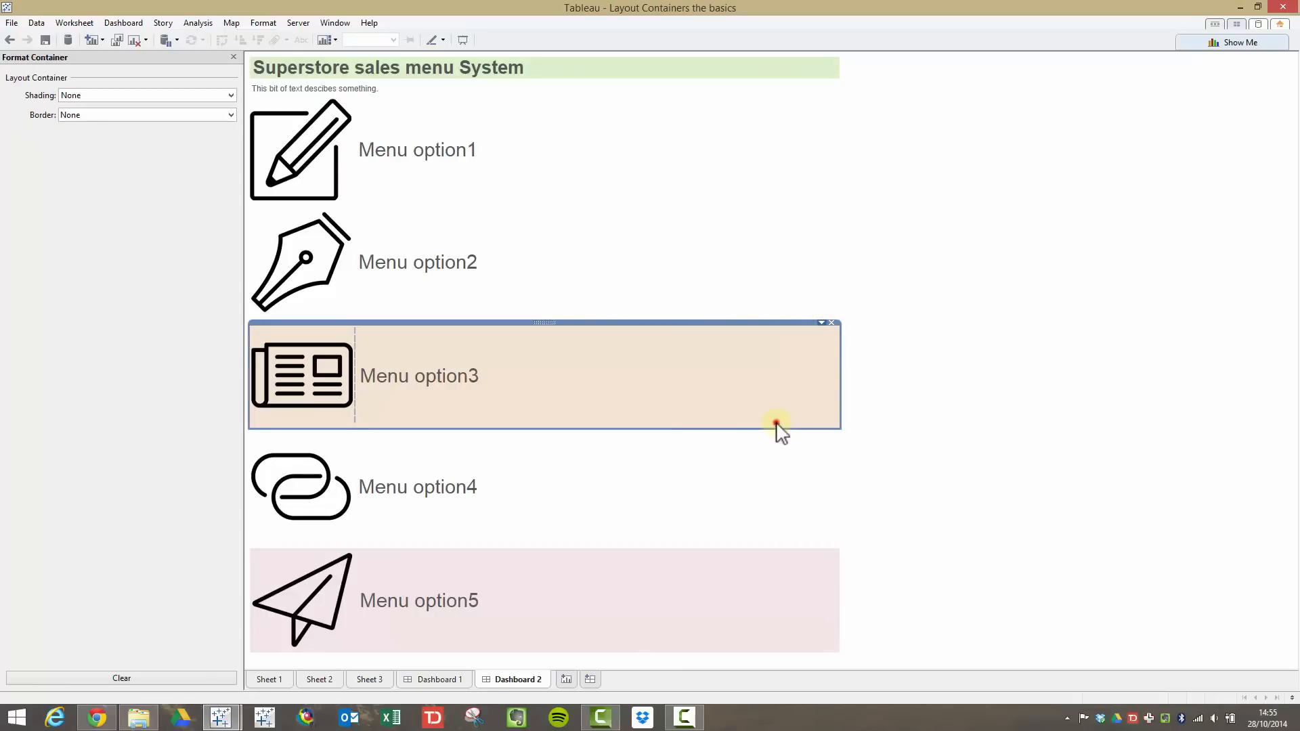
left_click(230, 95)
left_click(120, 113)
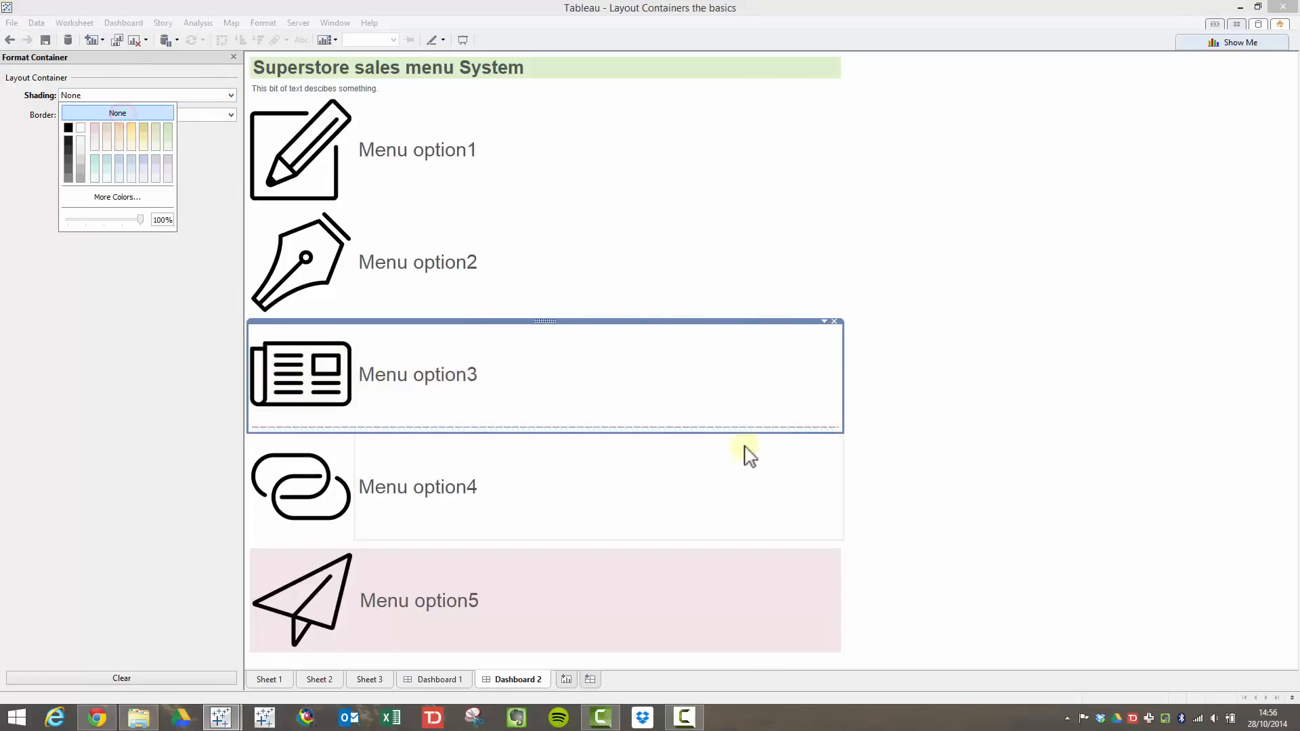
Step: Set the shading of the vertical layout container around the fifth menu row to None
left_click(792, 587)
left_click(823, 547)
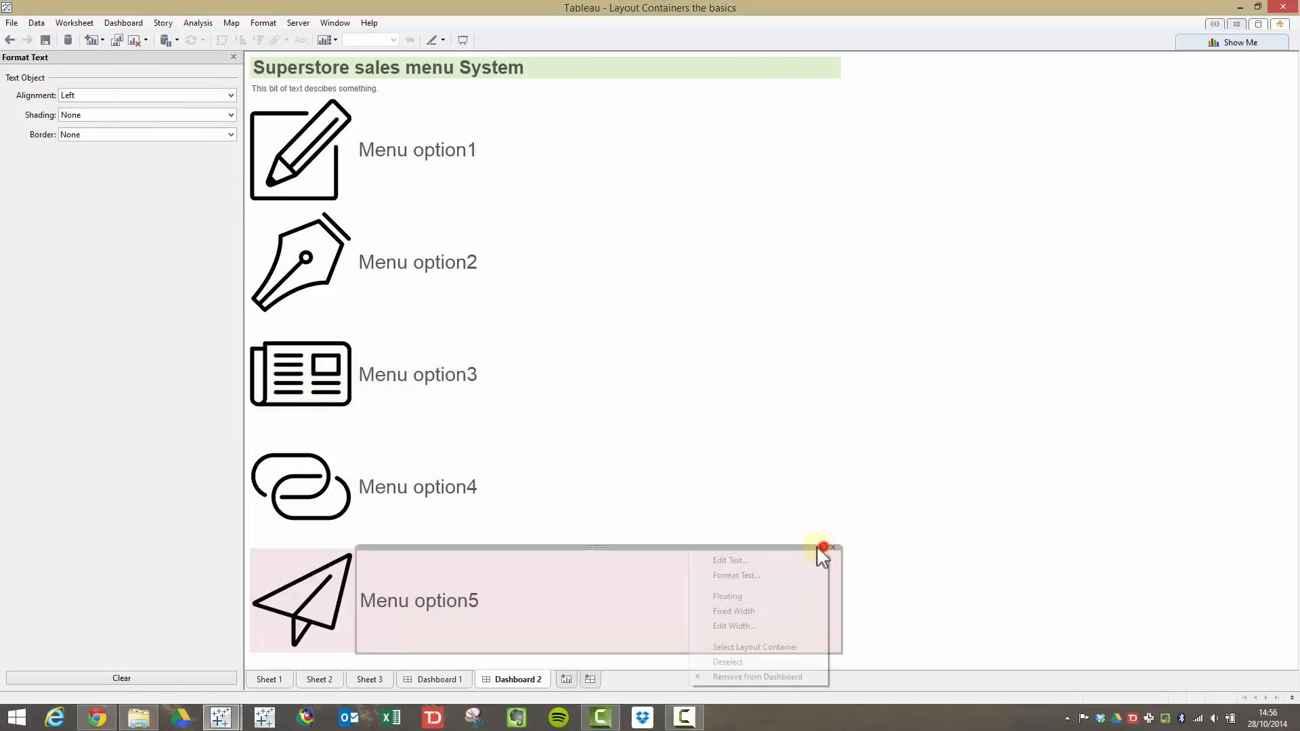
left_click(778, 647)
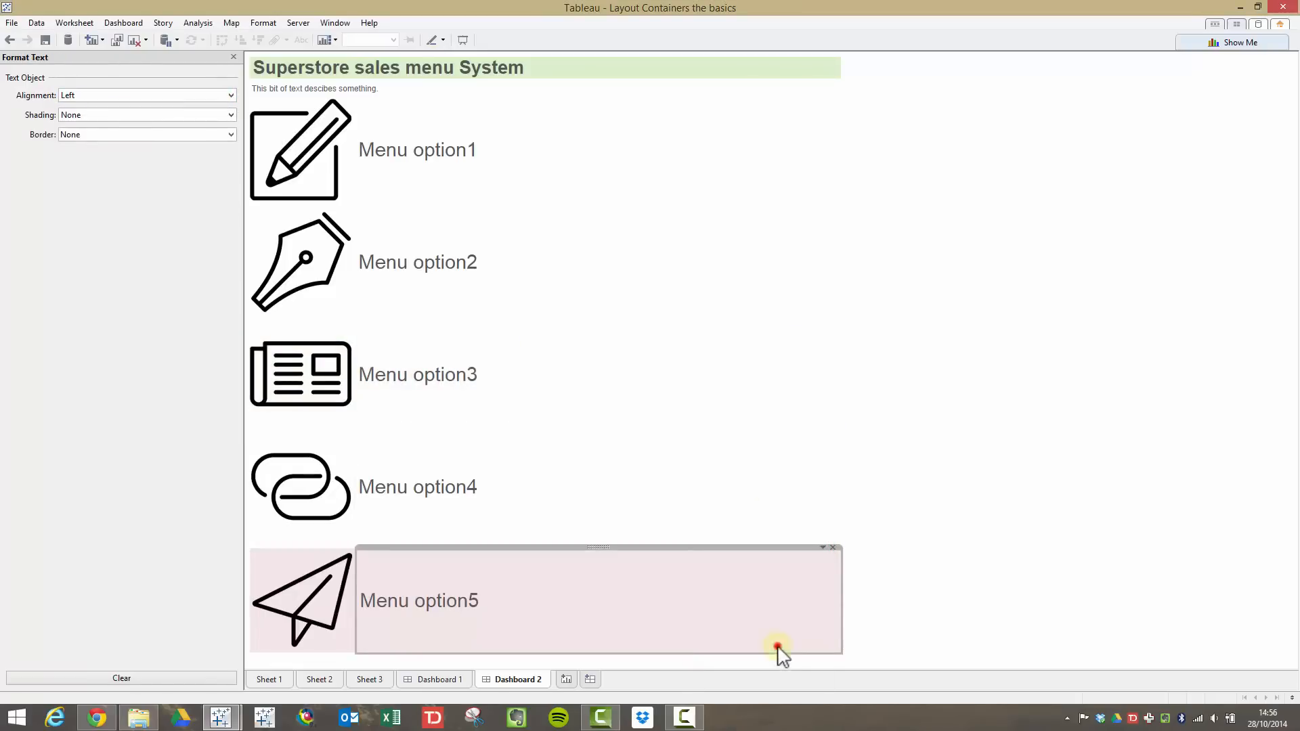
left_click(822, 547)
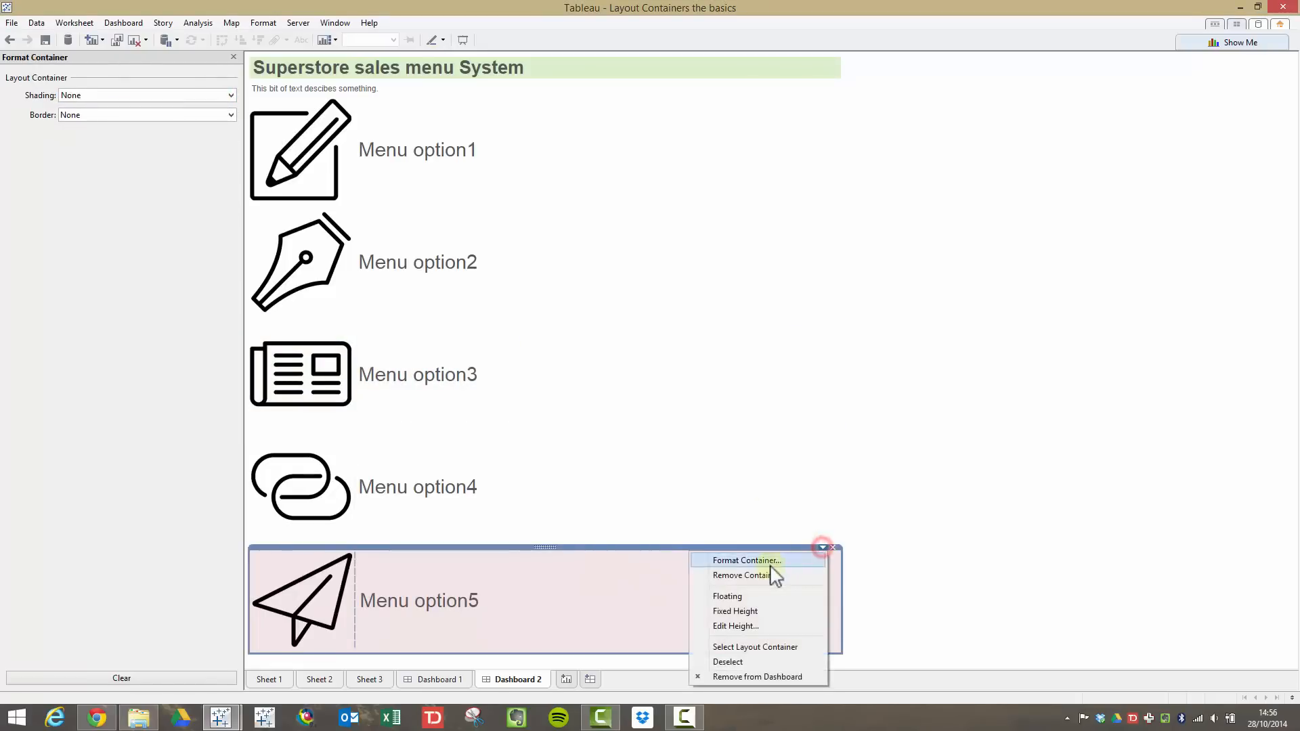
left_click(762, 652)
left_click(231, 95)
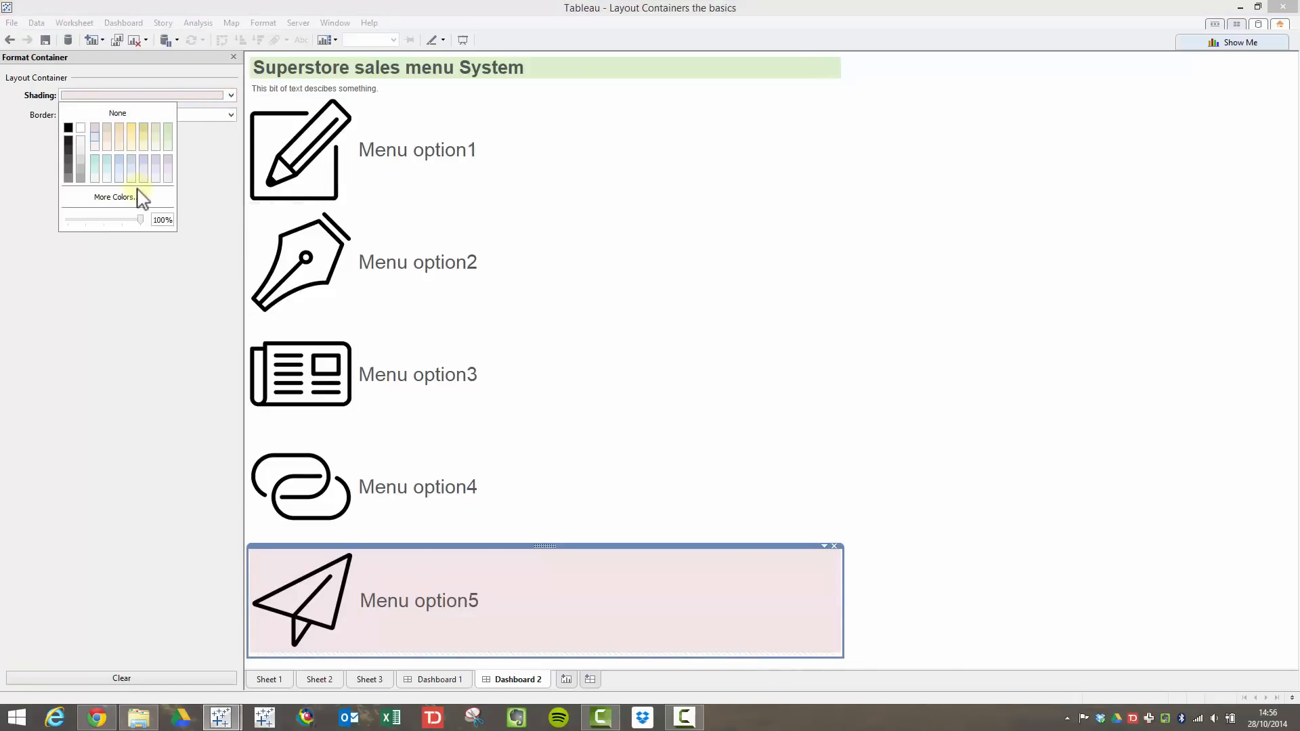
left_click(129, 113)
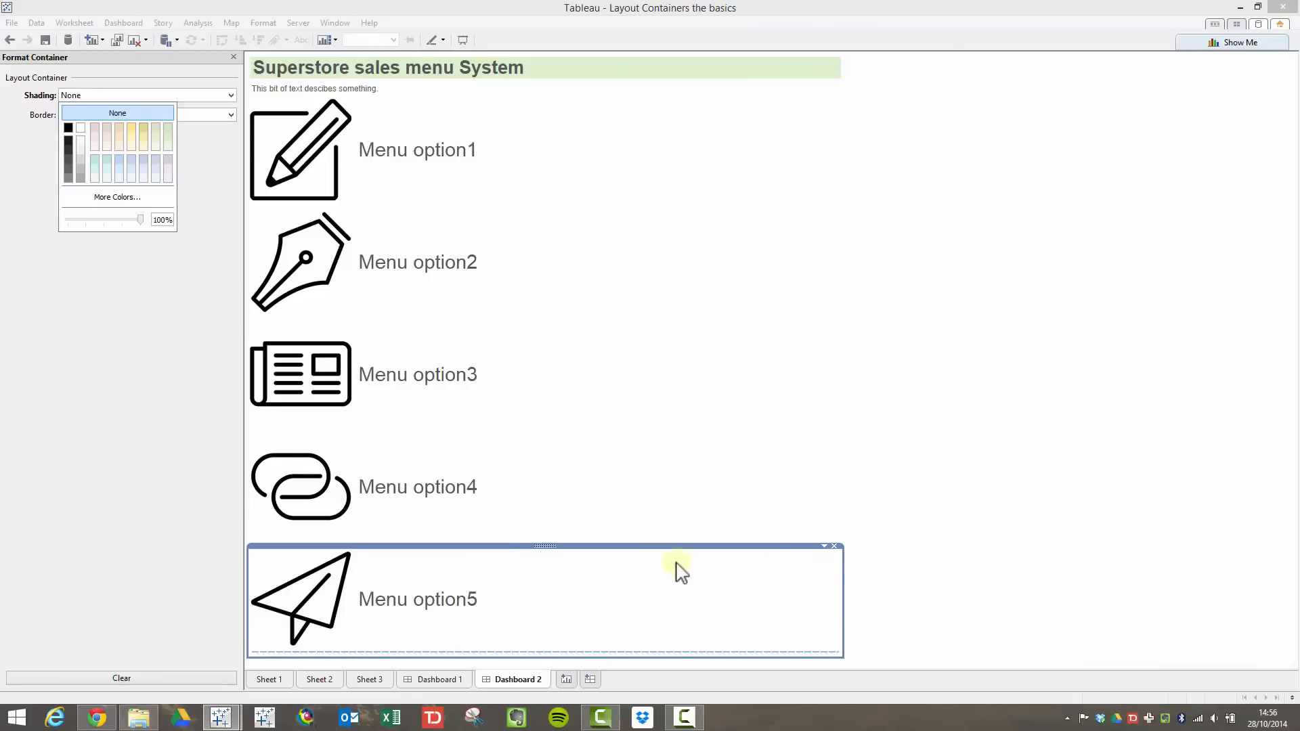
Step: Close the container formatting and insert a tiled blank object between the icon and the text in each of the five menu rows
left_click(1096, 450)
left_click(233, 56)
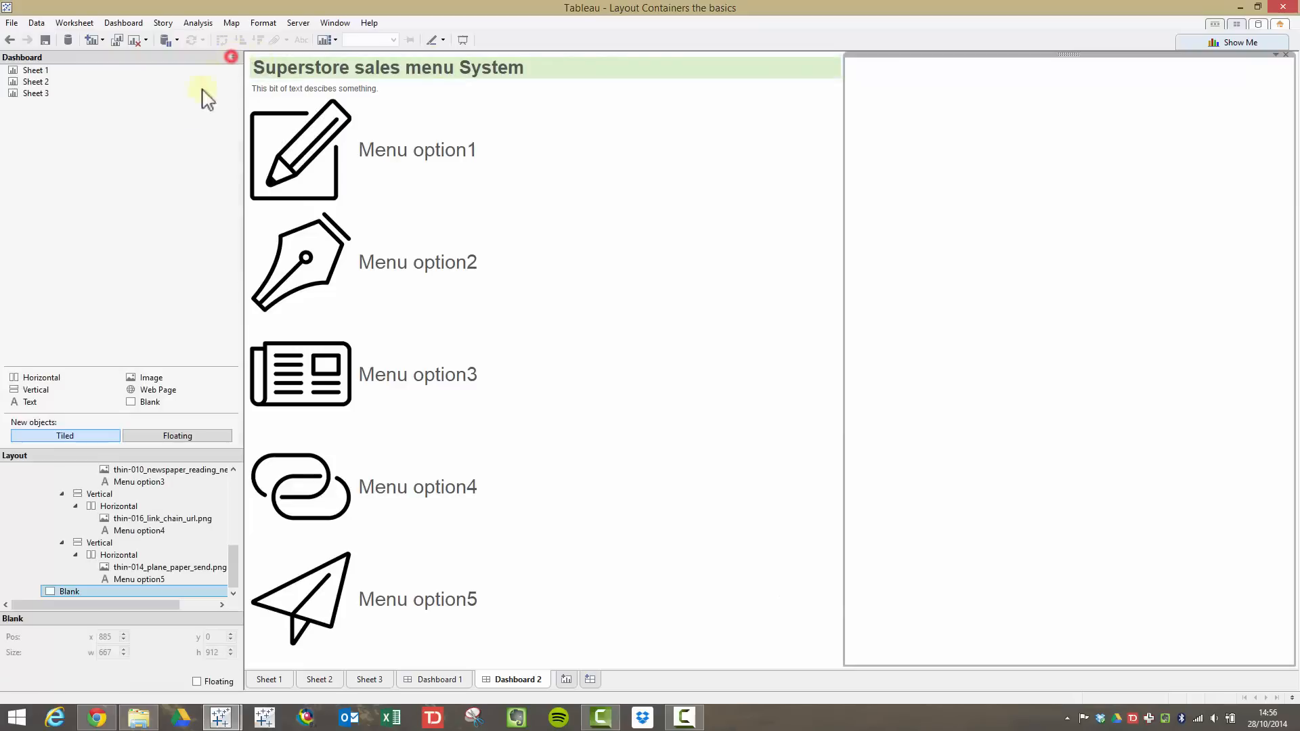
left_click_drag(155, 404, 354, 175)
left_click_drag(160, 406, 369, 293)
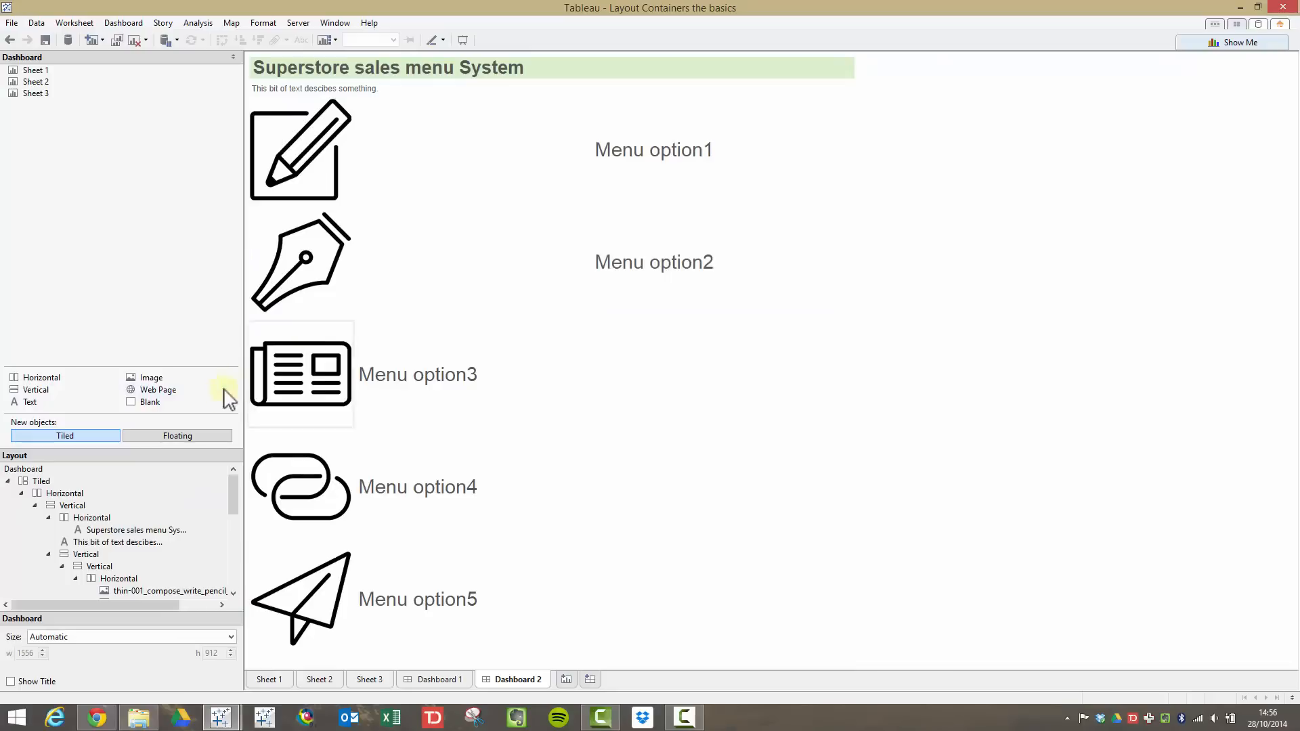
left_click_drag(148, 403, 344, 600)
Step: Narrow the blank objects in all five menu rows to small gaps between the icons and the menu option texts
left_click(559, 148)
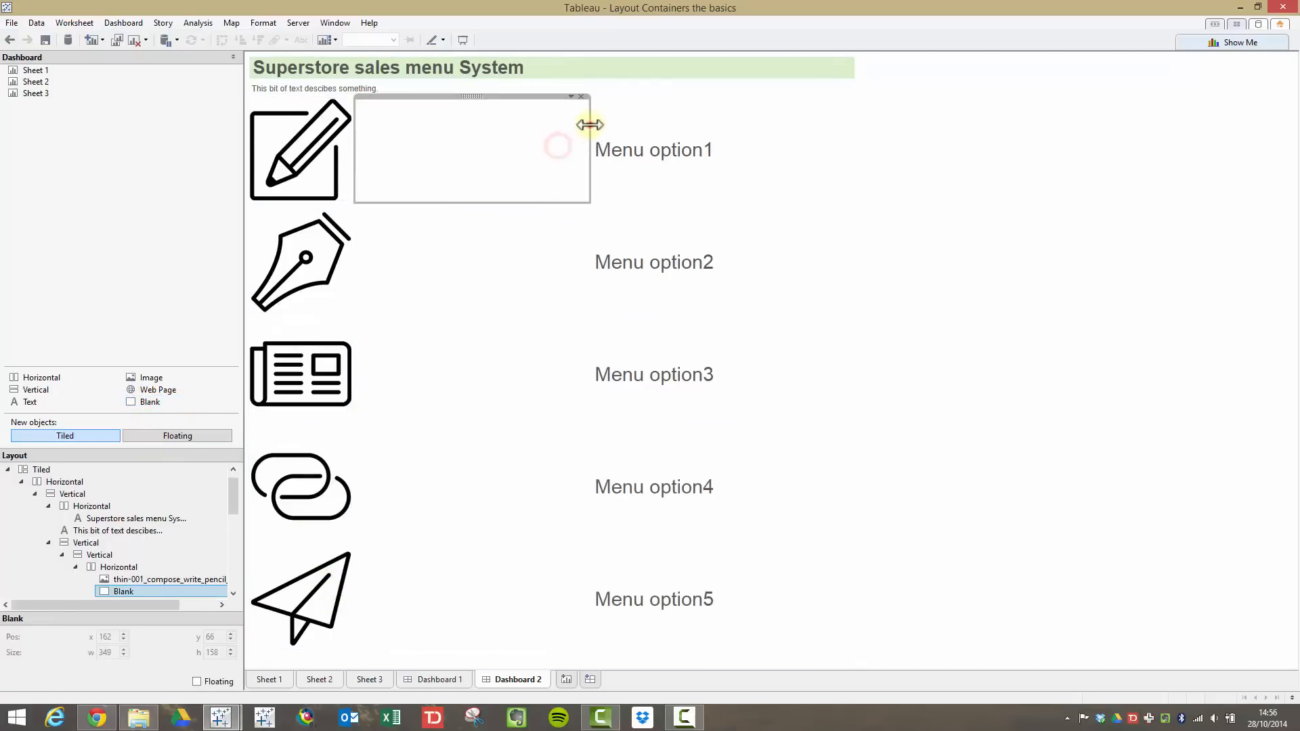
left_click_drag(590, 124, 376, 130)
left_click(421, 273)
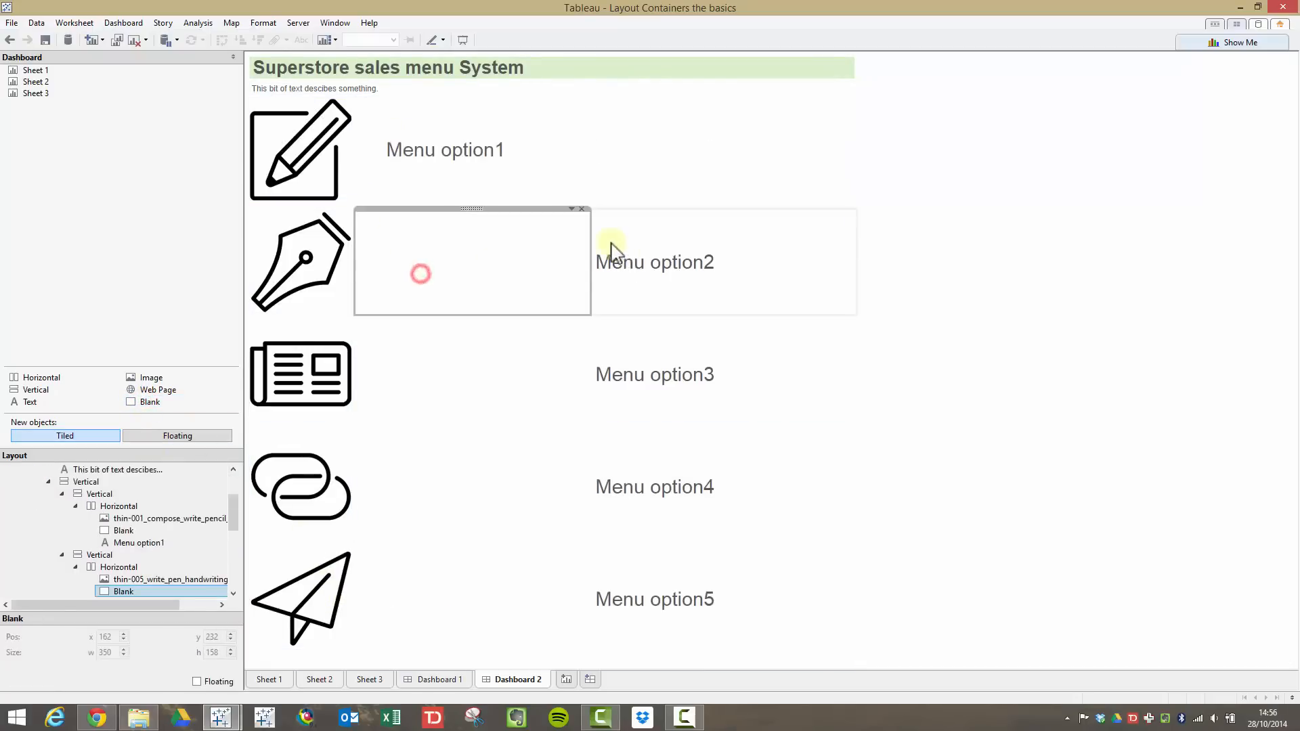
left_click_drag(586, 239, 389, 274)
left_click(410, 349)
left_click_drag(593, 343, 384, 357)
left_click(495, 482)
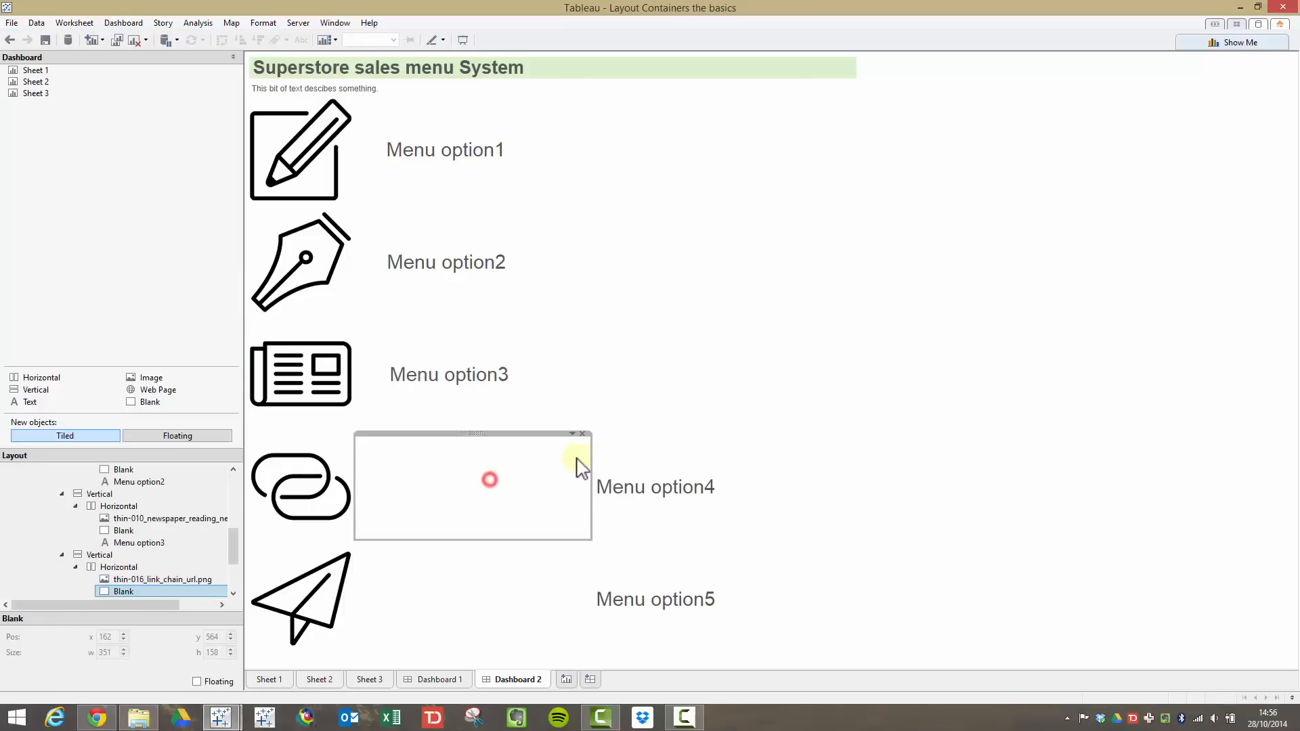
left_click_drag(583, 449, 389, 453)
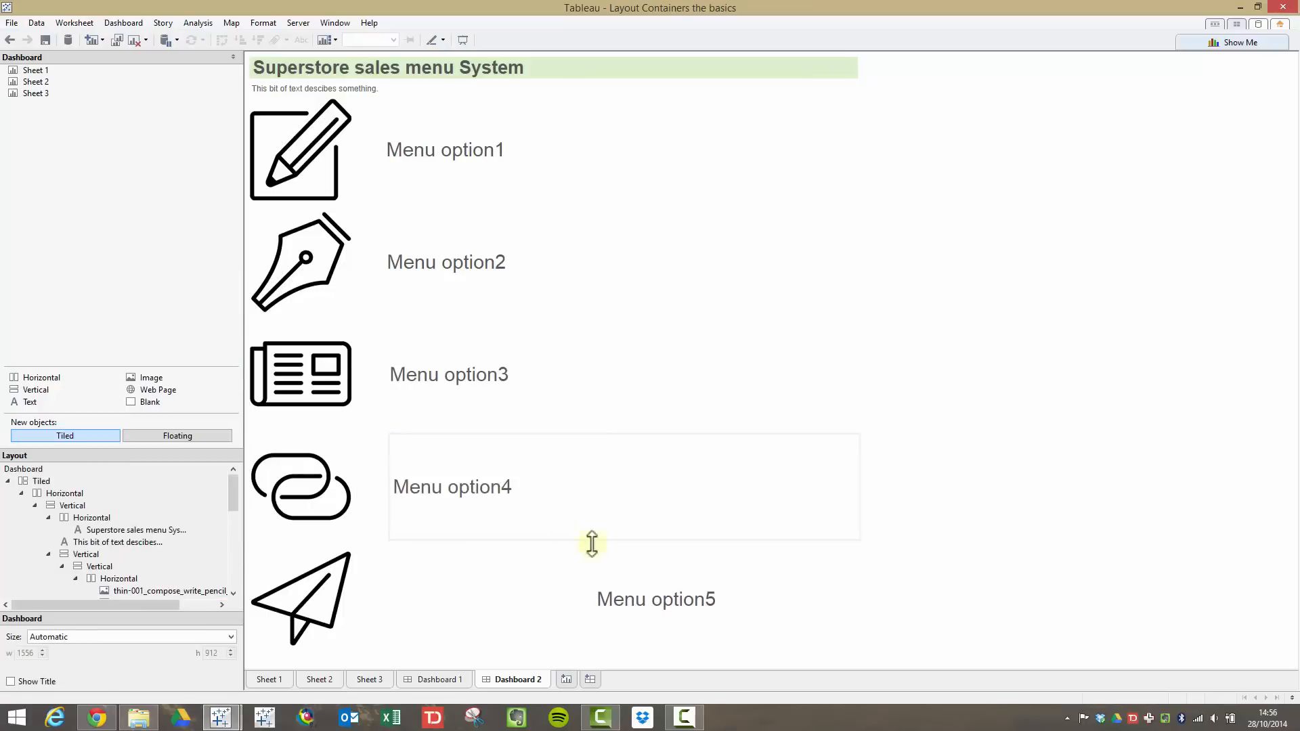
left_click(570, 593)
left_click_drag(593, 572, 447, 583)
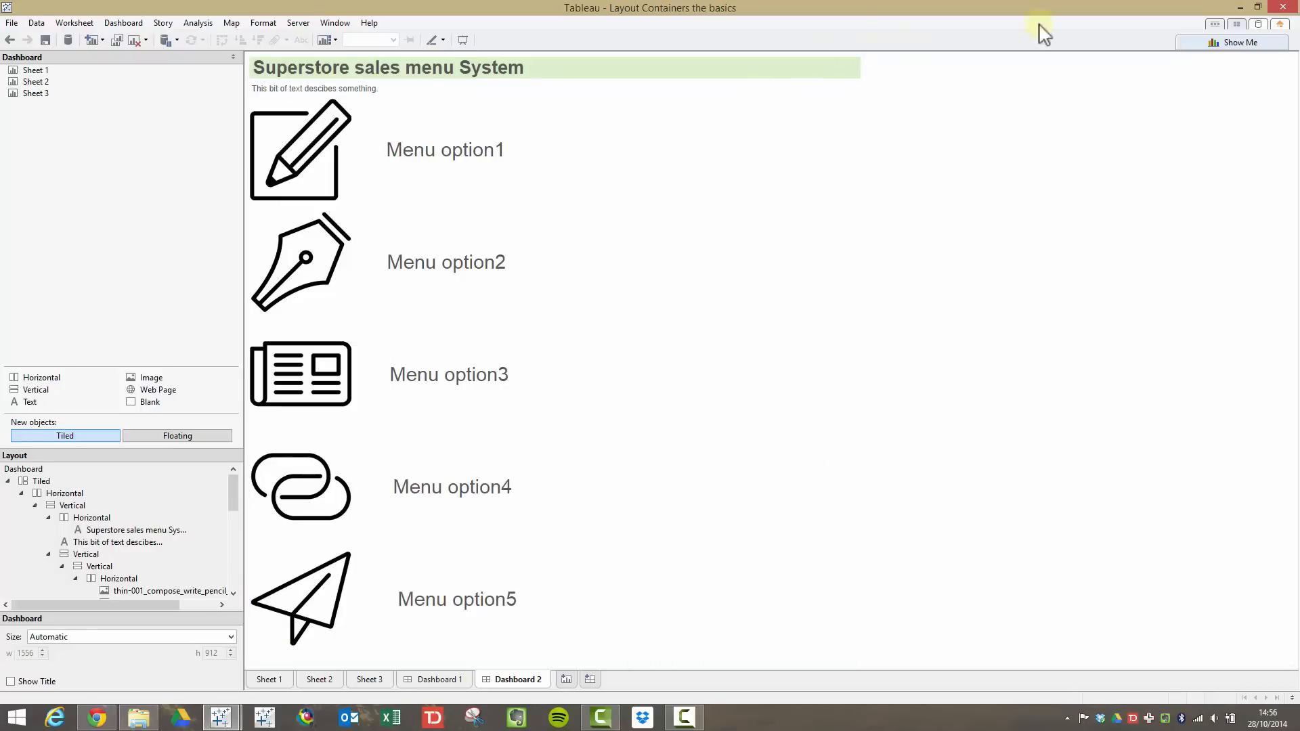
Step: Restore the maximized window to a smaller size and reduce its height to test how the menu dashboard rescales
left_click(1257, 7)
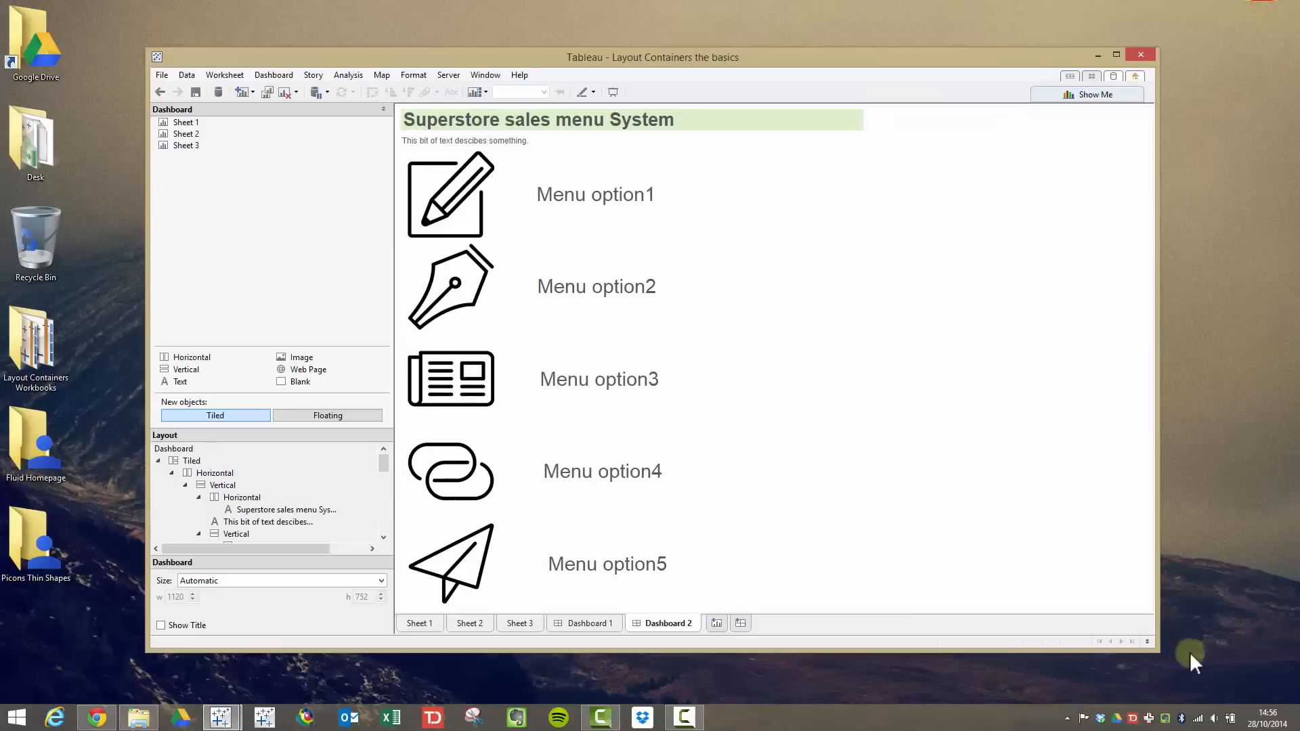
left_click_drag(1154, 648, 1156, 571)
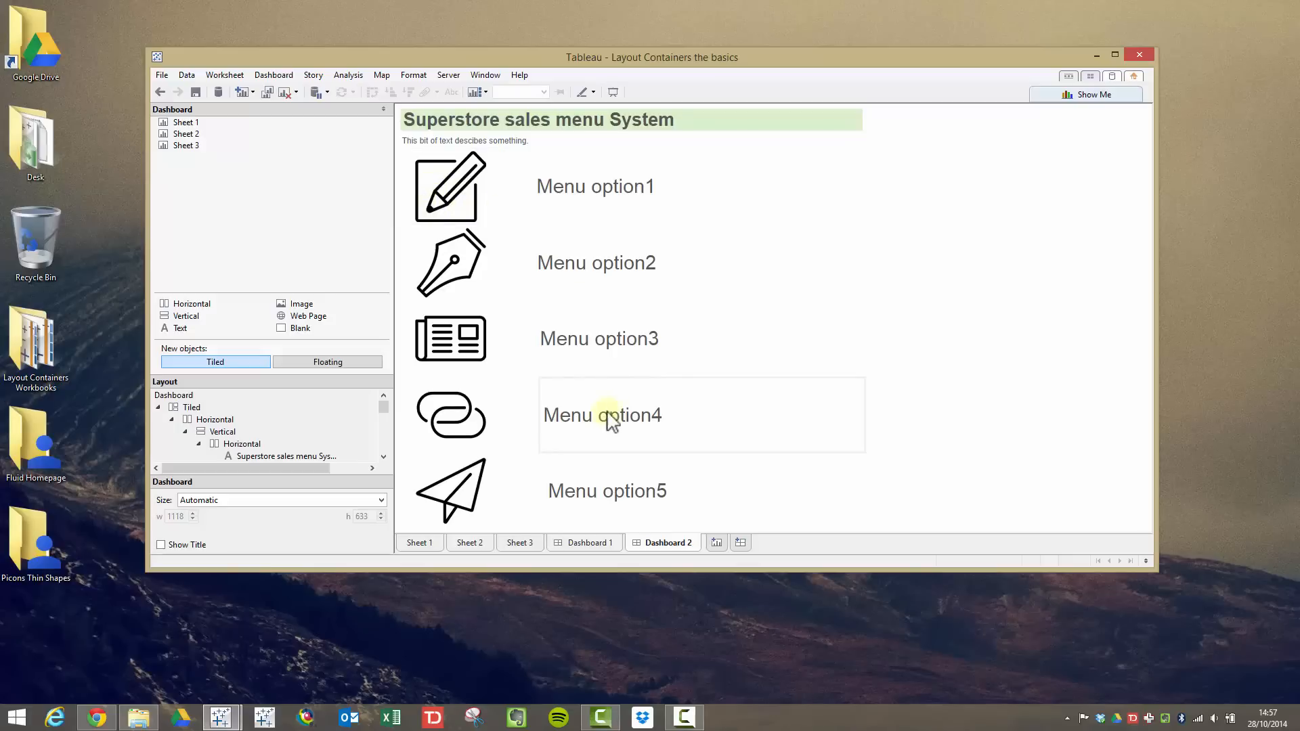
Step: Switch to the Homepage workbook, show its Example dashboard and move the window up over the Layout Containers workbook
left_click(227, 715)
left_click(186, 662)
left_click(215, 715)
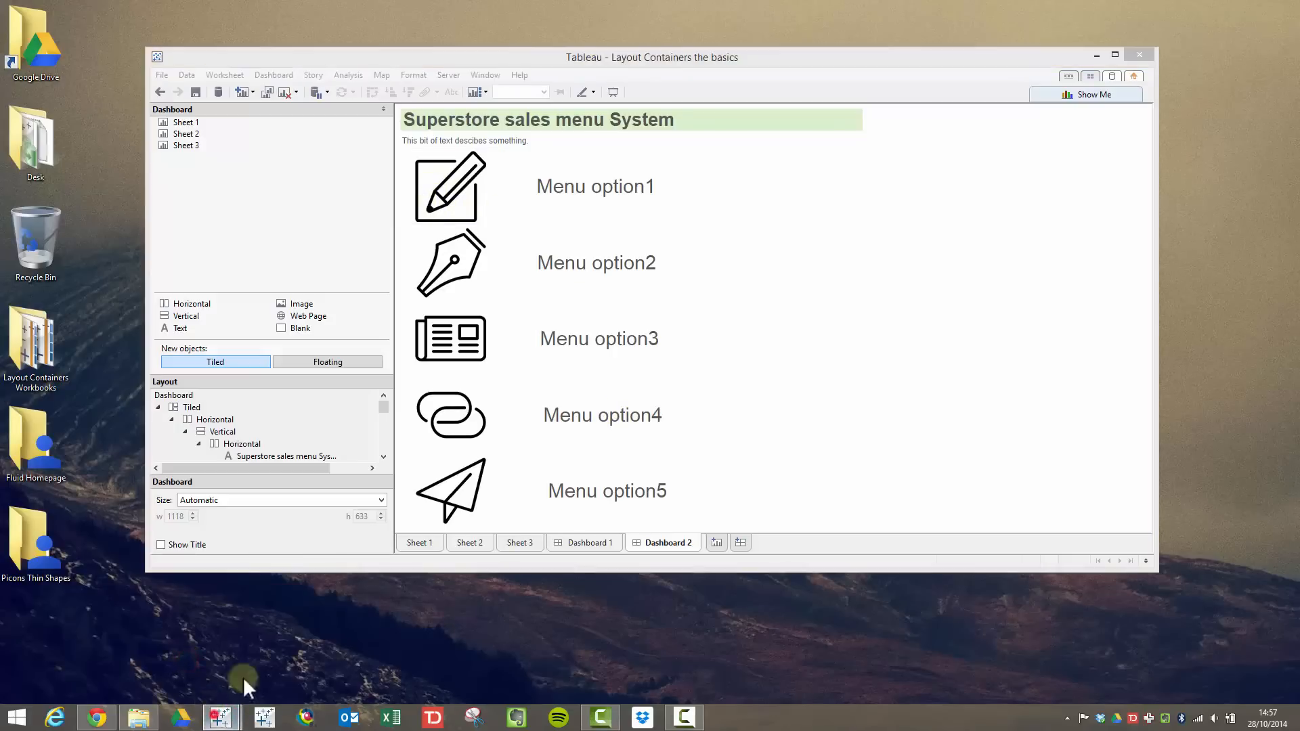
left_click(318, 653)
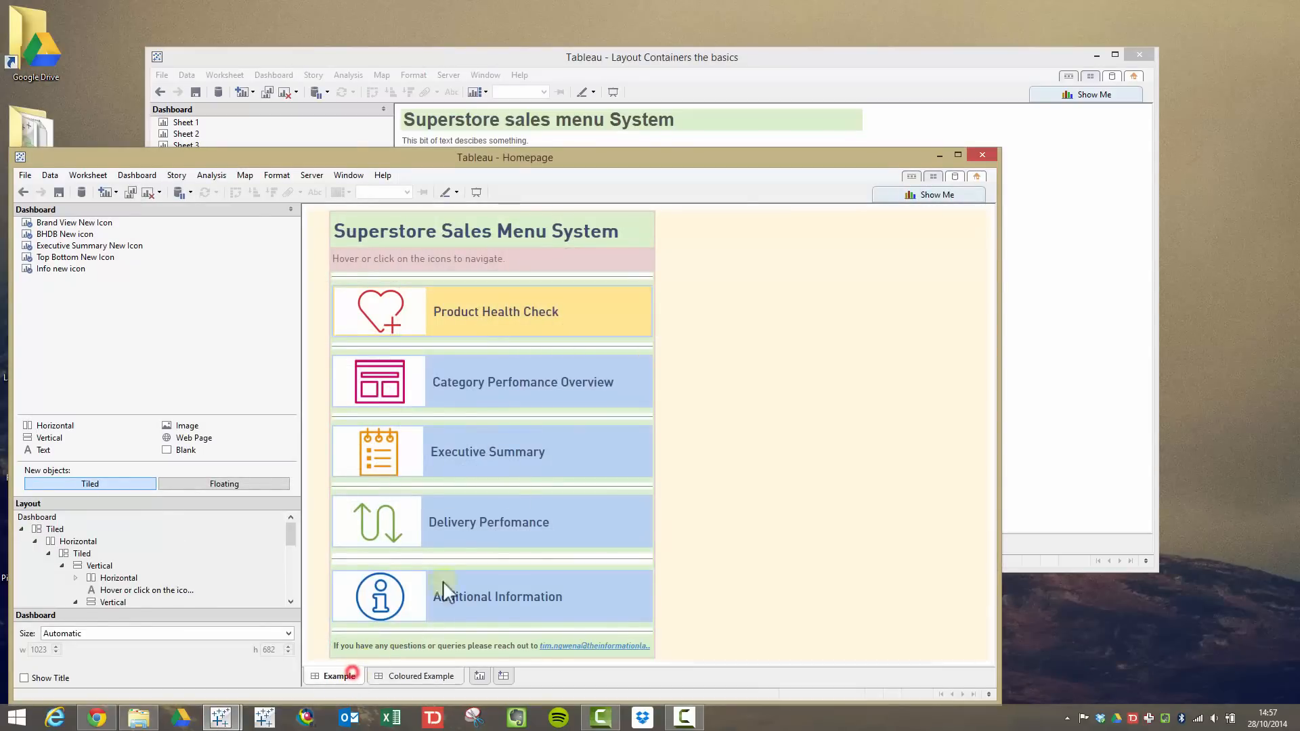
left_click_drag(636, 164, 723, 151)
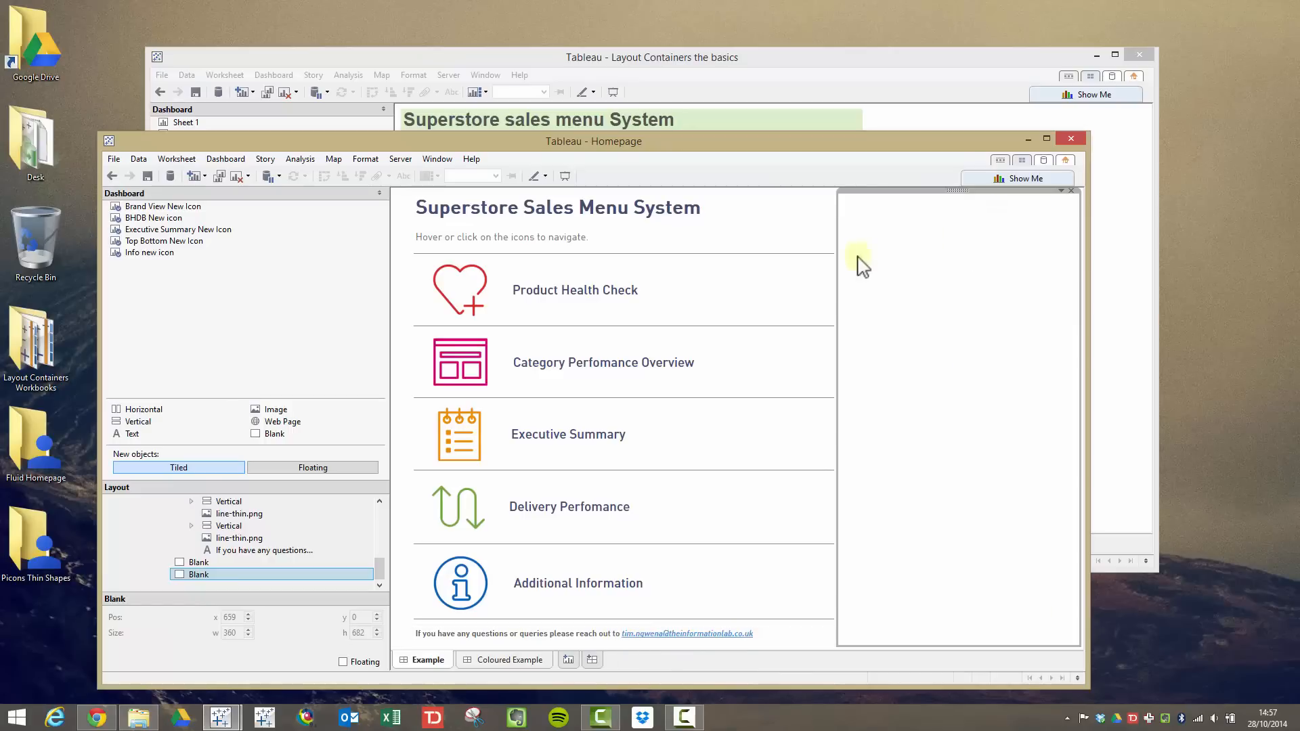
left_click_drag(927, 130, 928, 59)
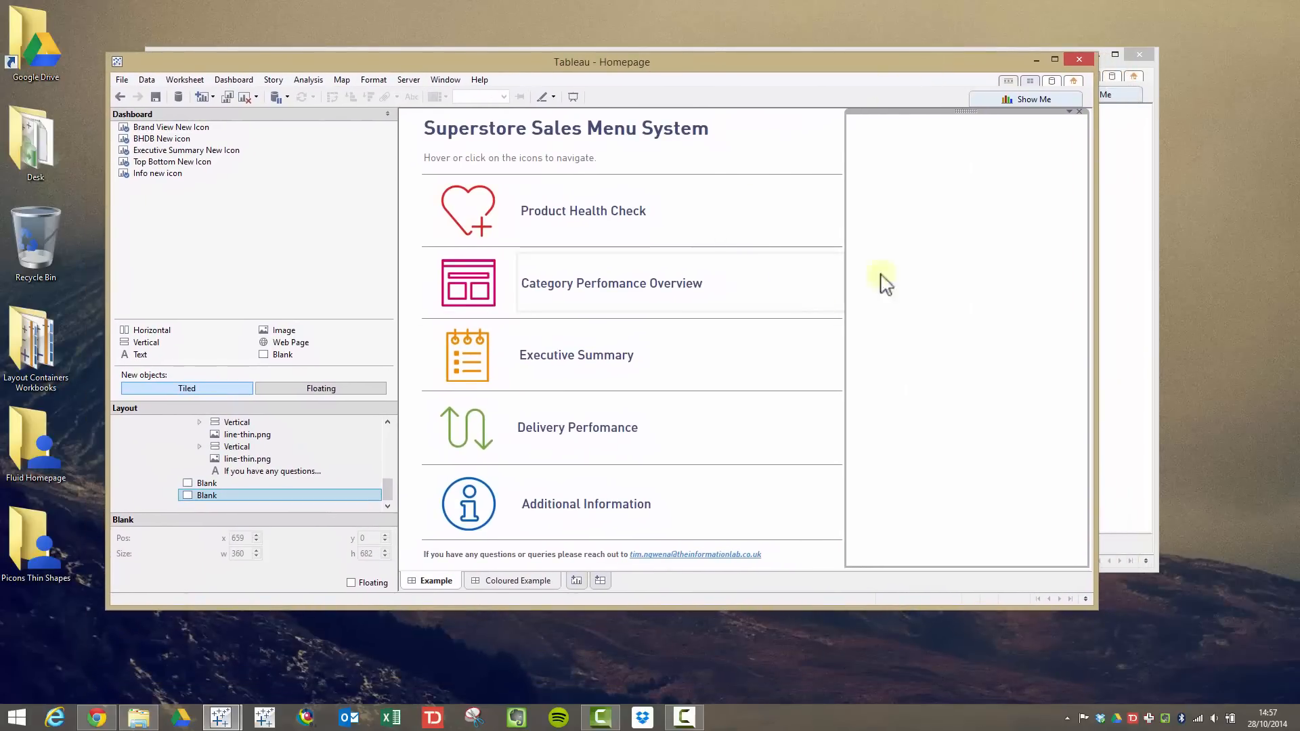